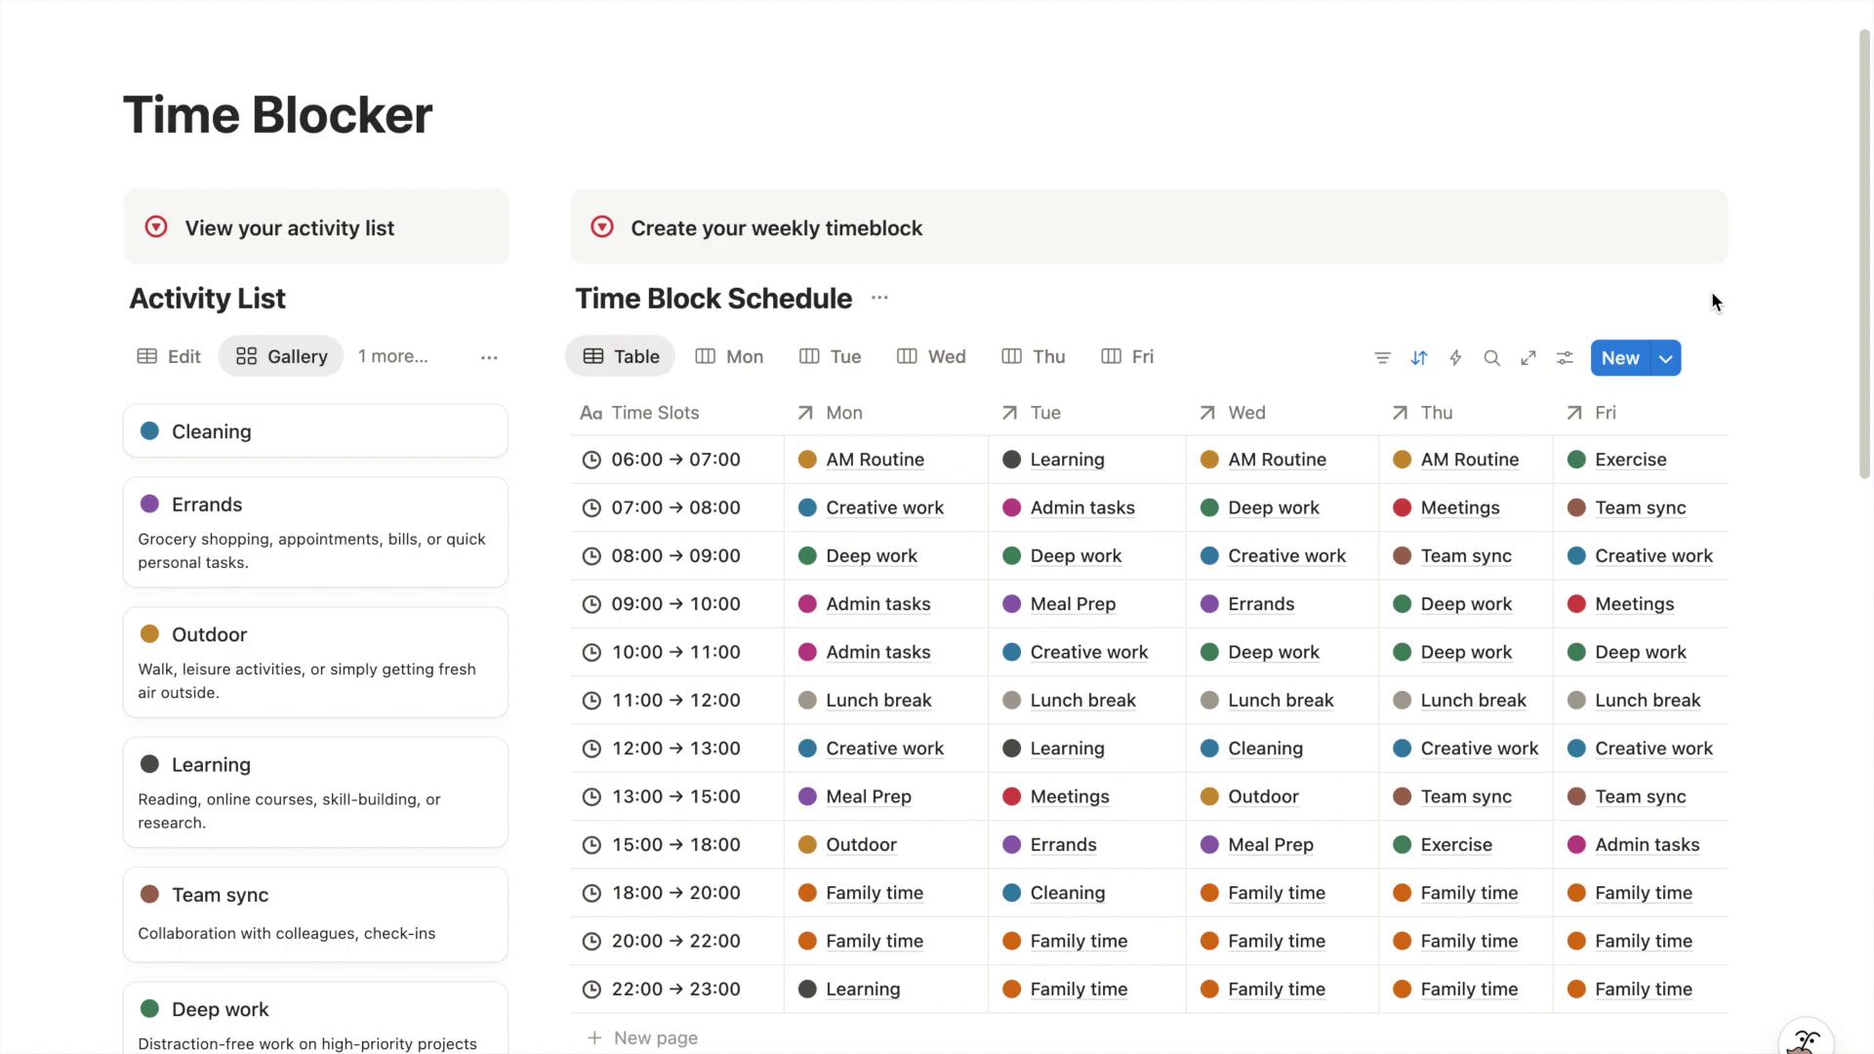
- Scroll through the finished Time Blocker dashboard and switch Notion to dark mode
scroll(1714, 303, down, 10)
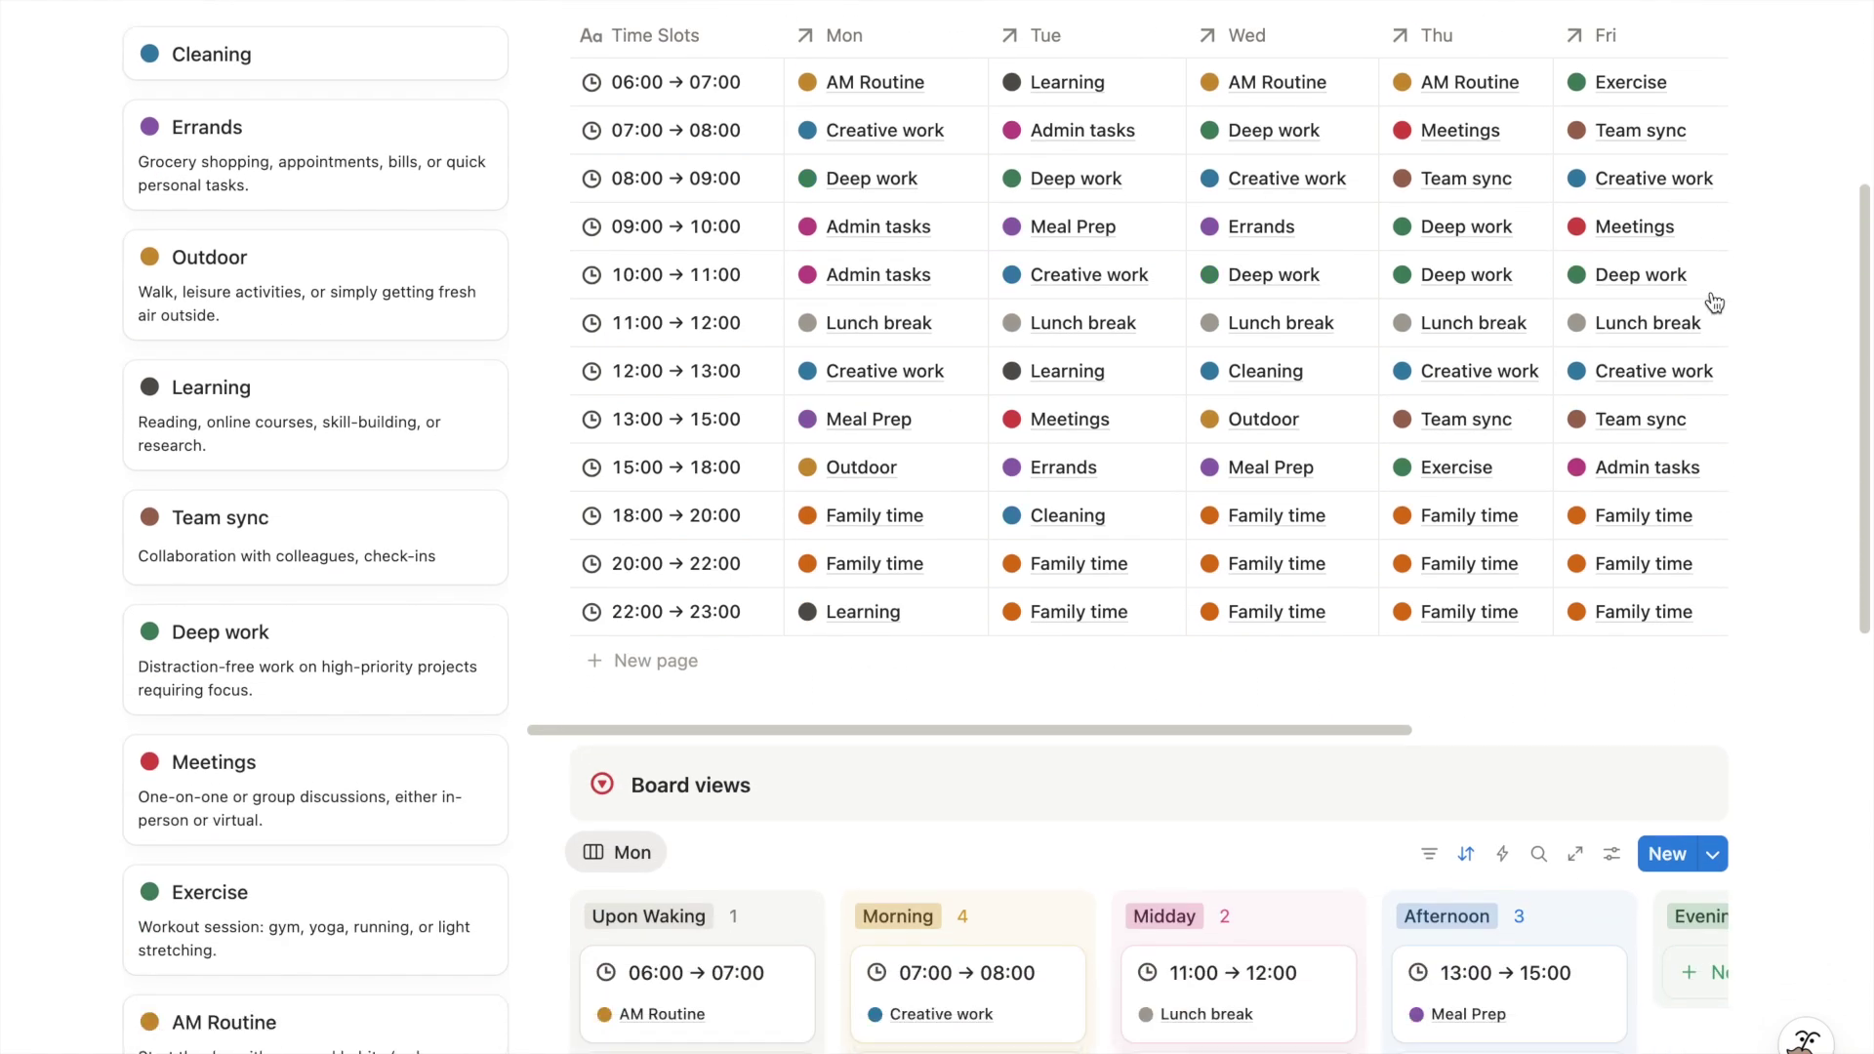
key(ctrl+shift+l)
scroll(1714, 303, down, 5)
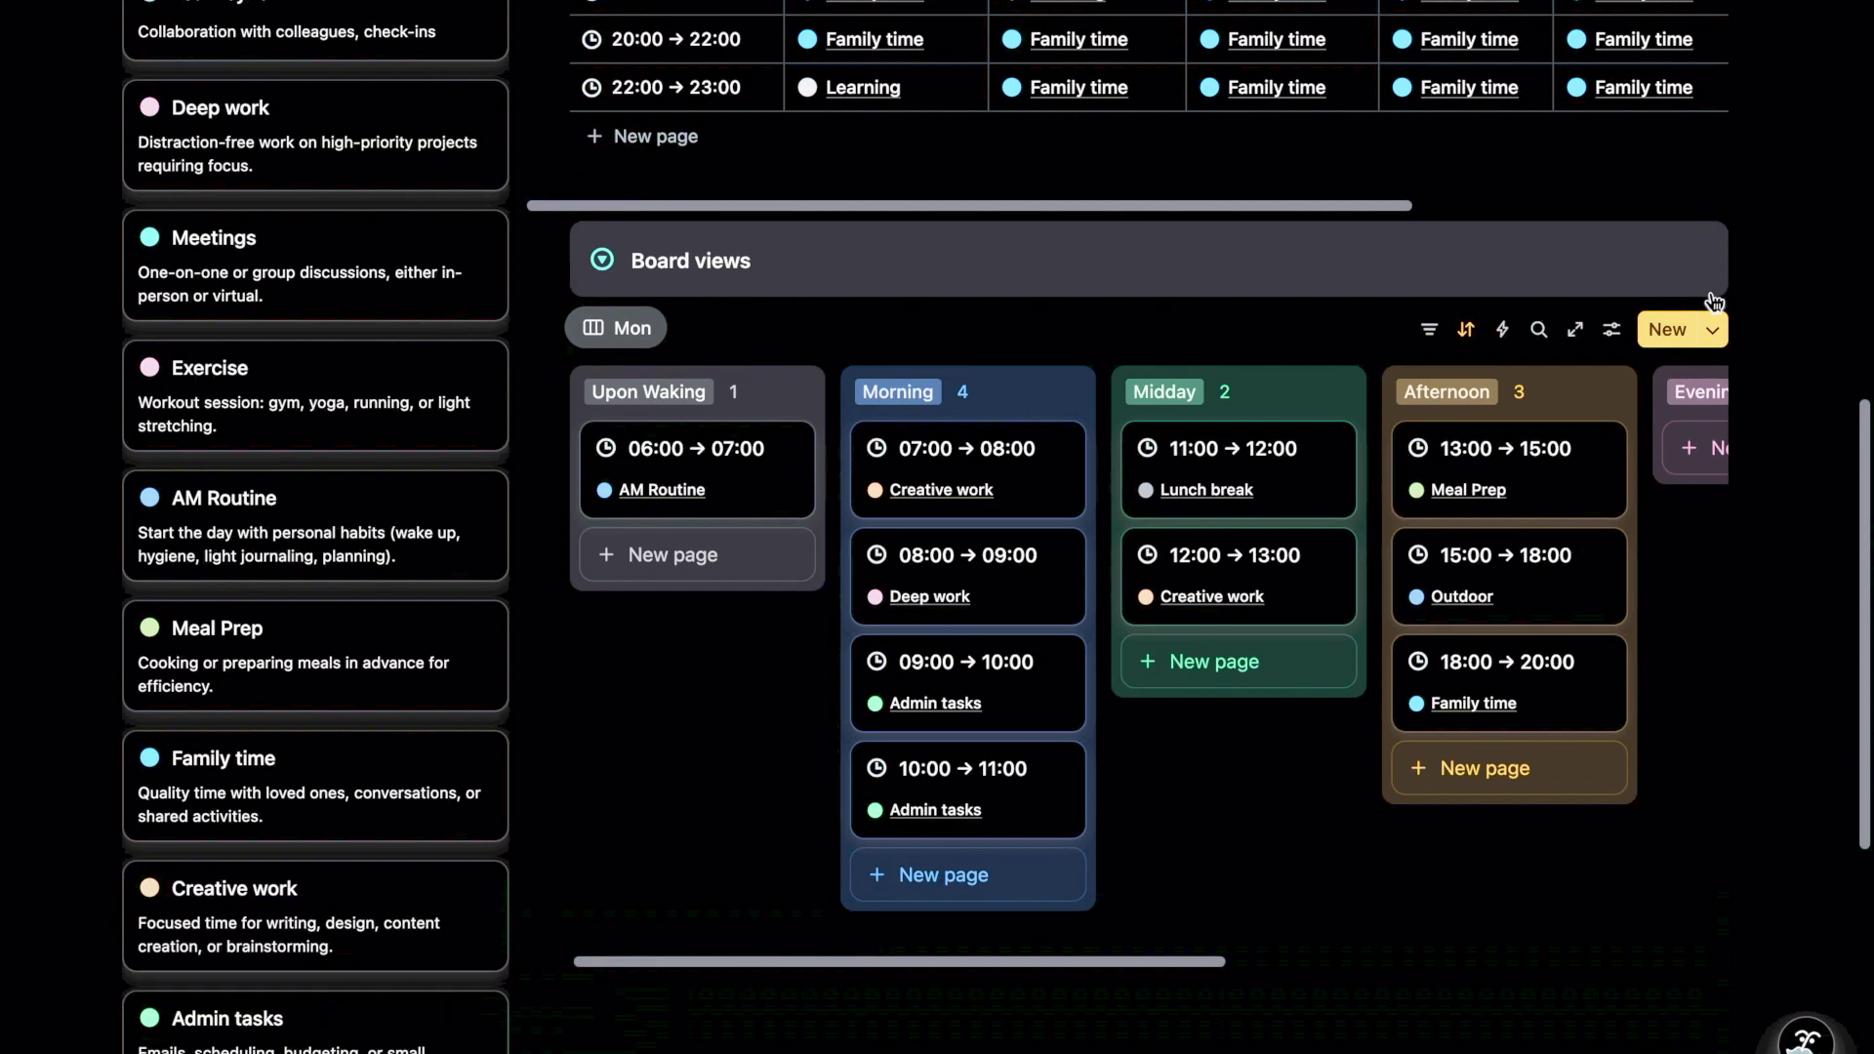
scroll(1711, 293, up, 2)
scroll(1712, 289, up, 8)
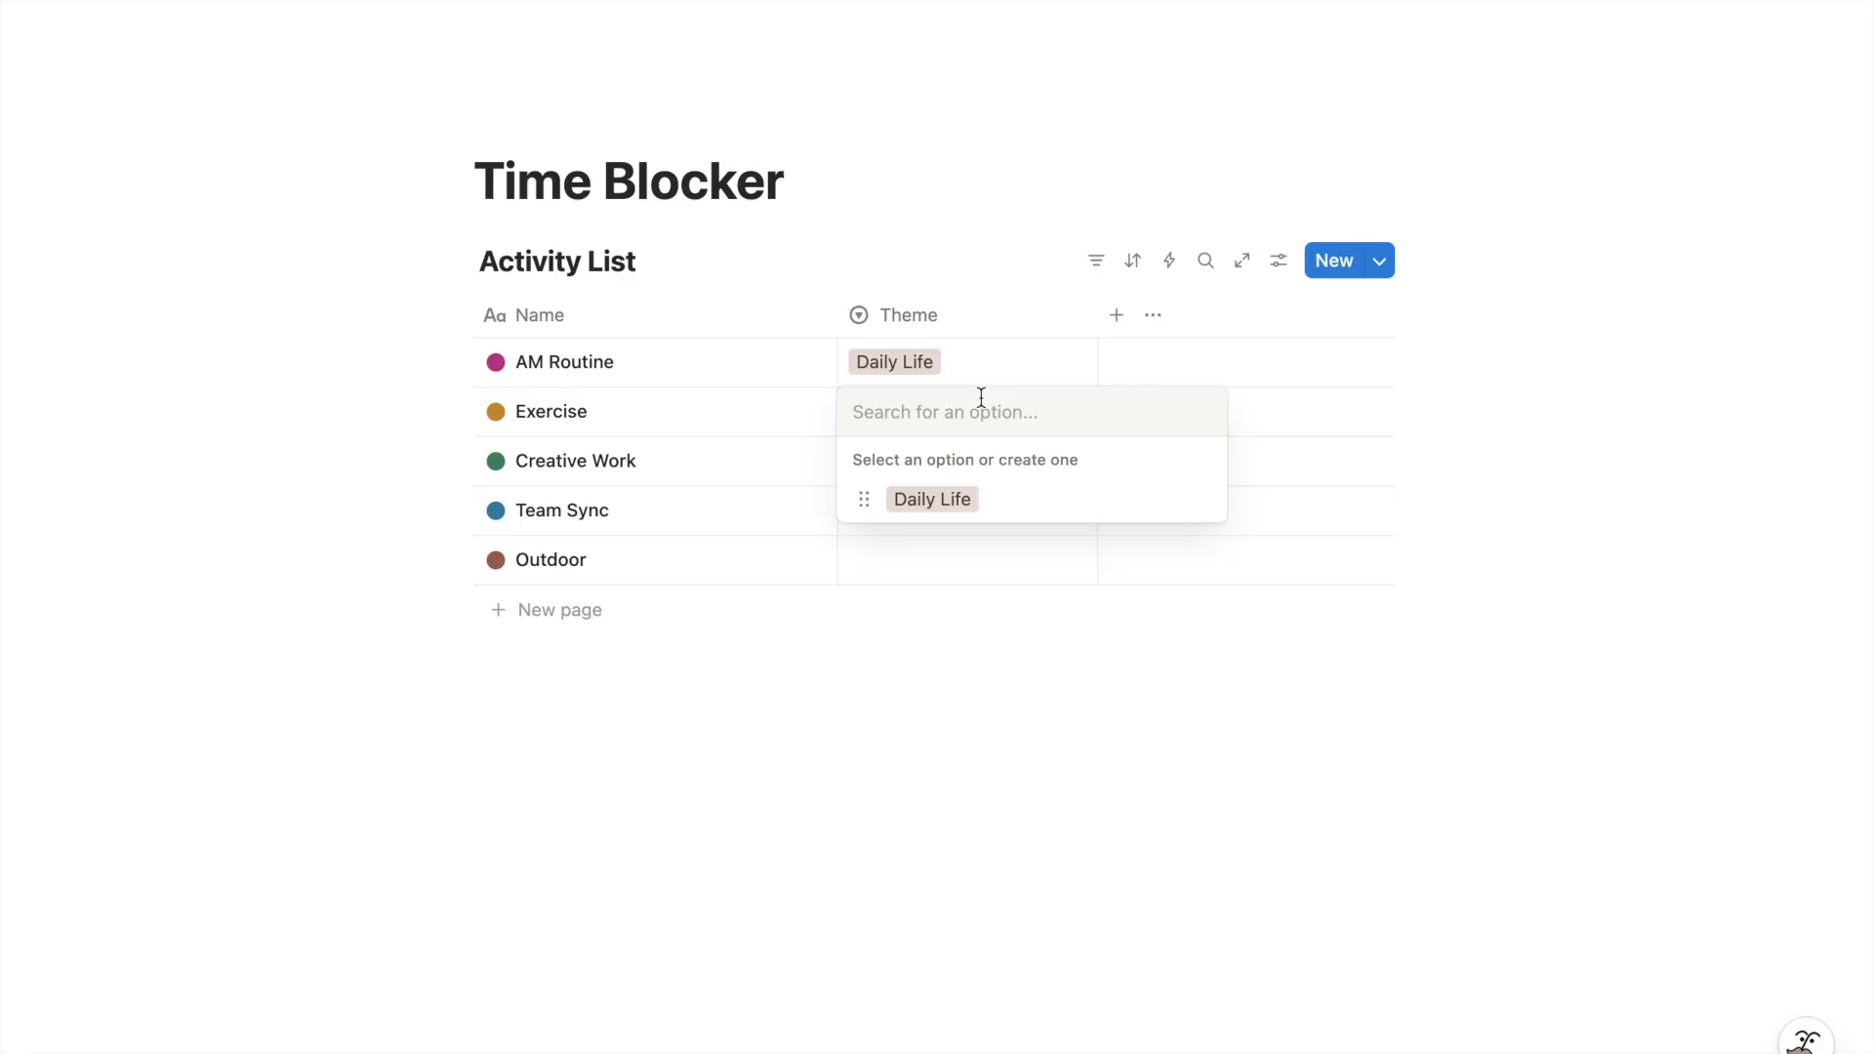
- Set the themes Health for Exercise, Deep Work for Creative Work and Meetings for Team Sync
text(Health)
key(Return)
key(Down)
key(Return)
text(Deep Work)
key(Return)
key(Down)
key(Return)
text(Meetings)
- Link Deep work, Meal Prep and Creative work pages into the Tue schedule cells
key(Return)
key(Down)
key(Return)
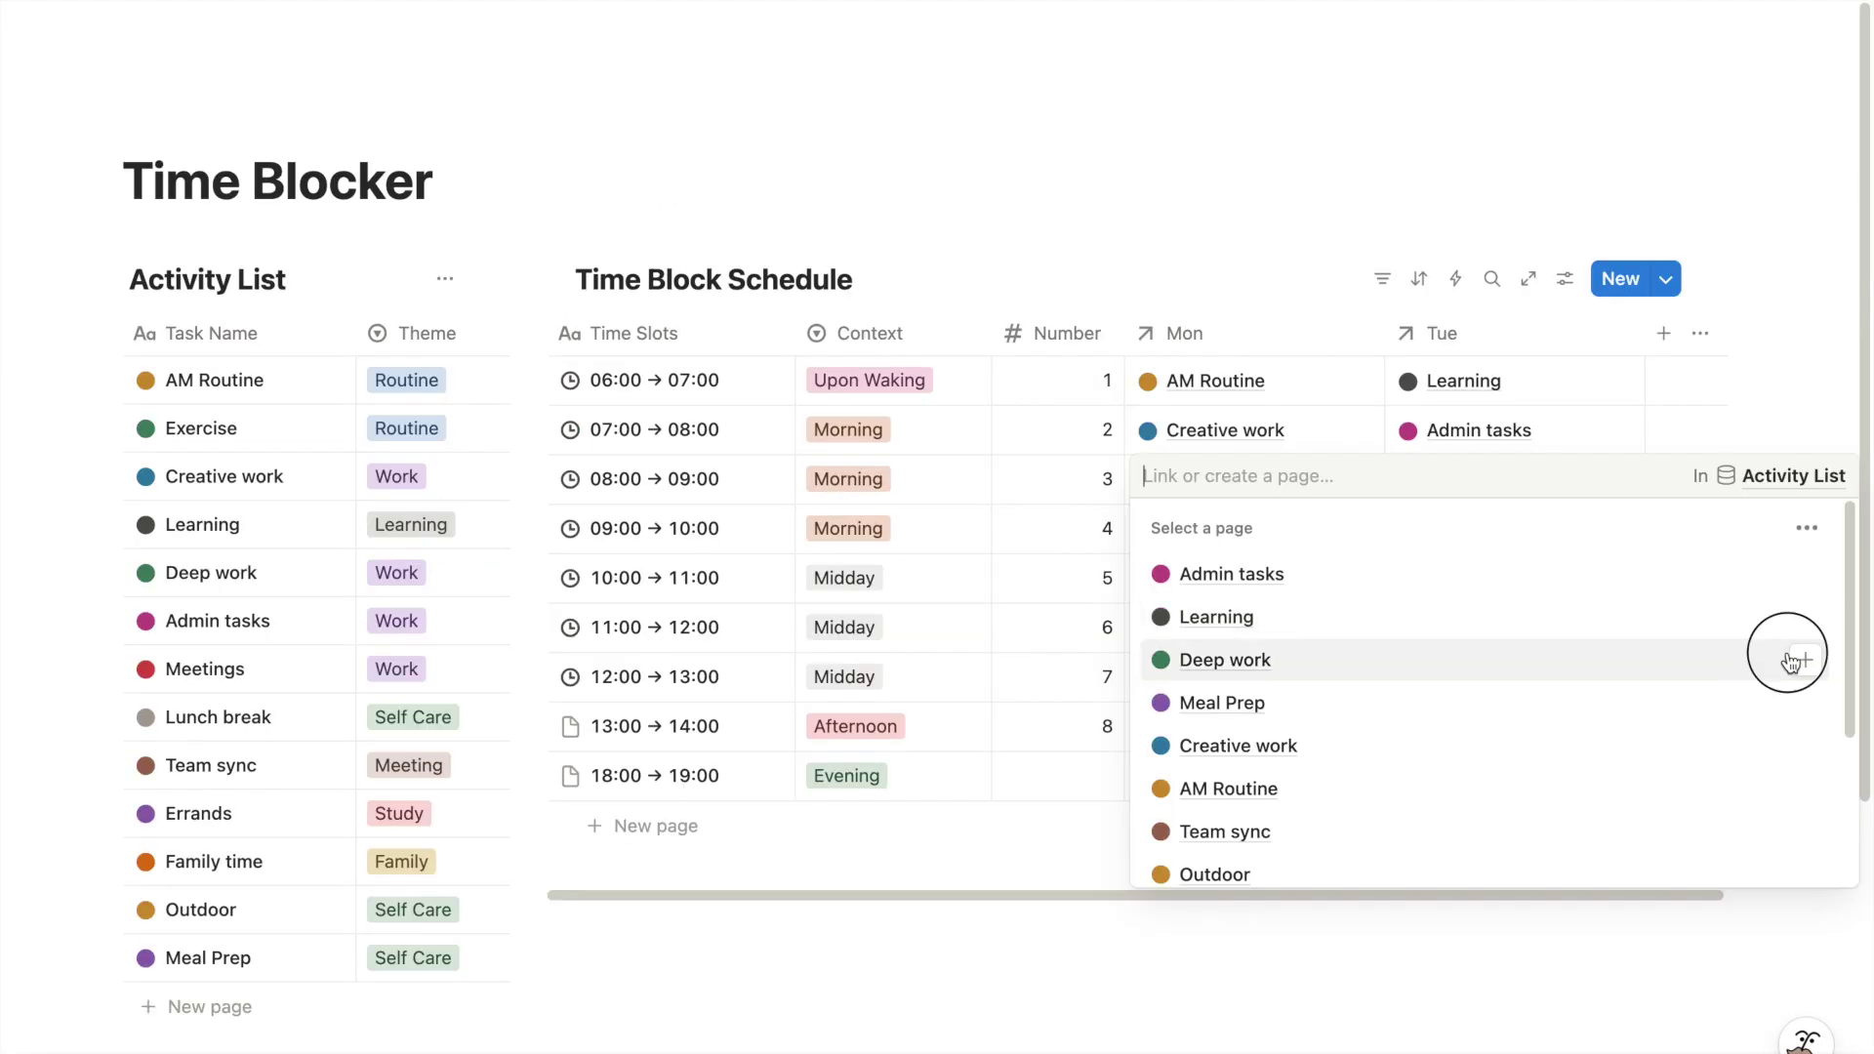
click(1443, 657)
key(Escape)
key(Down)
key(Return)
click(1798, 747)
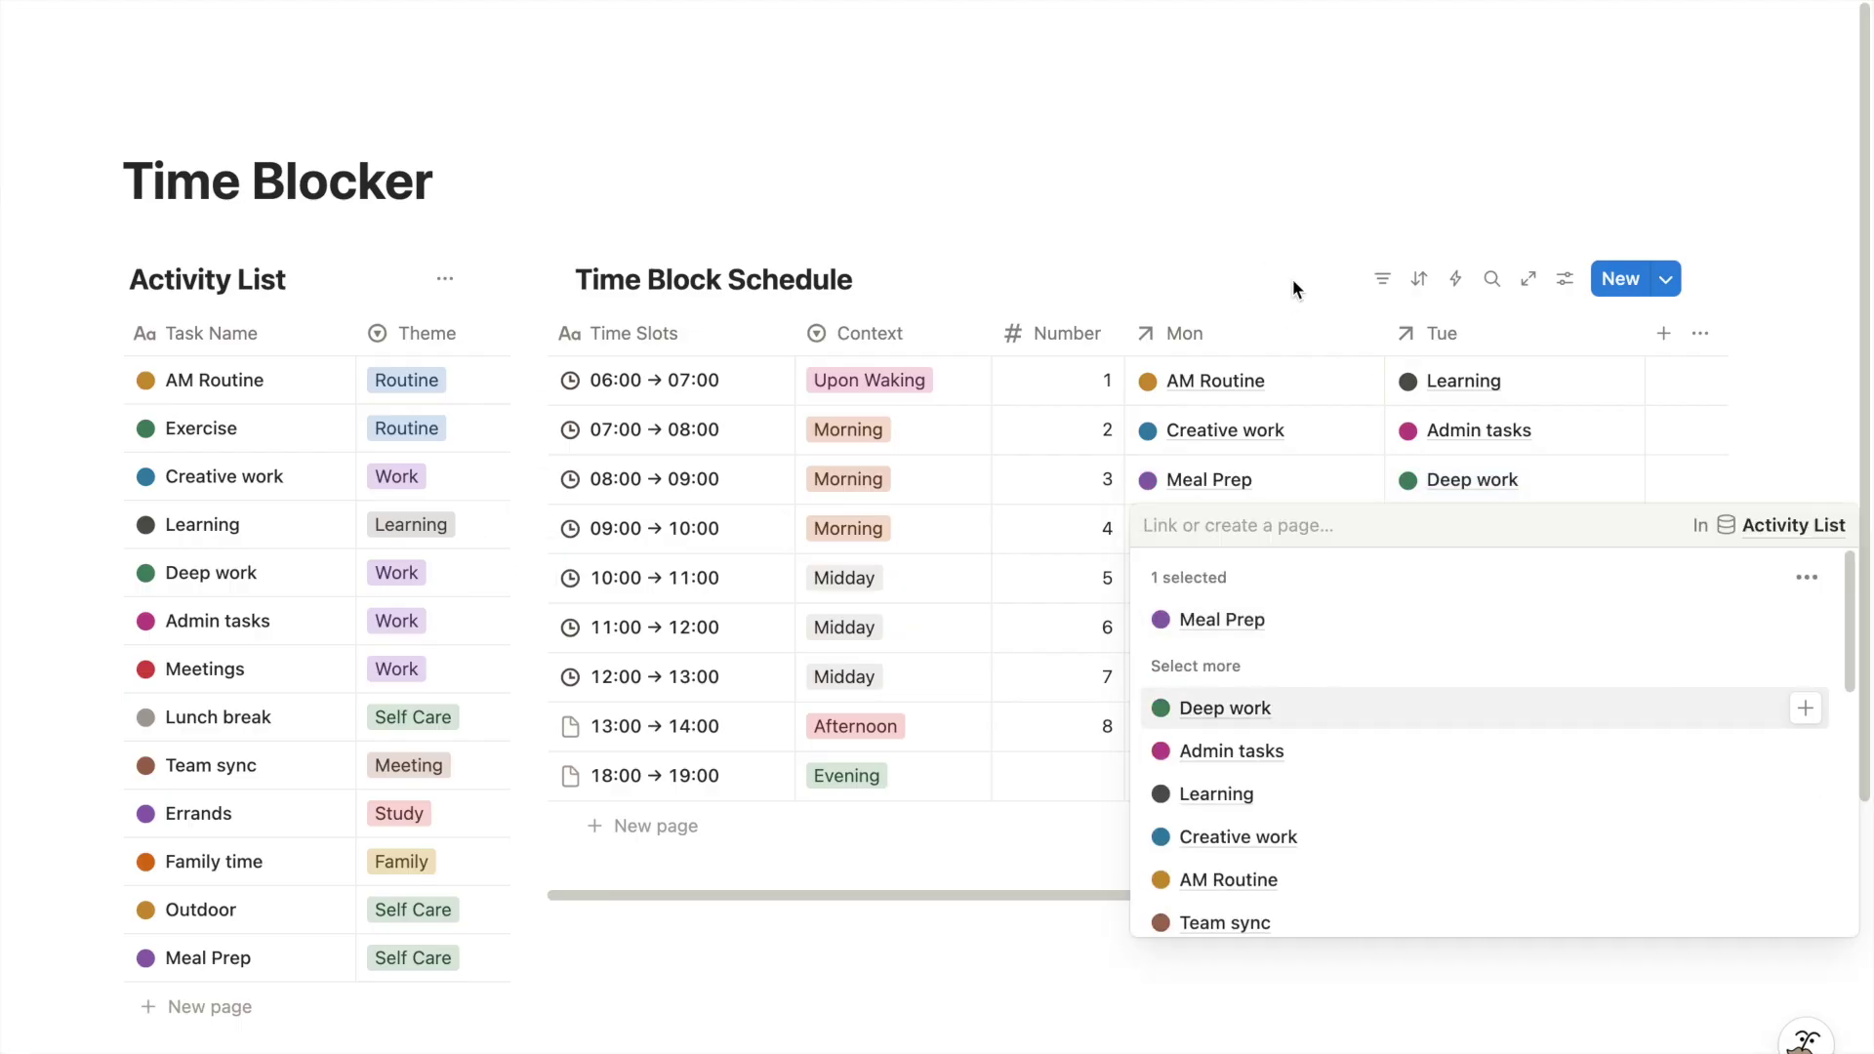
key(Escape)
key(Down)
key(Return)
- Reorder the Mon board columns to Upon Waking, Morning, then Midday before Afternoon
click(1620, 839)
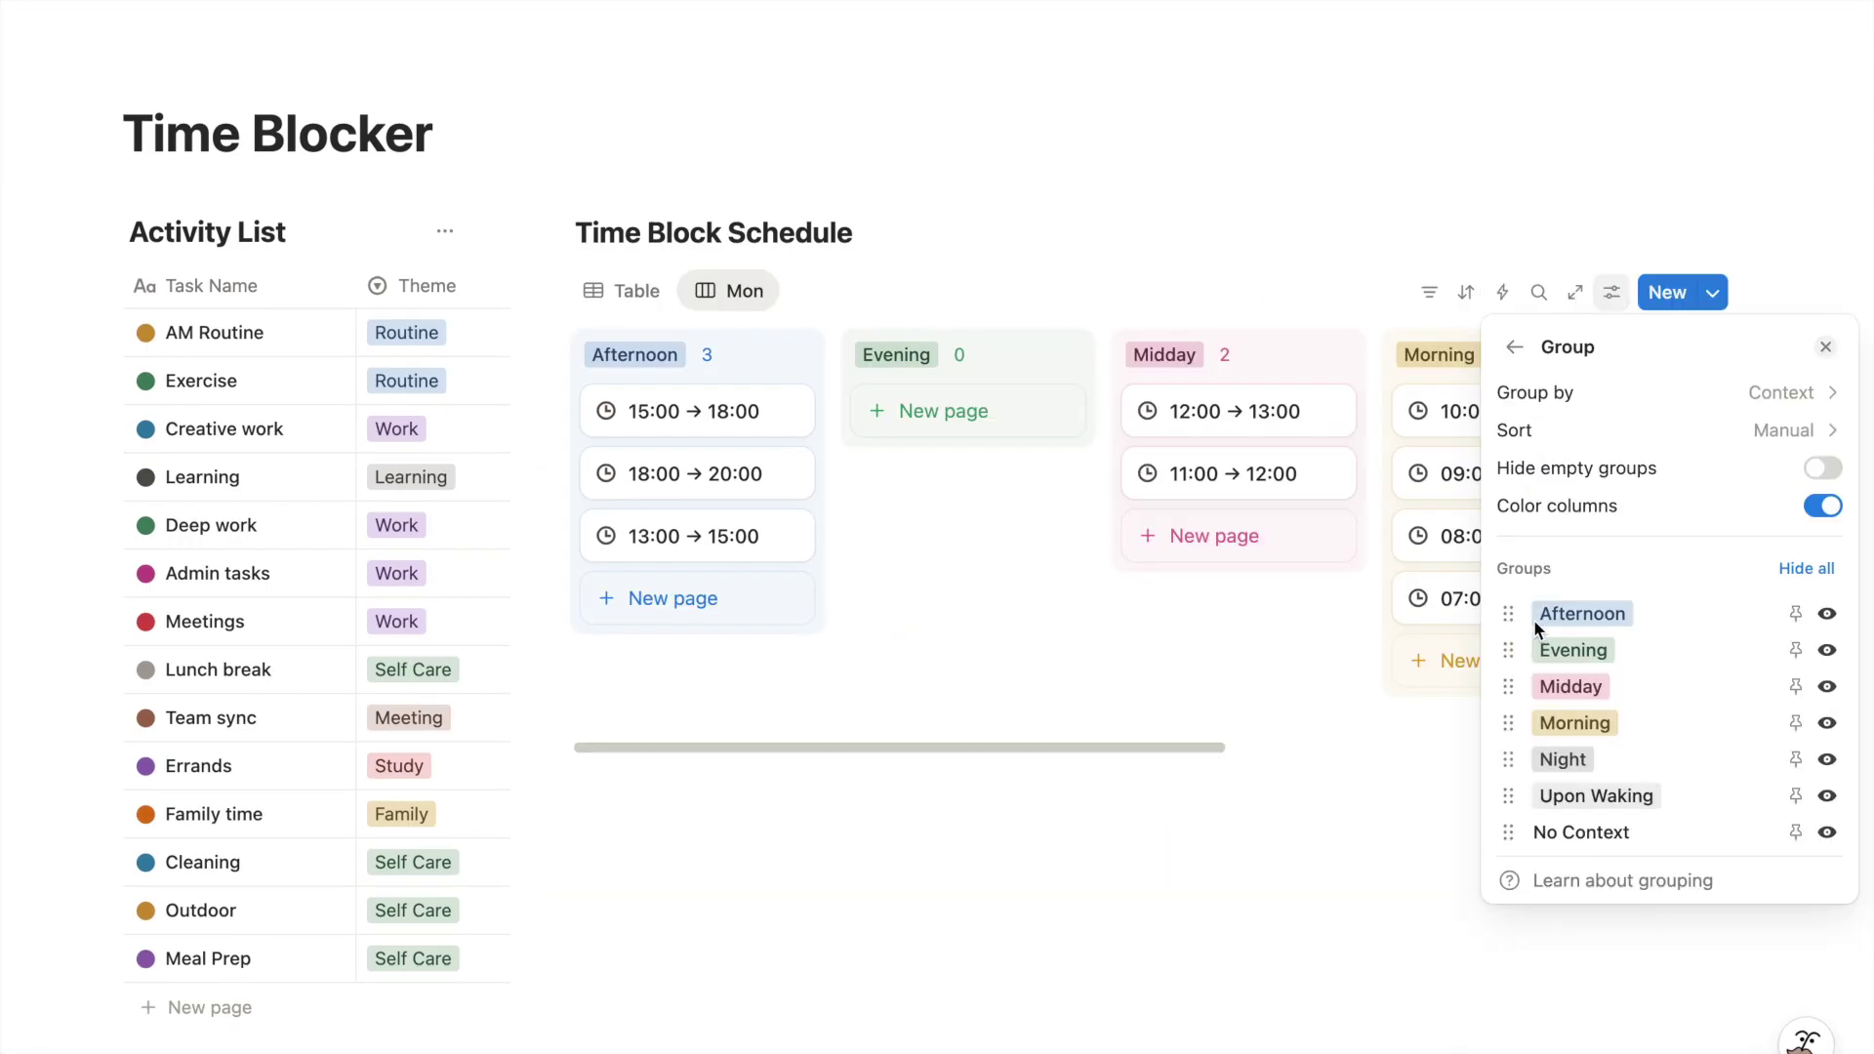
drag(1508, 796, 1509, 615)
drag(1510, 759, 1511, 652)
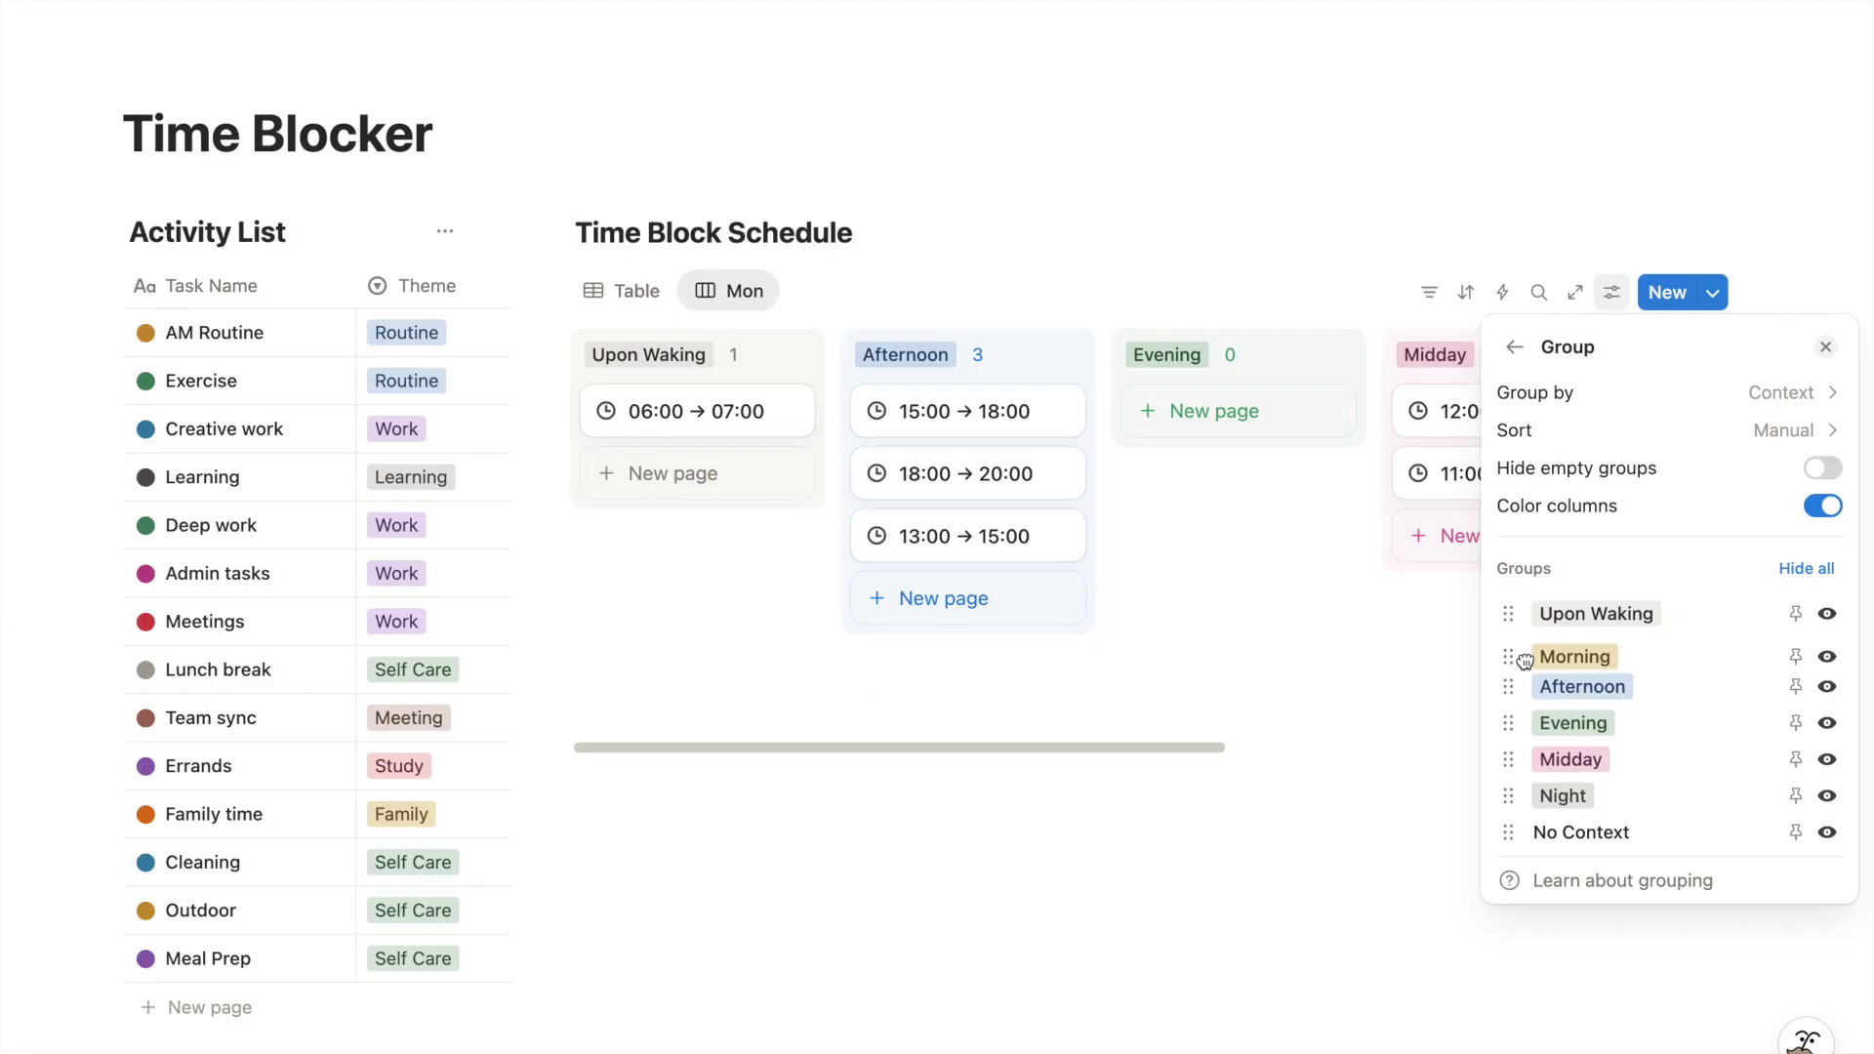
drag(1508, 759, 1510, 694)
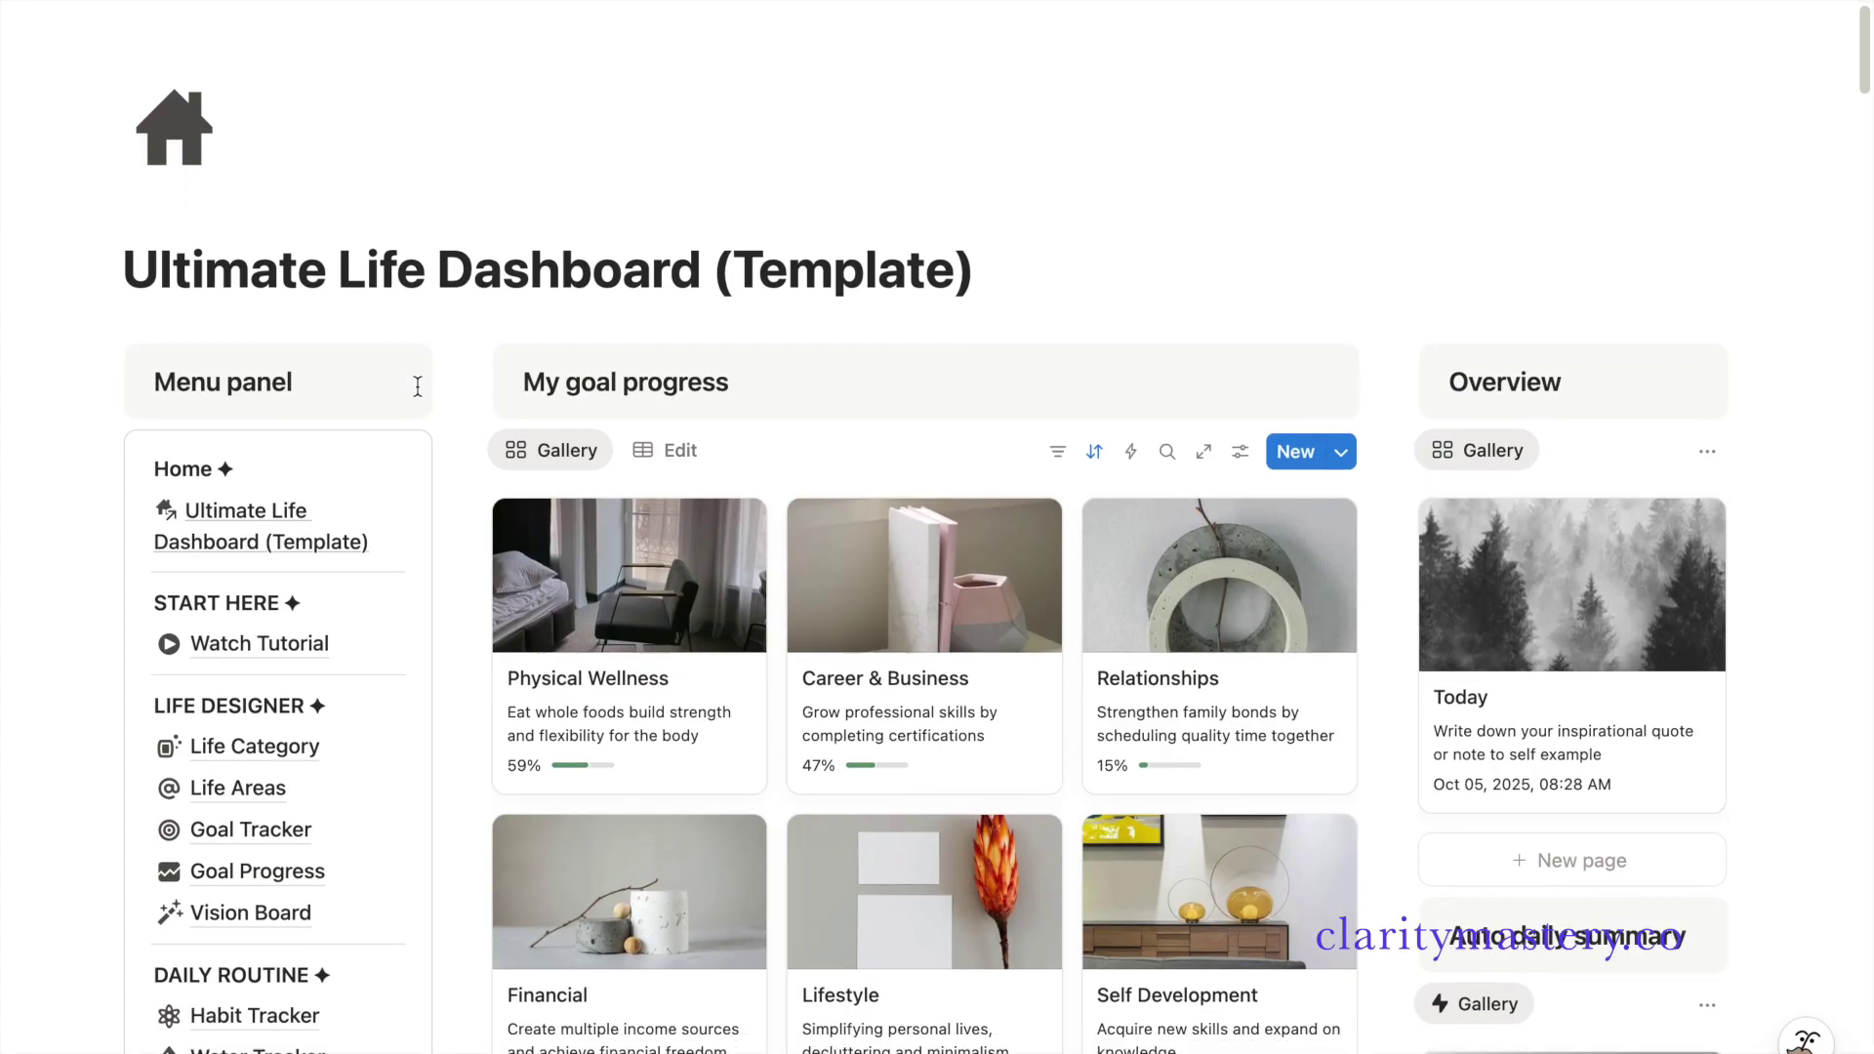
- Create a new sub-page titled Time Blocker under the Planning heading
scroll(417, 387, down, 10)
scroll(417, 387, down, 3)
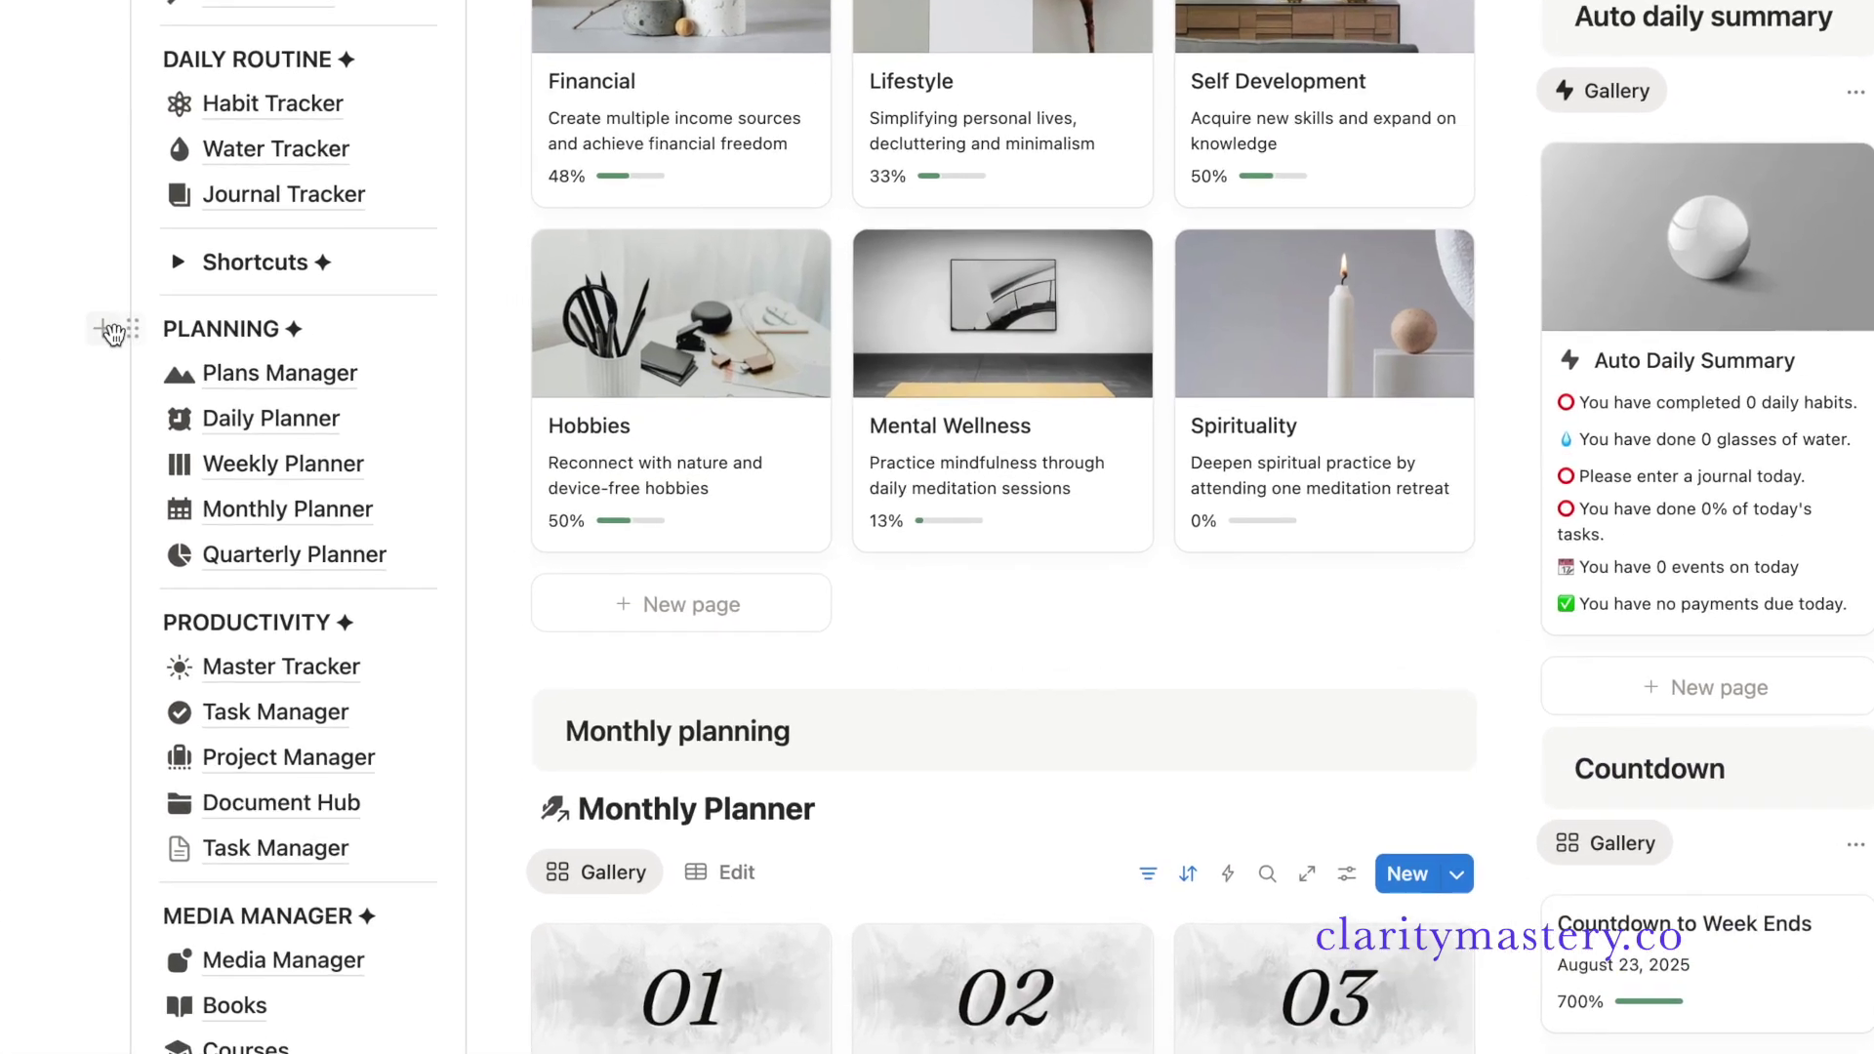
click(117, 331)
text(/page)
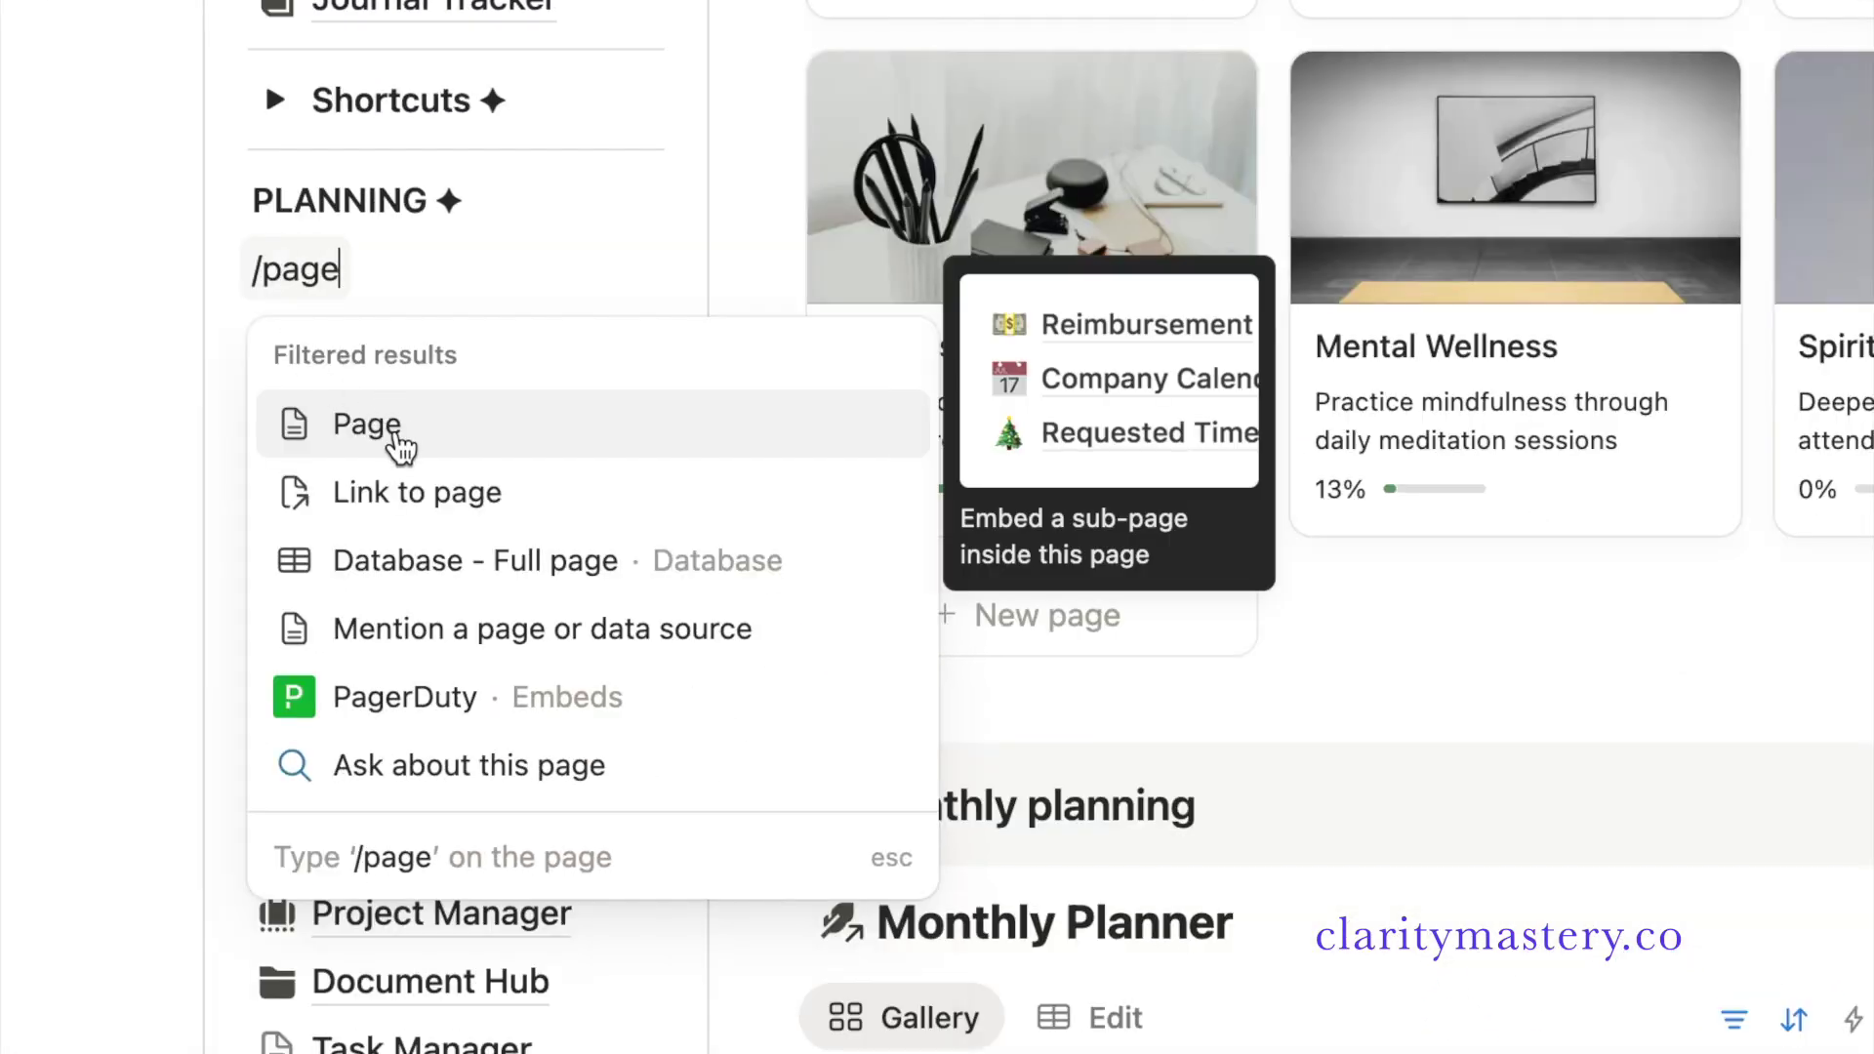
click(332, 540)
text(Time Blocker)
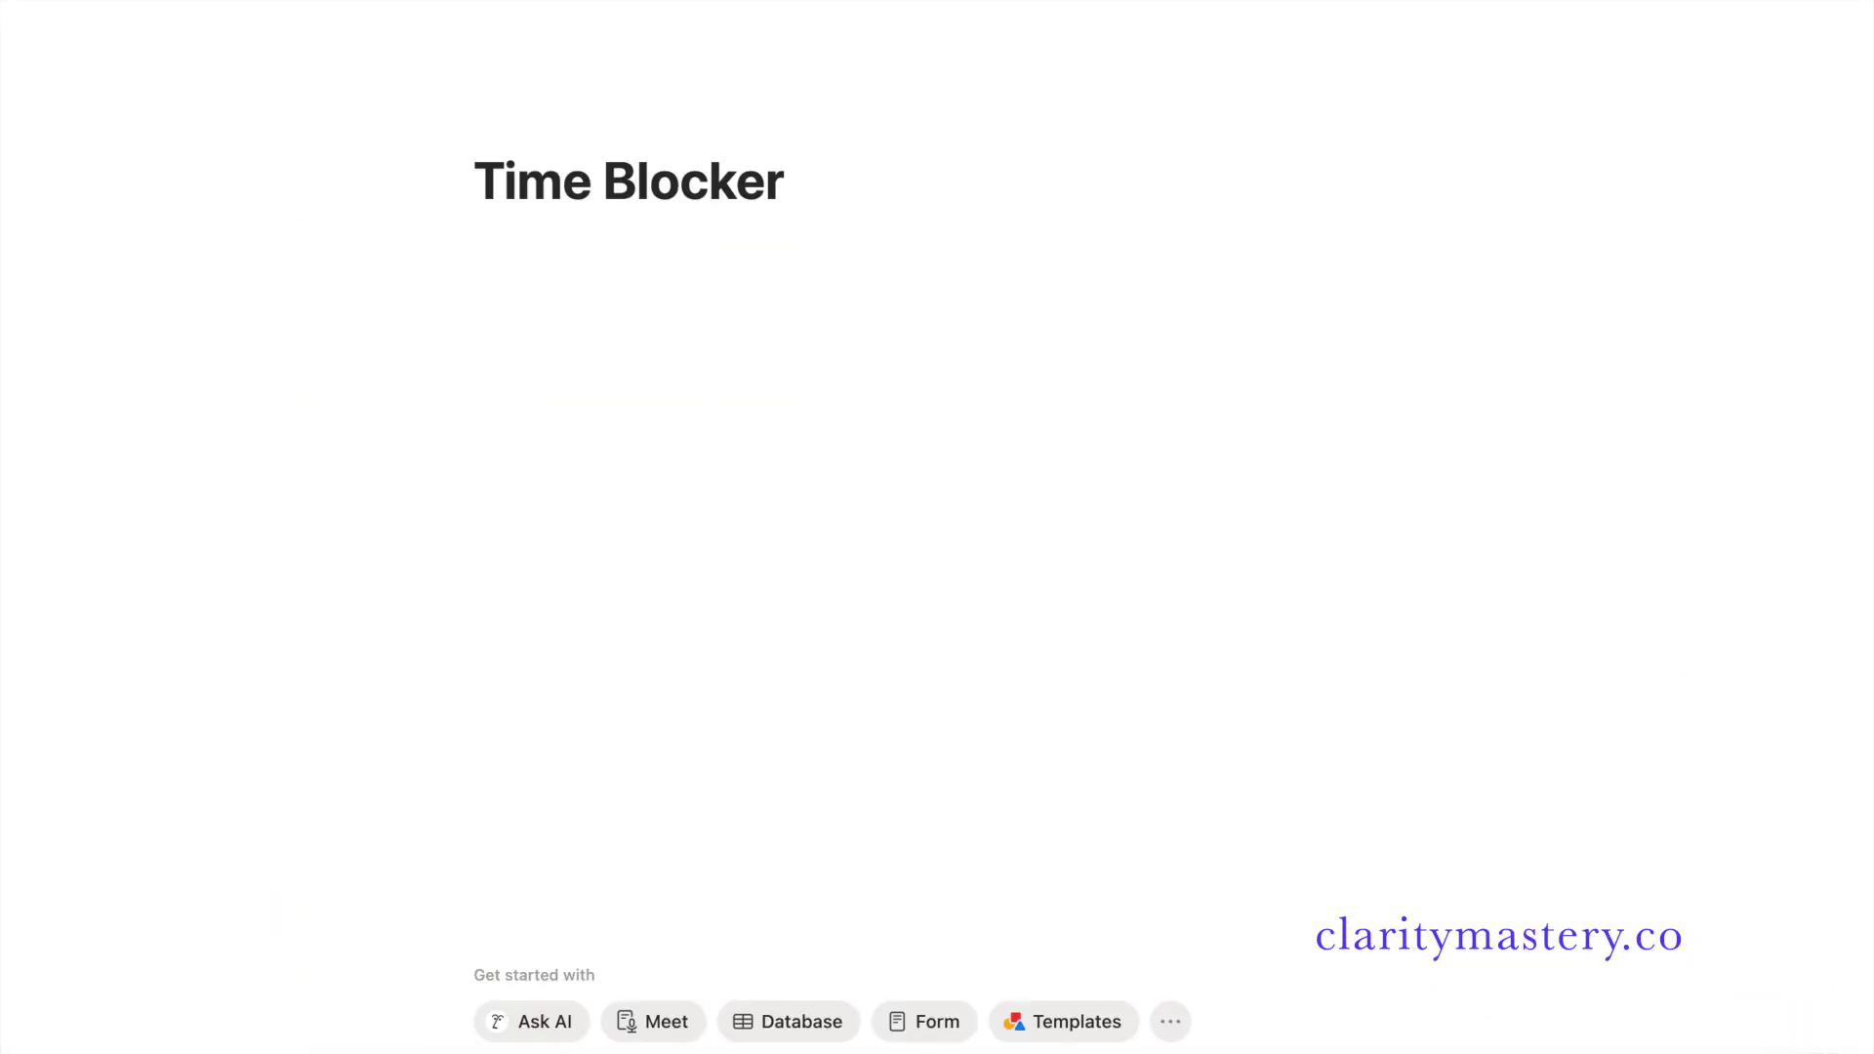
key(Return)
- Insert an inline database titled Activity List and start its first row
text(/data)
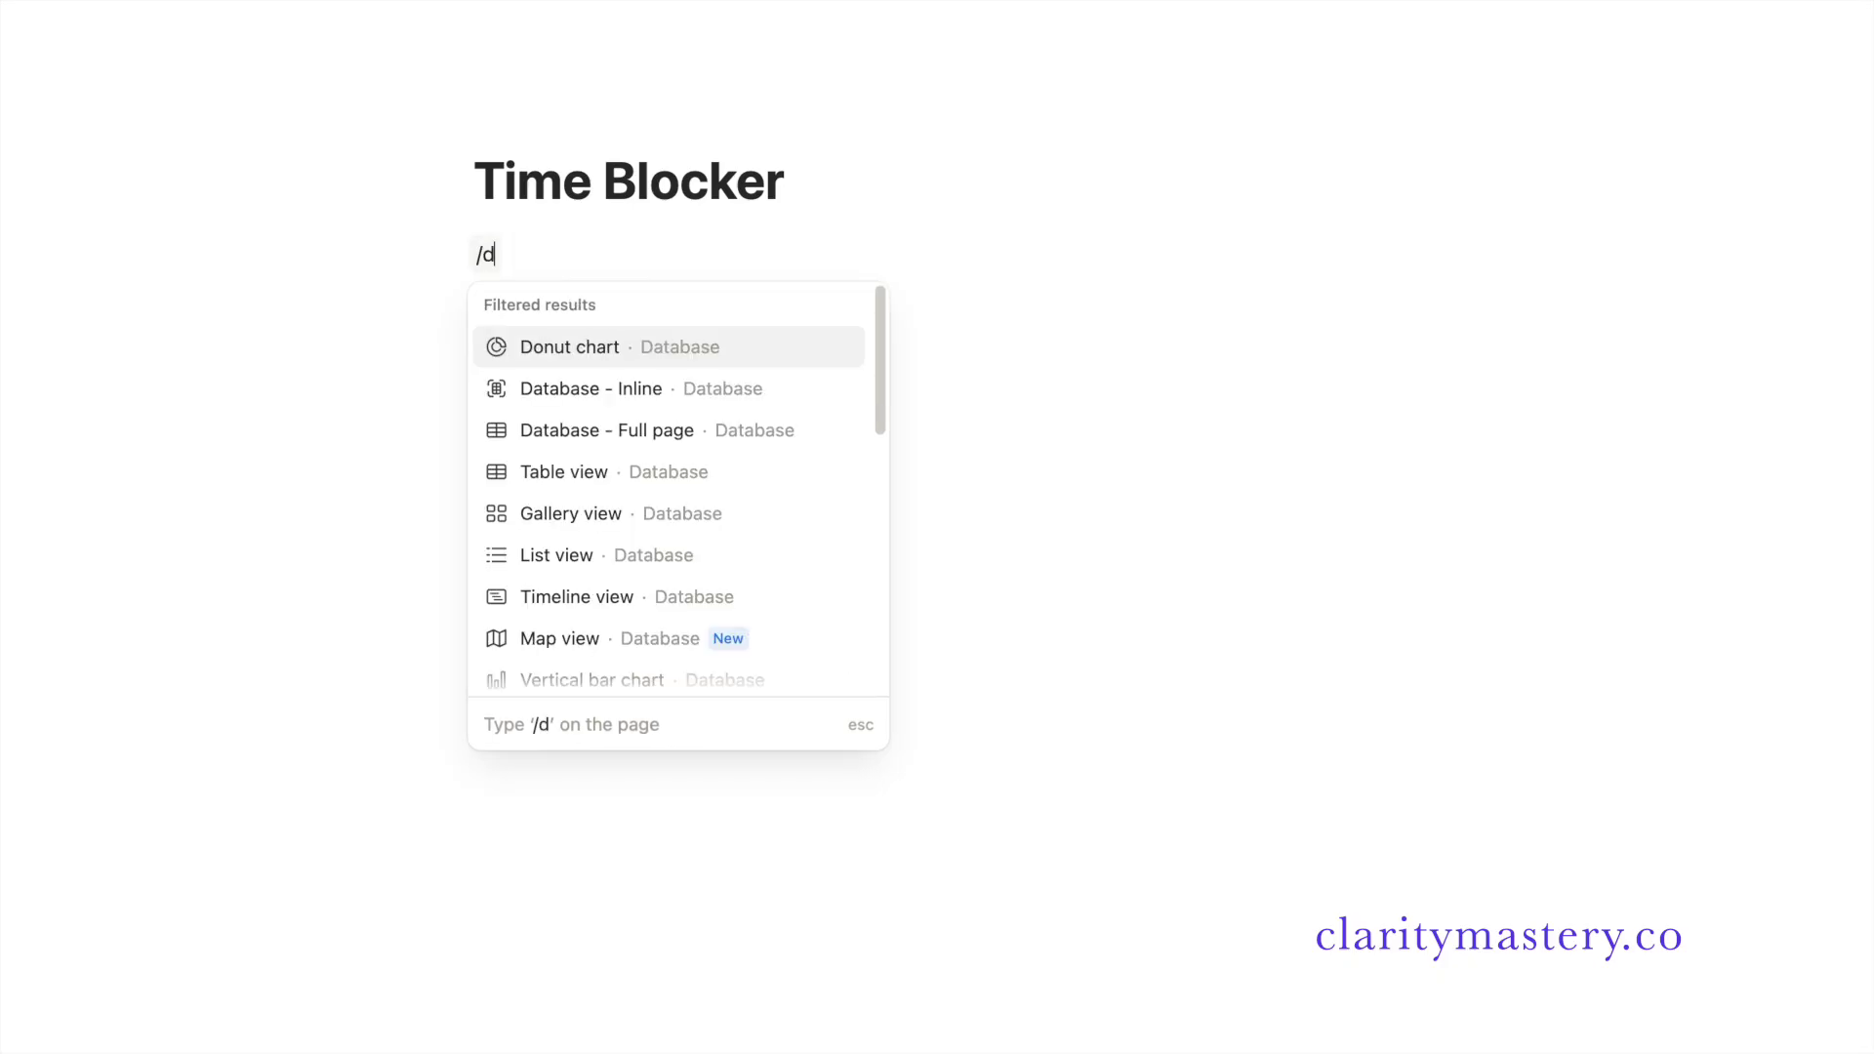
click(659, 349)
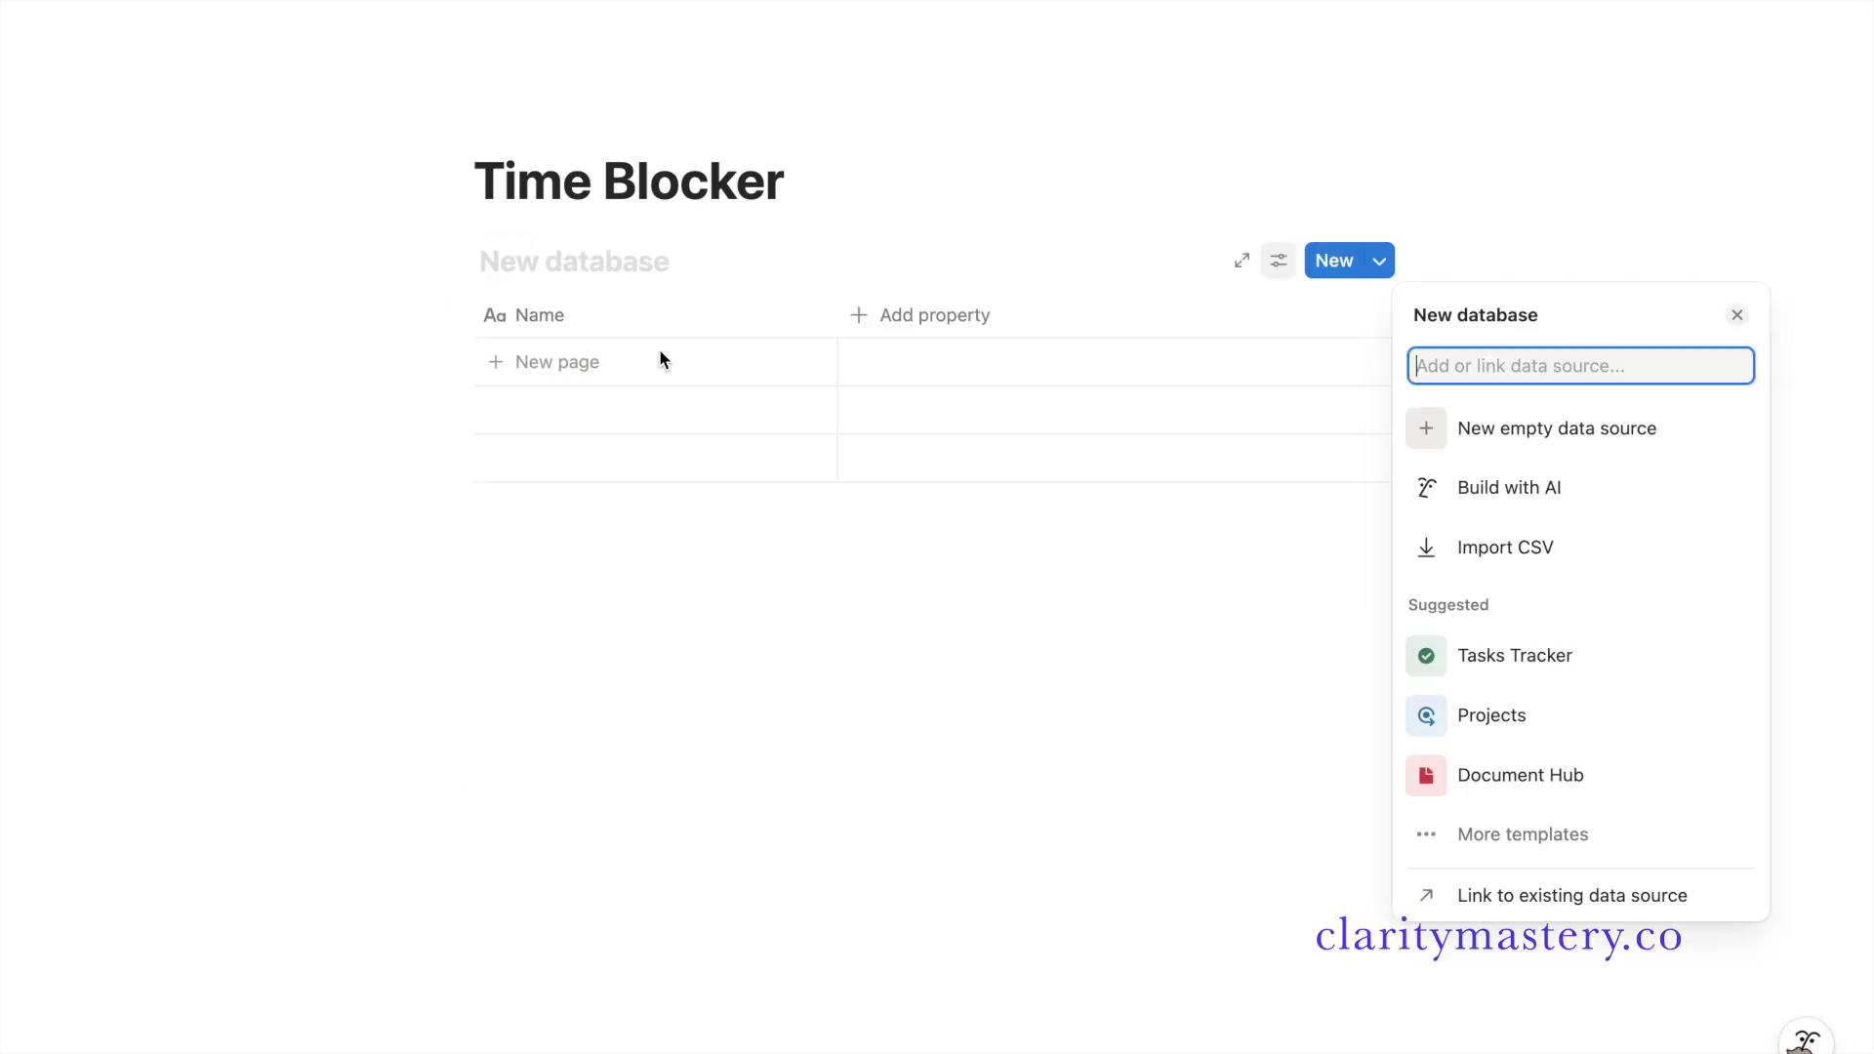
click(607, 252)
text(Activity Lis)
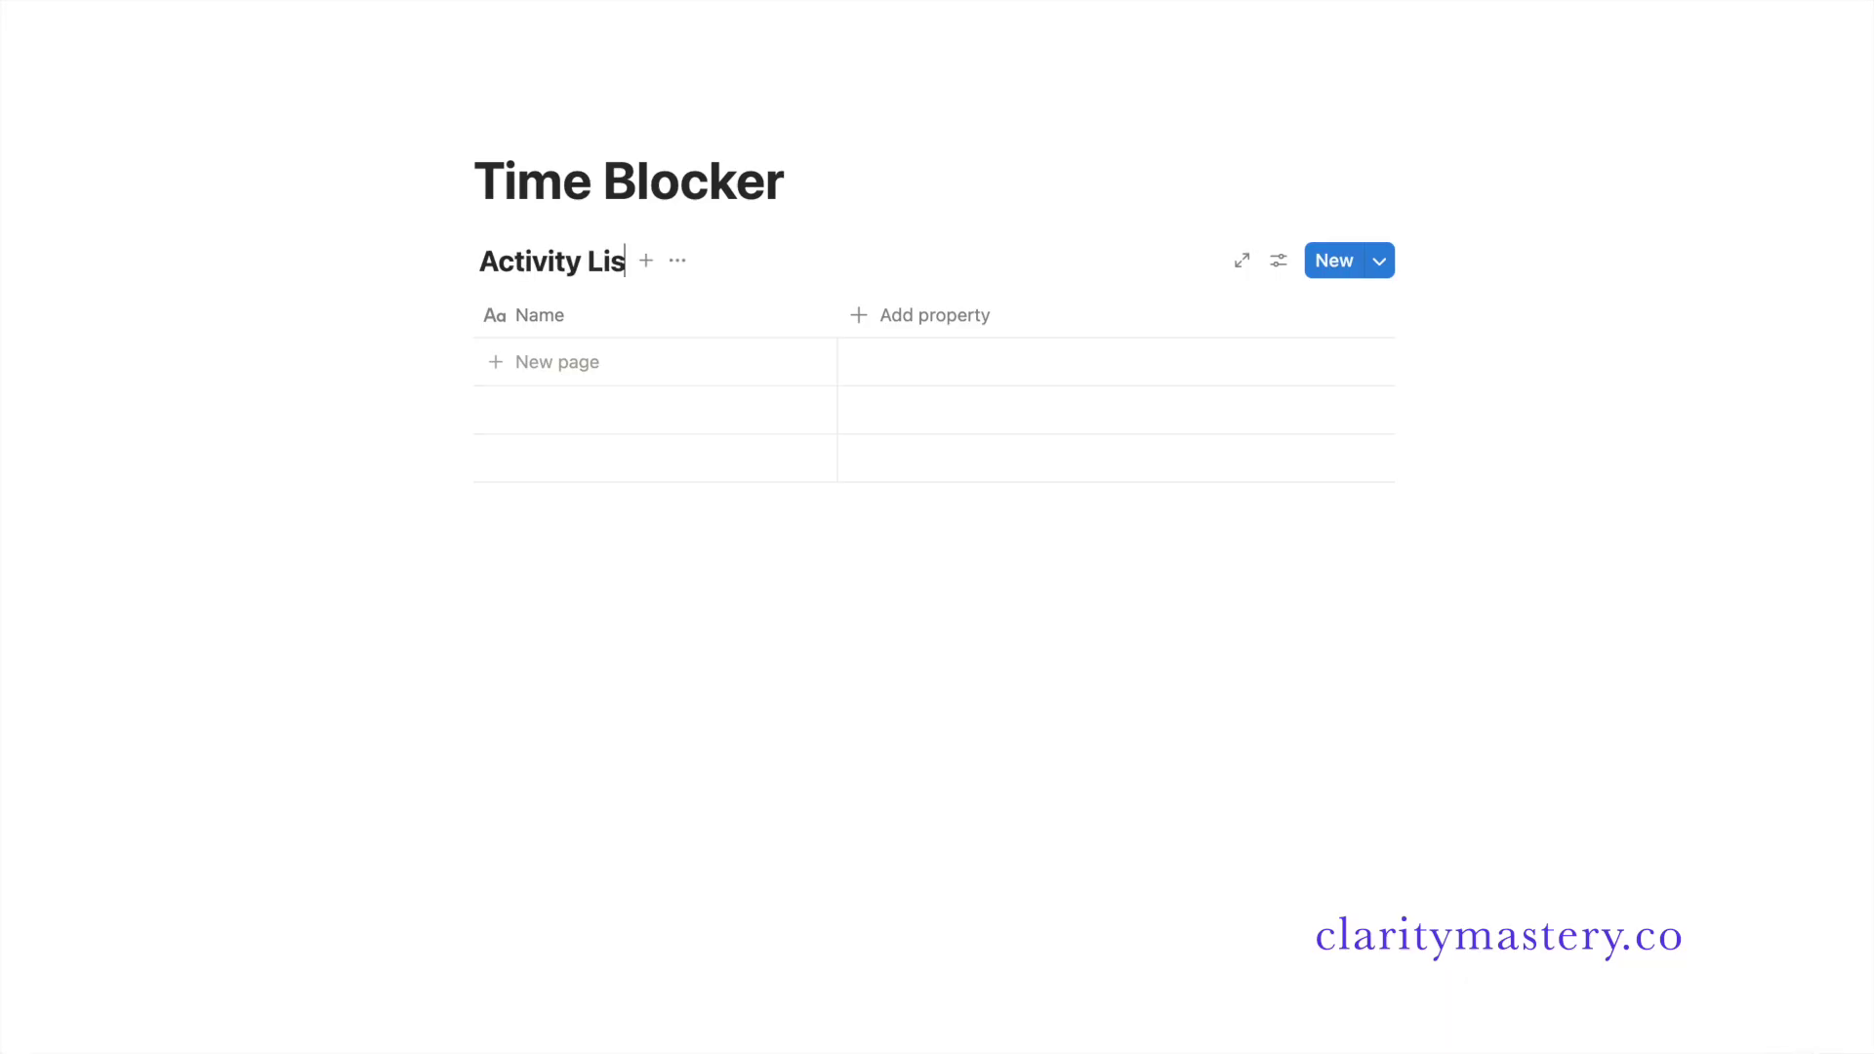
text(t)
click(549, 316)
key(Escape)
click(577, 366)
- Add the rows AM Routine, Exercise, Creative Work, Team Sync and Outdoor to Activity List
text(AM Routine)
key(Return)
click(561, 424)
text(Exercise)
key(Return)
click(577, 463)
text(Creative Work)
key(Return)
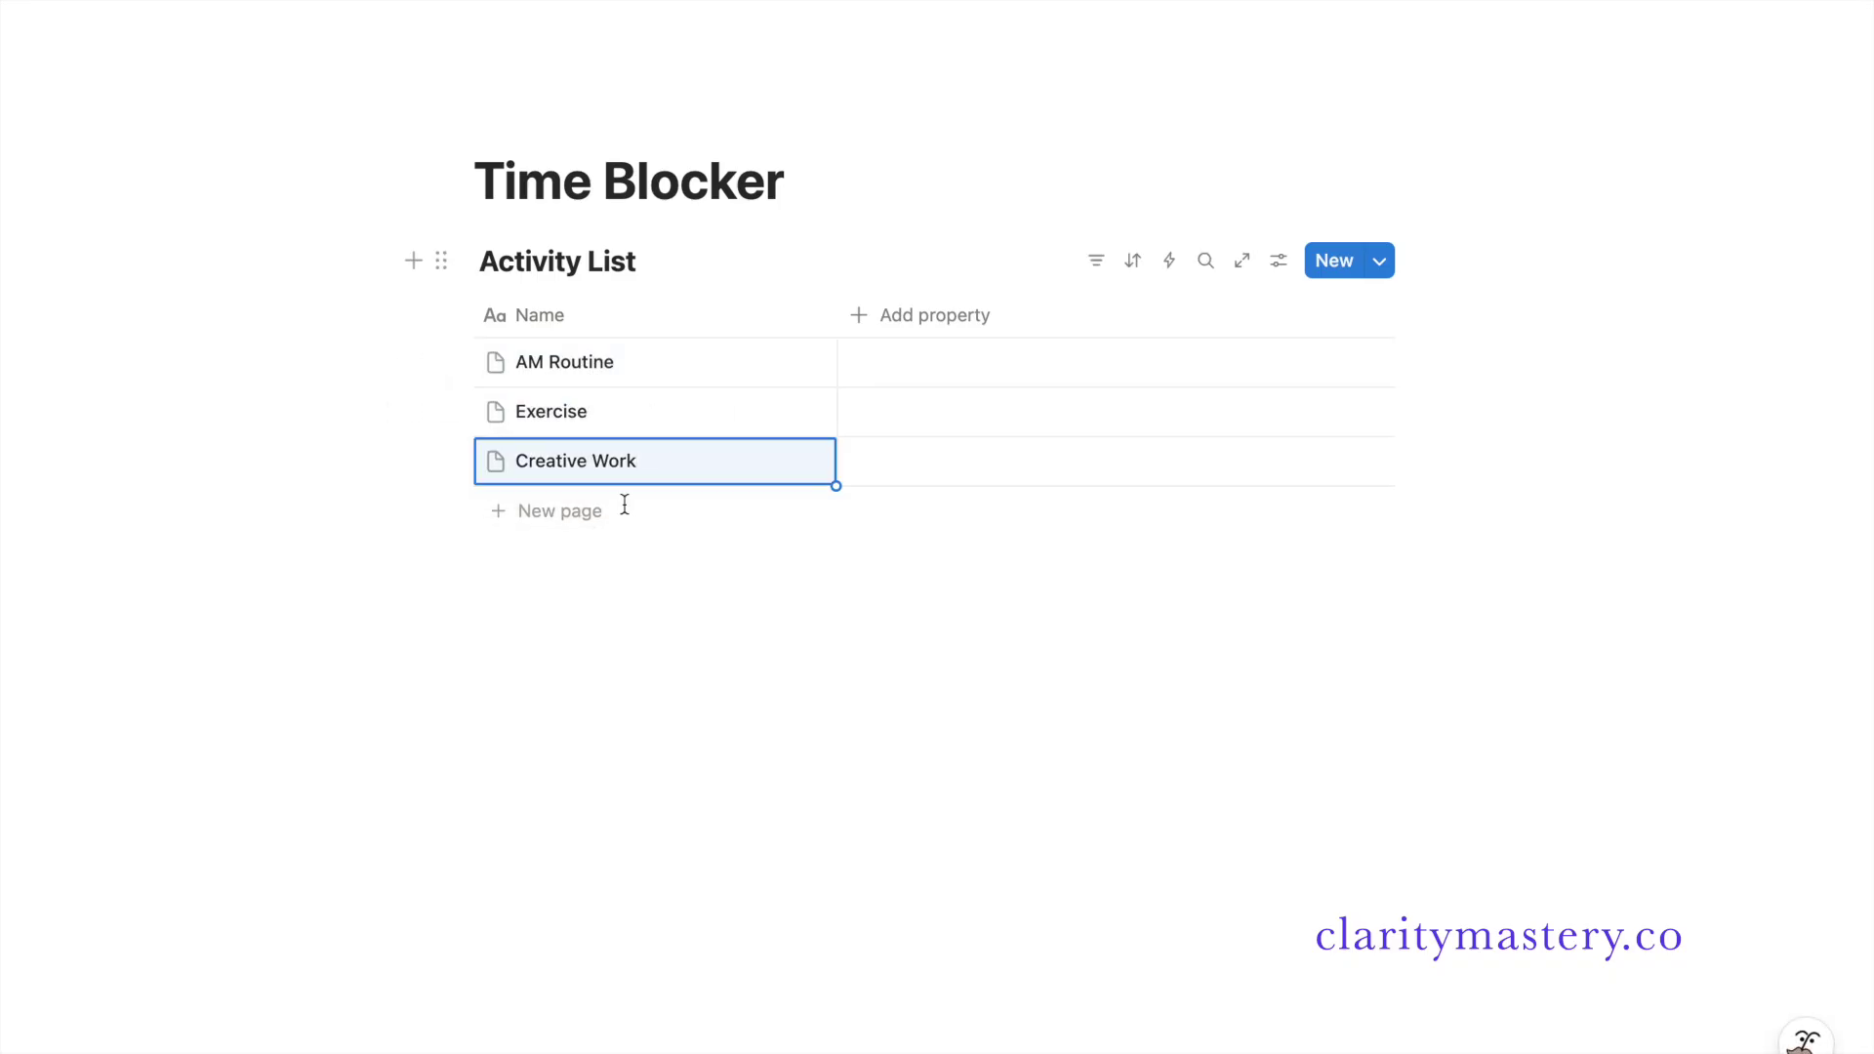
click(600, 510)
text(Team Sync)
key(Return)
click(585, 558)
text(Outdoor)
key(Return)
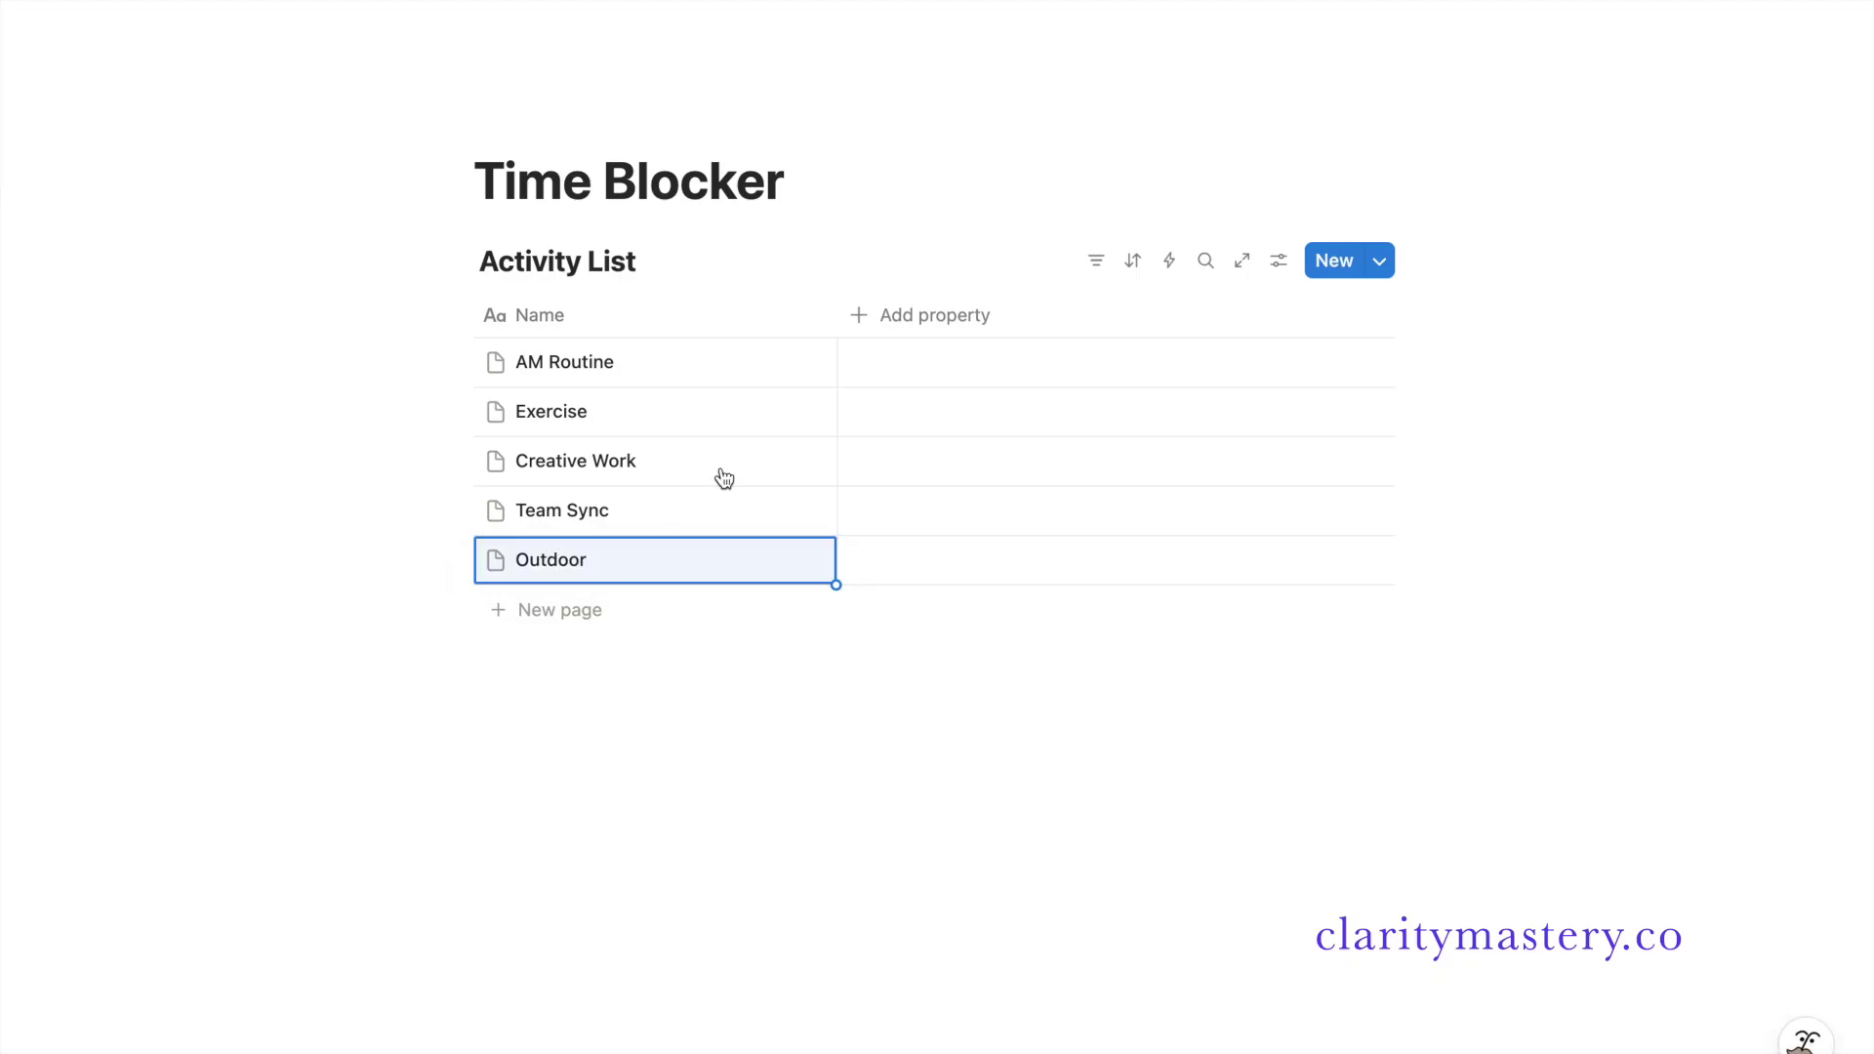
- Give AM Routine a filled circle icon and Exercise a yellow circle icon
click(494, 364)
click(342, 408)
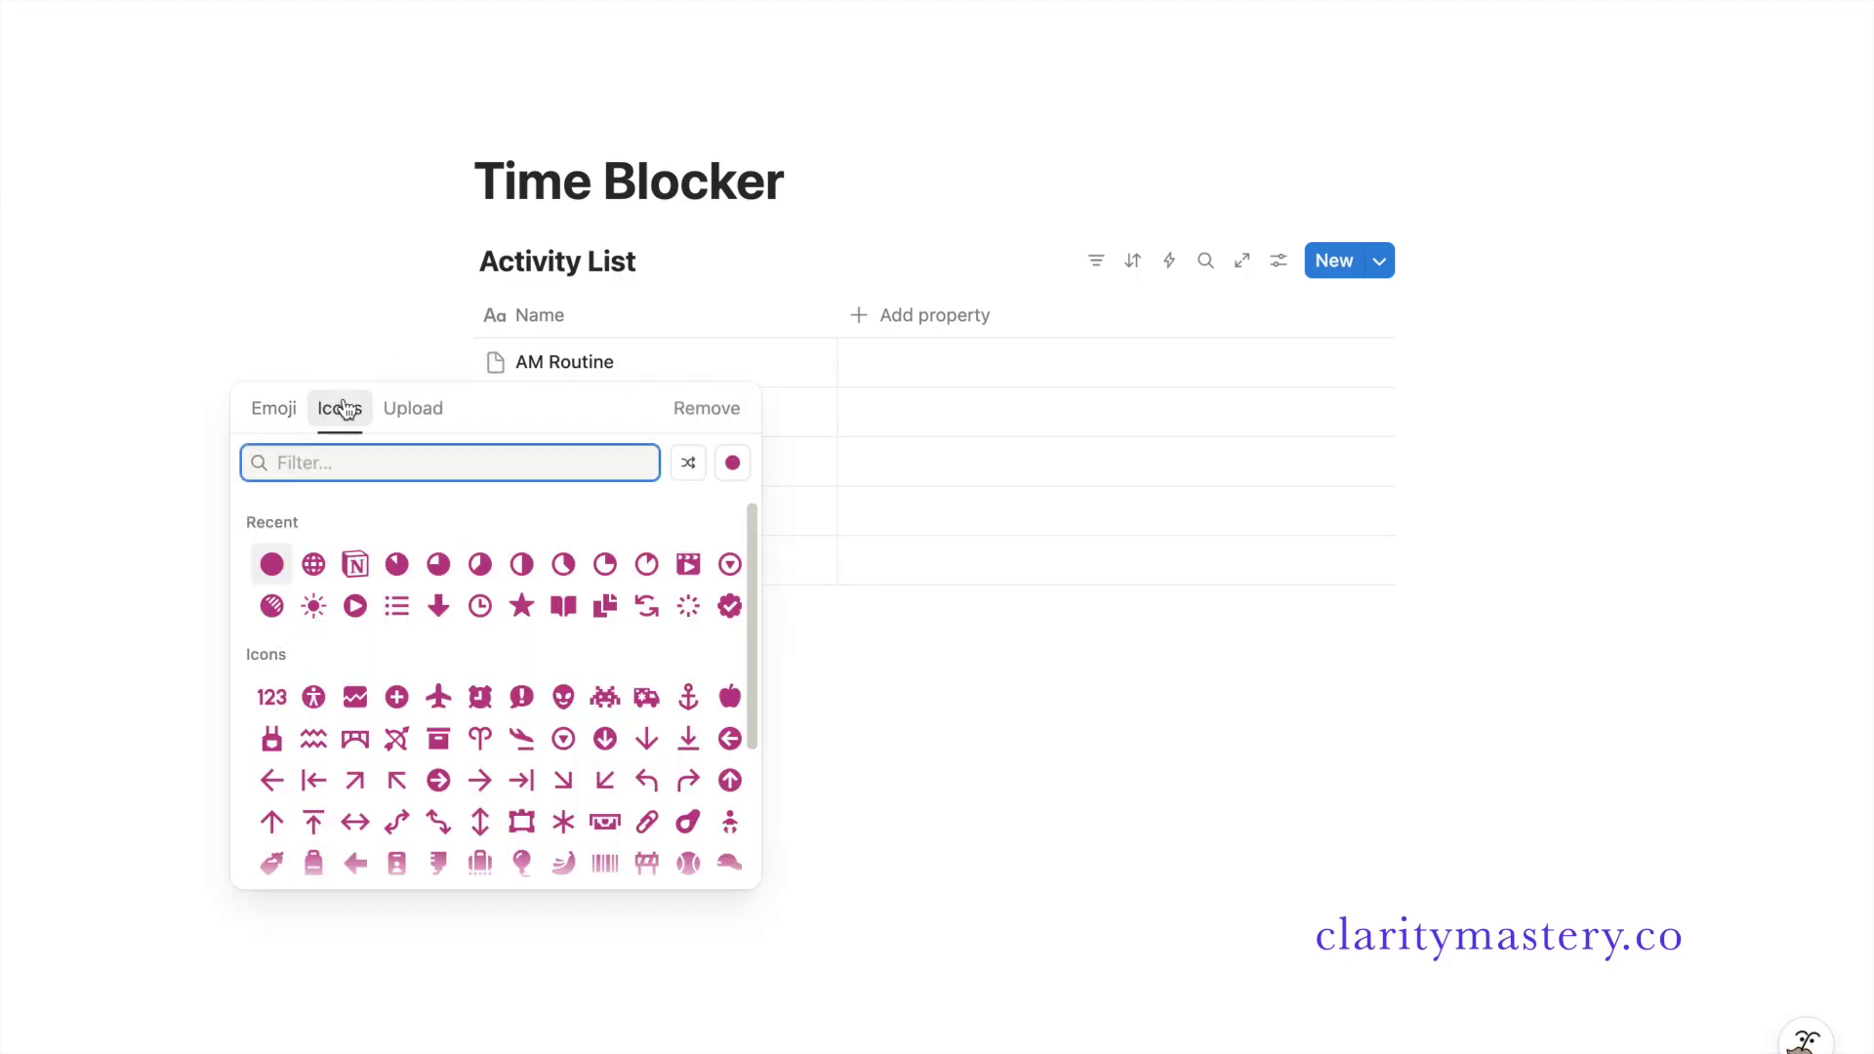
click(271, 564)
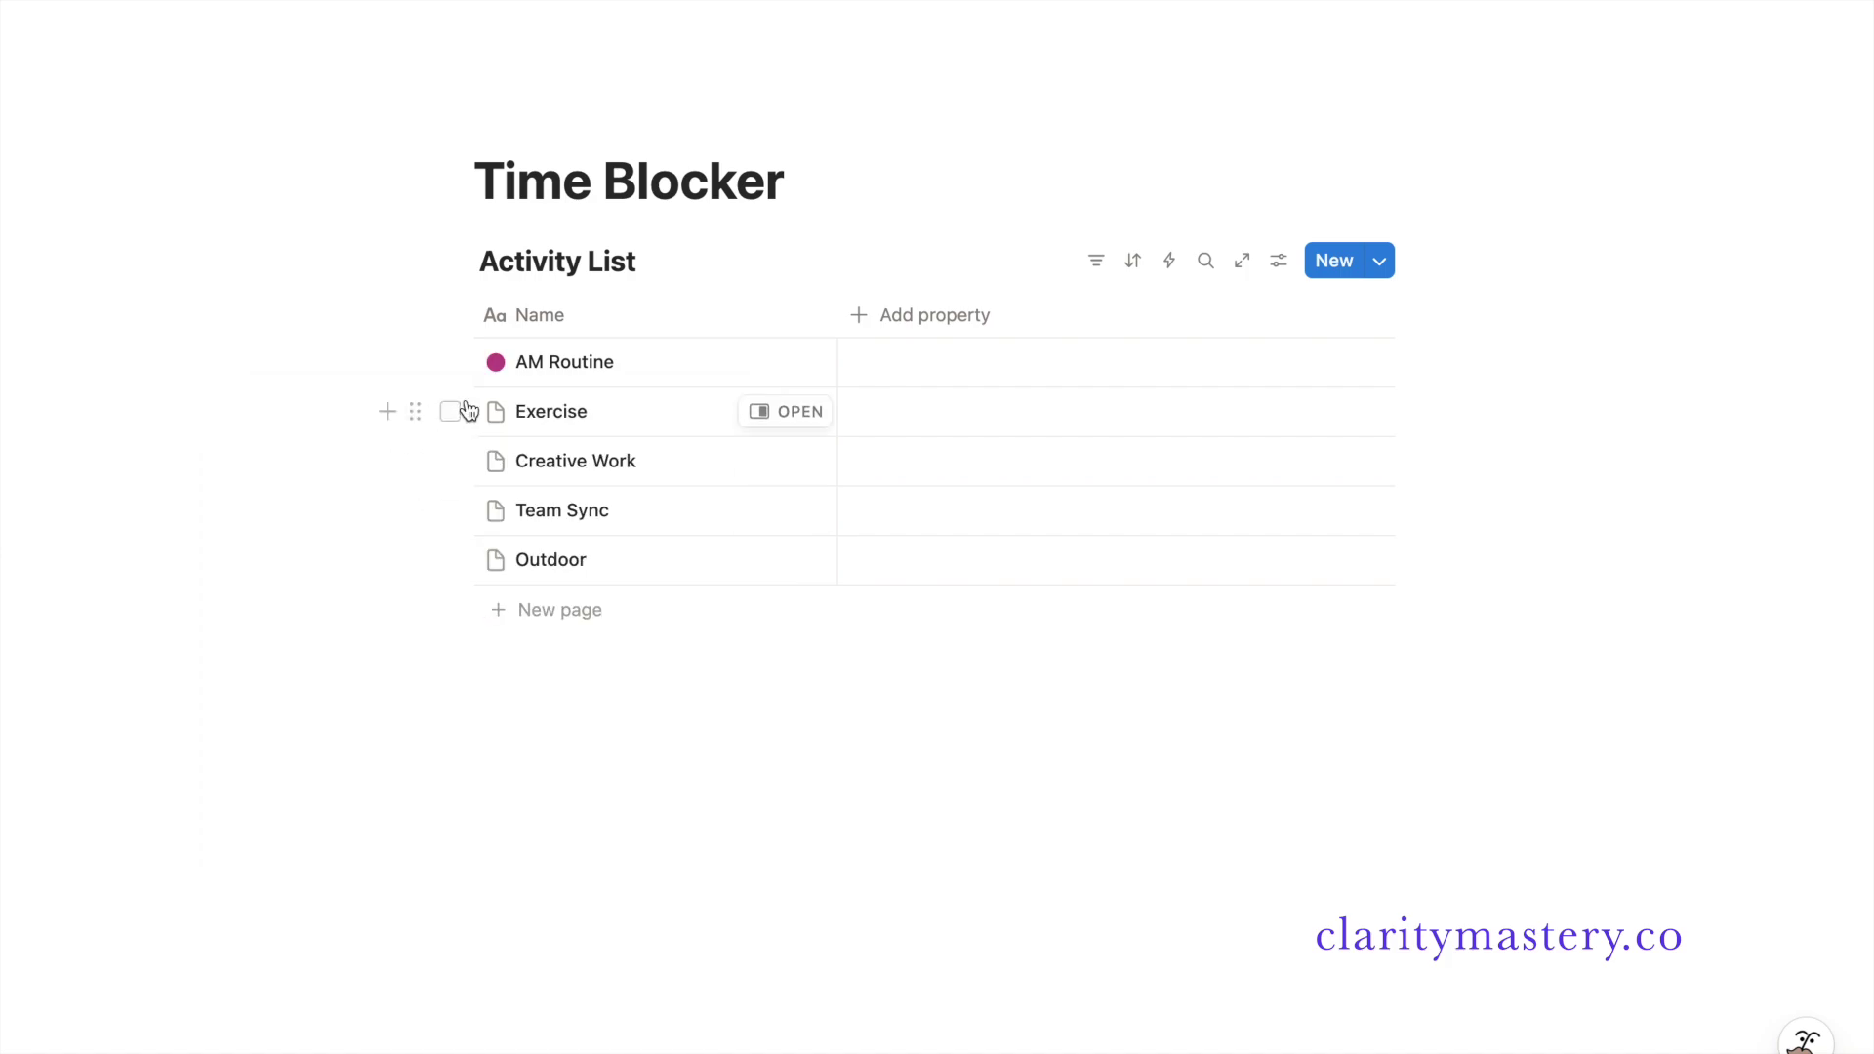
click(496, 413)
click(351, 469)
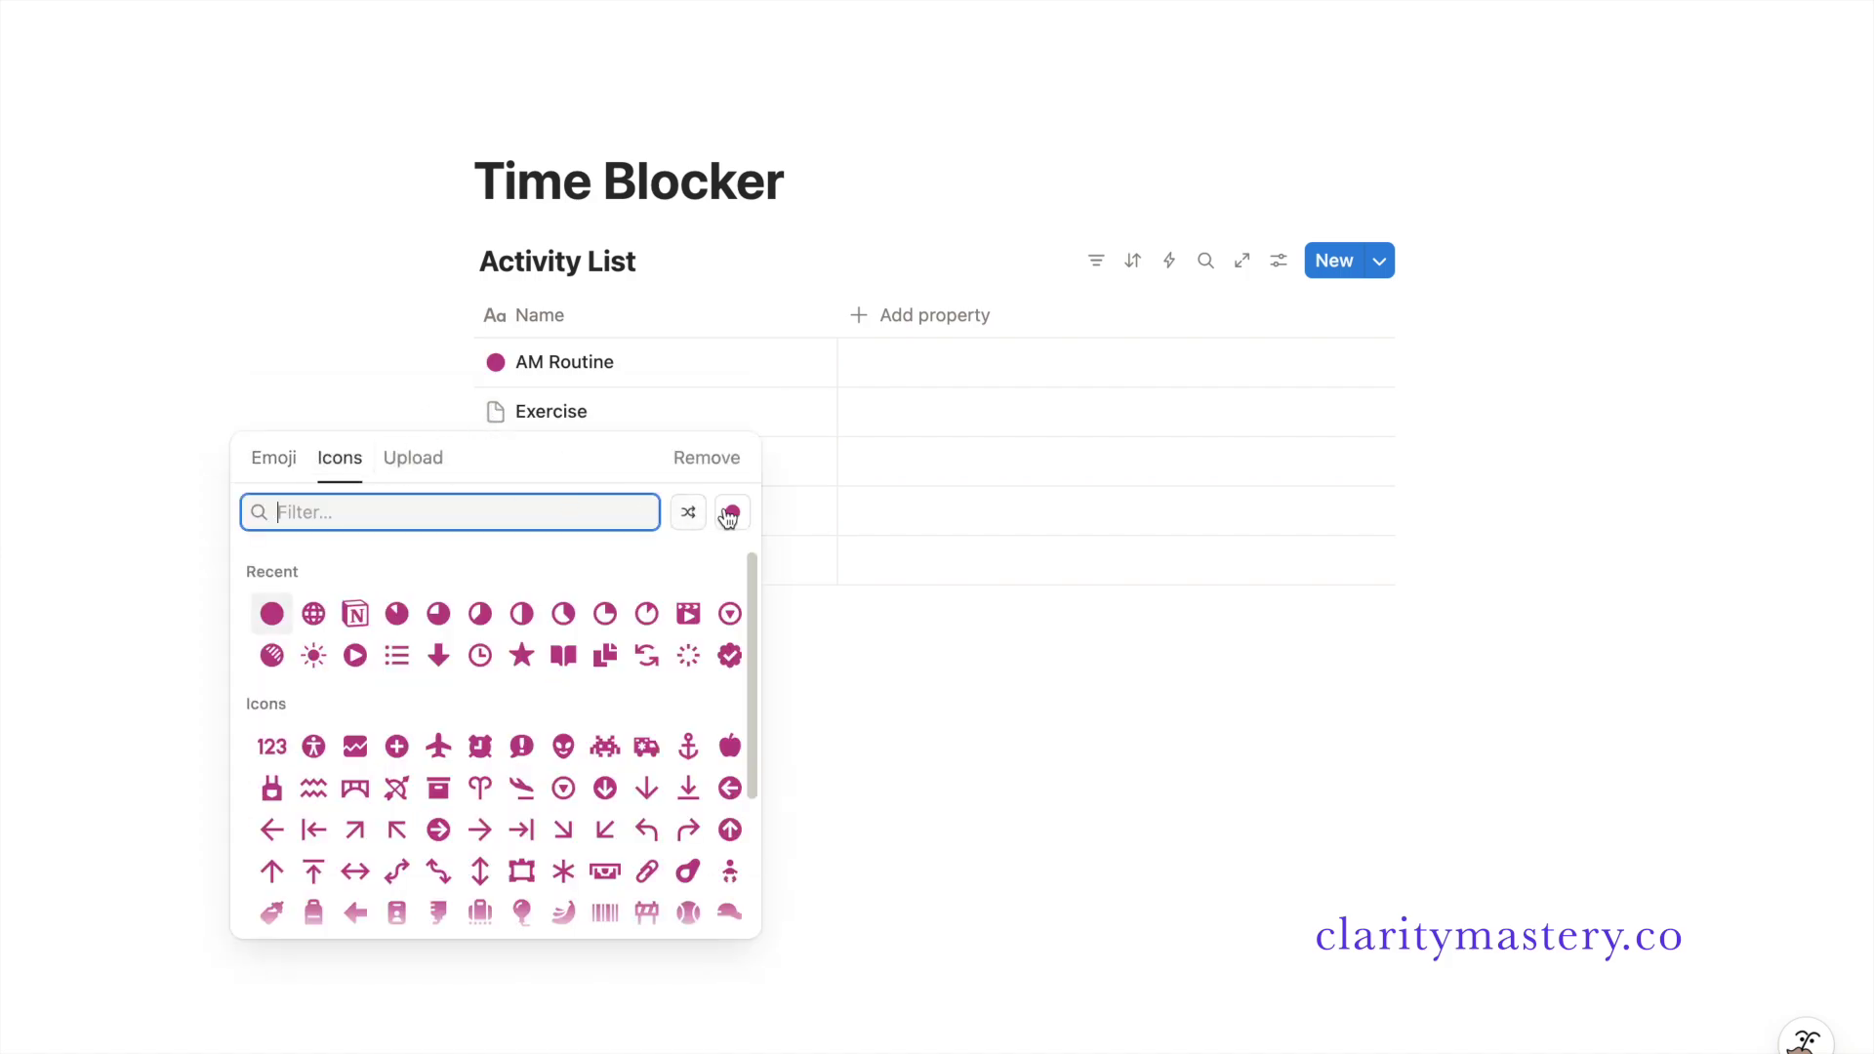
click(732, 513)
click(850, 557)
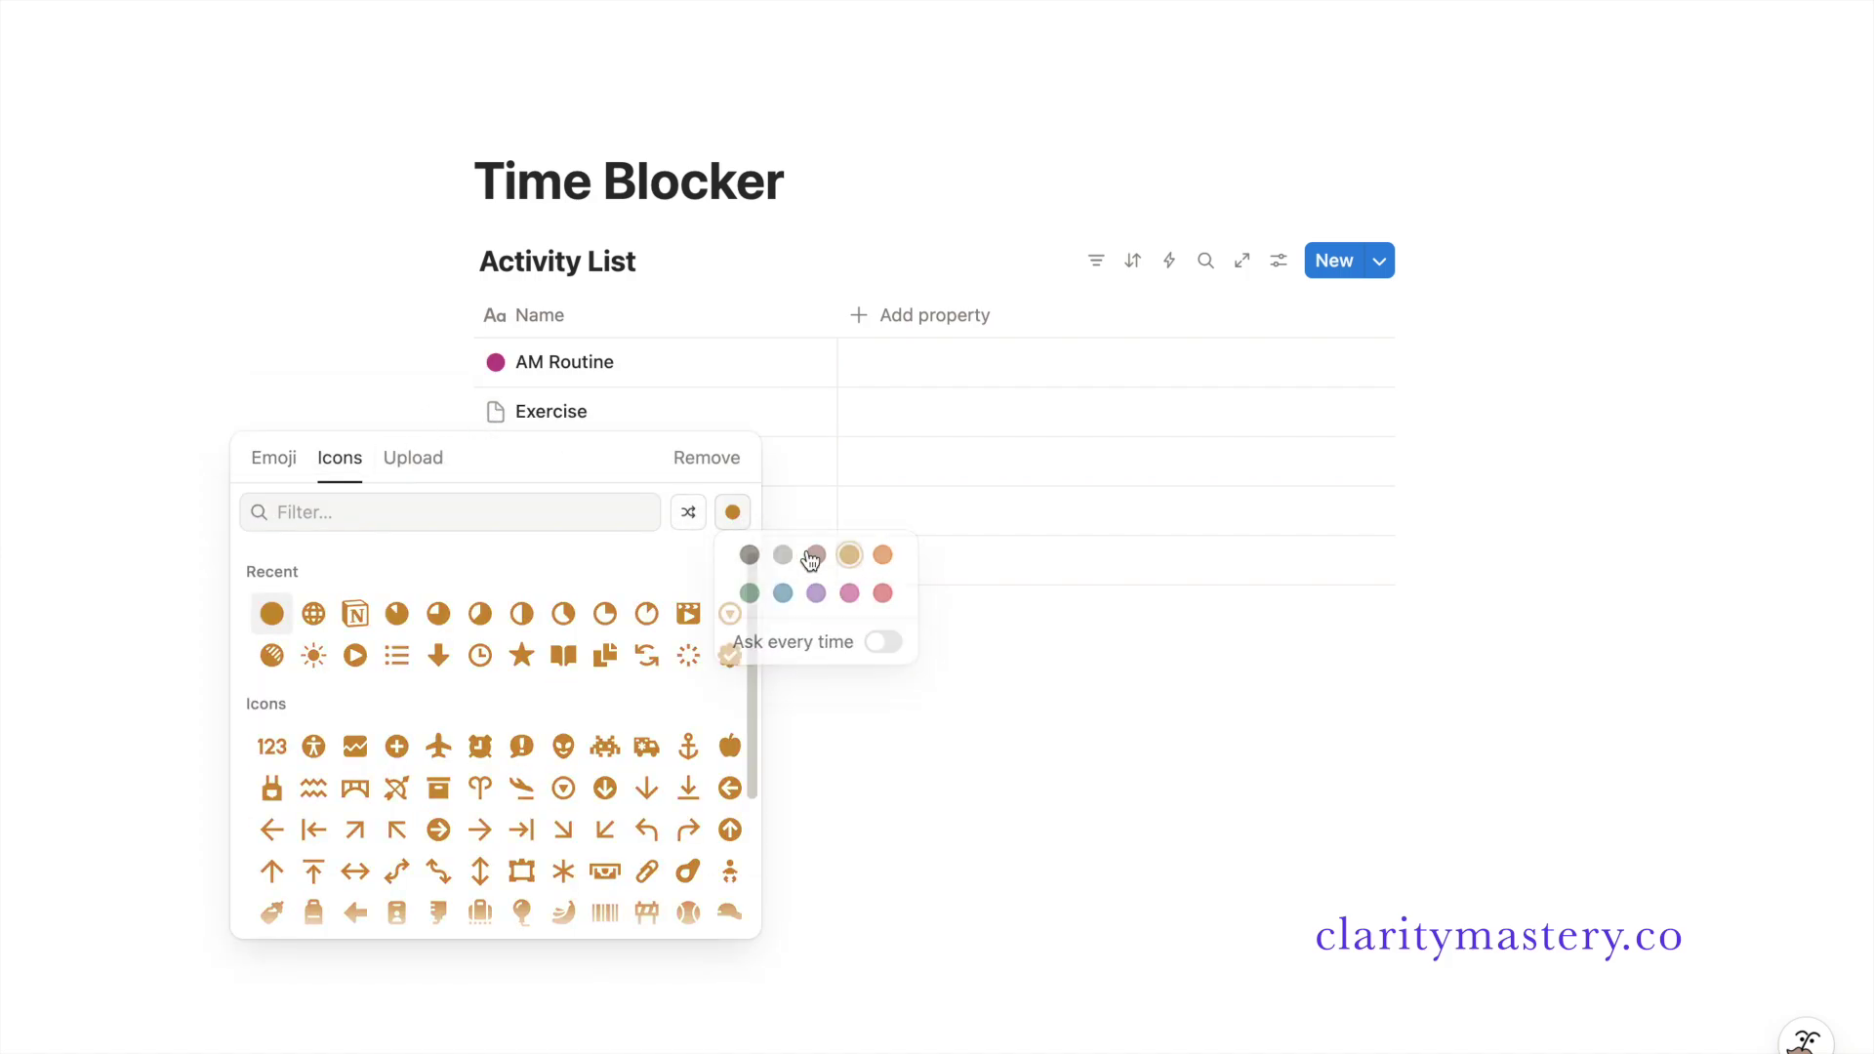
click(271, 613)
- Give Creative Work a green circle icon and Team Sync a blue circle icon
click(496, 461)
click(340, 506)
click(732, 561)
click(748, 641)
click(272, 661)
click(496, 510)
click(357, 567)
click(732, 611)
click(782, 692)
click(271, 711)
- Give Outdoor a brown circle icon and add a new Select property
click(495, 559)
click(732, 661)
click(782, 702)
click(271, 761)
click(860, 319)
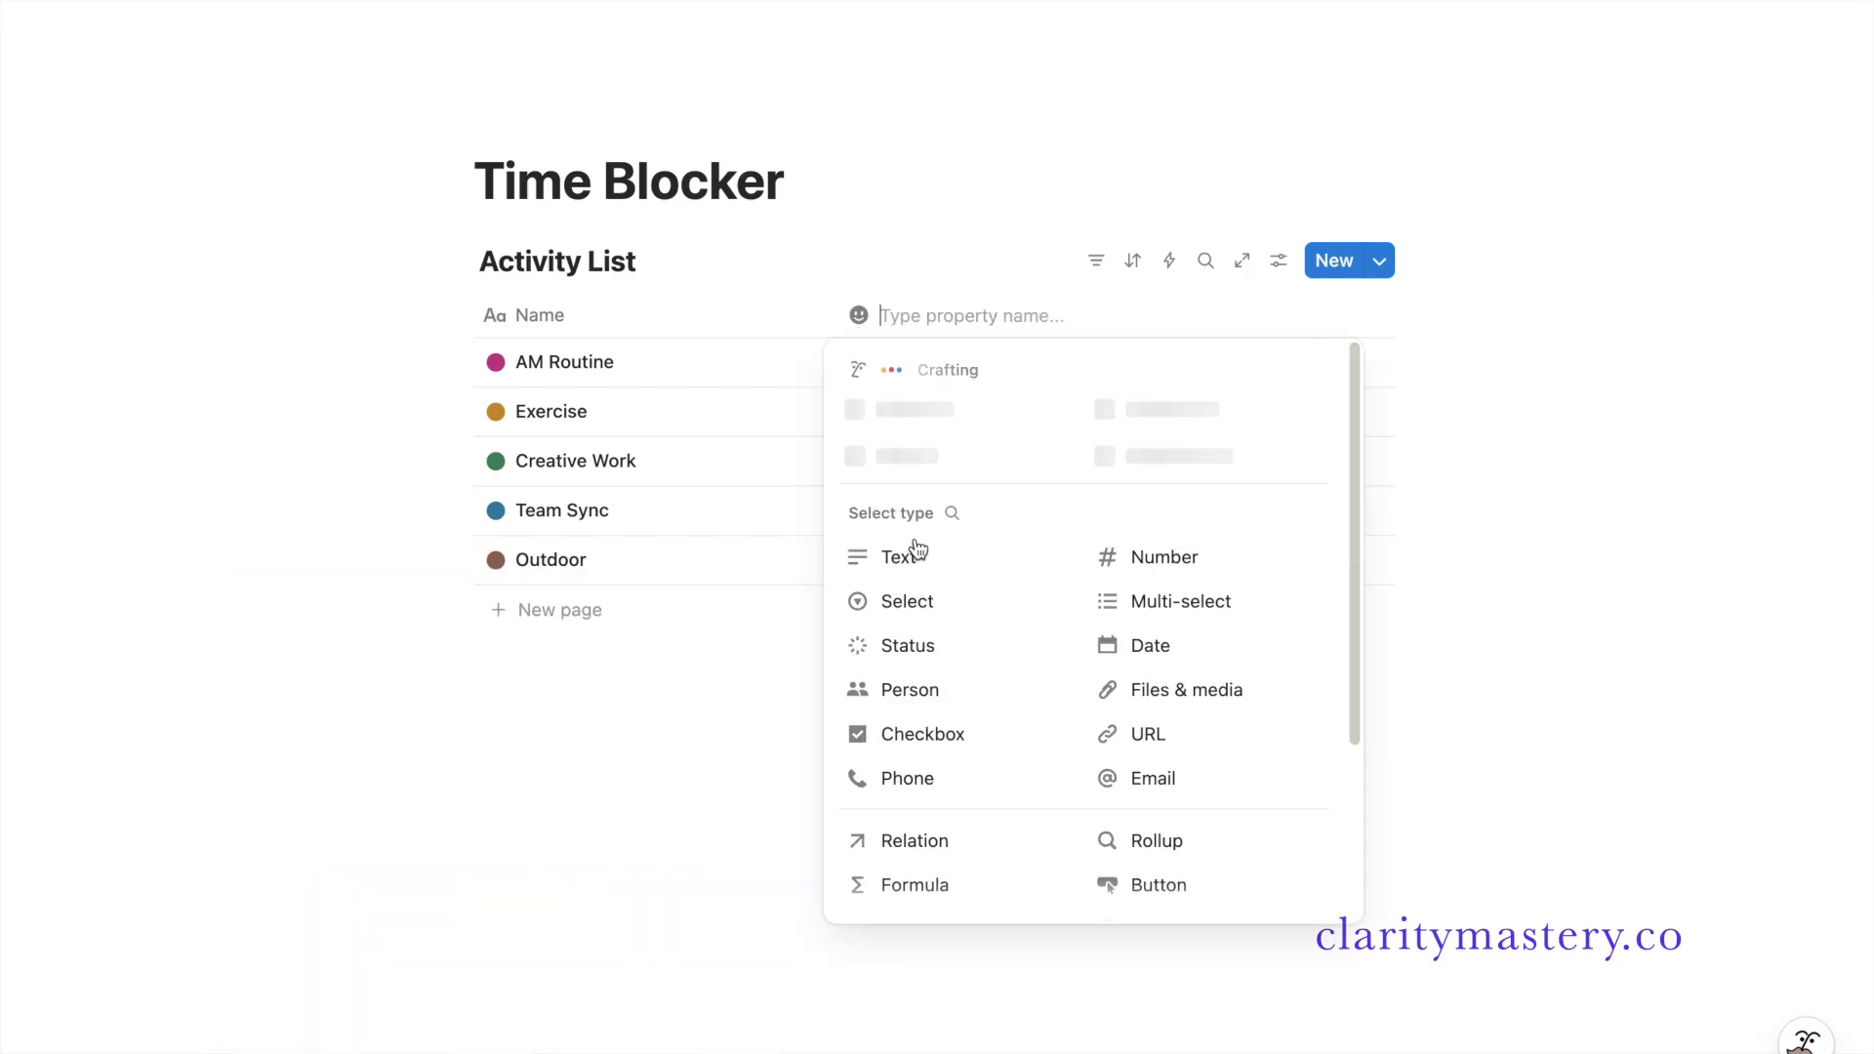
click(922, 599)
- Name the select property Theme; set AM Routine to Daily Life and Exercise to Health
click(1007, 322)
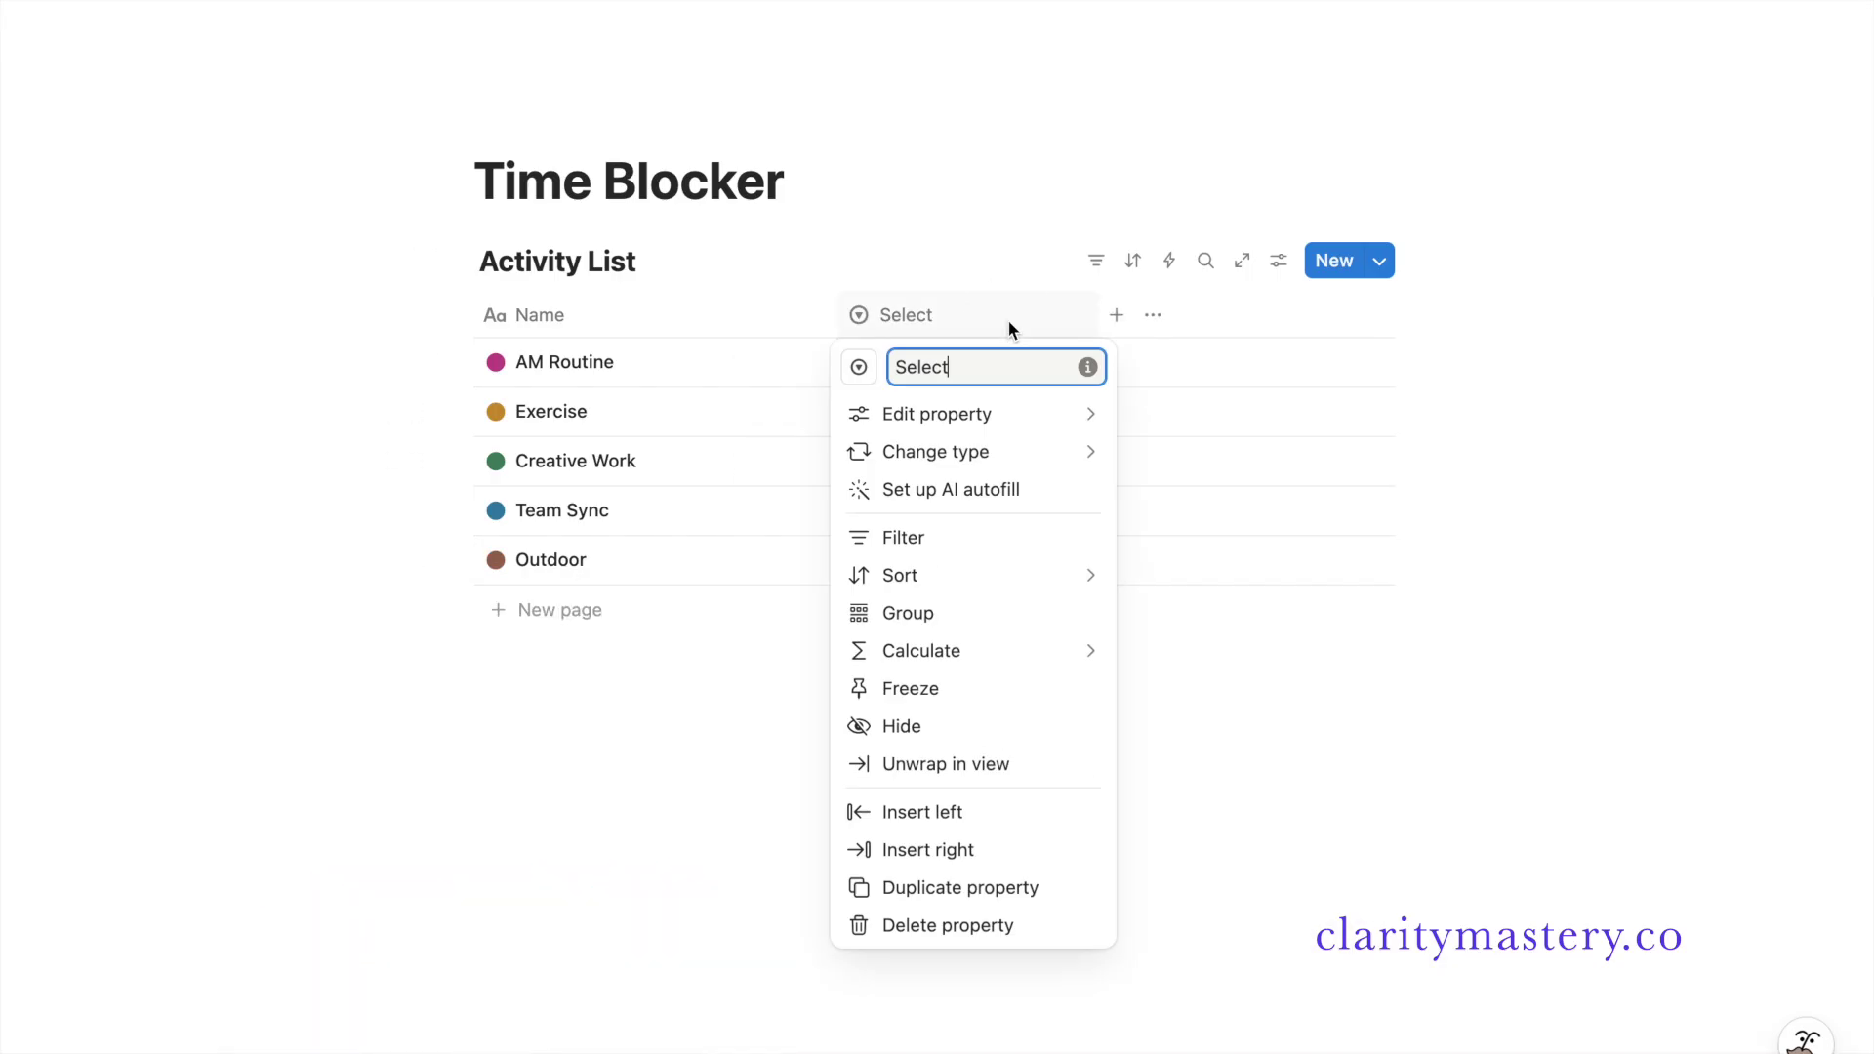
text(T)
click(979, 201)
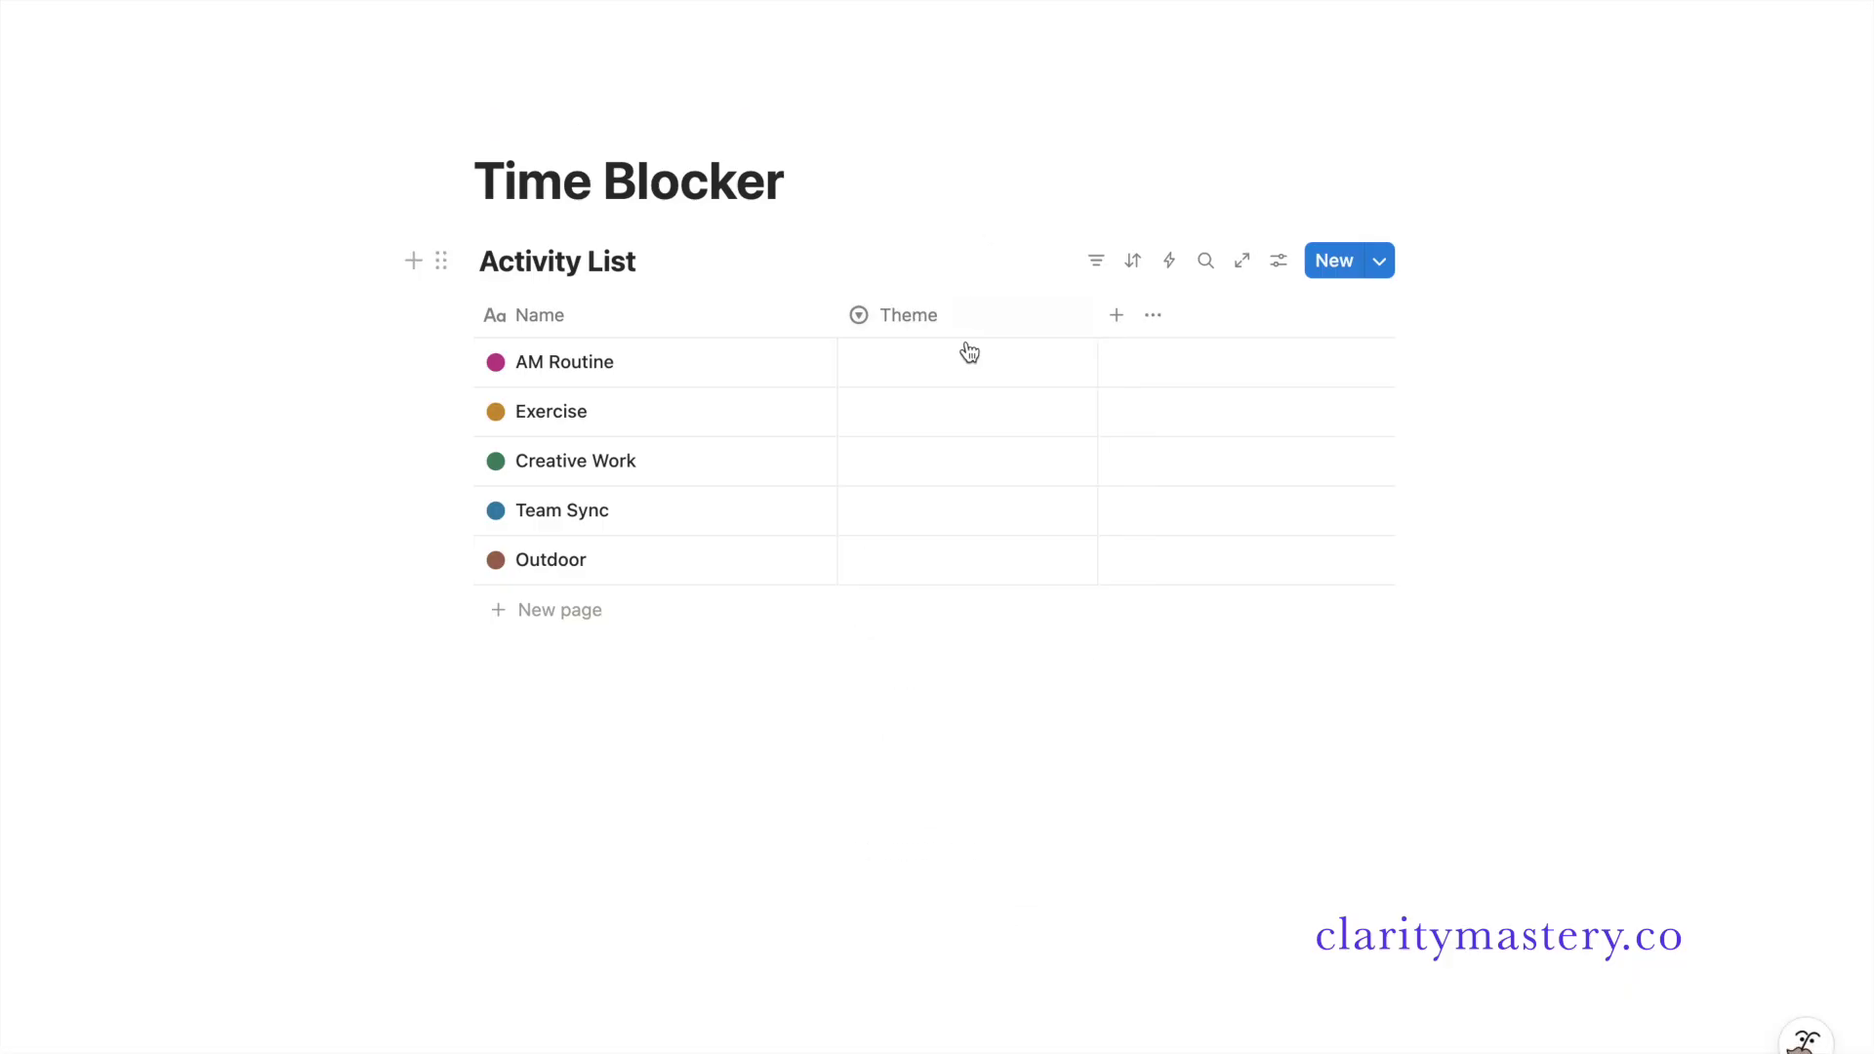
click(964, 360)
text(Daily Life)
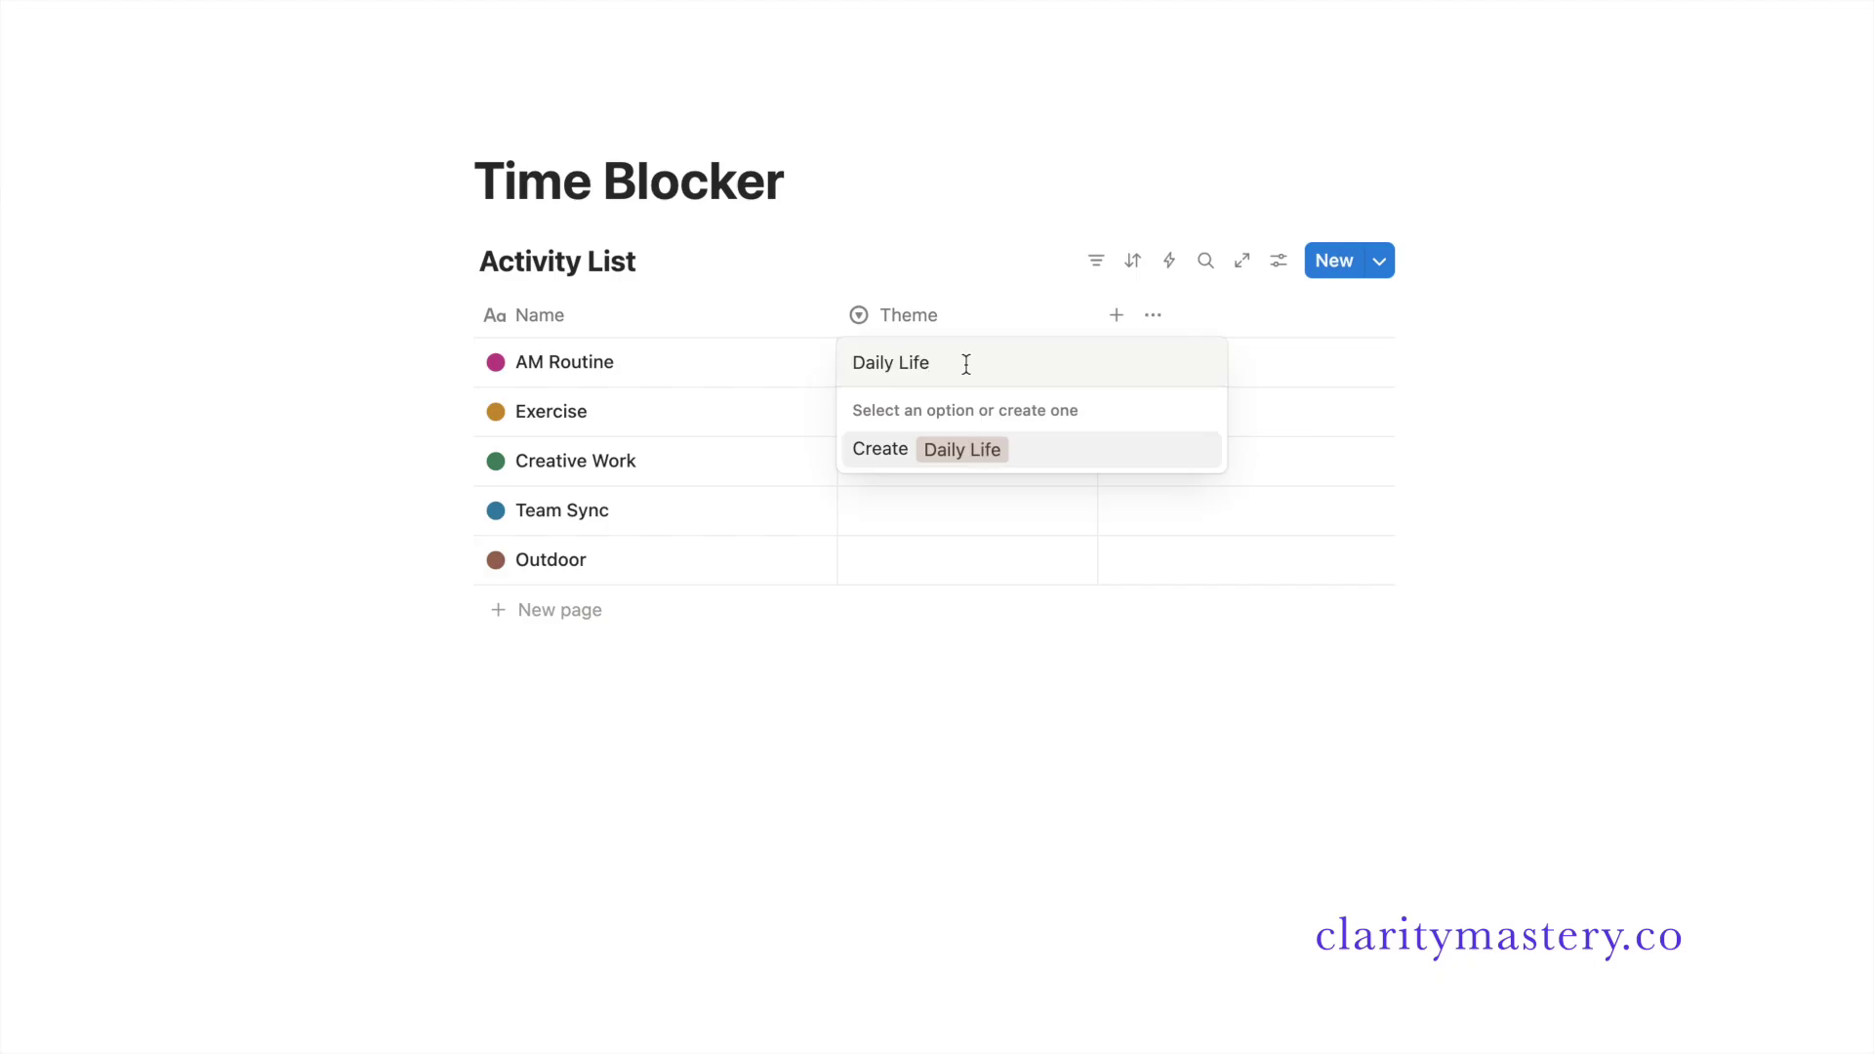
key(Return)
click(984, 408)
text(Health)
click(976, 502)
- Set themes Deep Work for Creative Work, Meetings for Team Sync, Personal for Outdoor
click(976, 461)
text(Deep Work)
key(Return)
click(937, 511)
text(Meetings)
key(Return)
key(Down)
key(Return)
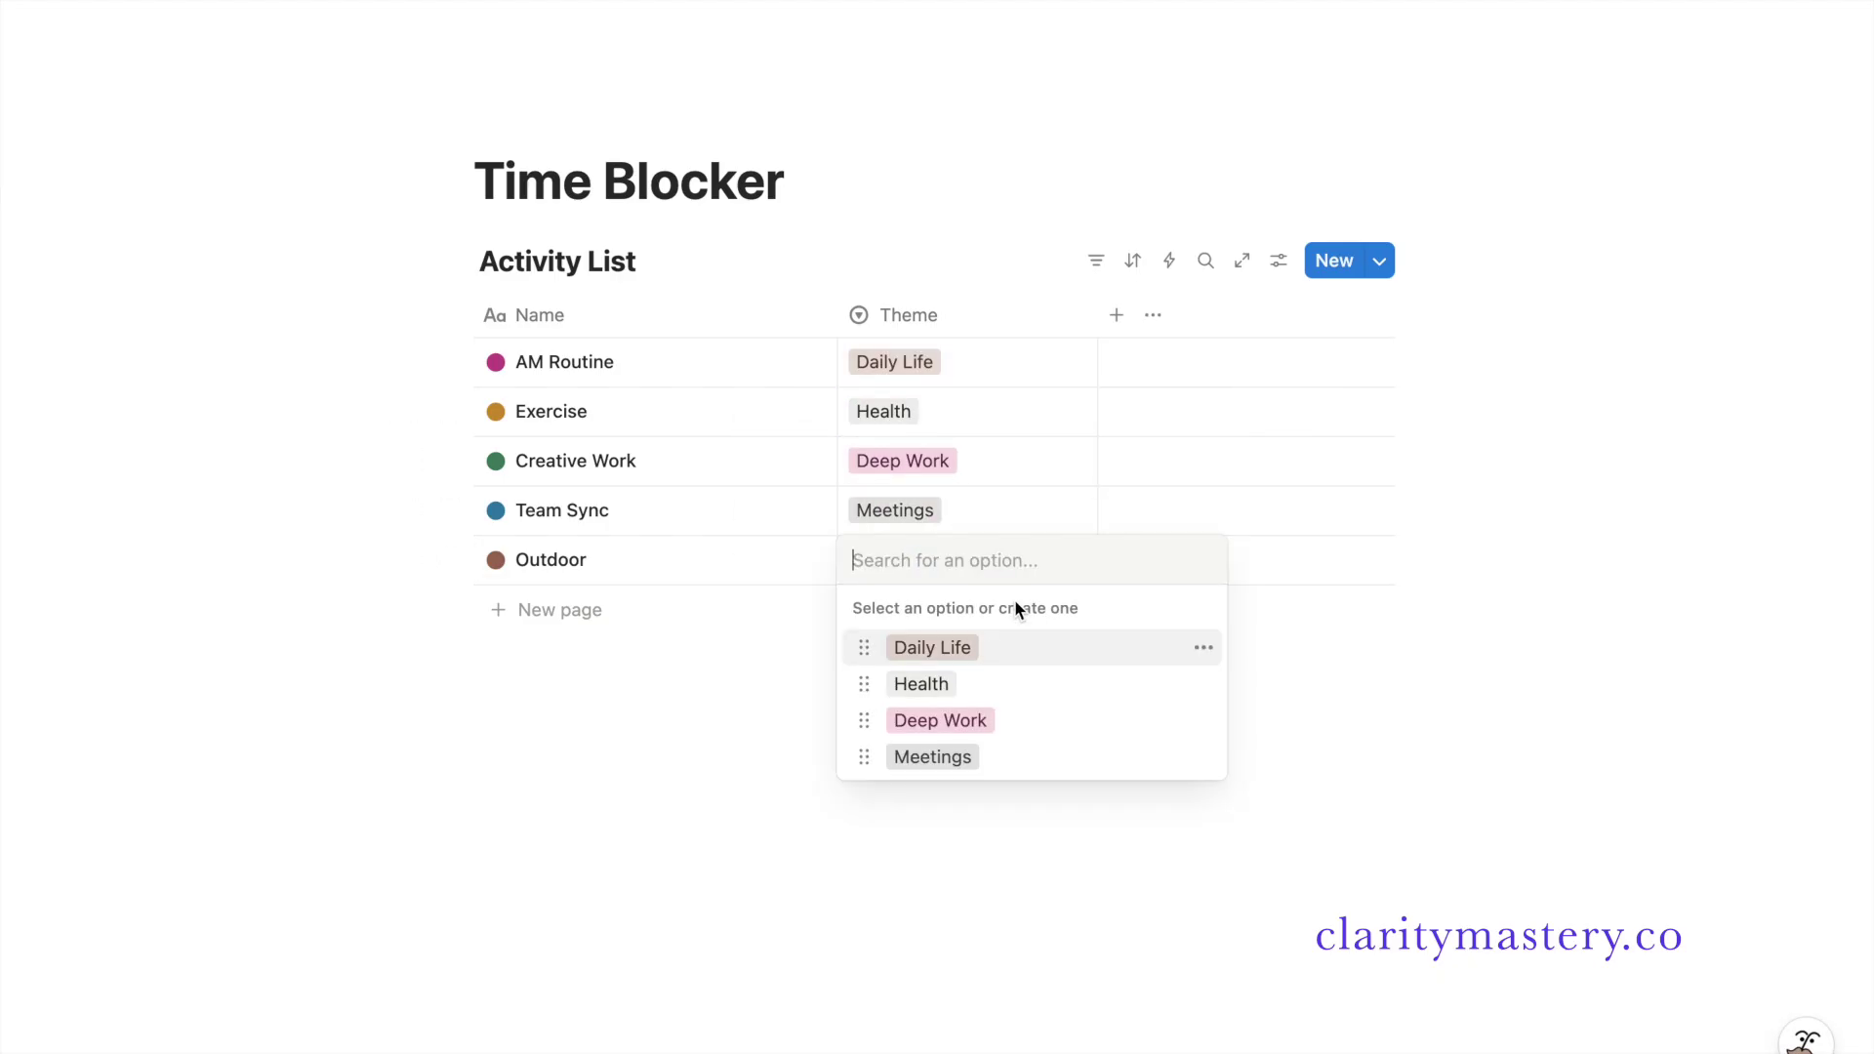
text(Personal)
key(Return)
- Recolour the theme options: Daily Life blue, Health yellow, Deep Work green
click(1012, 367)
click(1203, 449)
click(1258, 873)
click(1203, 486)
click(1267, 829)
click(1203, 523)
click(1265, 899)
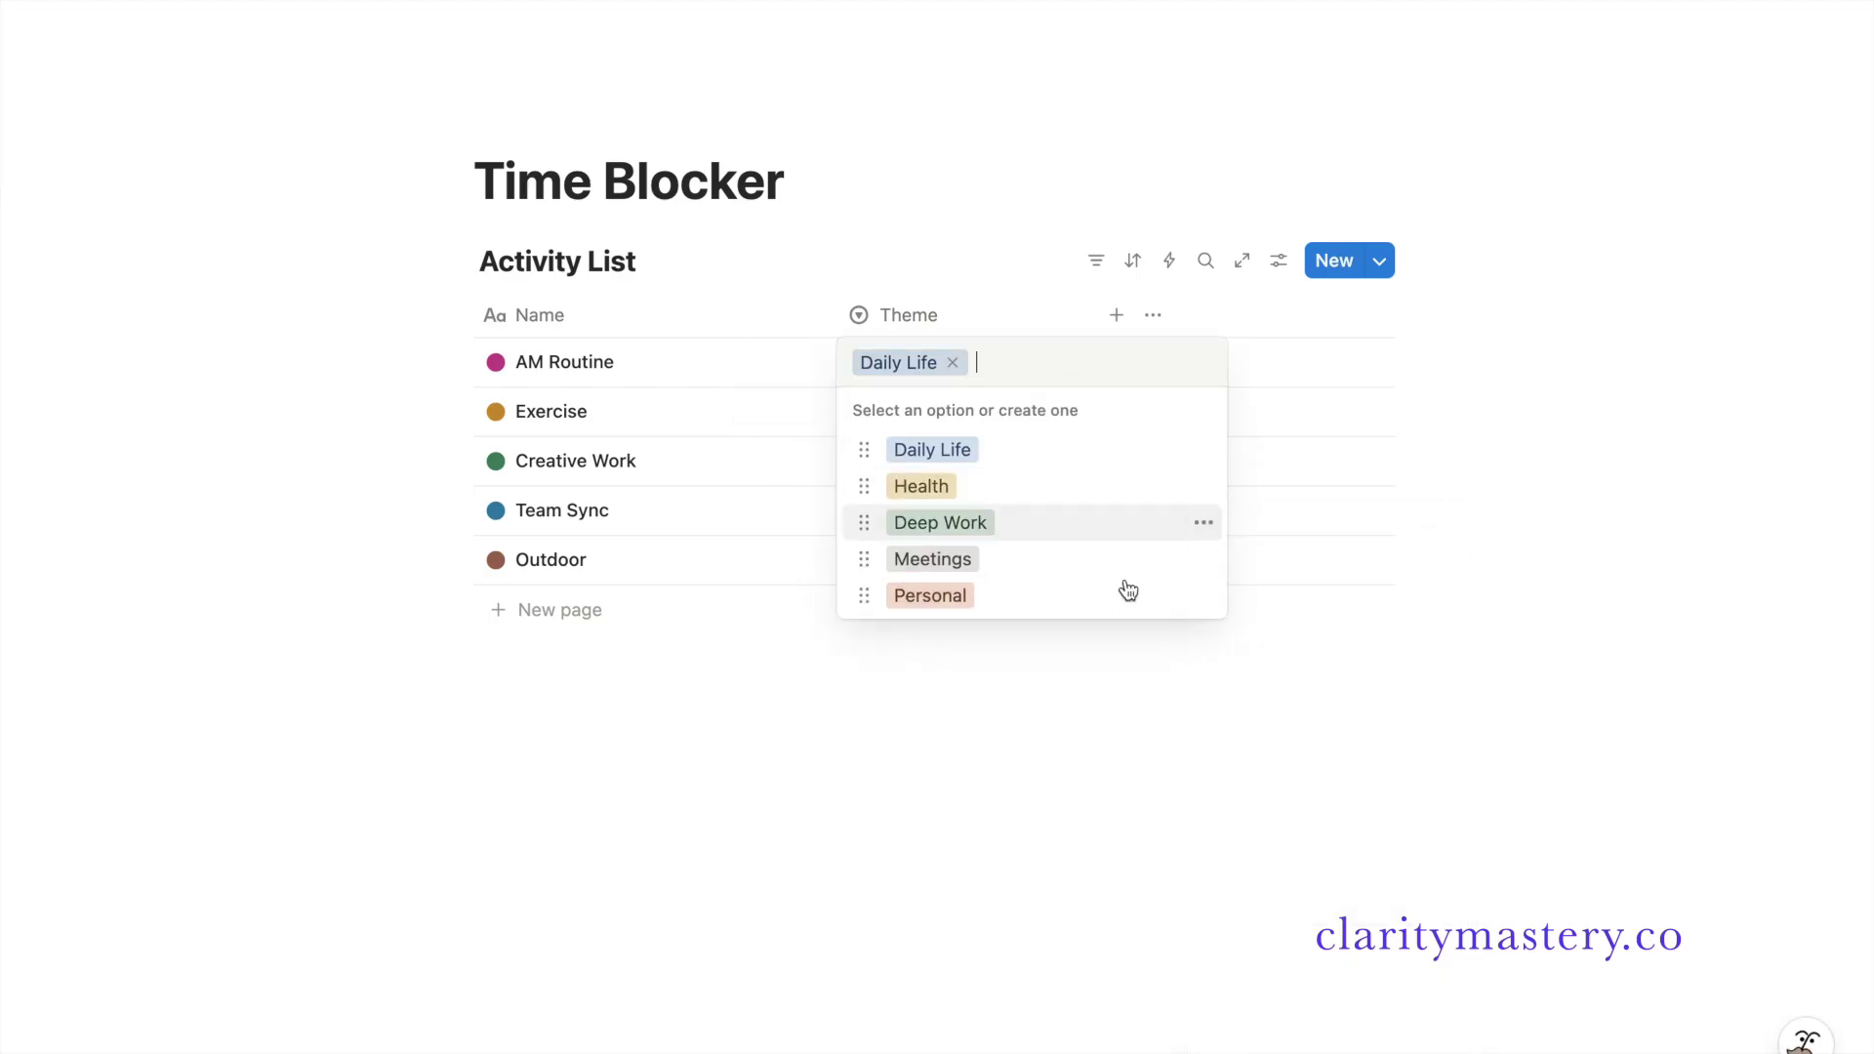
key(Escape)
- Add a Description property with 'Specify the goal or intention of this task' copied to every row
click(1115, 315)
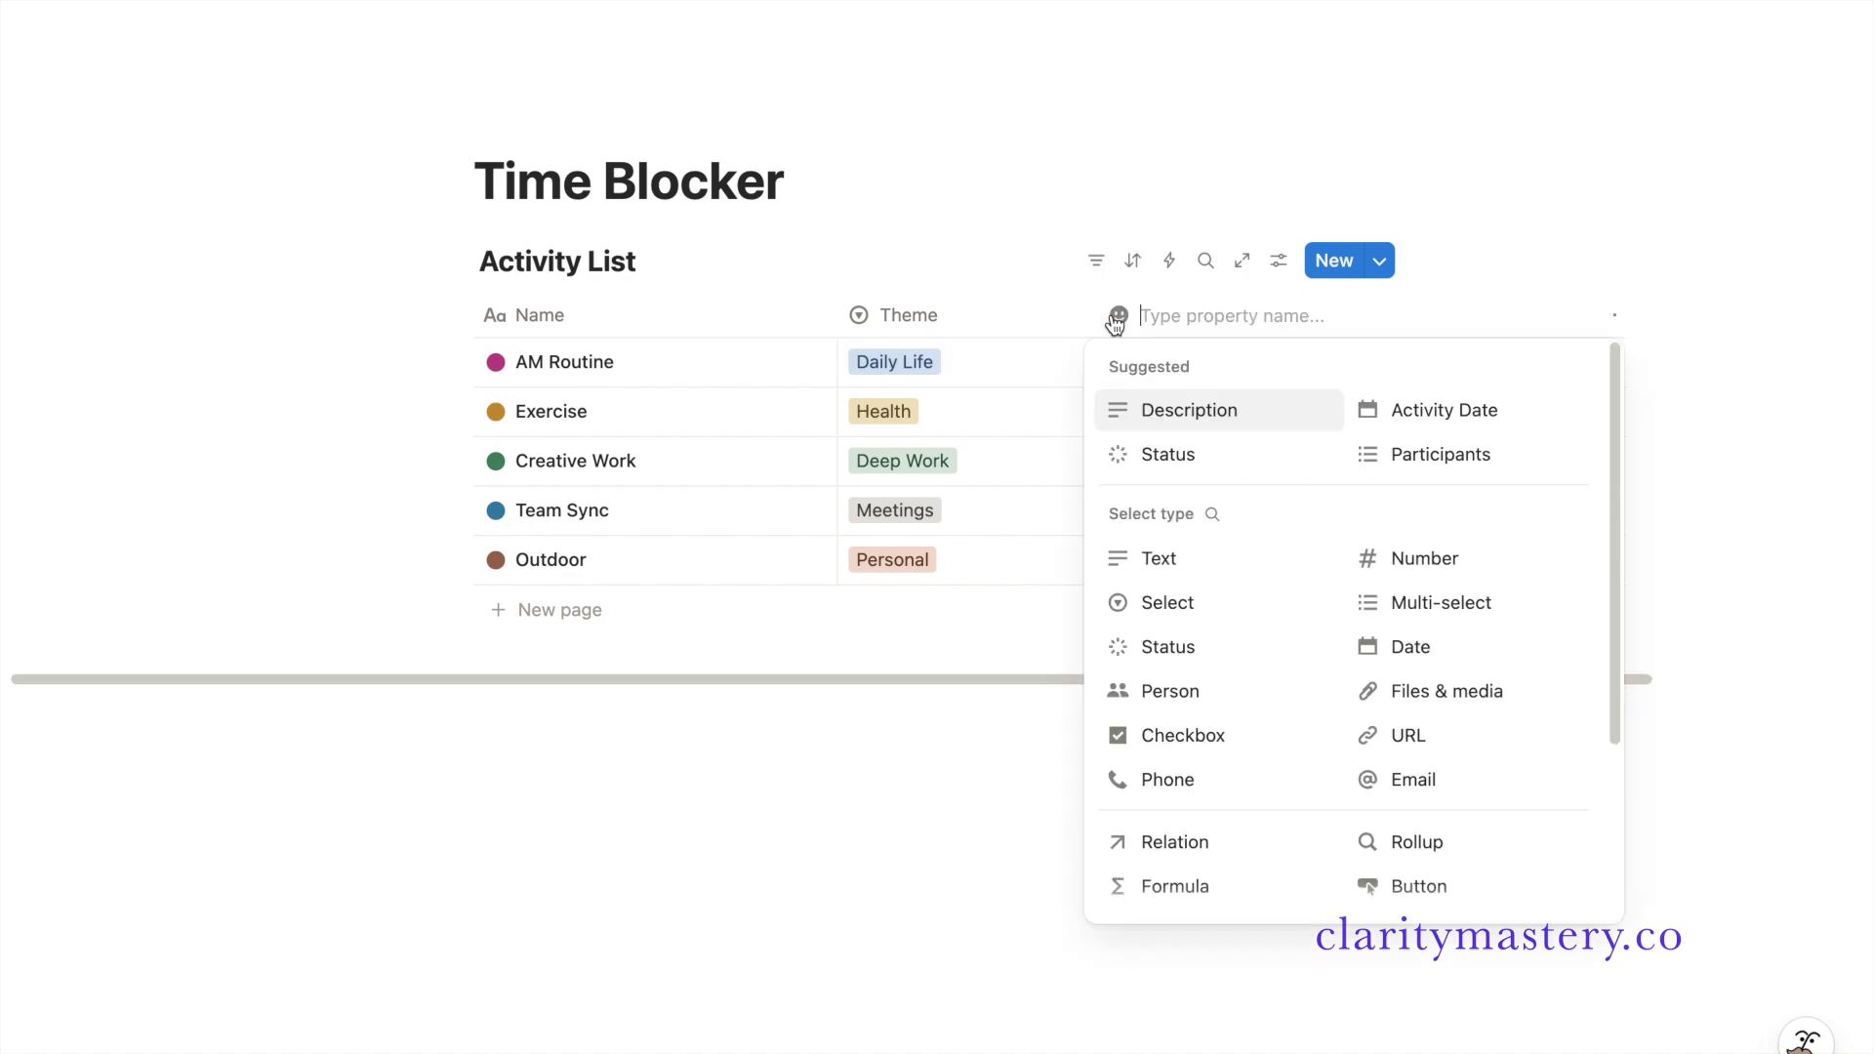
click(1203, 411)
click(1197, 366)
text(Specify the goal or intention of this task)
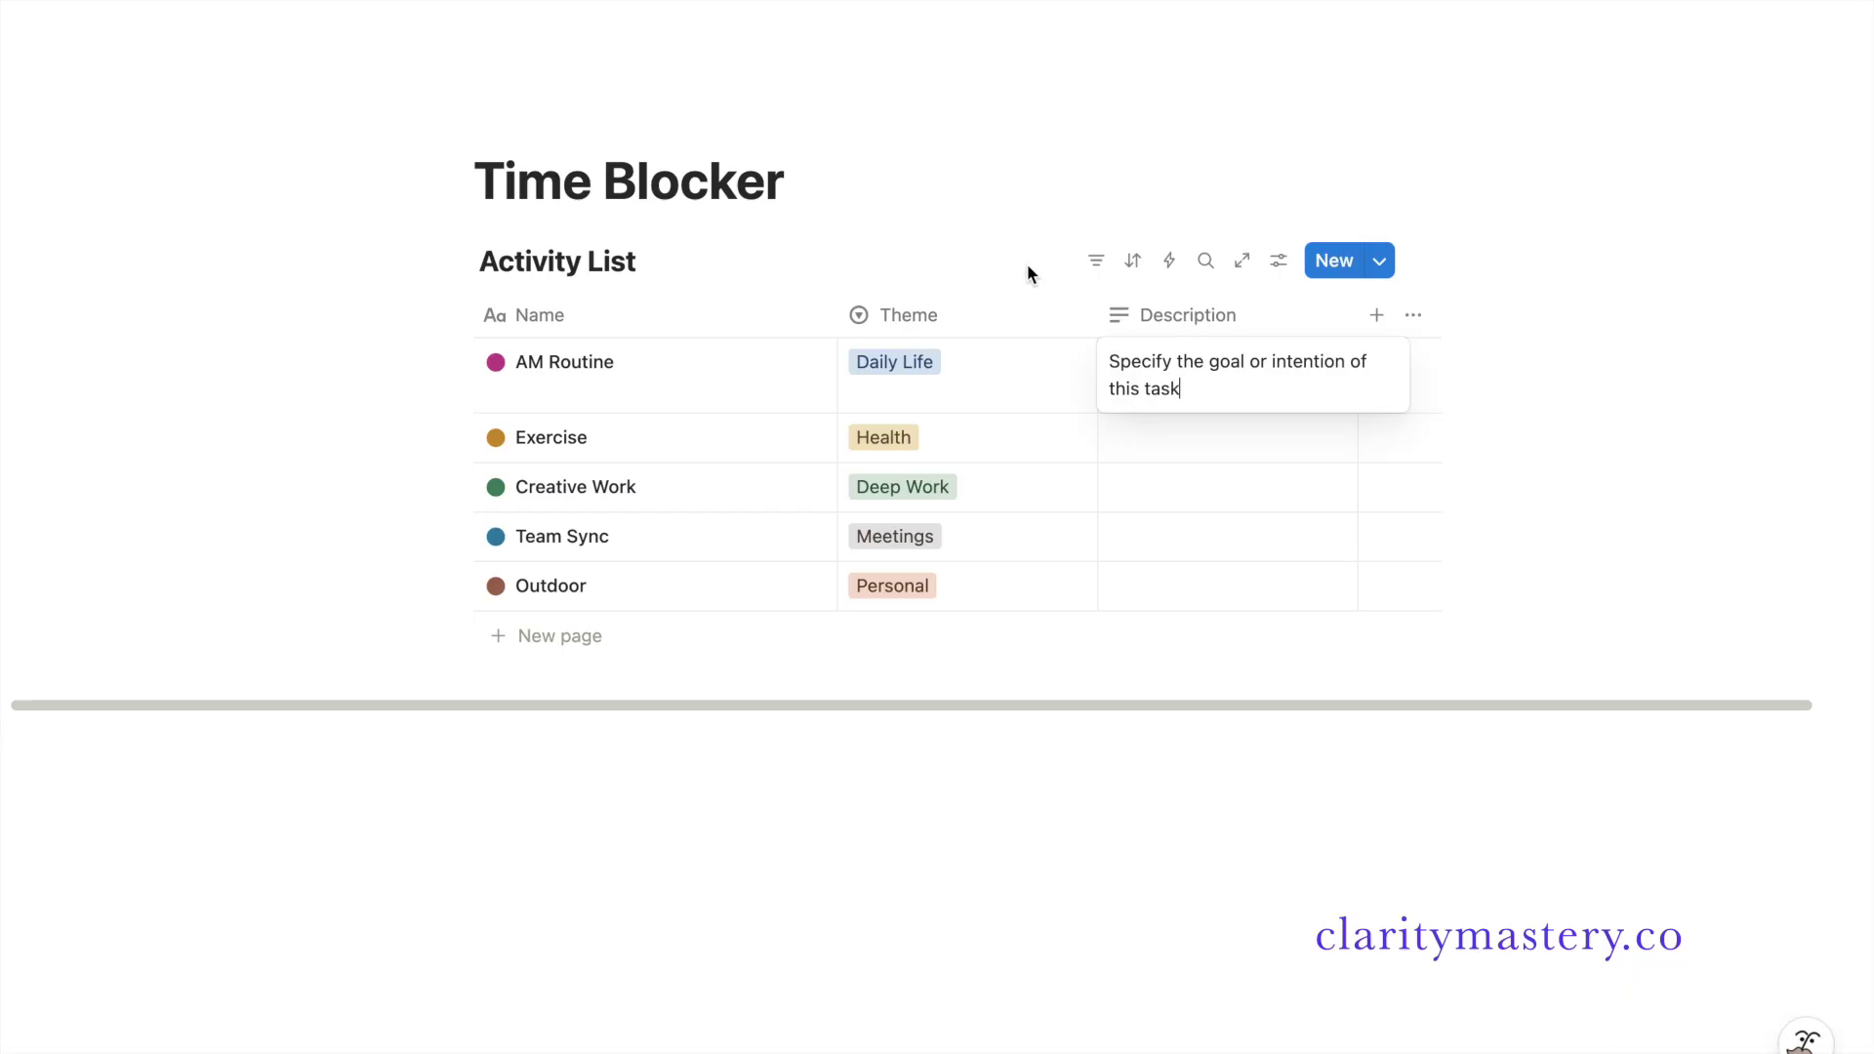
key(Escape)
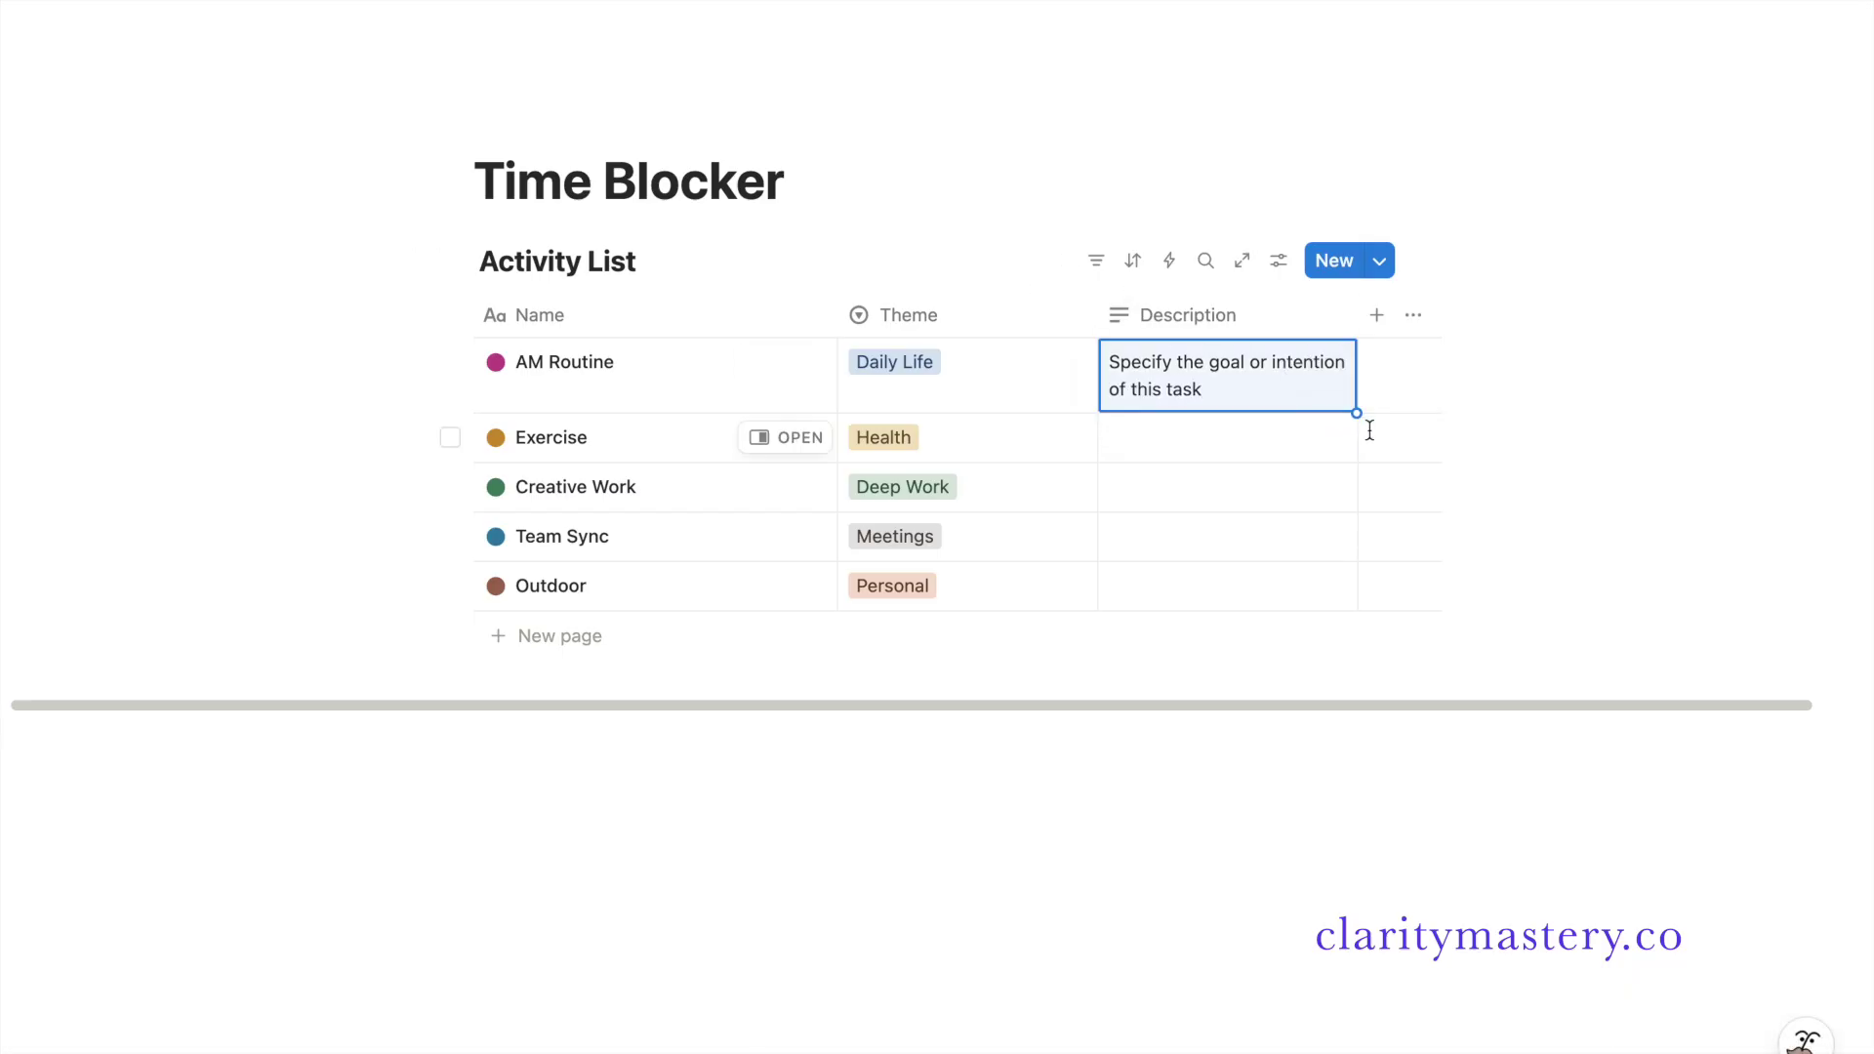
drag(1359, 417, 1343, 586)
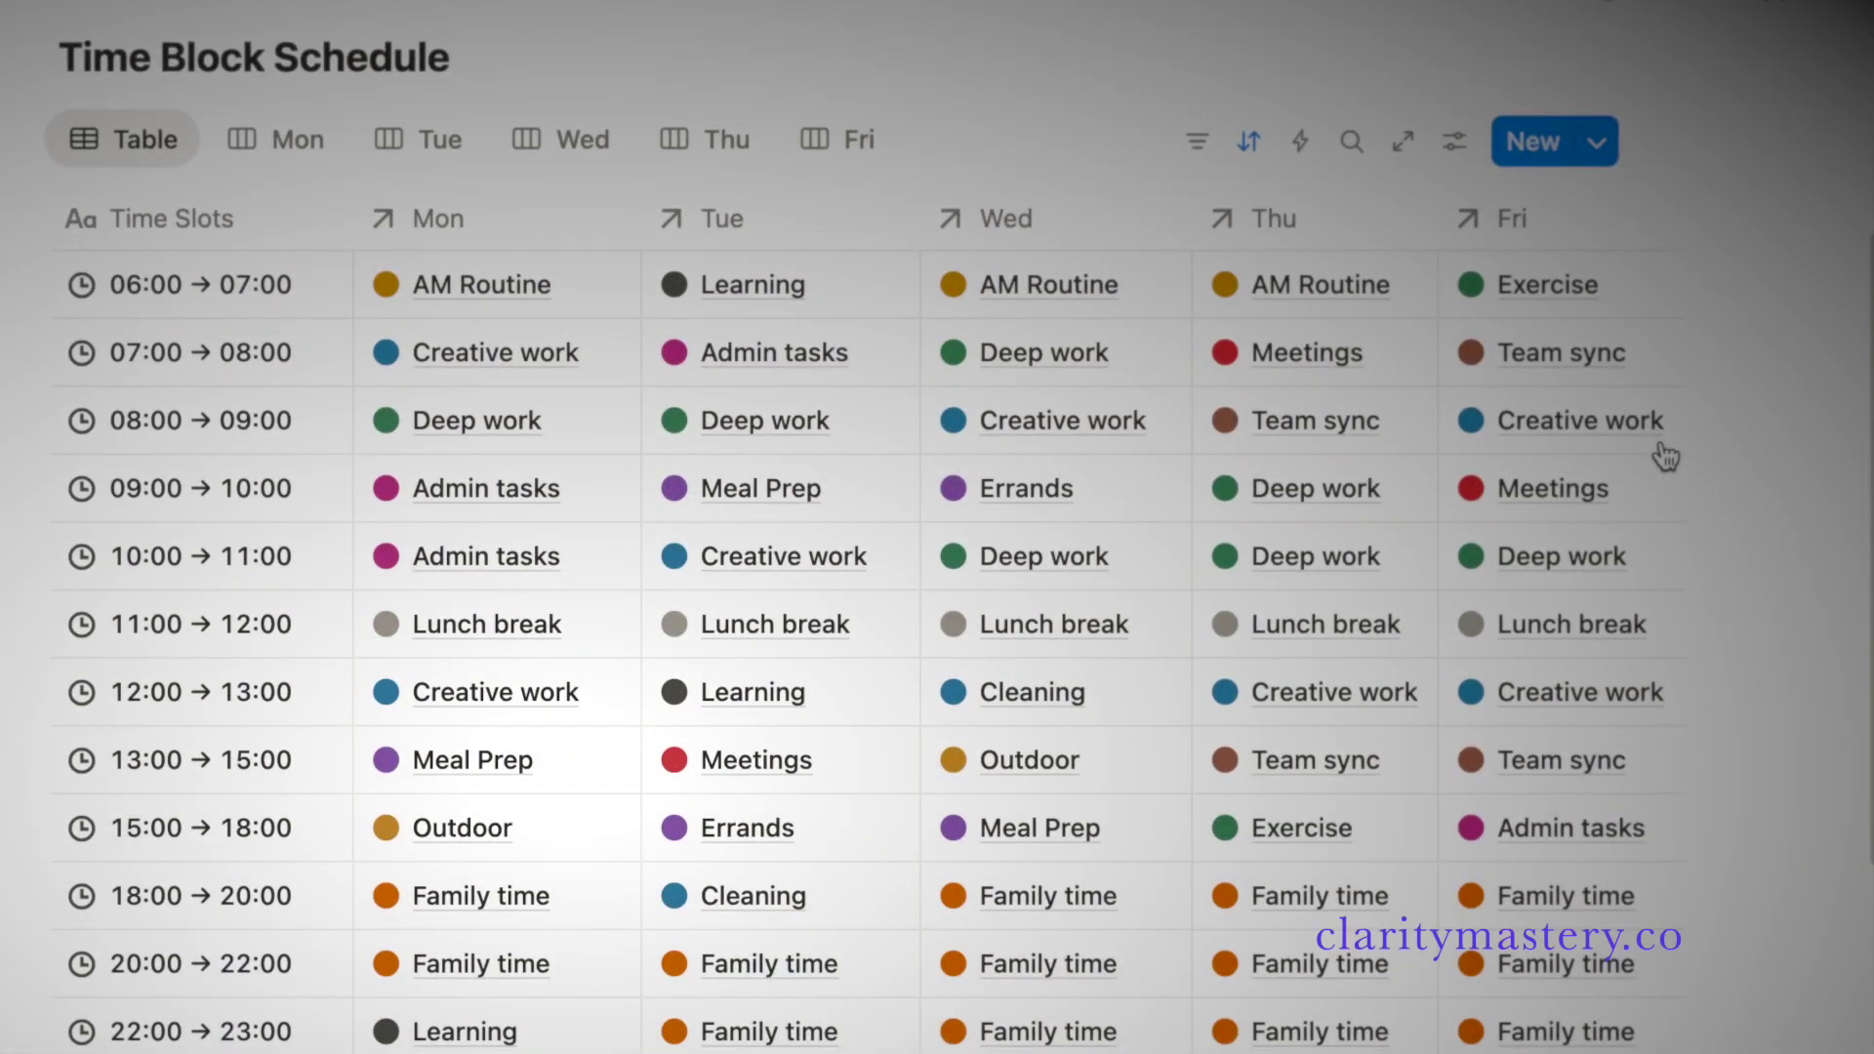
- Switch the Time Blocker page to full width
scroll(1665, 456, down, 3)
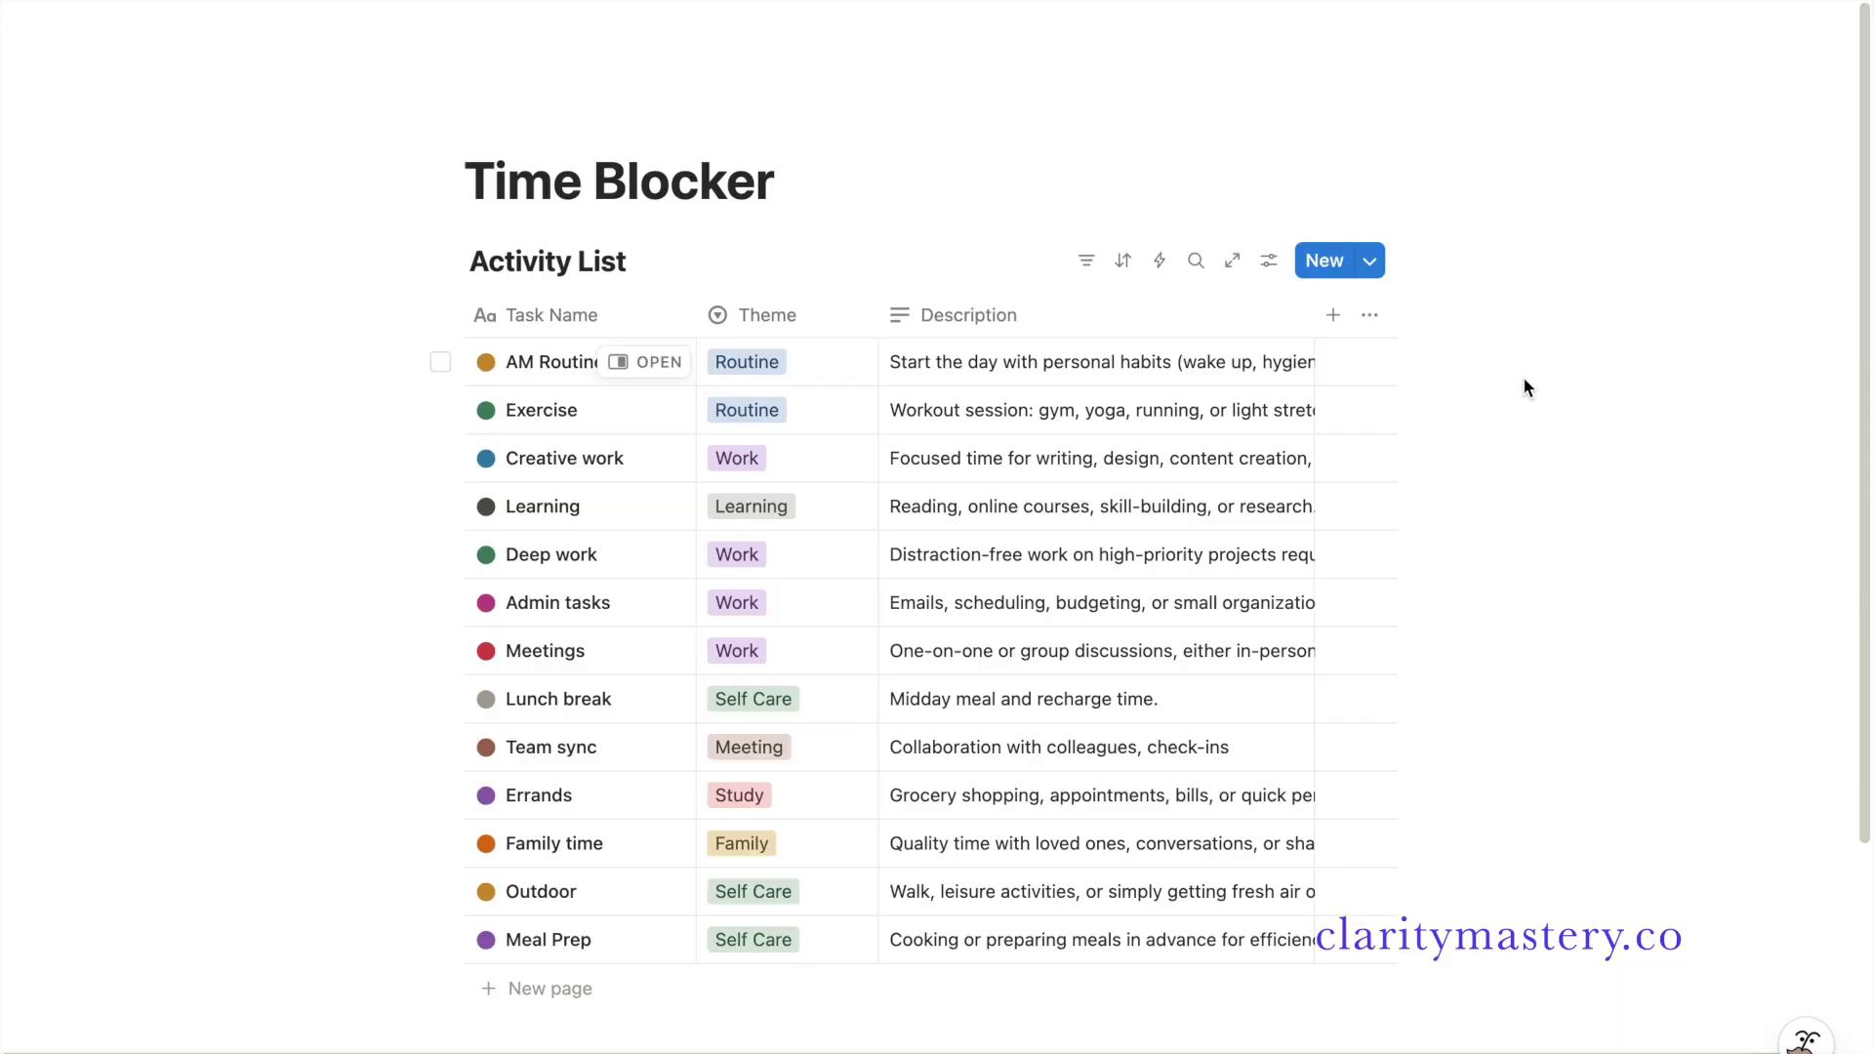
click(1804, 27)
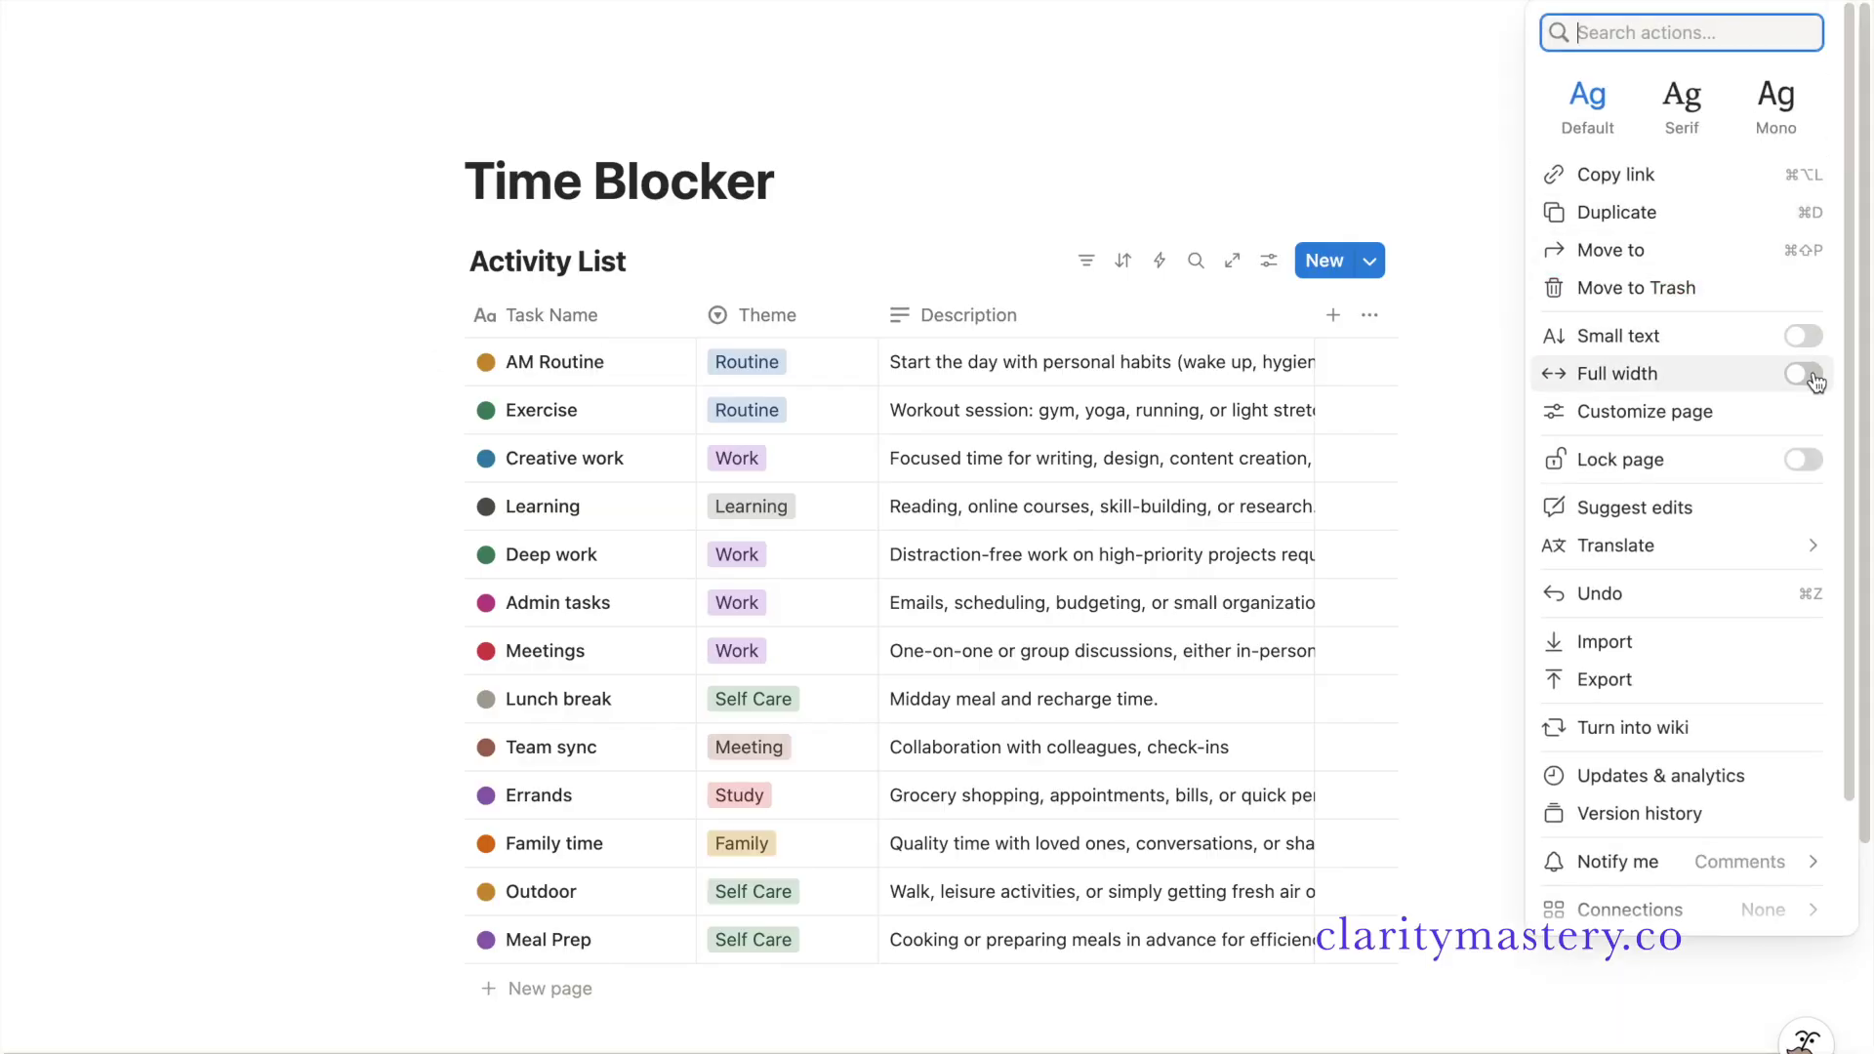
click(1806, 375)
click(818, 192)
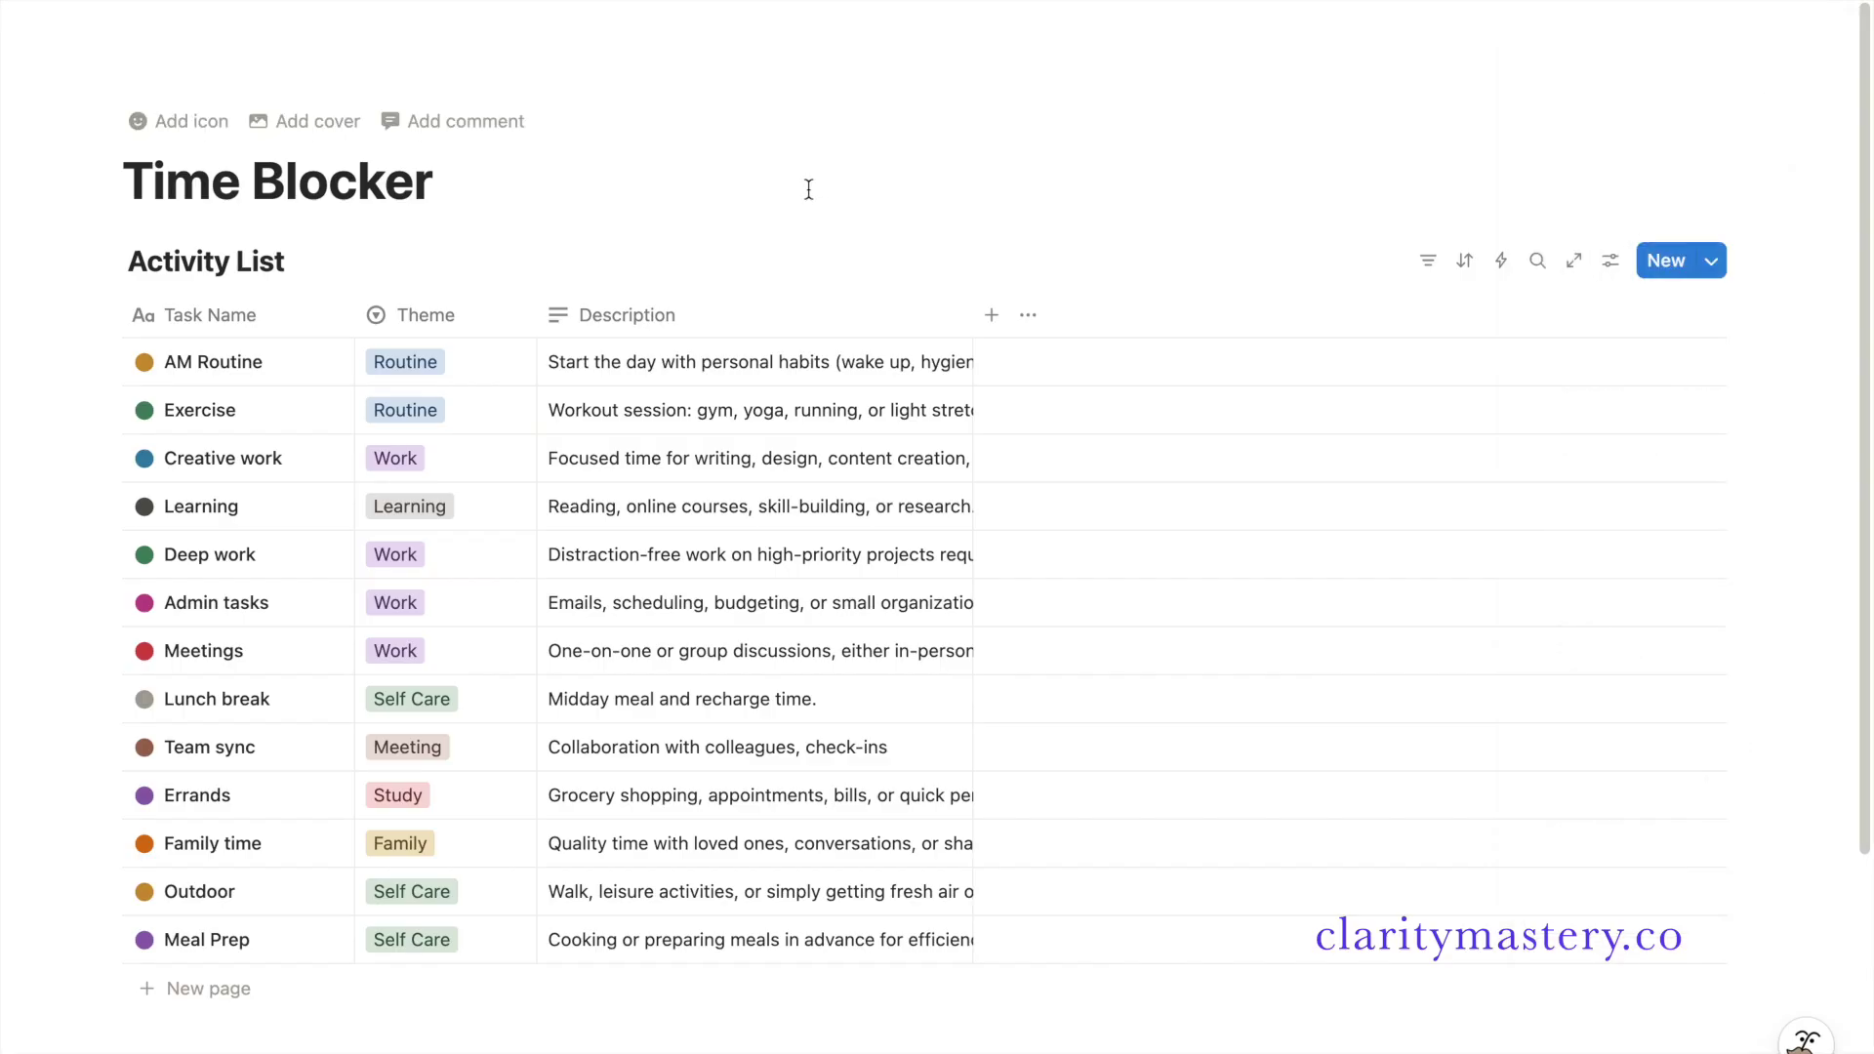
- Insert a two-column layout and move Activity List into the left column
key(Return)
text(/col)
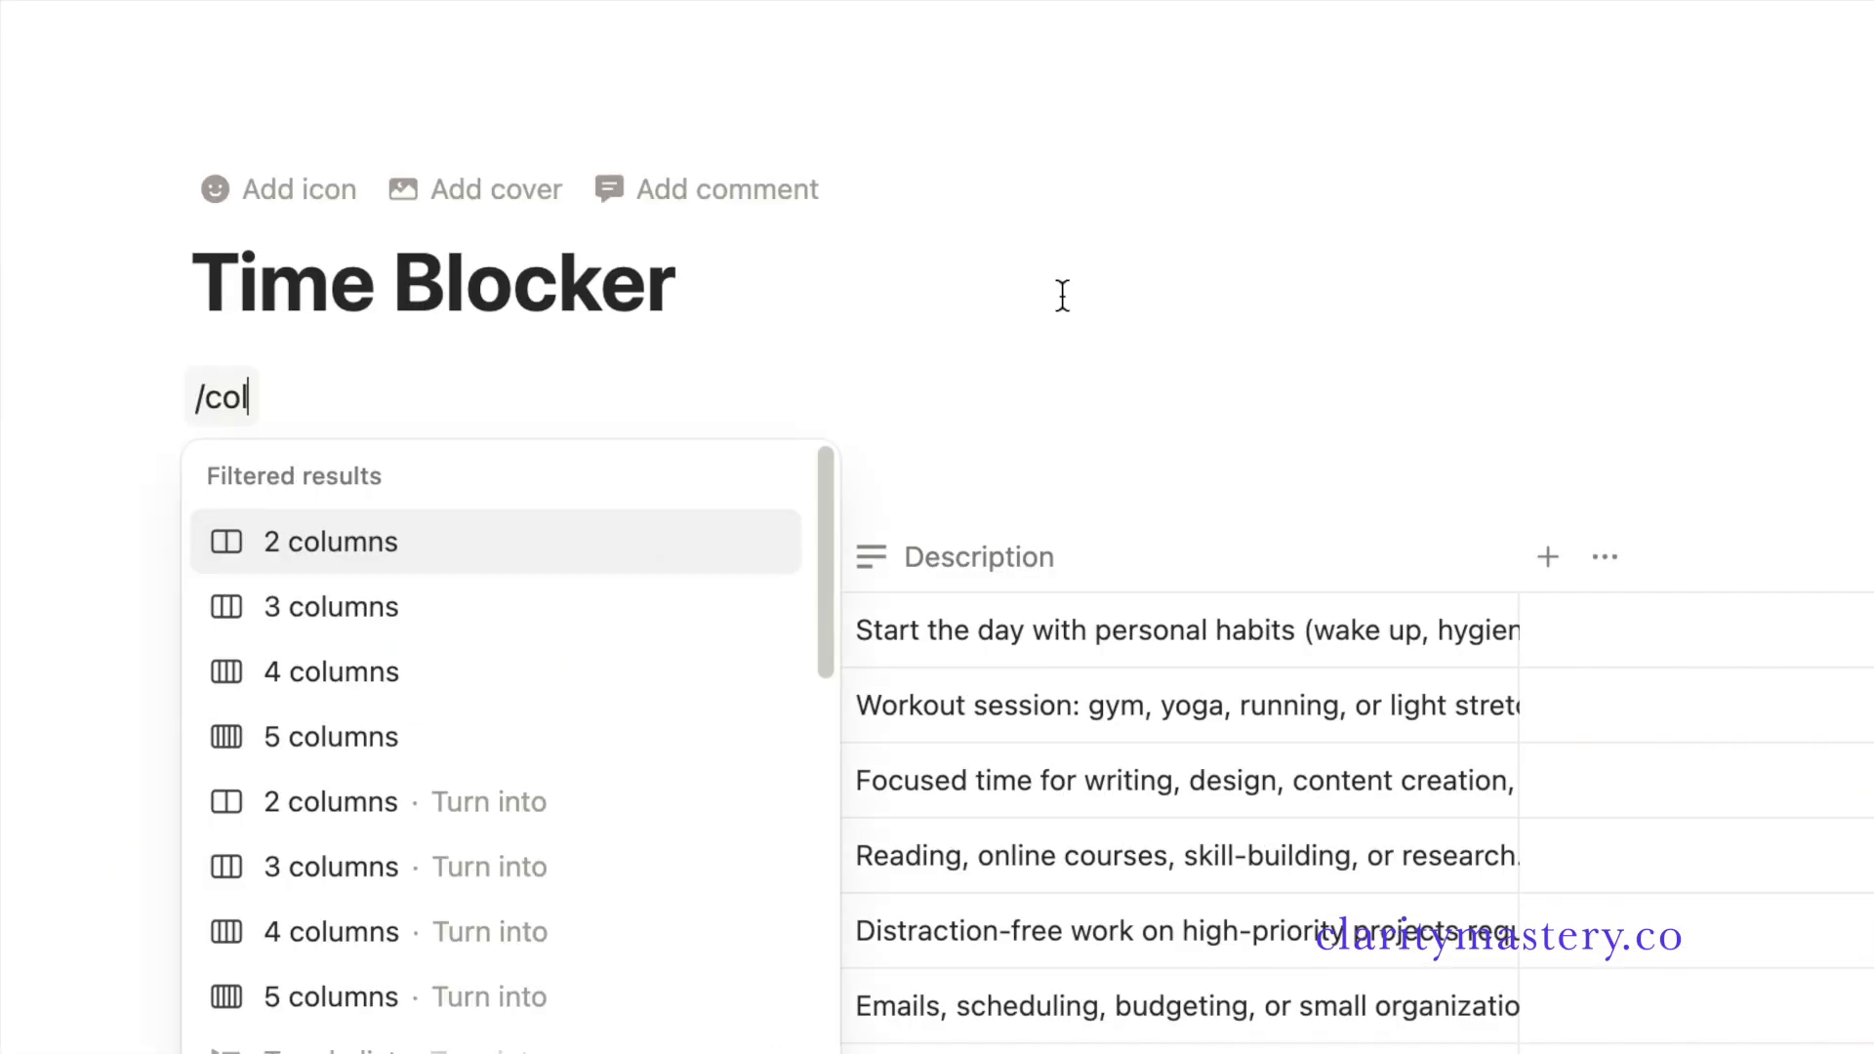
click(548, 568)
text(a)
click(1552, 469)
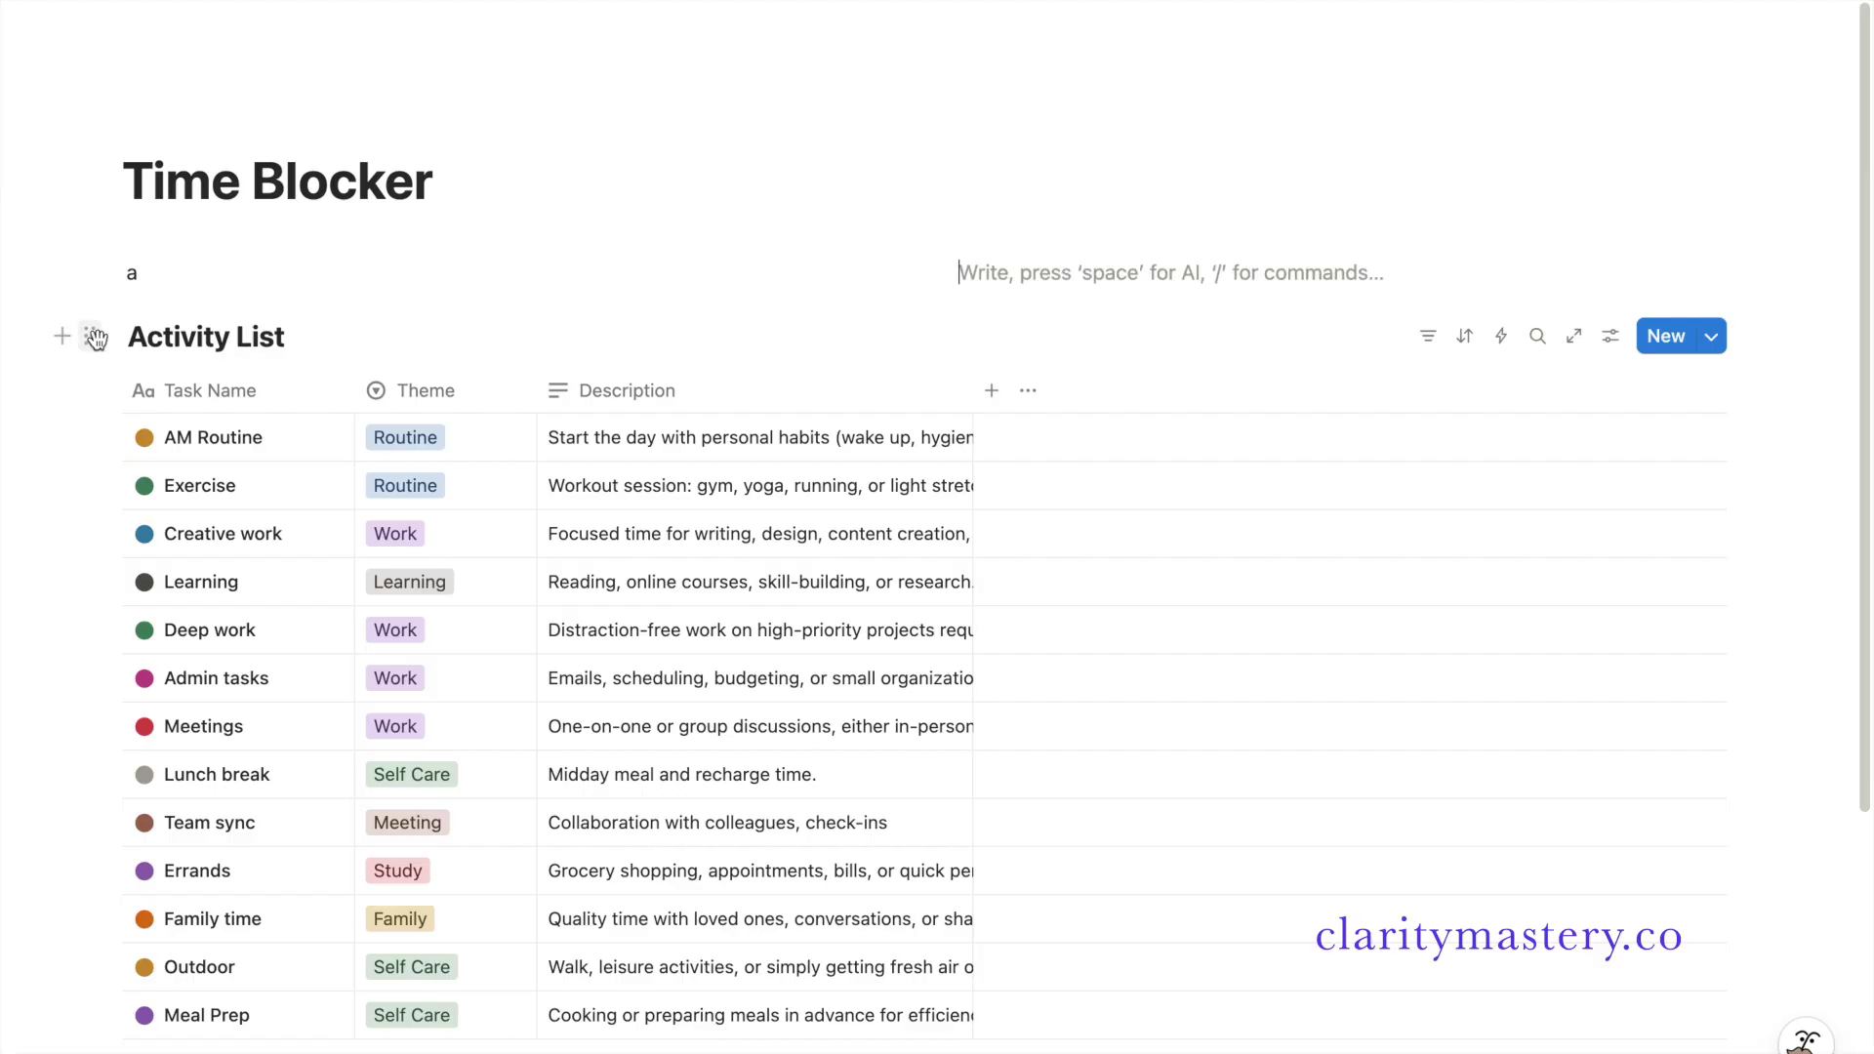
drag(95, 338, 168, 266)
drag(871, 283, 872, 283)
click(1251, 276)
text(/)
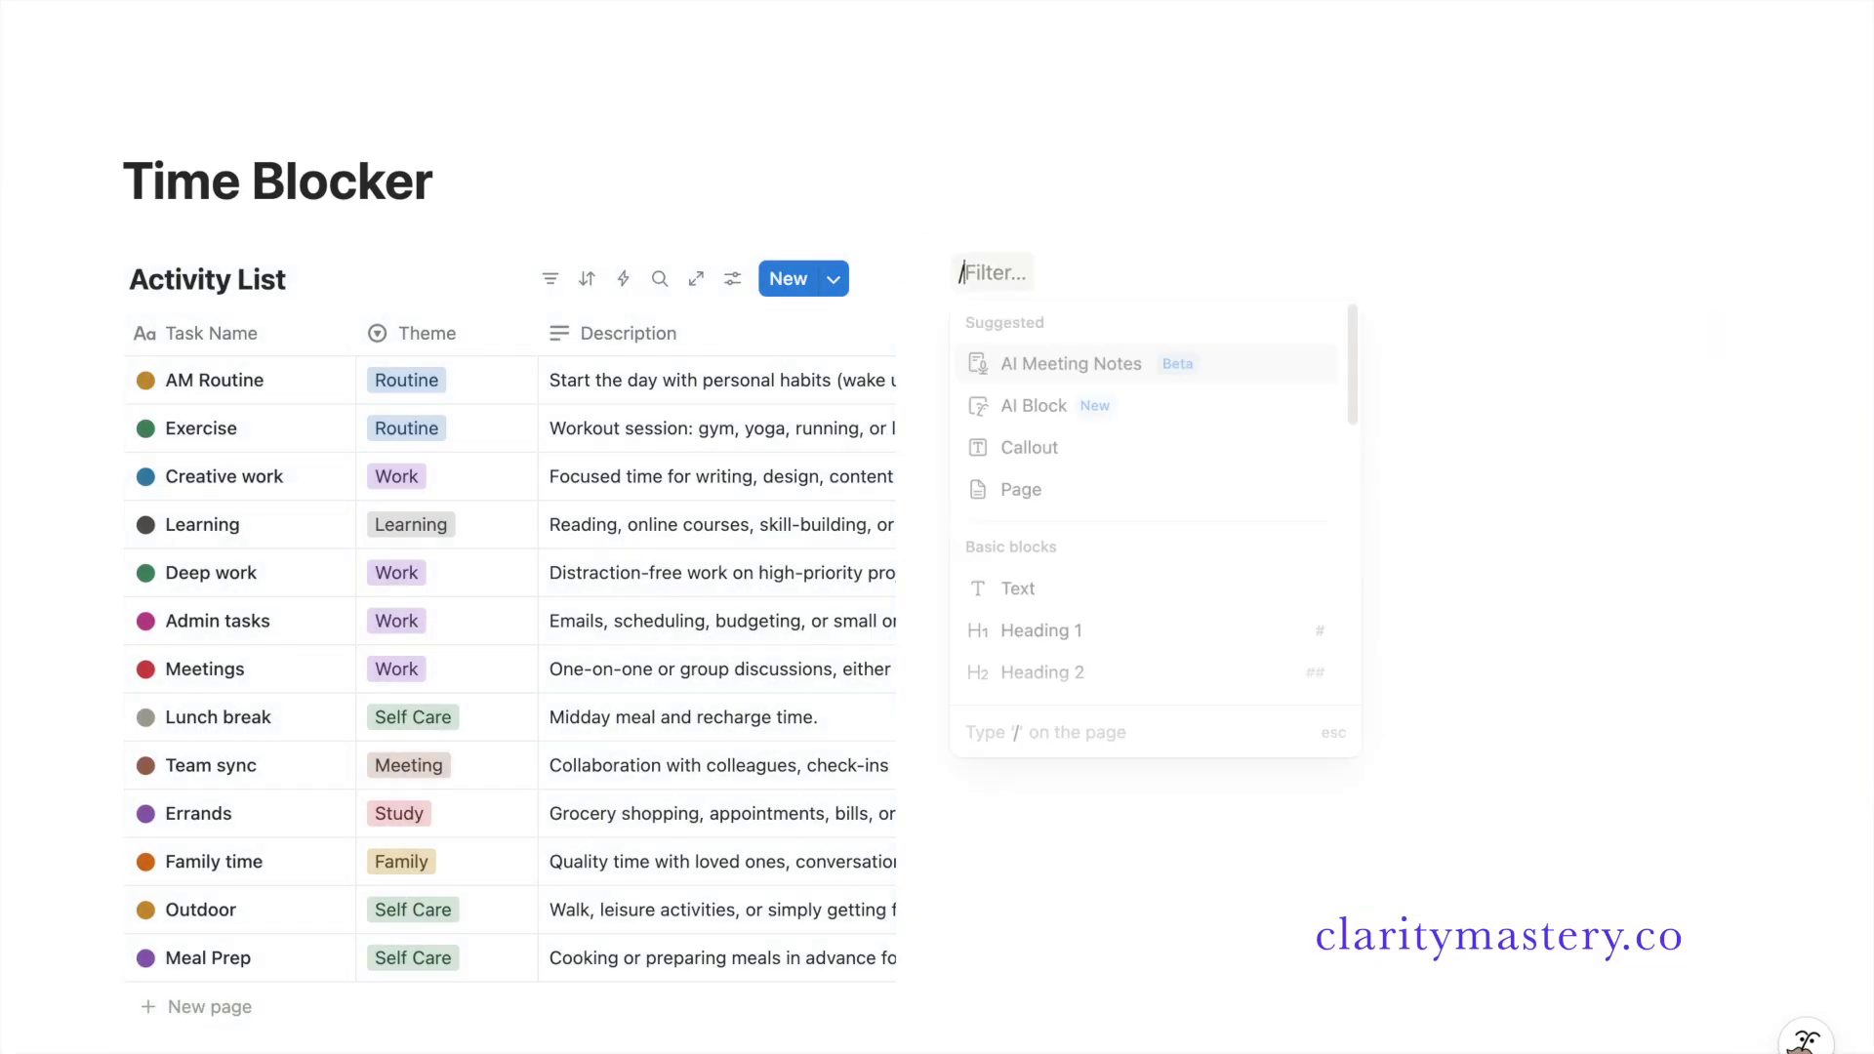
text(data)
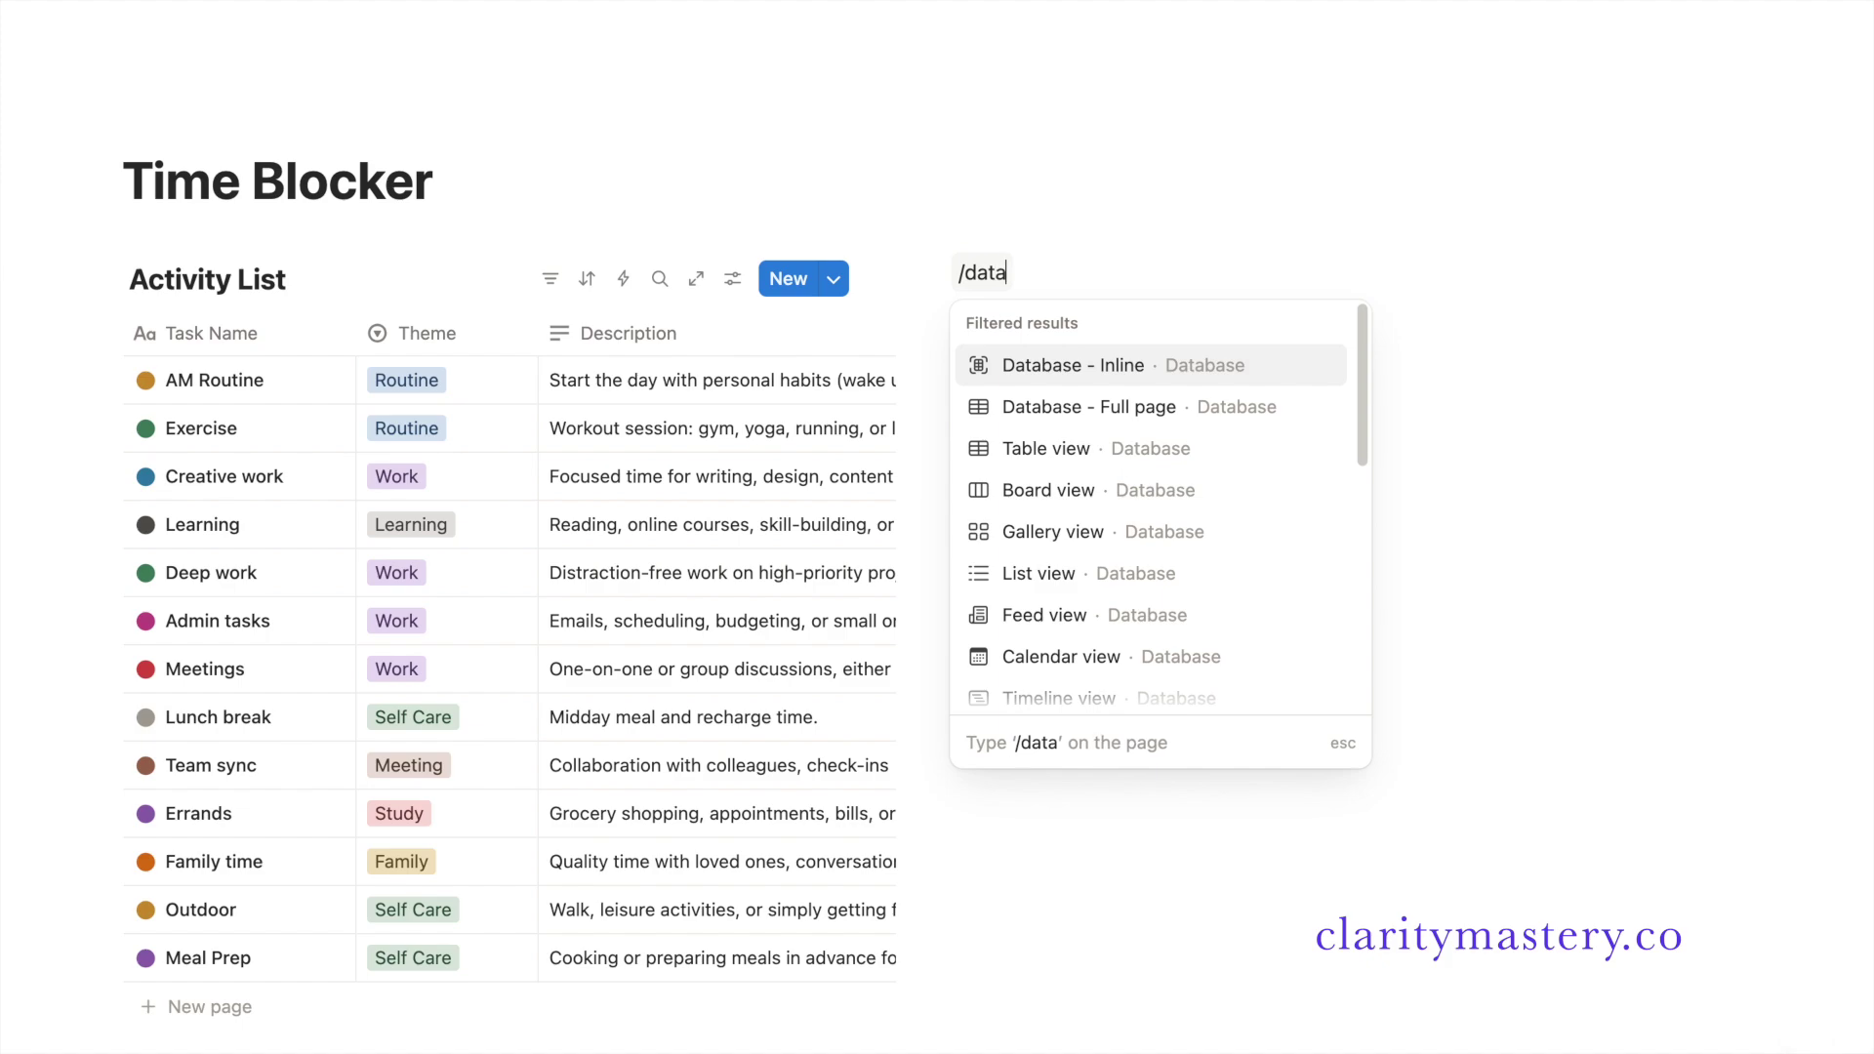
- Insert an inline database named Time Block Schedule and rename its title column to Time Slots
click(1254, 364)
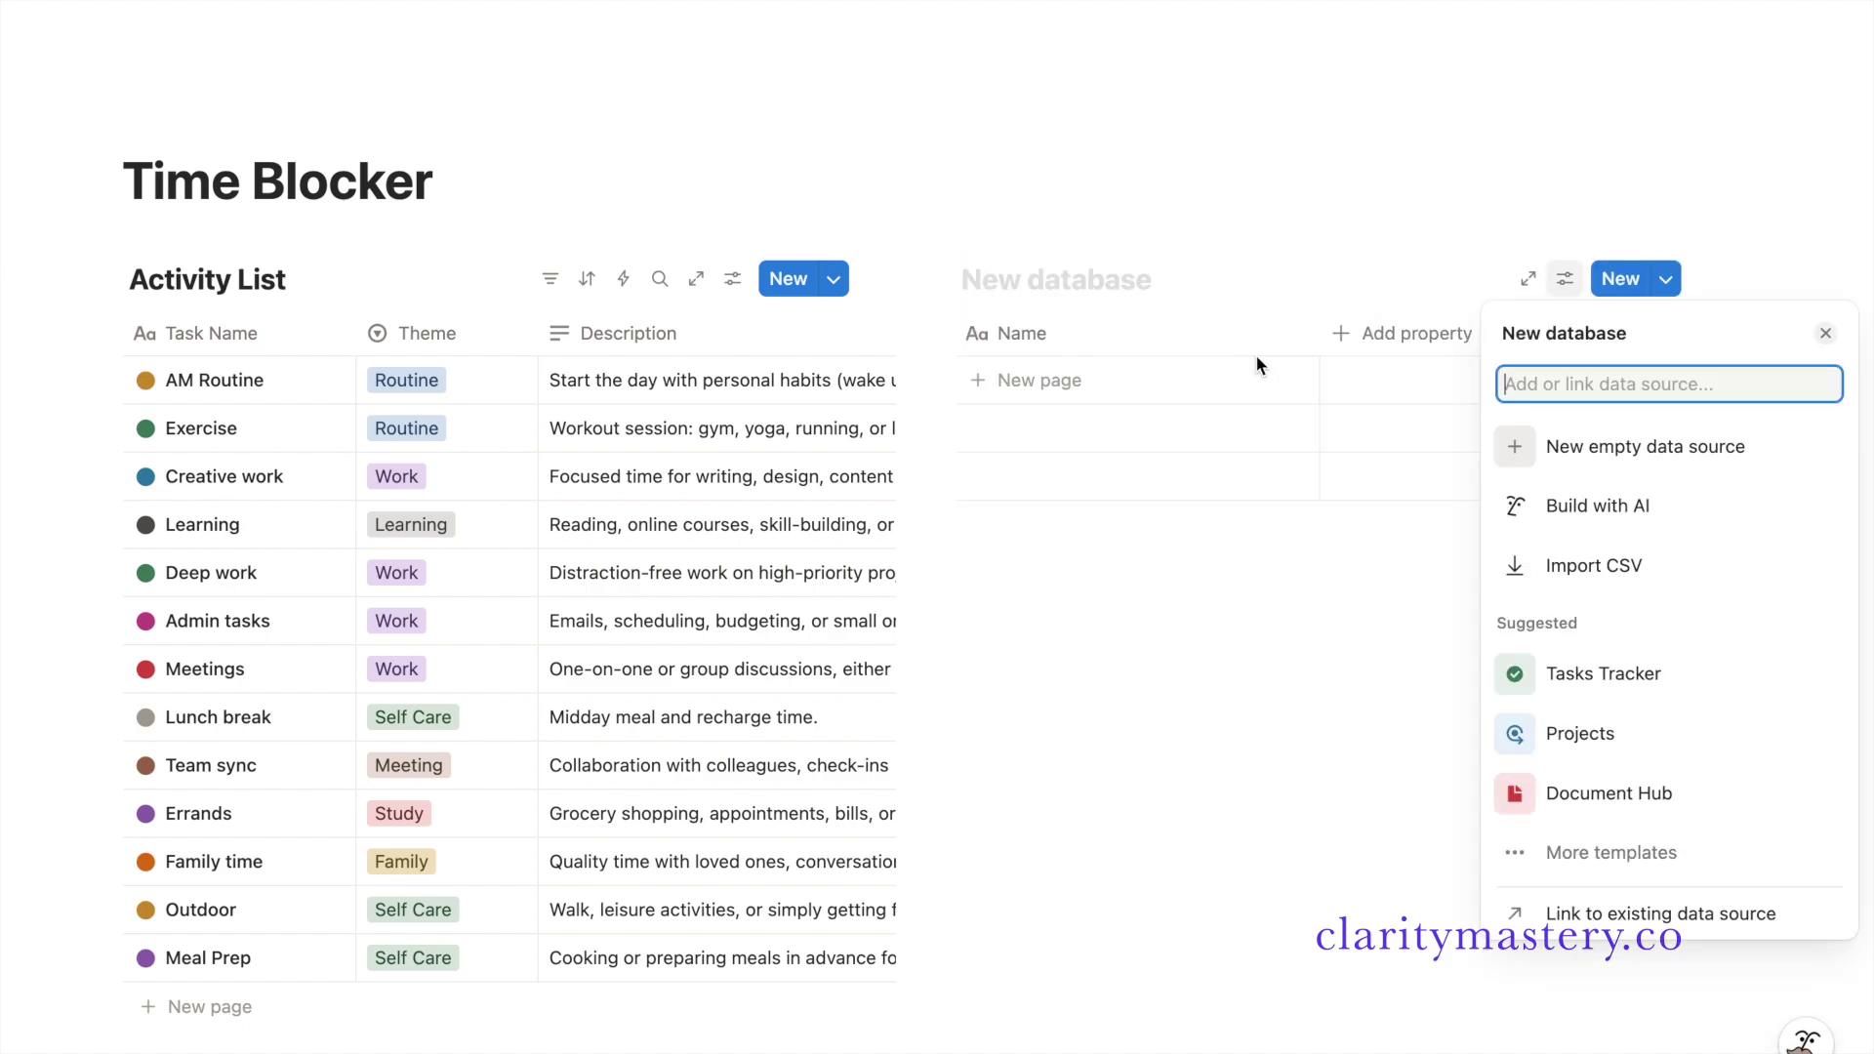
click(1073, 281)
text(Time Block Schedule)
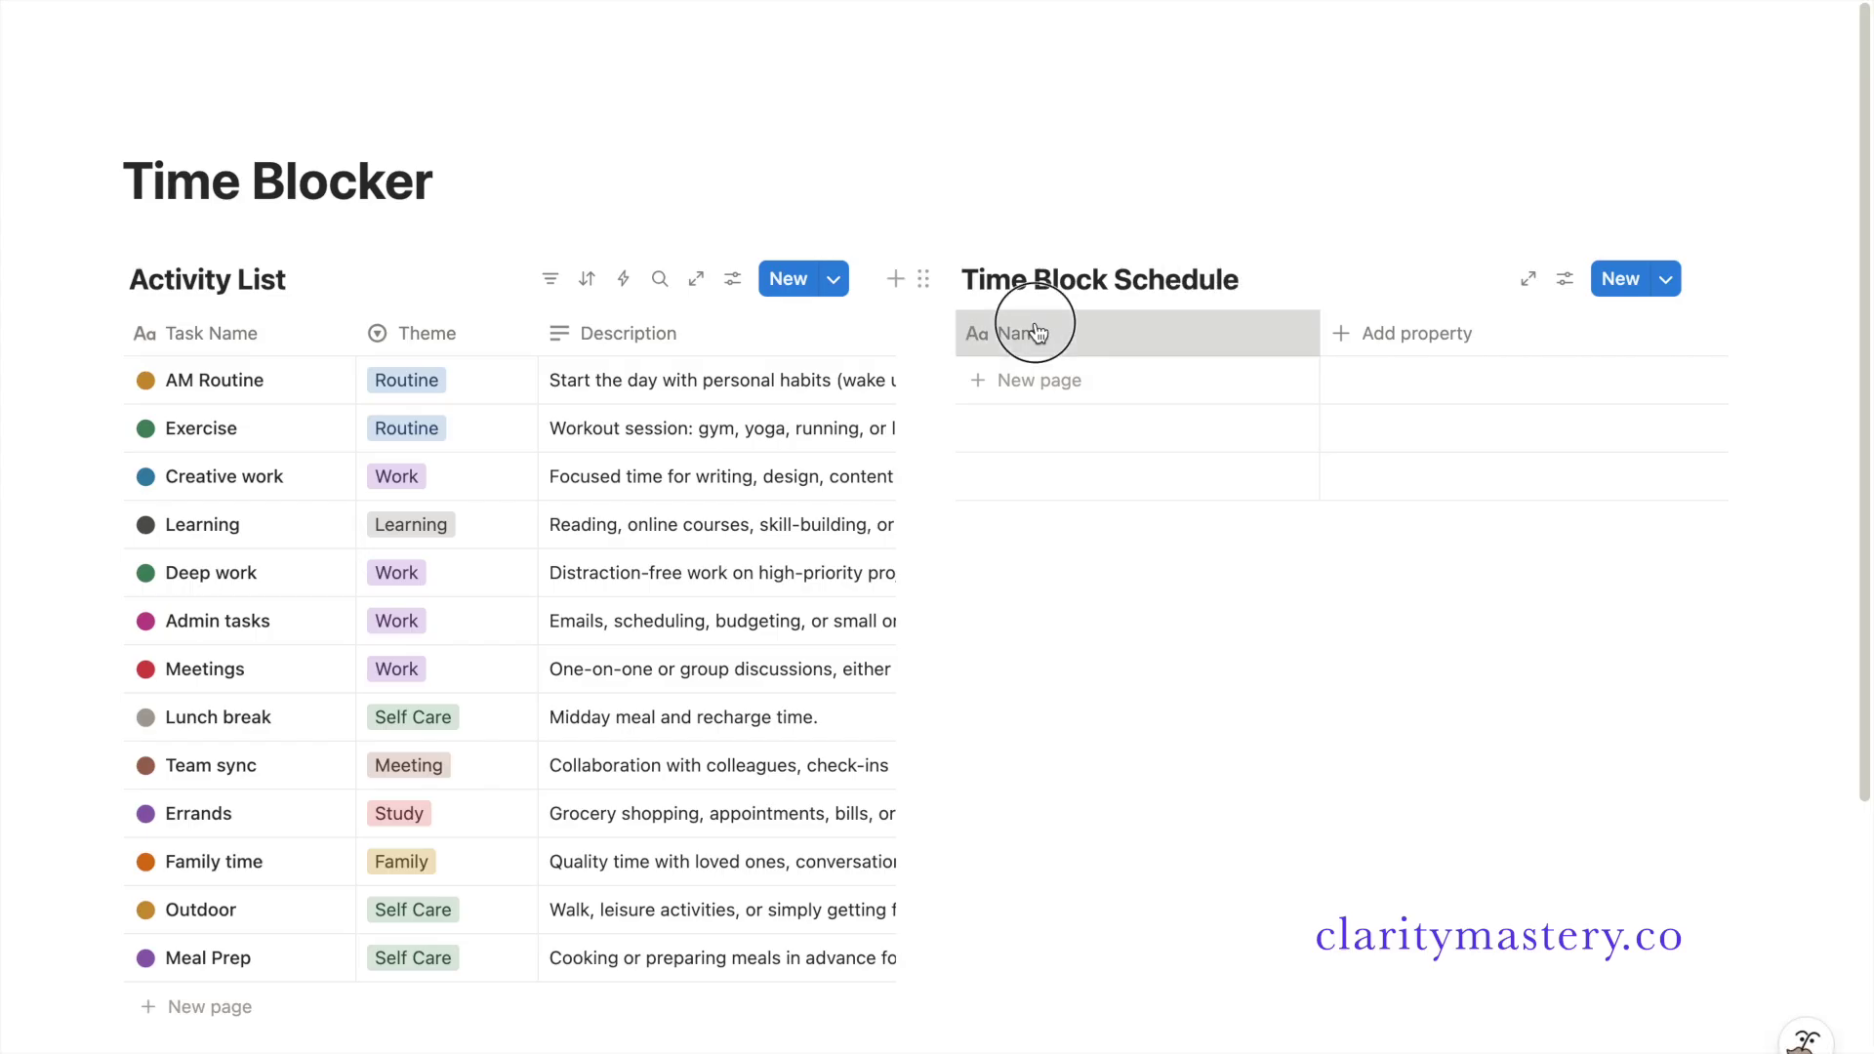
click(1042, 330)
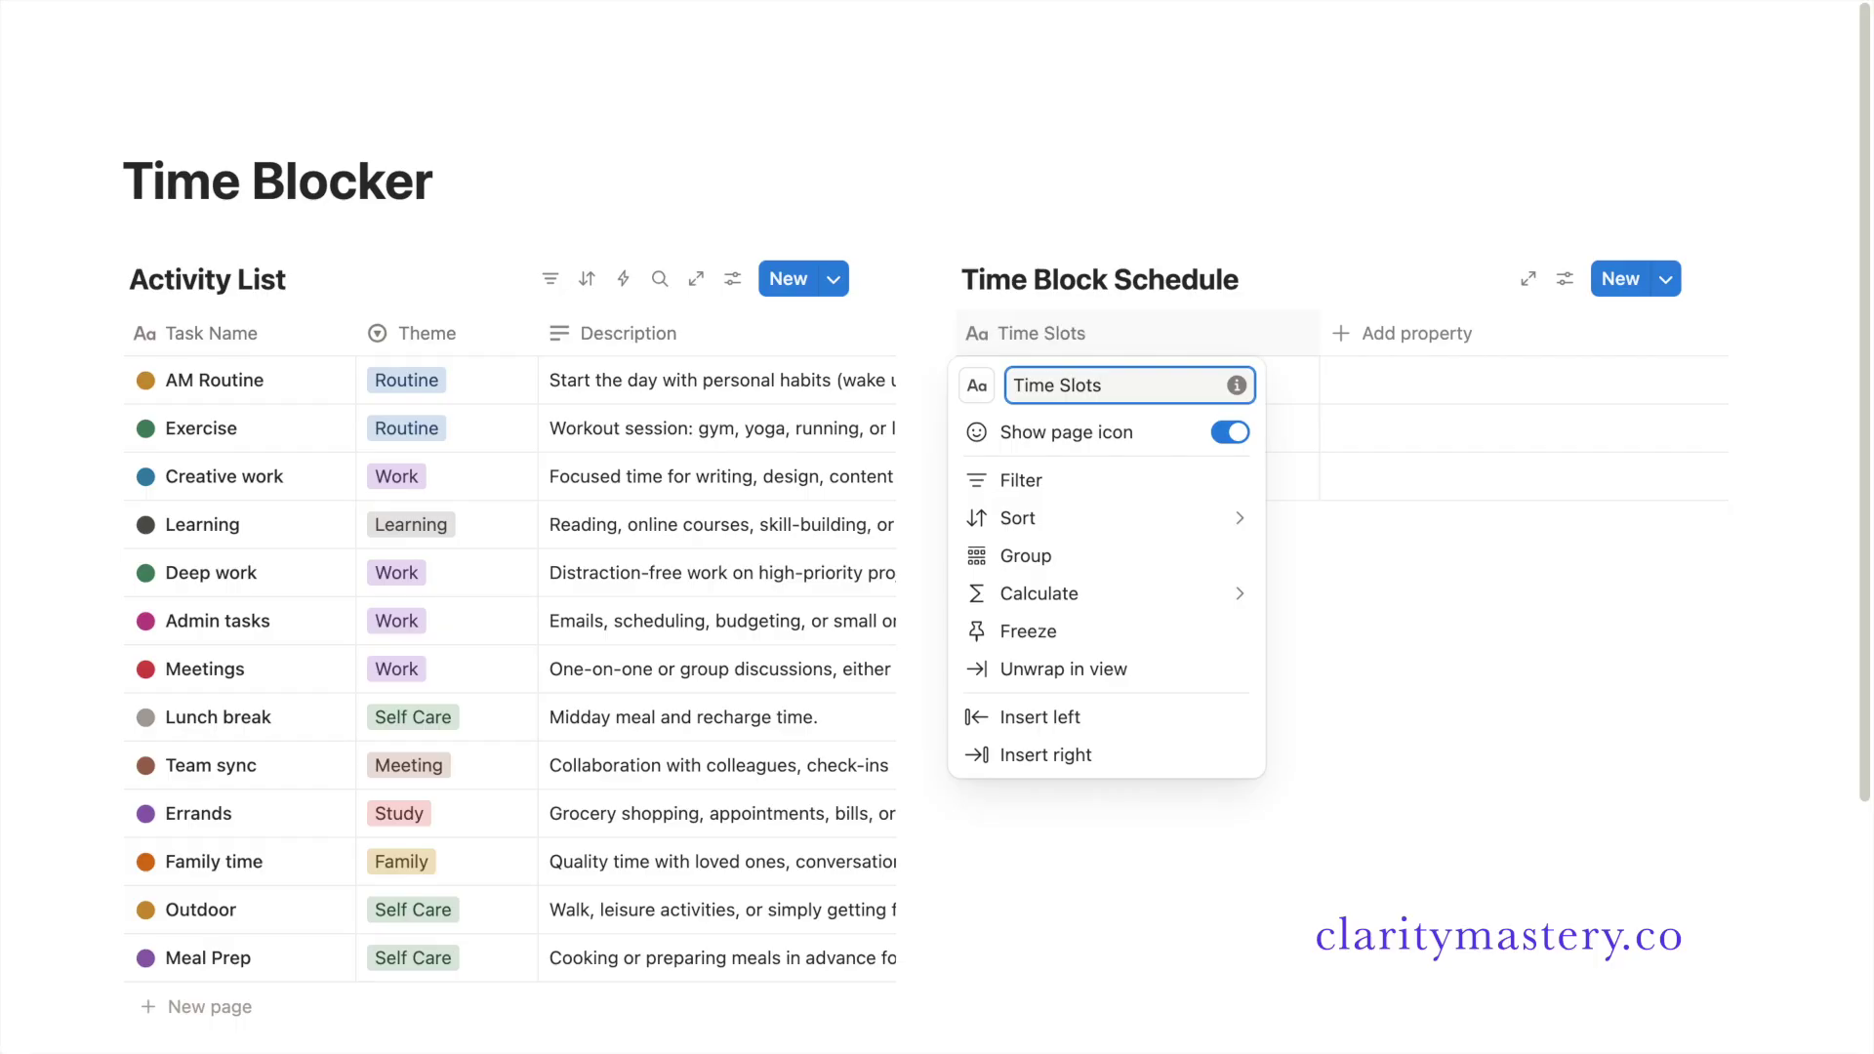
key(Escape)
- Add time slot rows 06:00 → 07:00, 07:00 → 08:00, 08:00 → 09:00 and 09:00 → 10:00
click(1083, 391)
text(06:00 → 07:00)
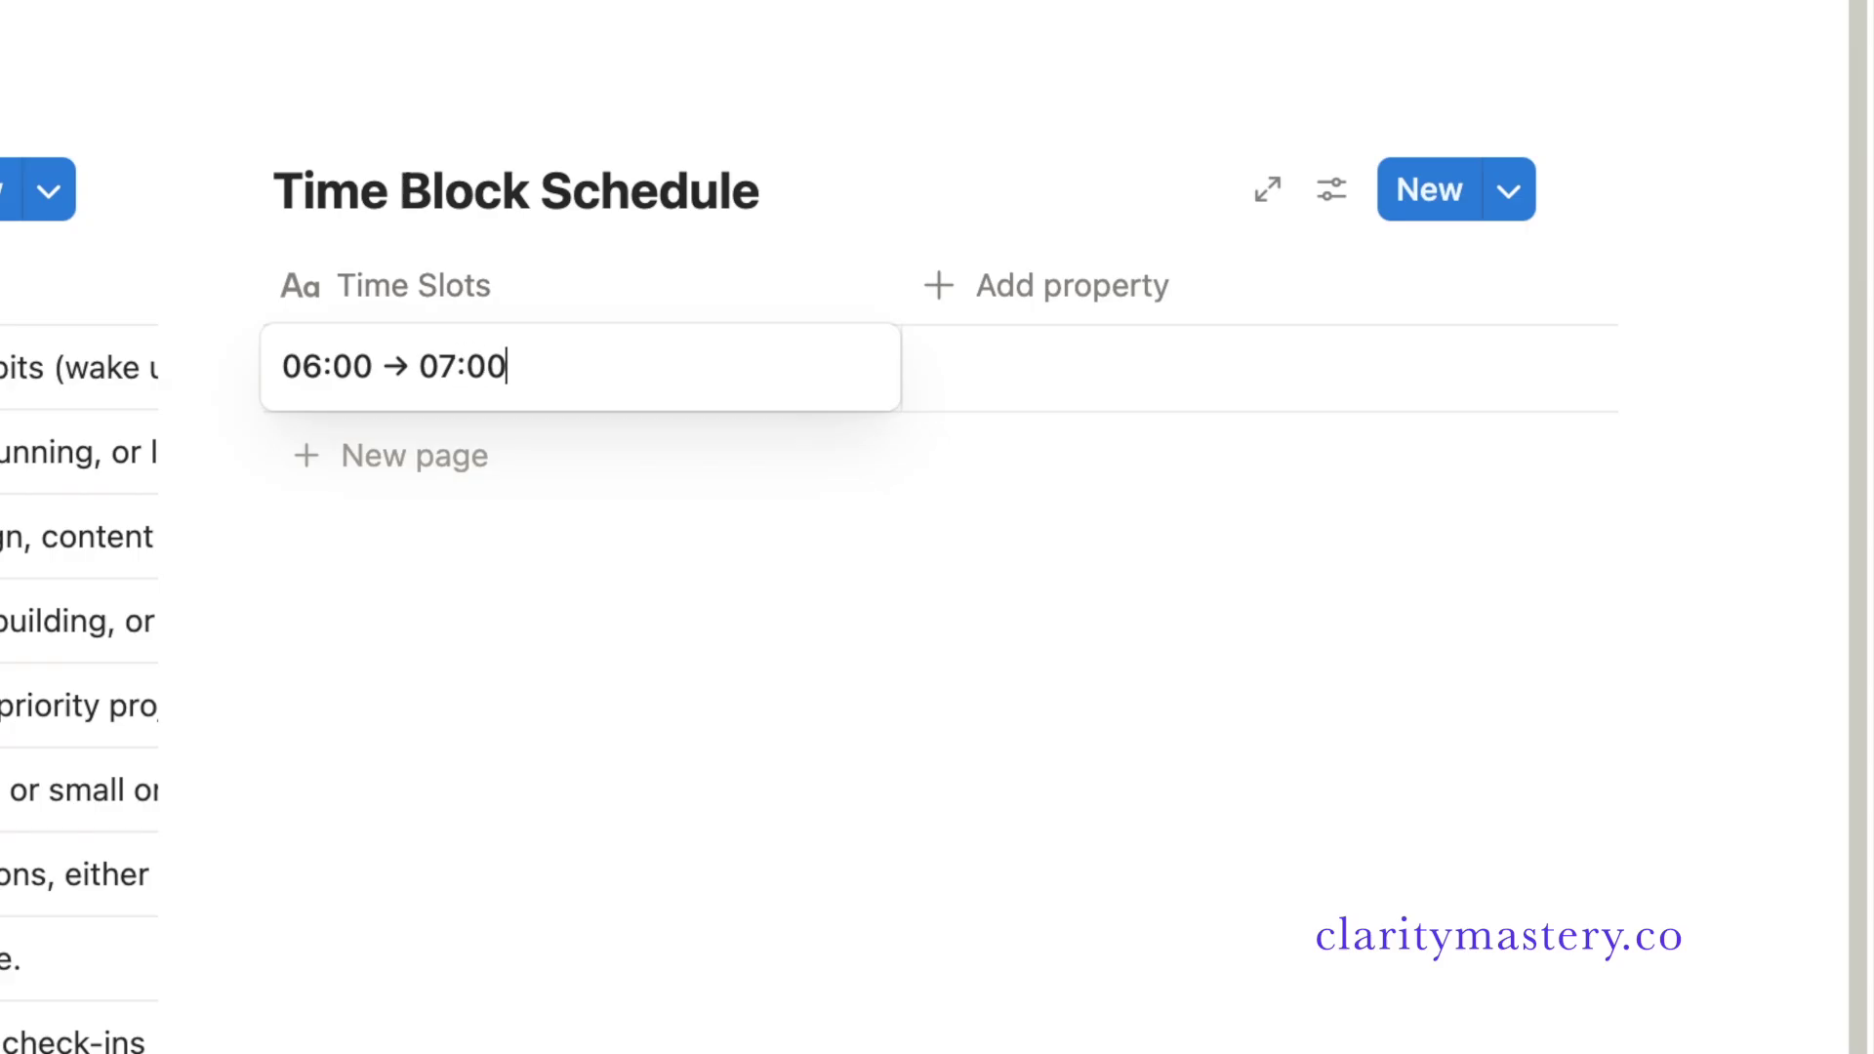
key(Escape)
click(478, 441)
text(07:00 → 08:)
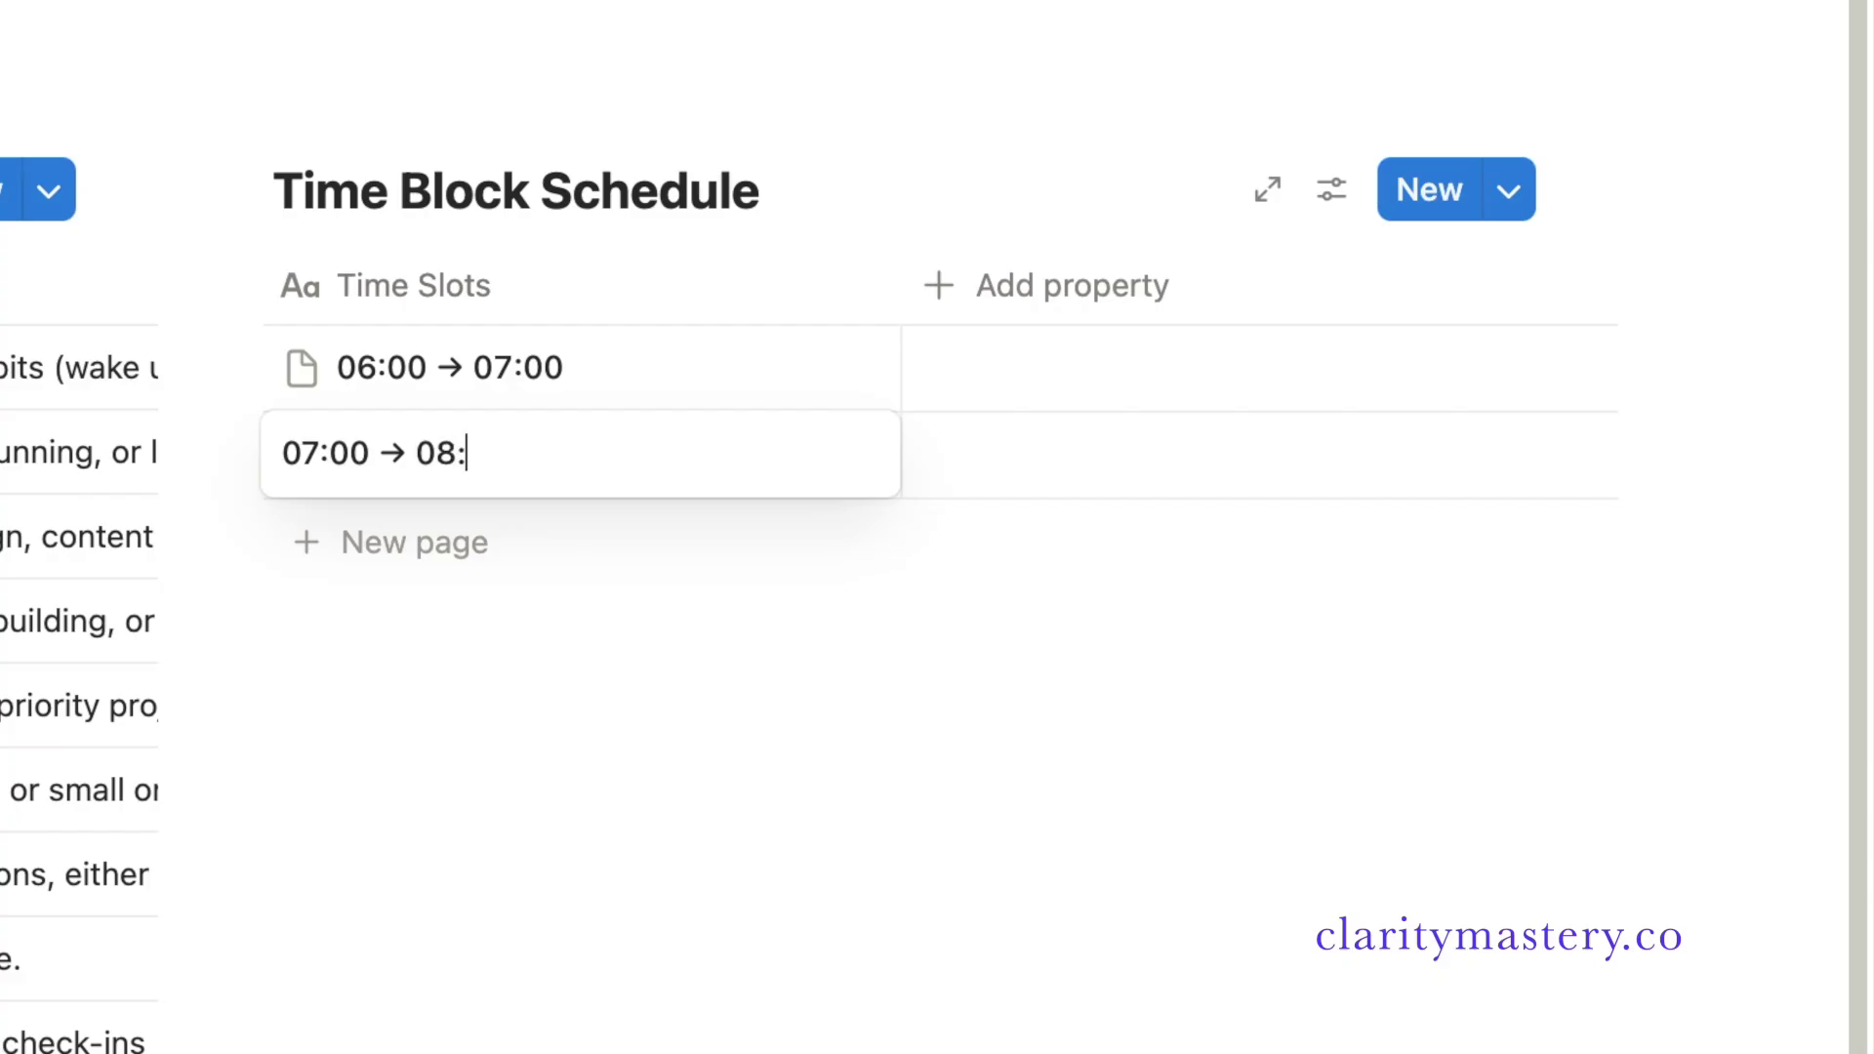
click(452, 539)
text(08:00 -> 09:00)
click(430, 625)
text(0)
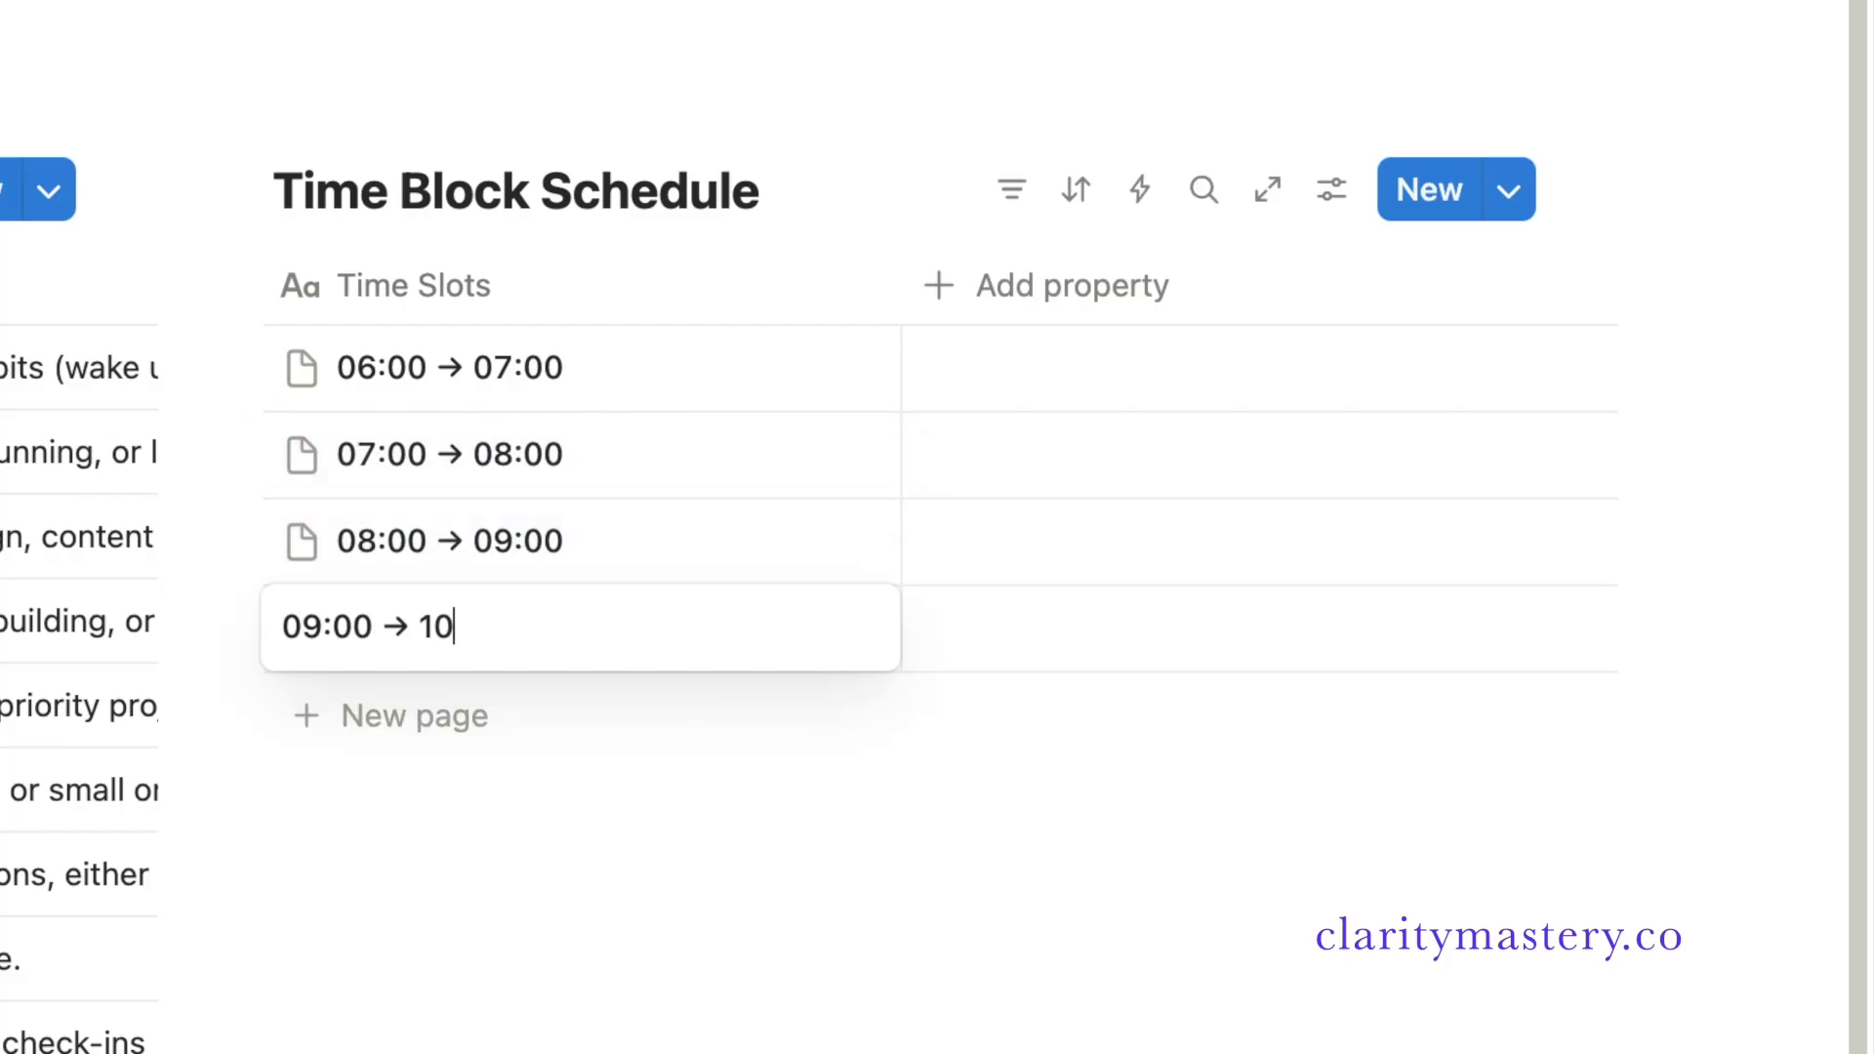
text(9:00 -> 10:00)
key(Escape)
- Add the 10:00 → 11:00, 11:00 → 12:00 and 12:00 → 13:00 time slot rows
click(415, 715)
text(10:00 -> 11:00)
key(Escape)
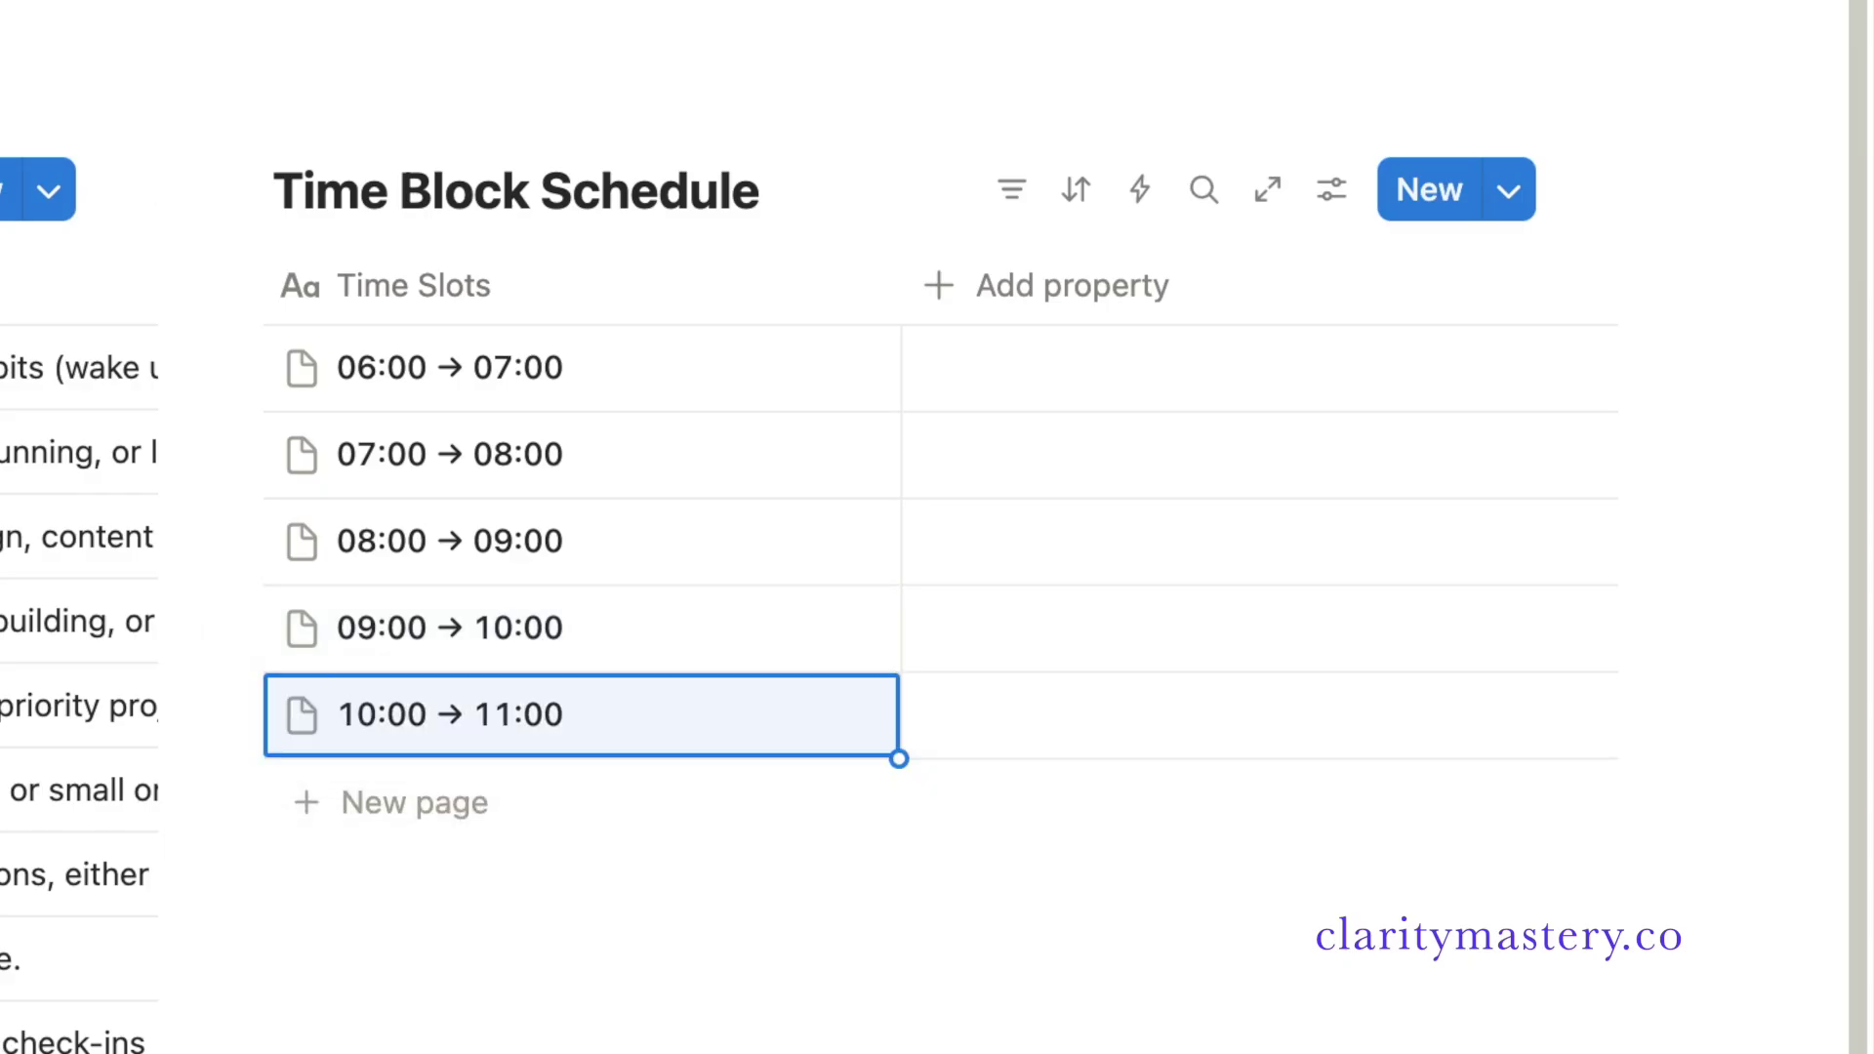
click(415, 803)
text(11:00 -> 12:00)
key(Escape)
click(310, 878)
text(12:00 -> 13:00)
key(Escape)
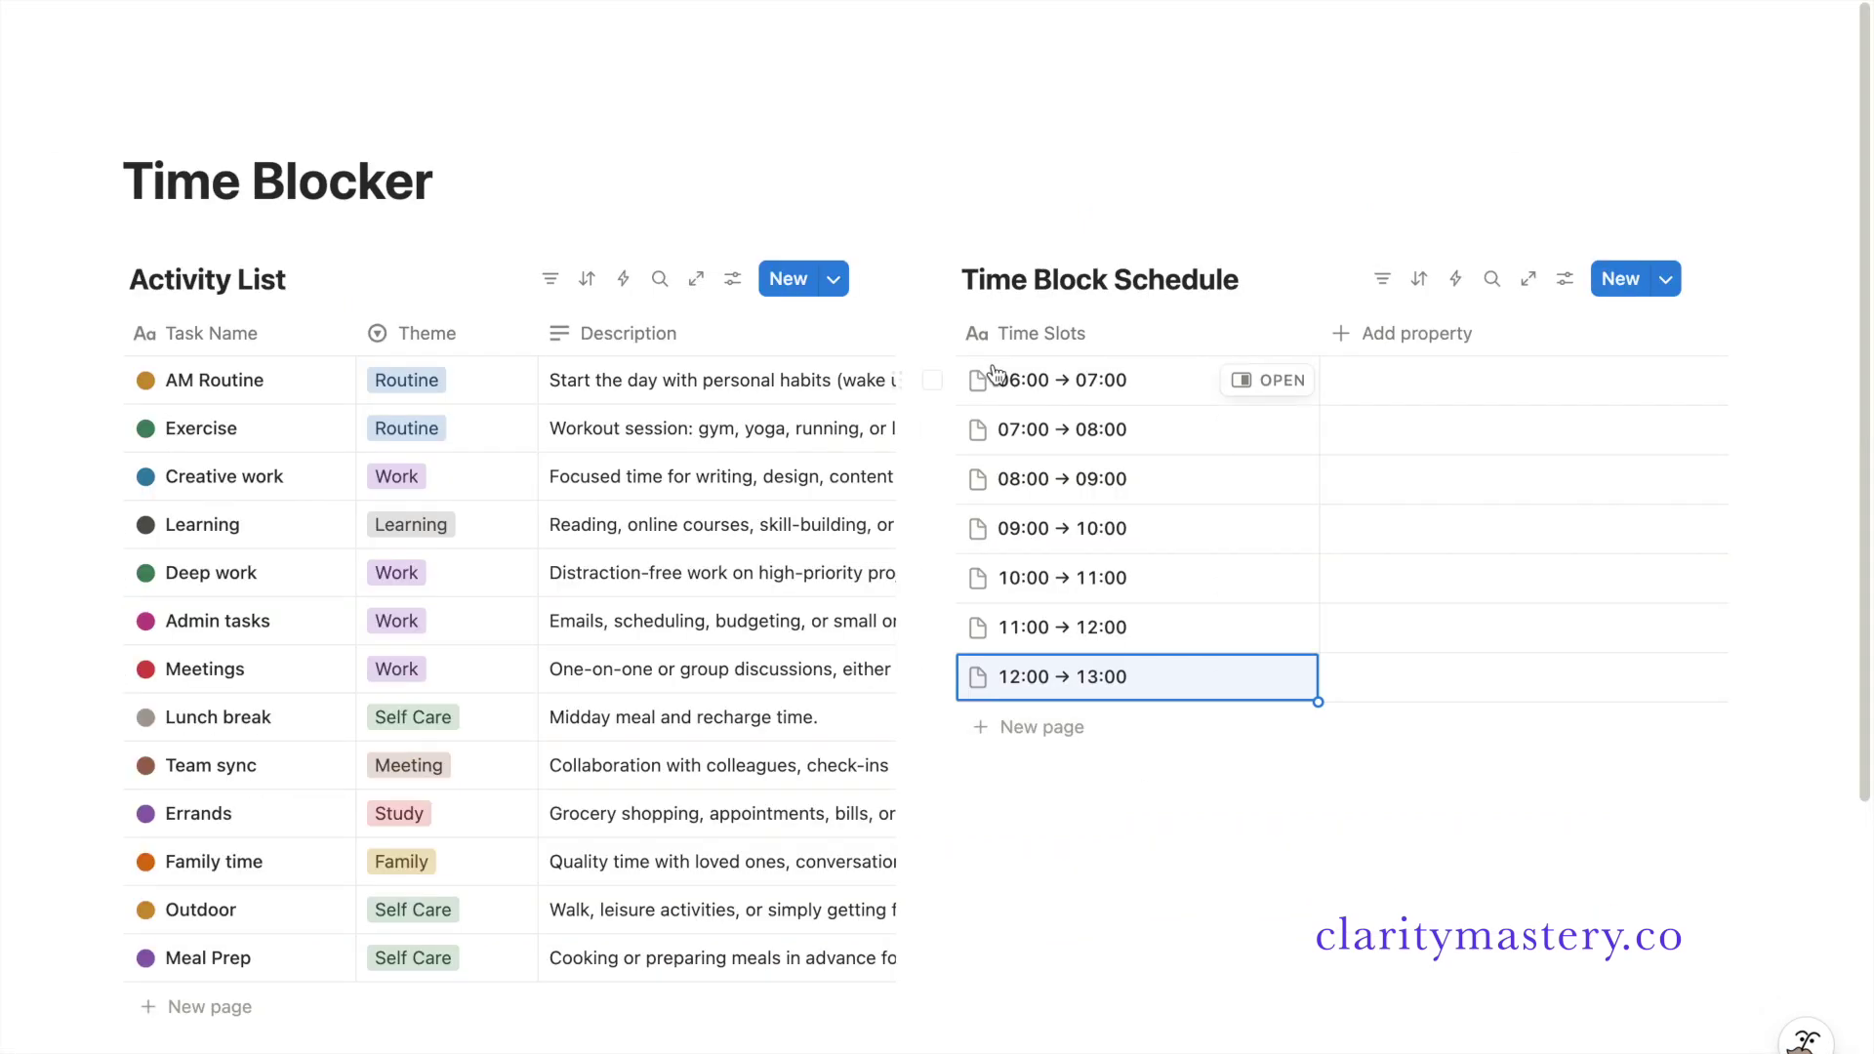
- Give the 06:00 → 07:00 row a black clock icon found by searching 'time'
click(301, 368)
click(29, 450)
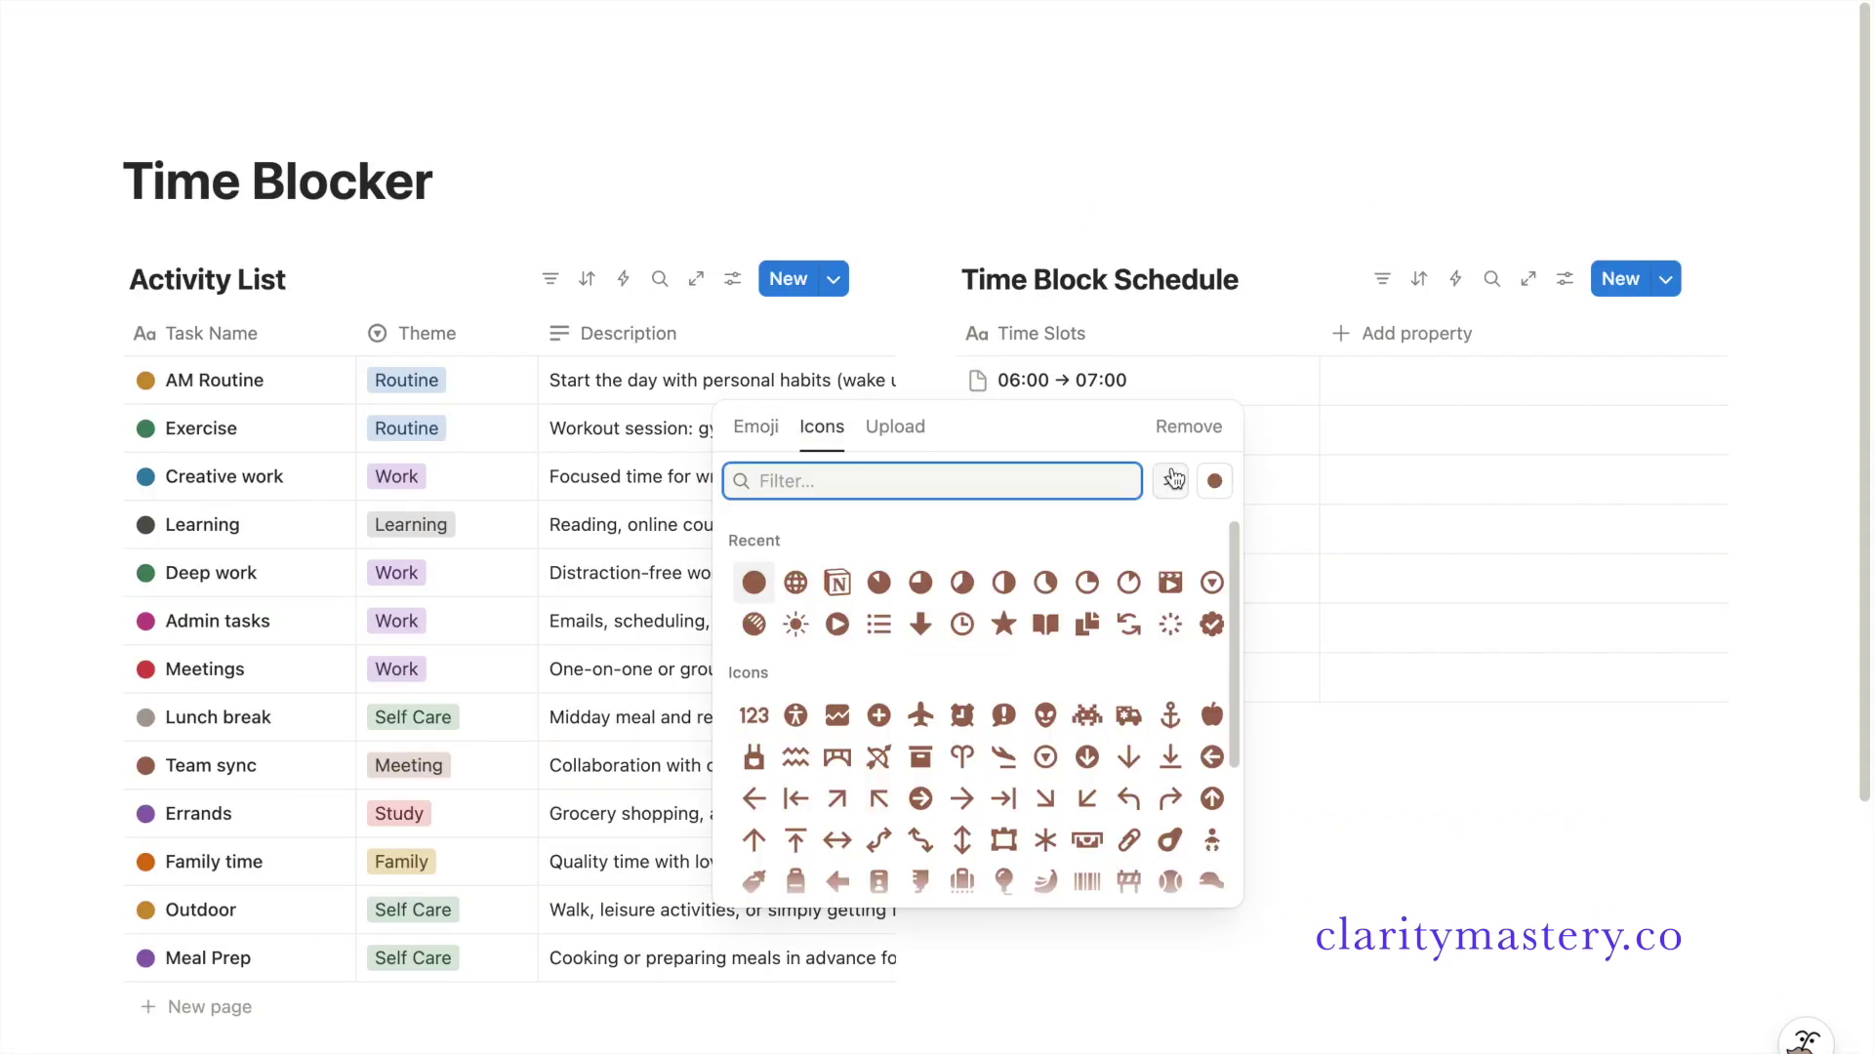
click(1214, 480)
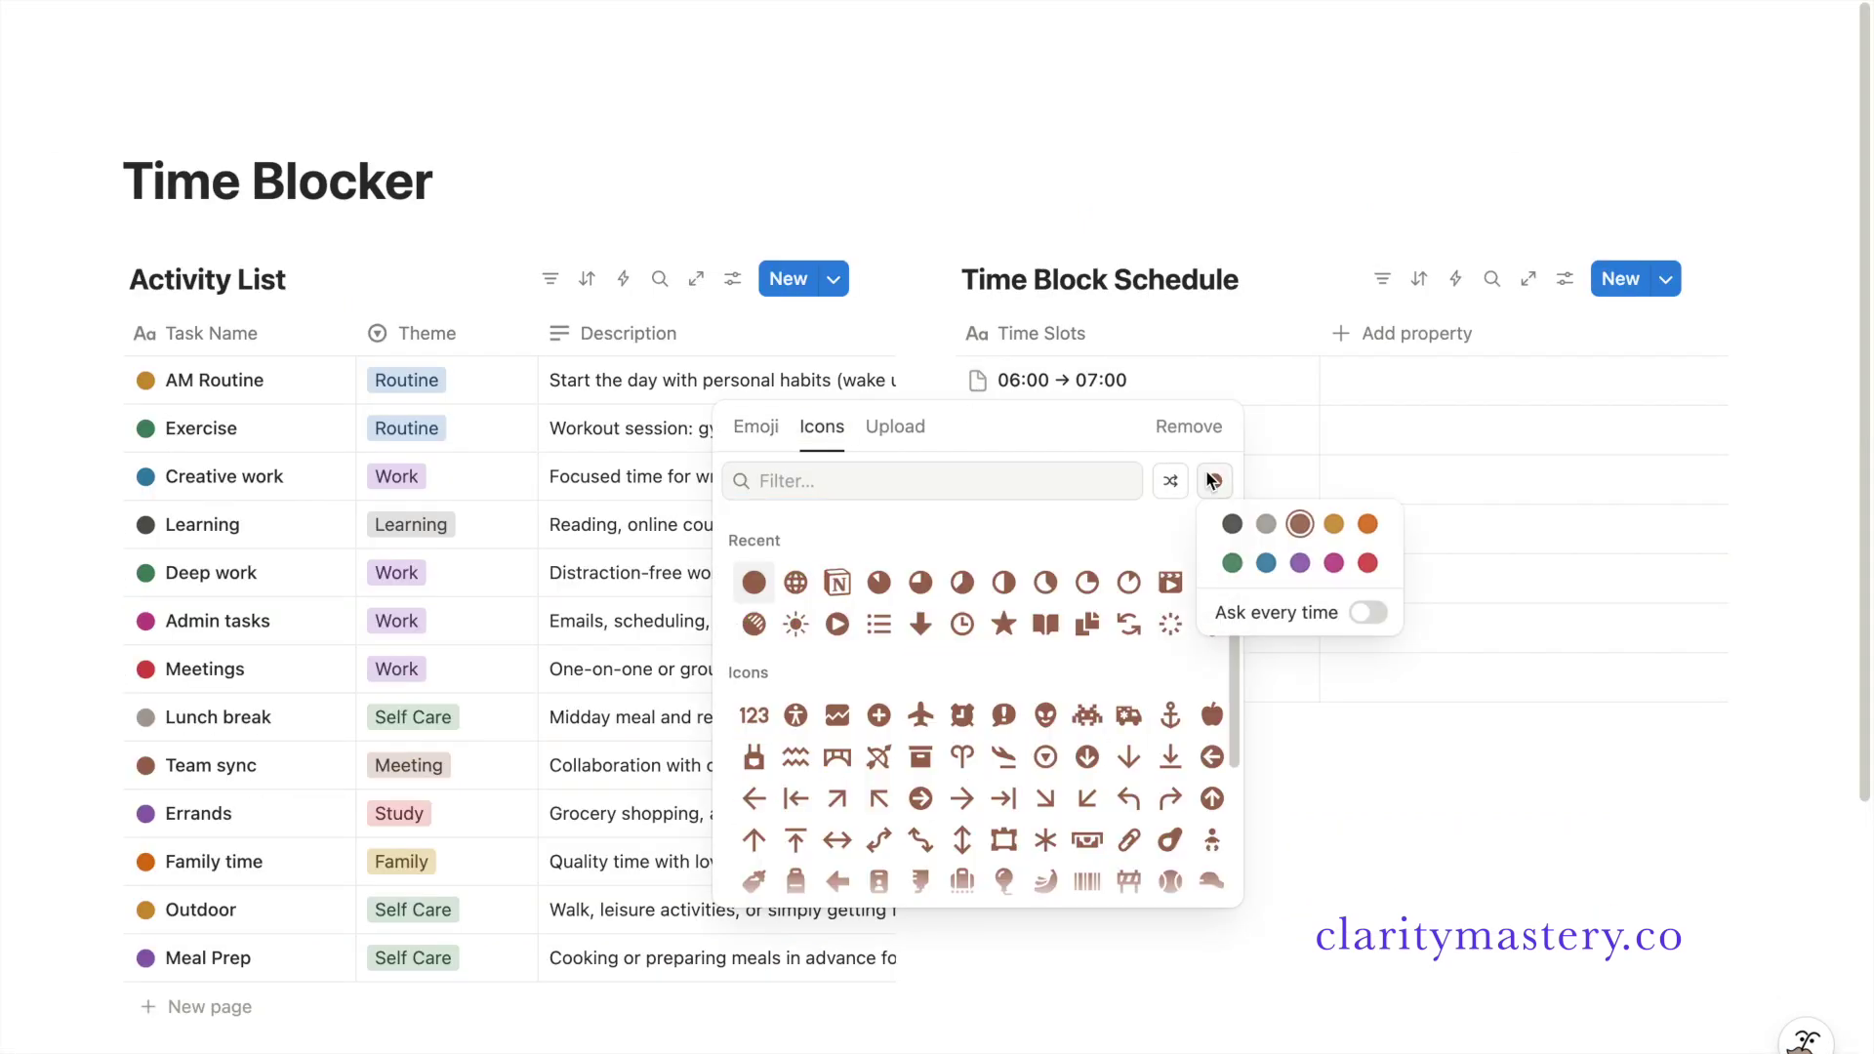
click(1184, 531)
click(1003, 489)
text(time)
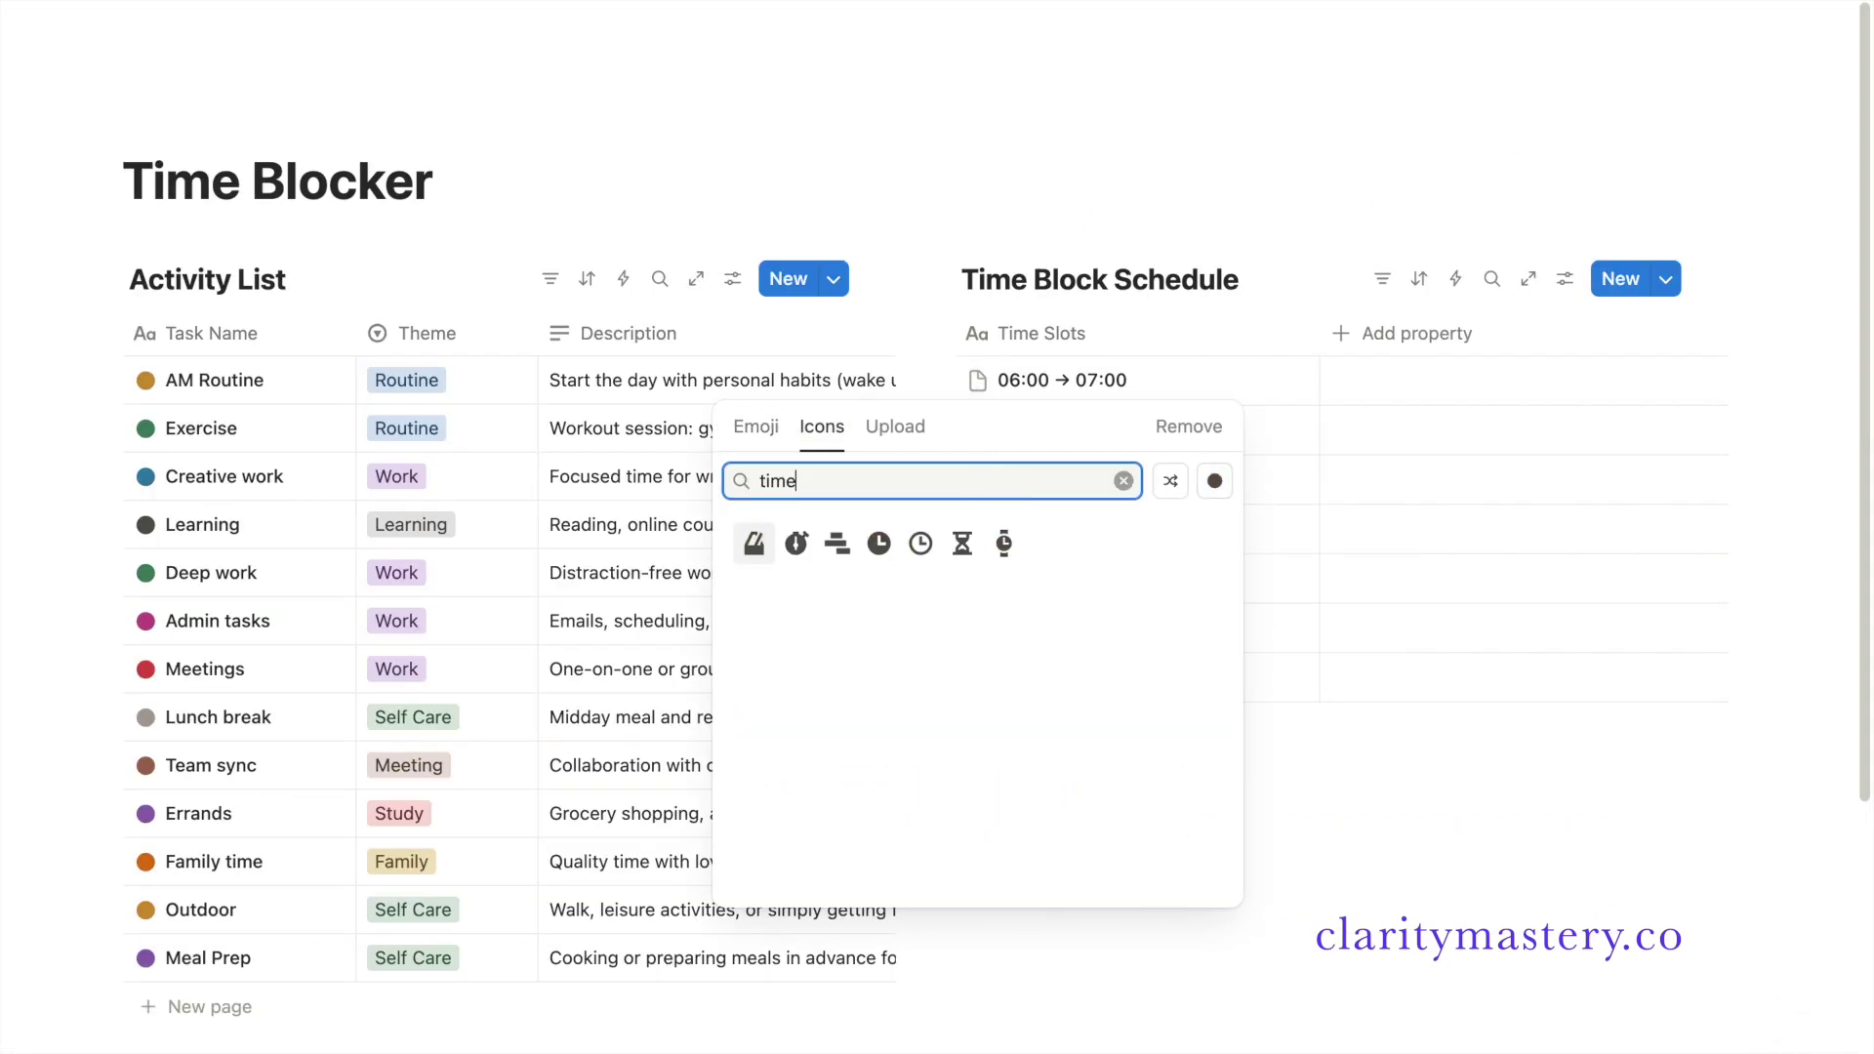
click(920, 540)
- Give the 07:00 → 08:00 row the clock icon and narrow the Time Slots column
click(977, 429)
click(821, 523)
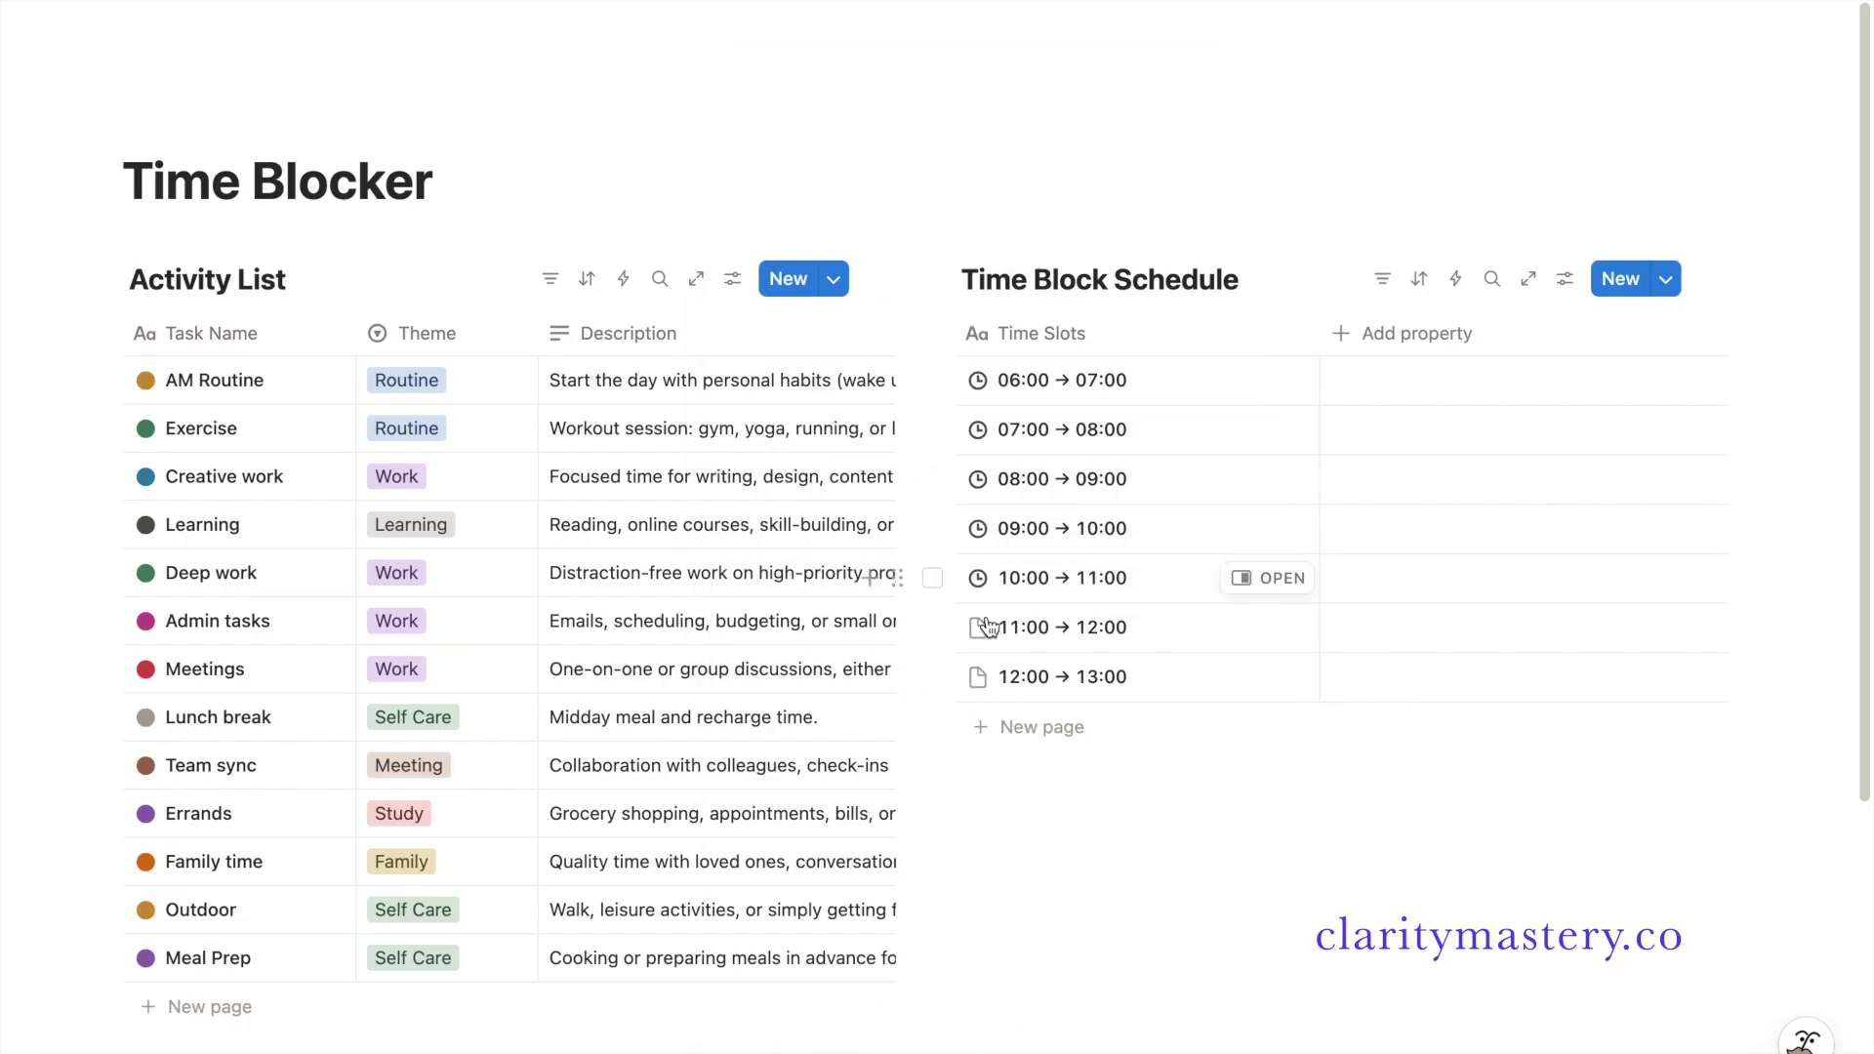
click(977, 626)
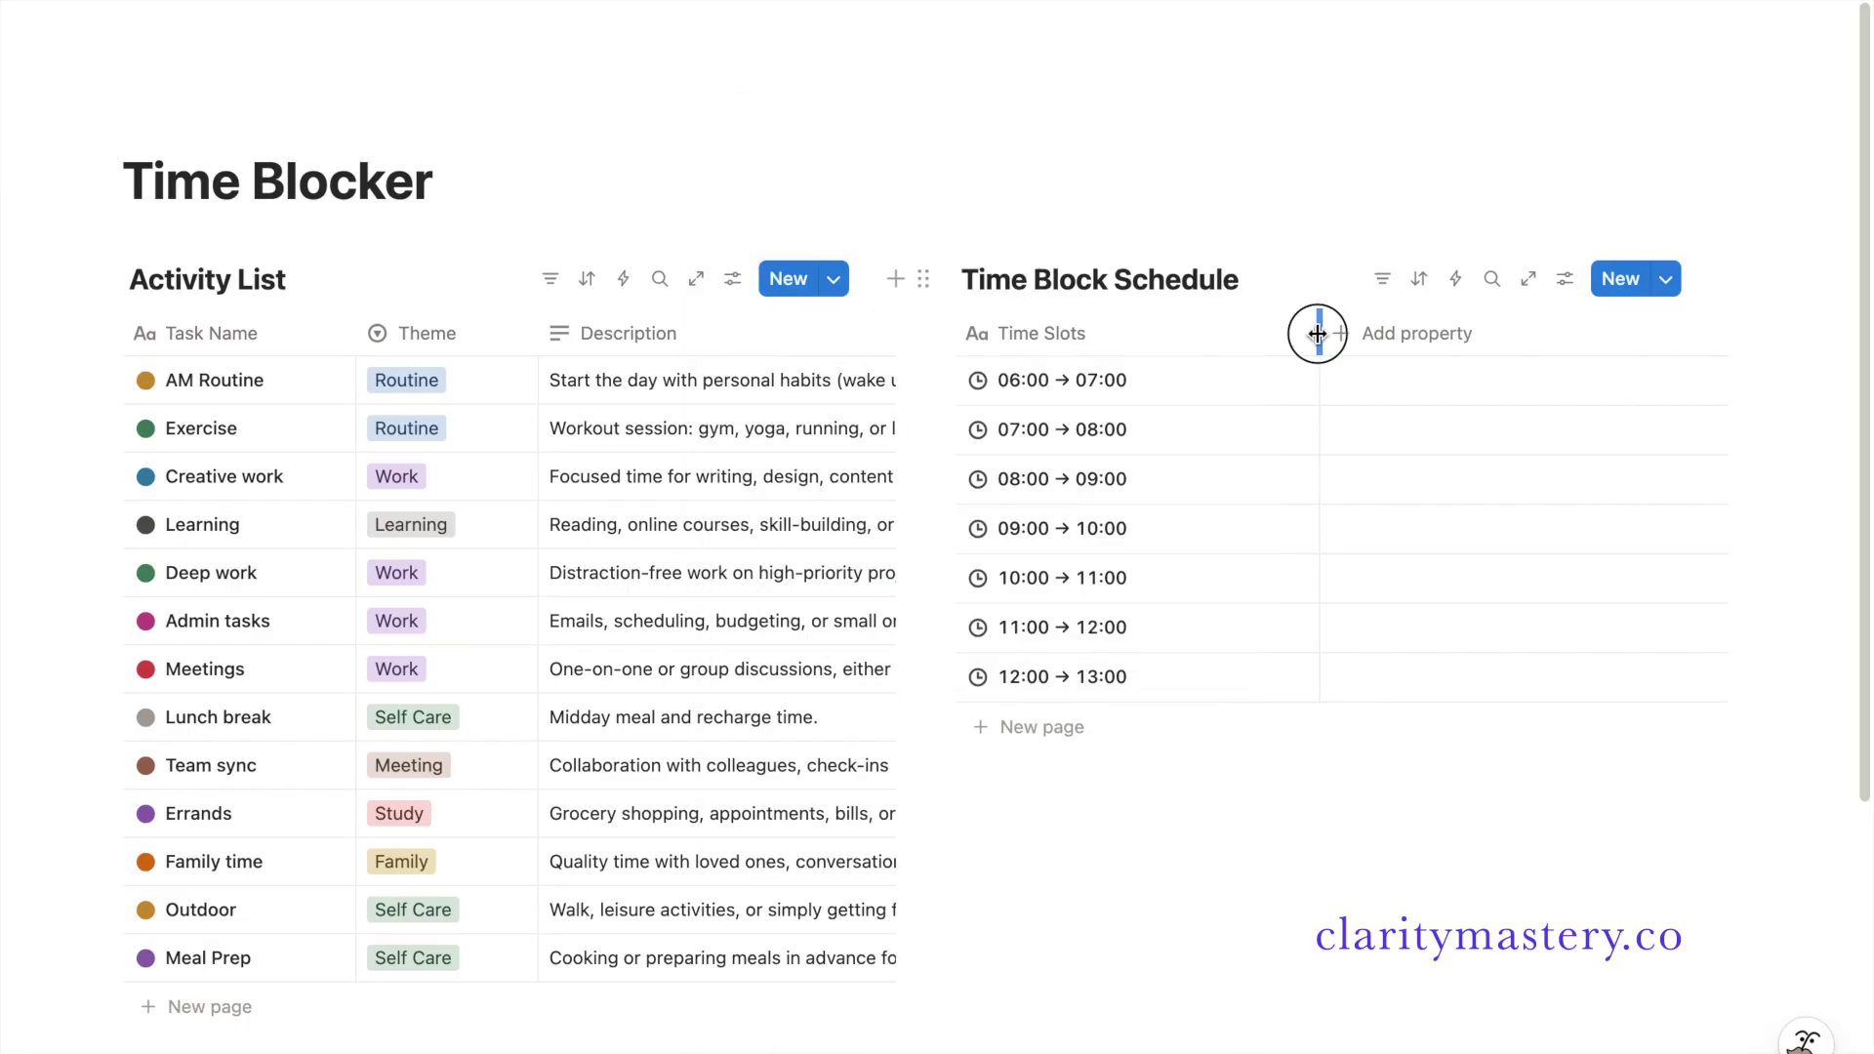
drag(1323, 335, 1201, 335)
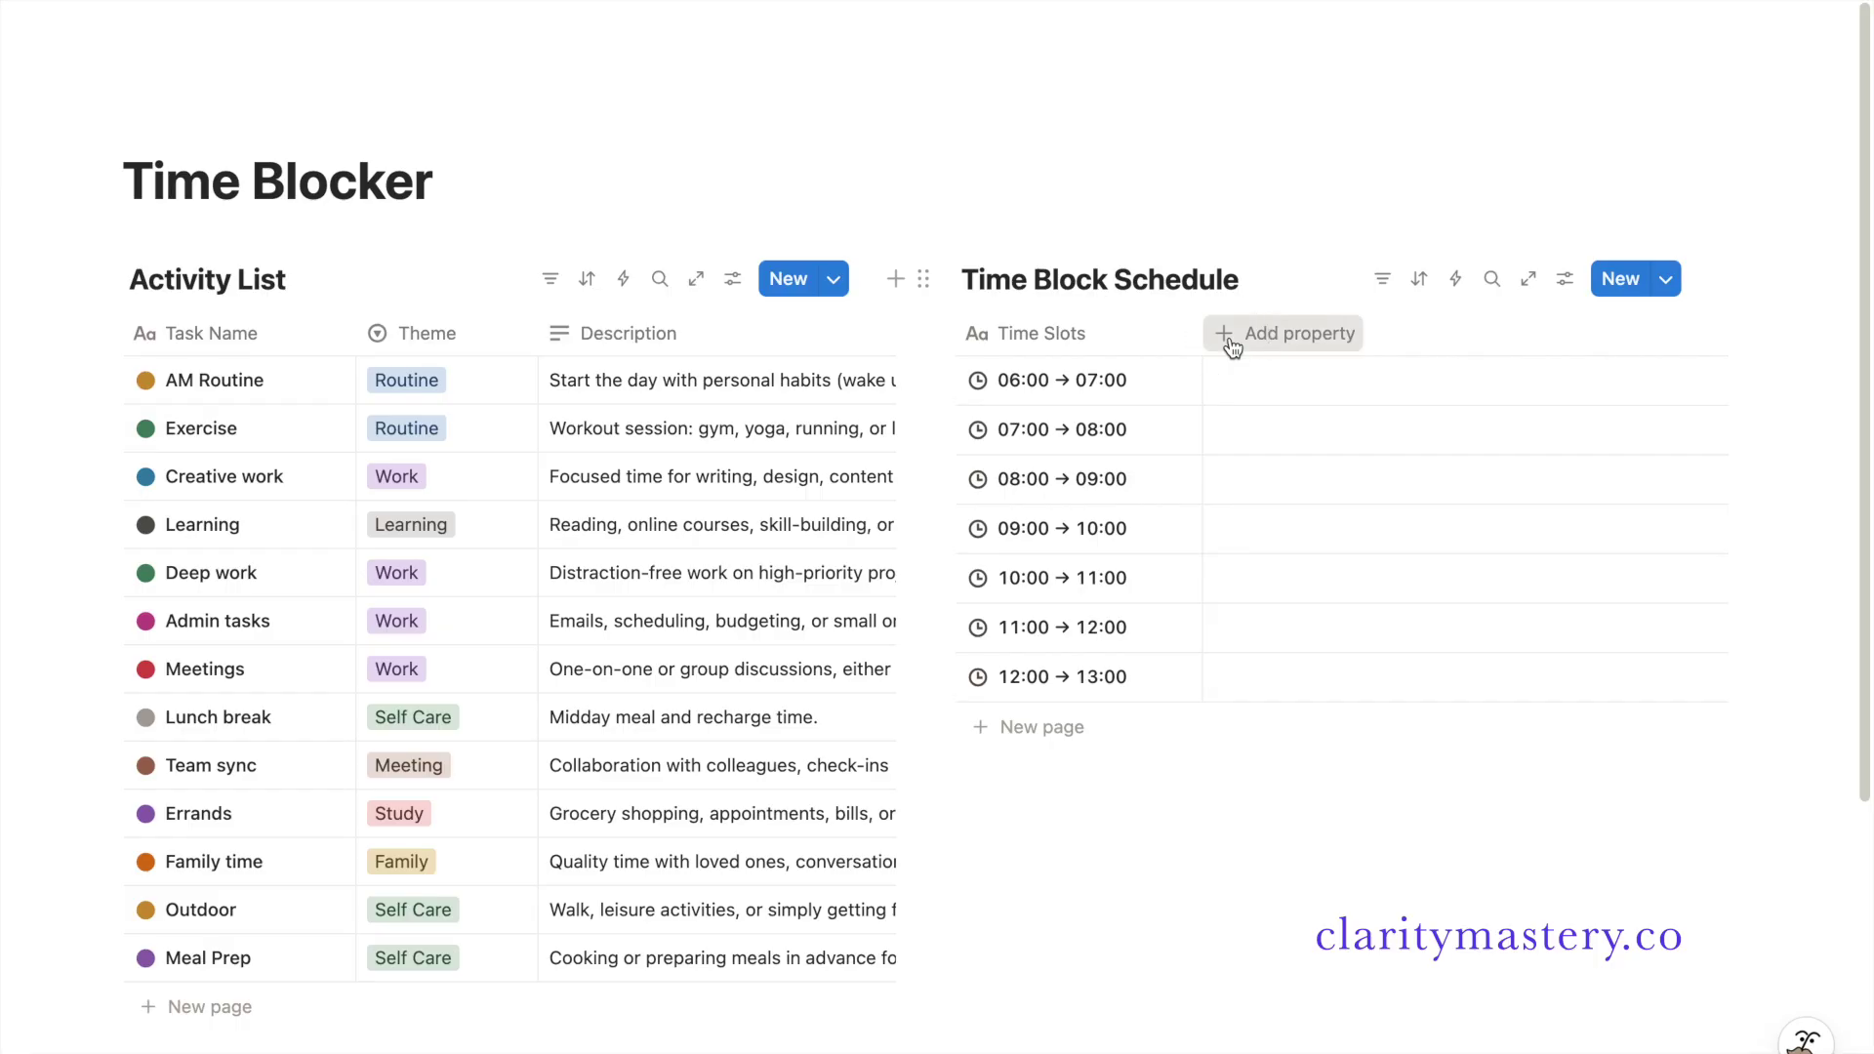
click(1232, 334)
- Add a Select property to the schedule and name it Context
text(sele)
click(1318, 619)
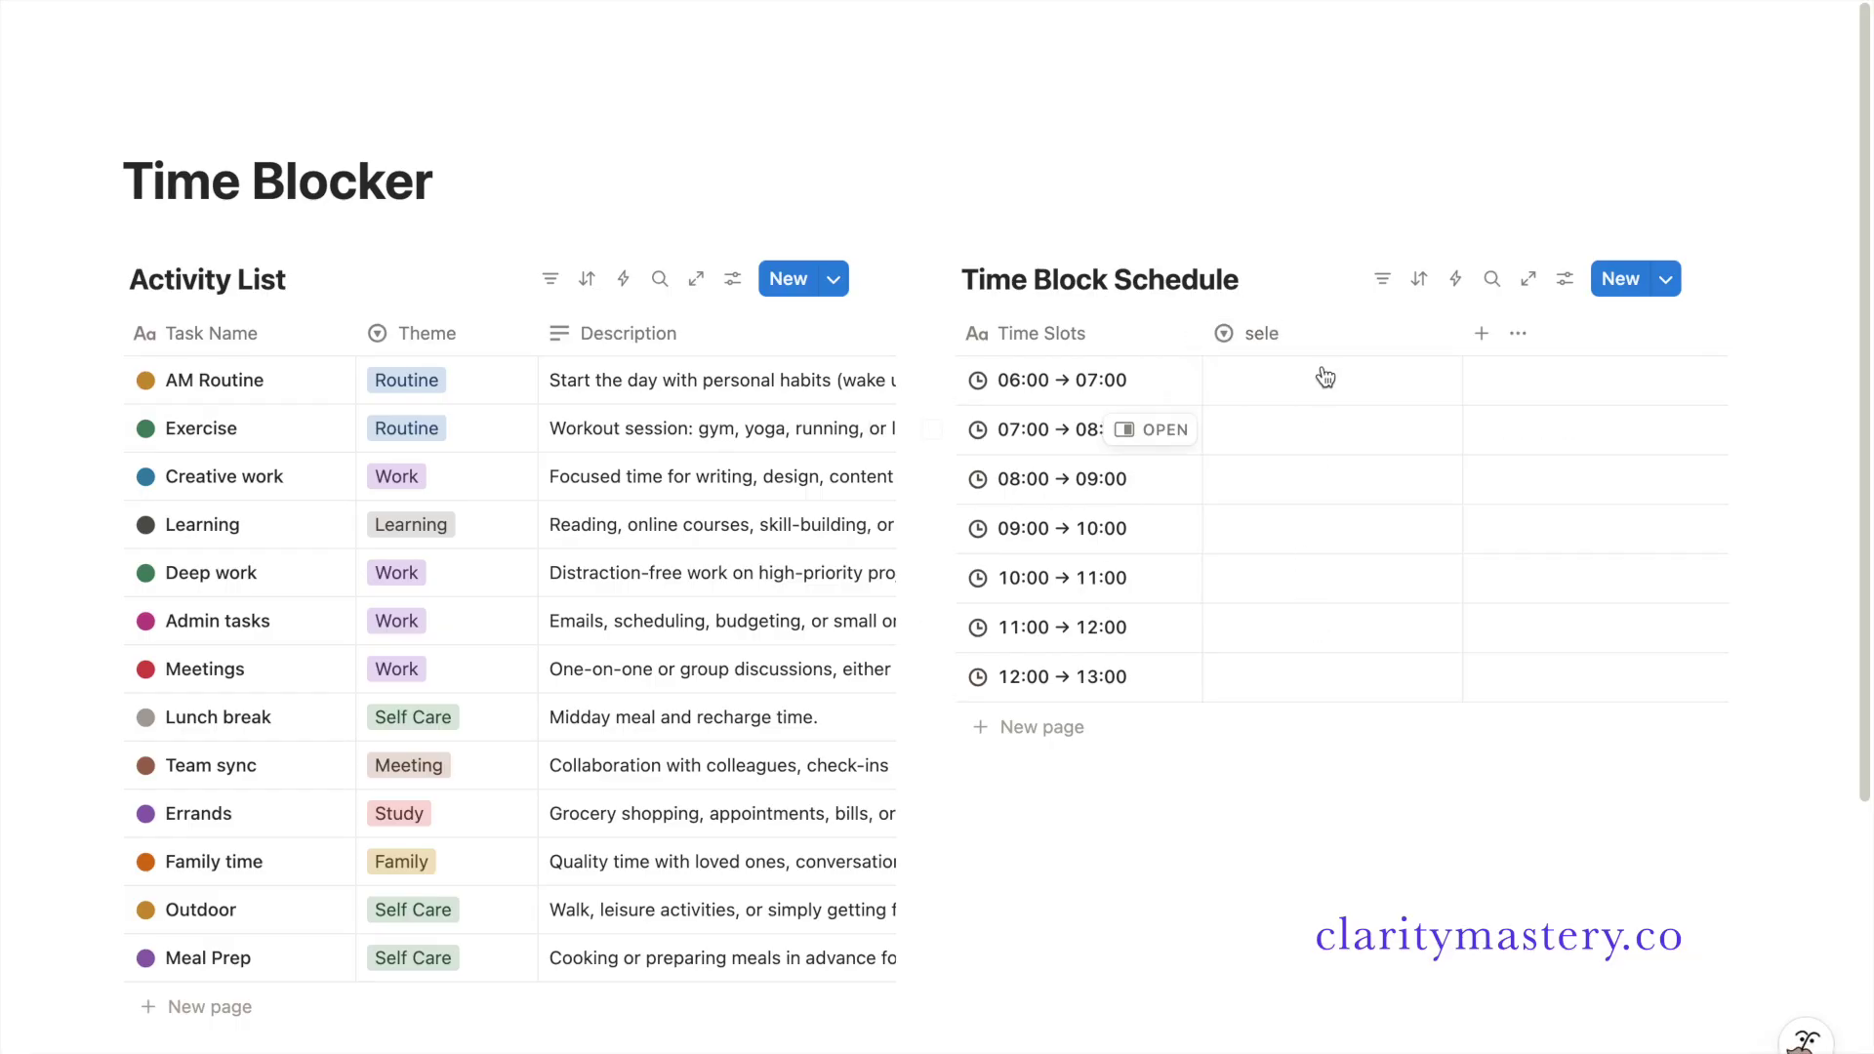
click(1262, 333)
text(Cont)
text(ext)
key(Return)
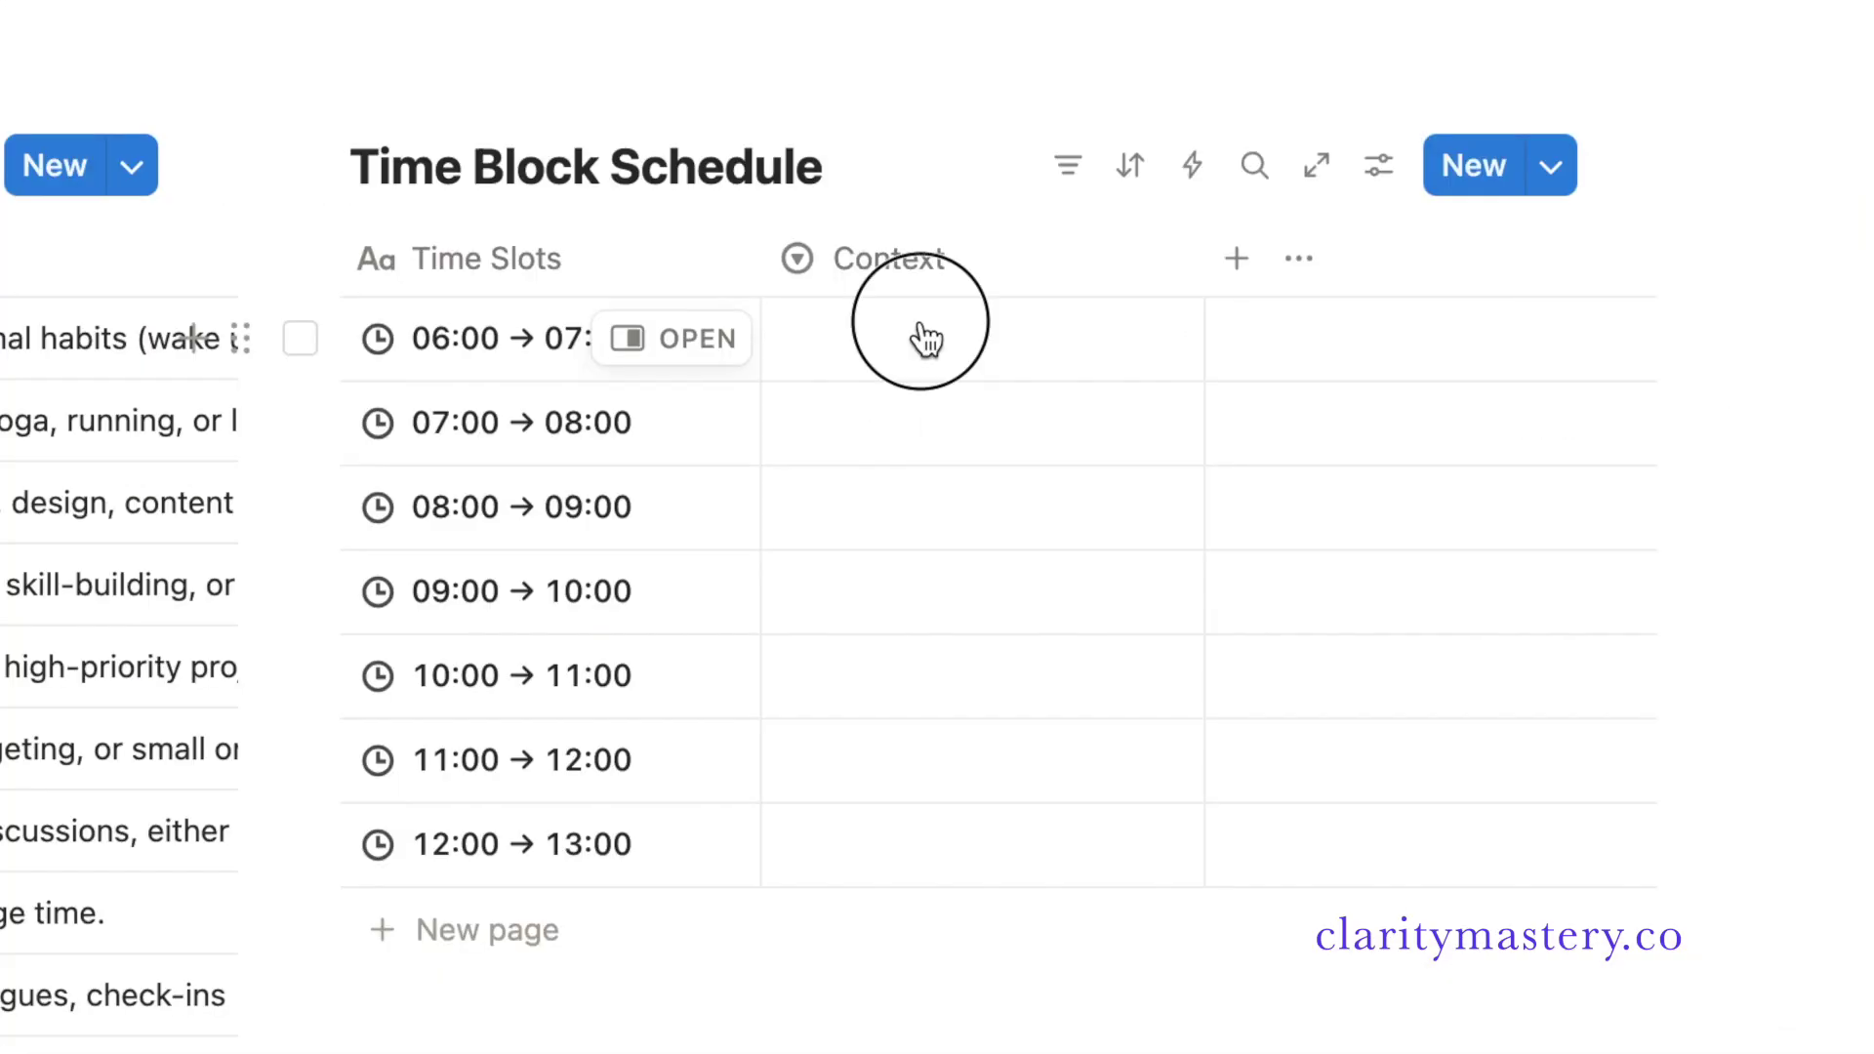
- Tag the 06:00 row Upon Waking and the 07:00 row Morning
click(926, 338)
text(Upon Waking)
key(Return)
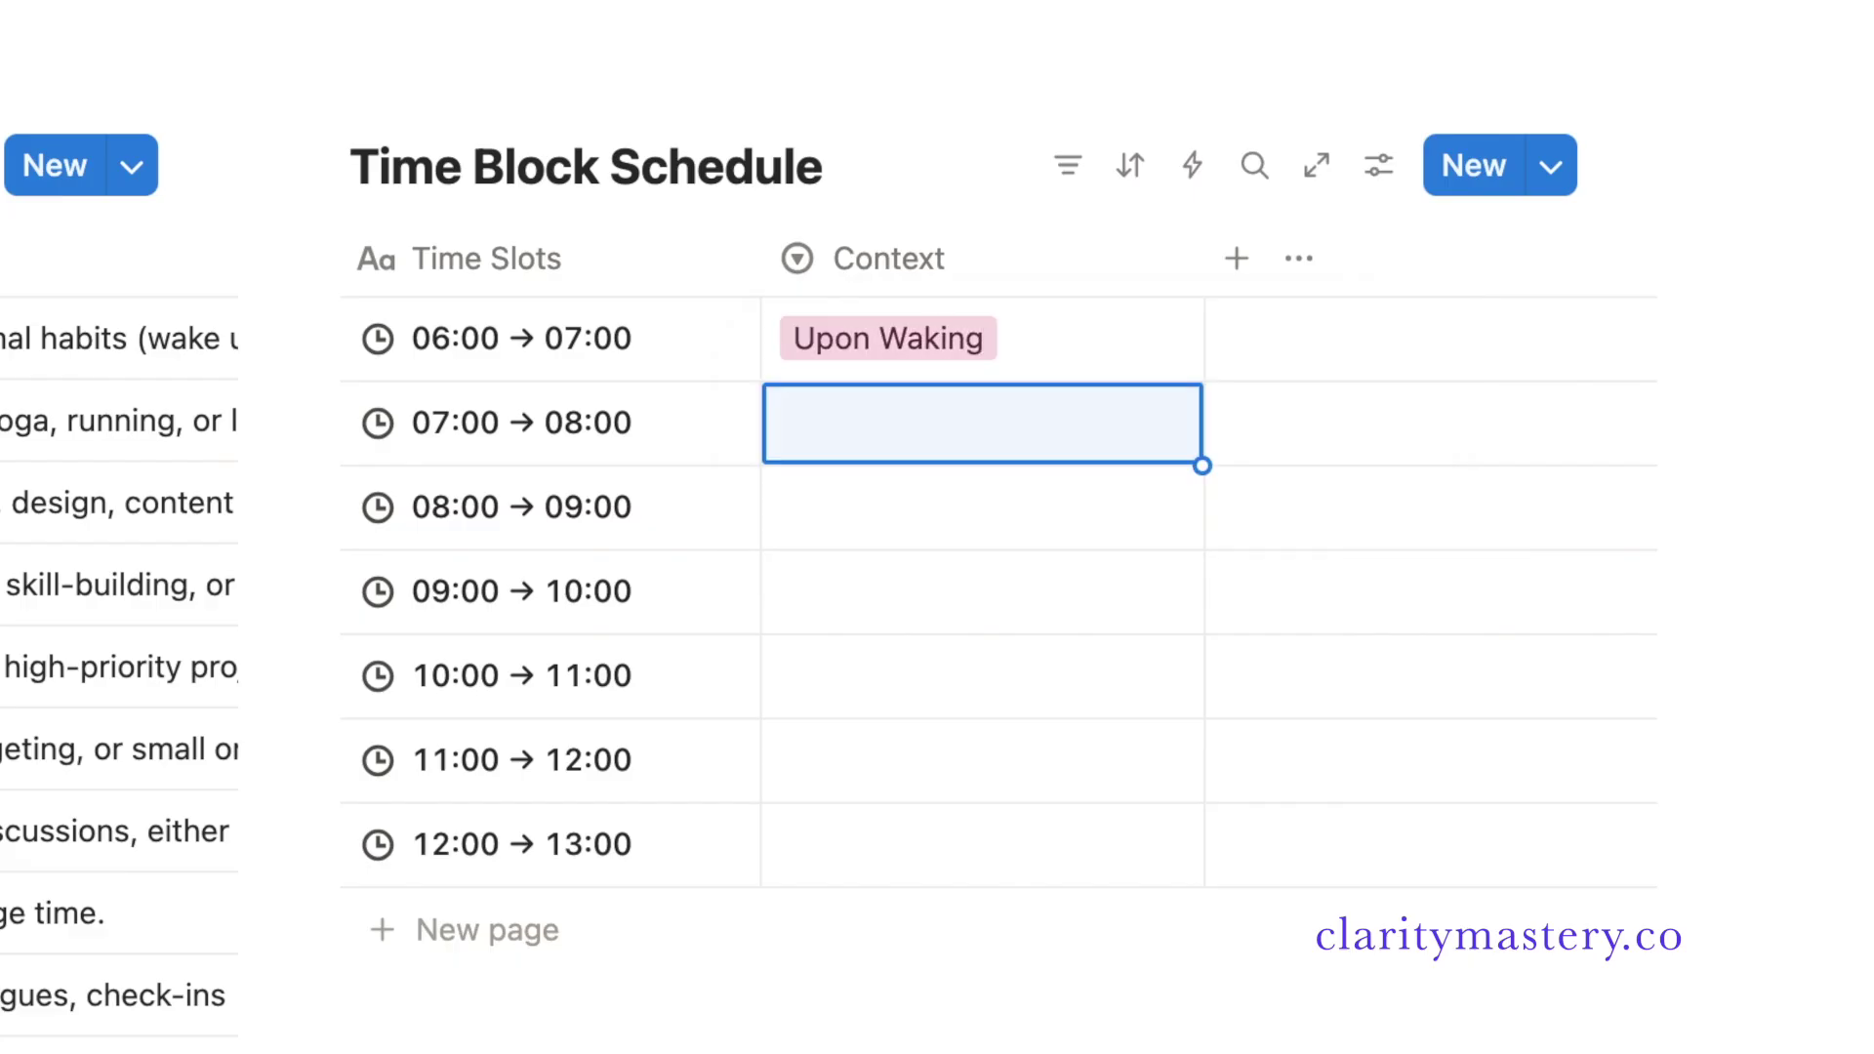
click(923, 400)
text(Morning)
key(Return)
- Tag the 08:00 and 09:00 rows Morning and the 10:00 row Midday
click(946, 531)
click(1005, 715)
click(986, 593)
click(990, 798)
click(979, 688)
text(Midday)
click(1016, 835)
- Tag the 11:00 and 12:00 rows with the Midday context
click(962, 765)
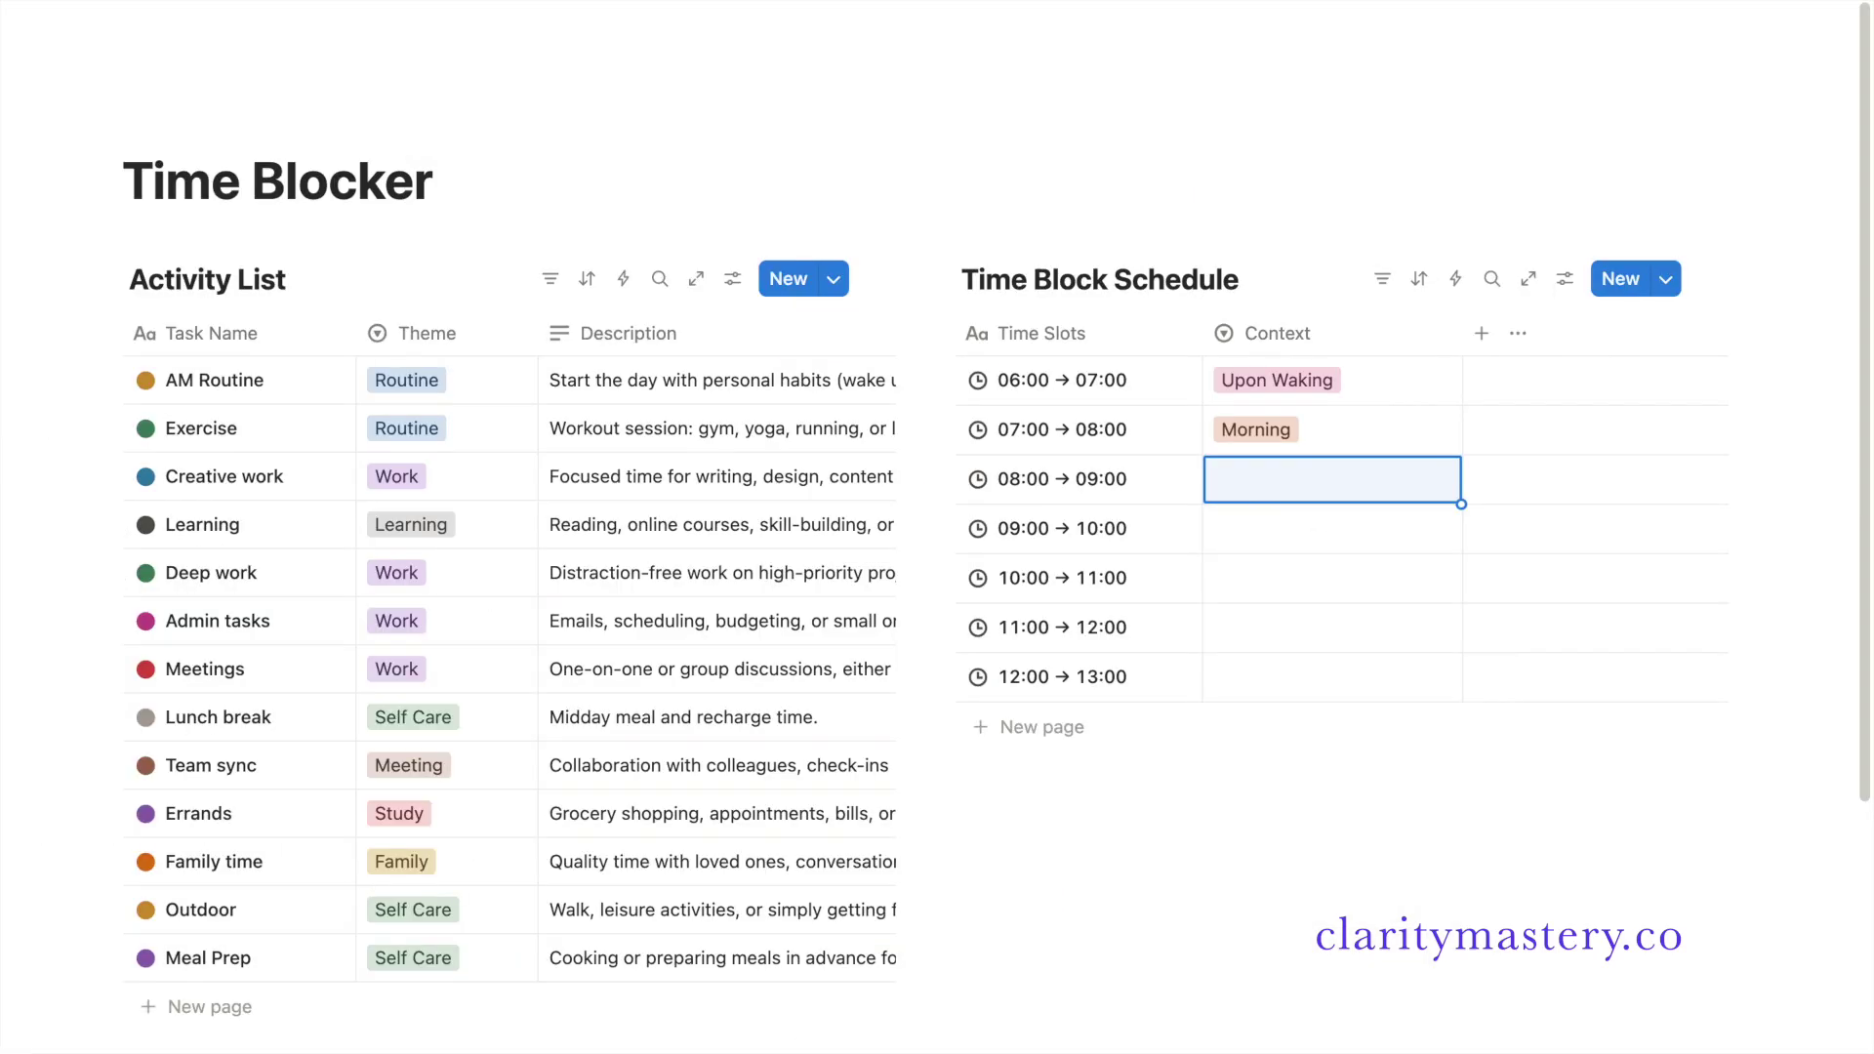
click(1332, 478)
click(1274, 602)
click(1332, 528)
click(1273, 652)
click(1332, 578)
text(Midday)
key(Return)
text(Midday)
key(Return)
key(ctrl+c)
key(Down)
key(ctrl+v)
- Add 13:00 and 18:00 rows tagged Afternoon and Evening
click(1043, 727)
text(13:00 -)
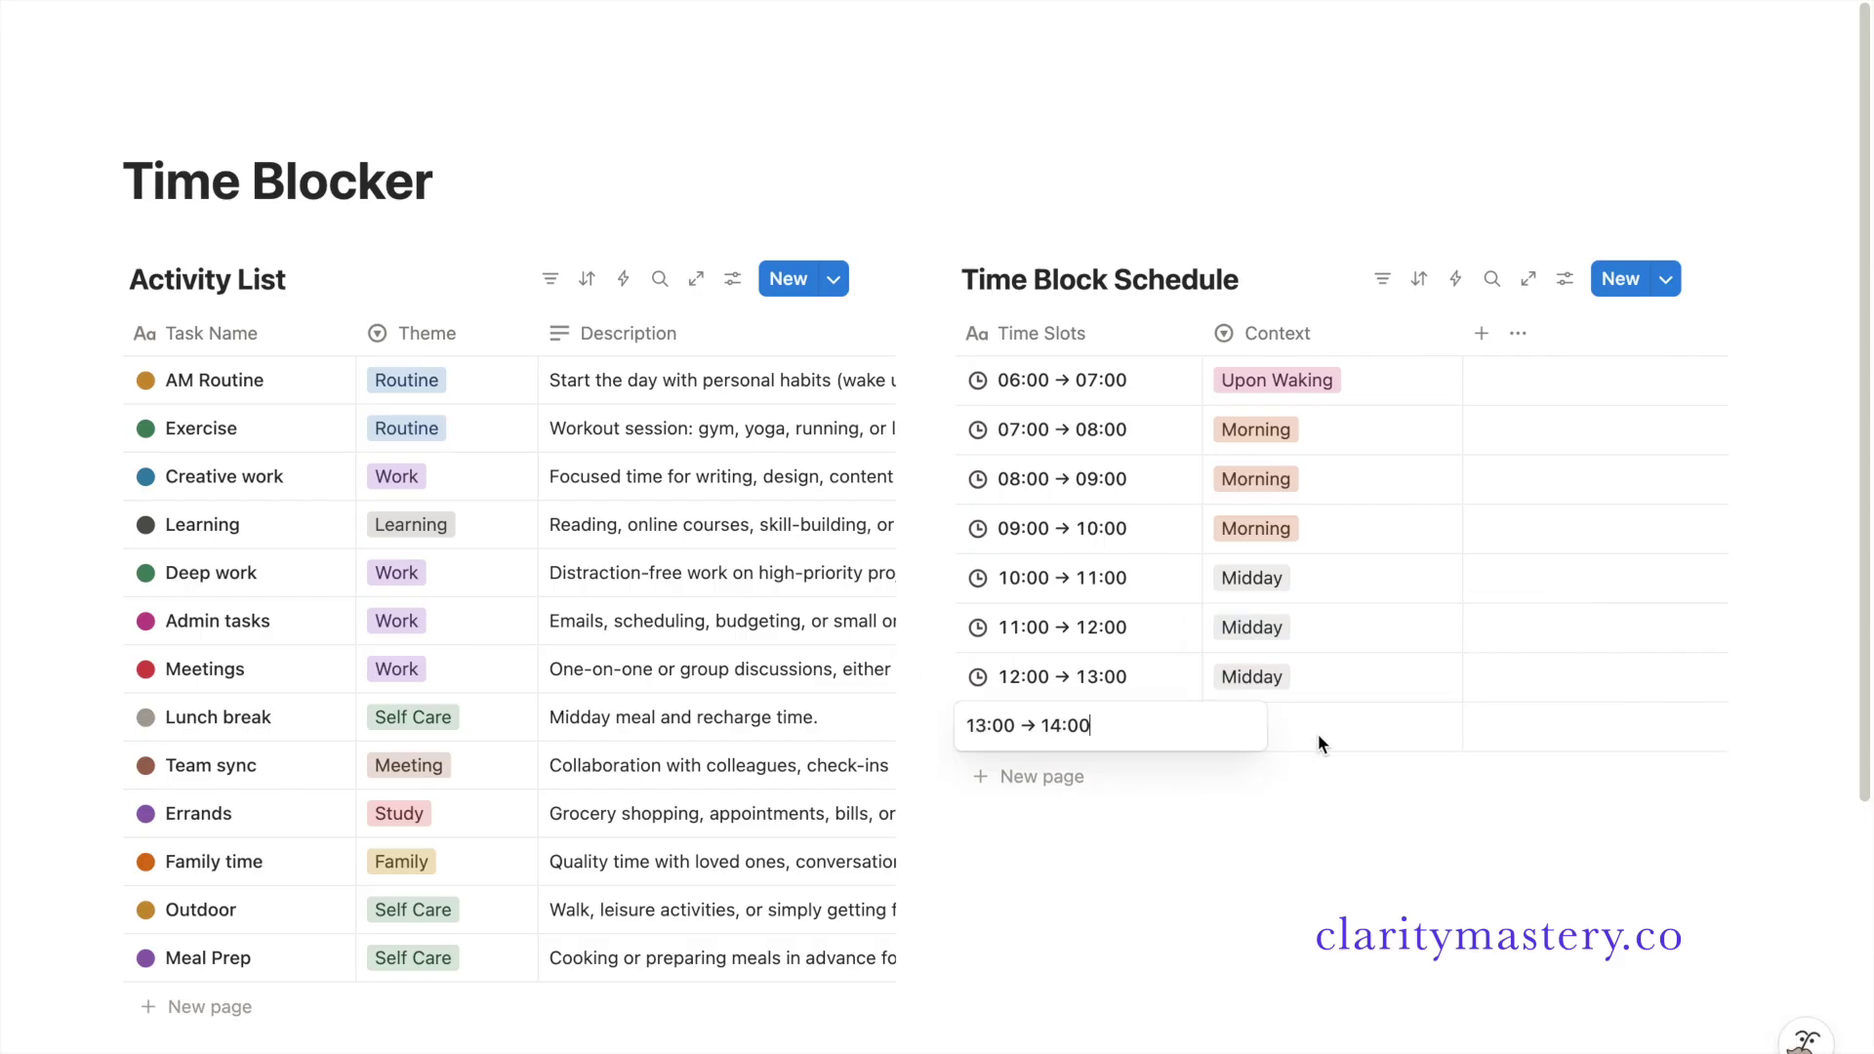
click(1332, 725)
text(Afternoon)
key(Return)
click(1063, 776)
click(1332, 775)
text(Evening)
key(Return)
- Narrow the Context column and add a Number column, entering 1 and 2 in the first rows
drag(1462, 333, 1400, 337)
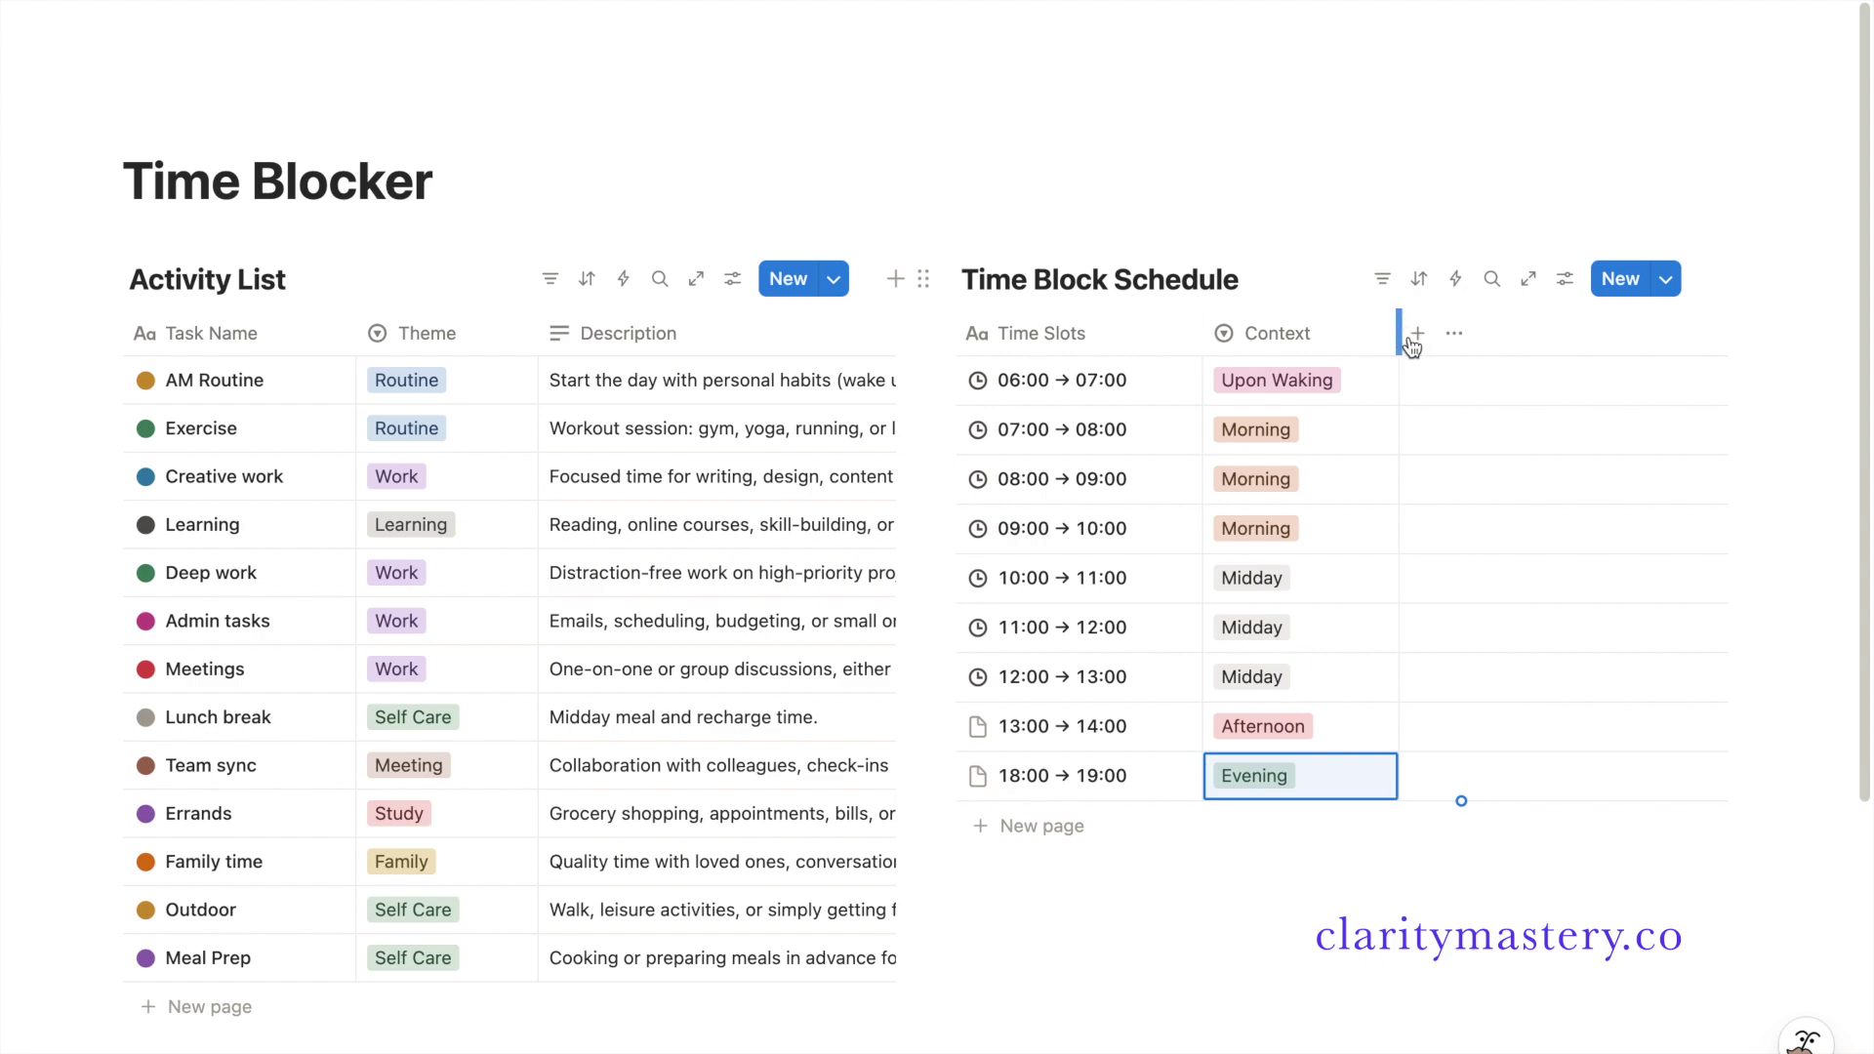
click(1416, 334)
click(1623, 577)
click(1507, 394)
text(1)
click(1500, 448)
text(2)
- Enter the numbers 3, 45, 6 and 7 for the remaining rows through 12:00
click(1493, 478)
text(3)
click(1482, 528)
text(45)
click(1460, 629)
text(6)
click(1469, 677)
text(7)
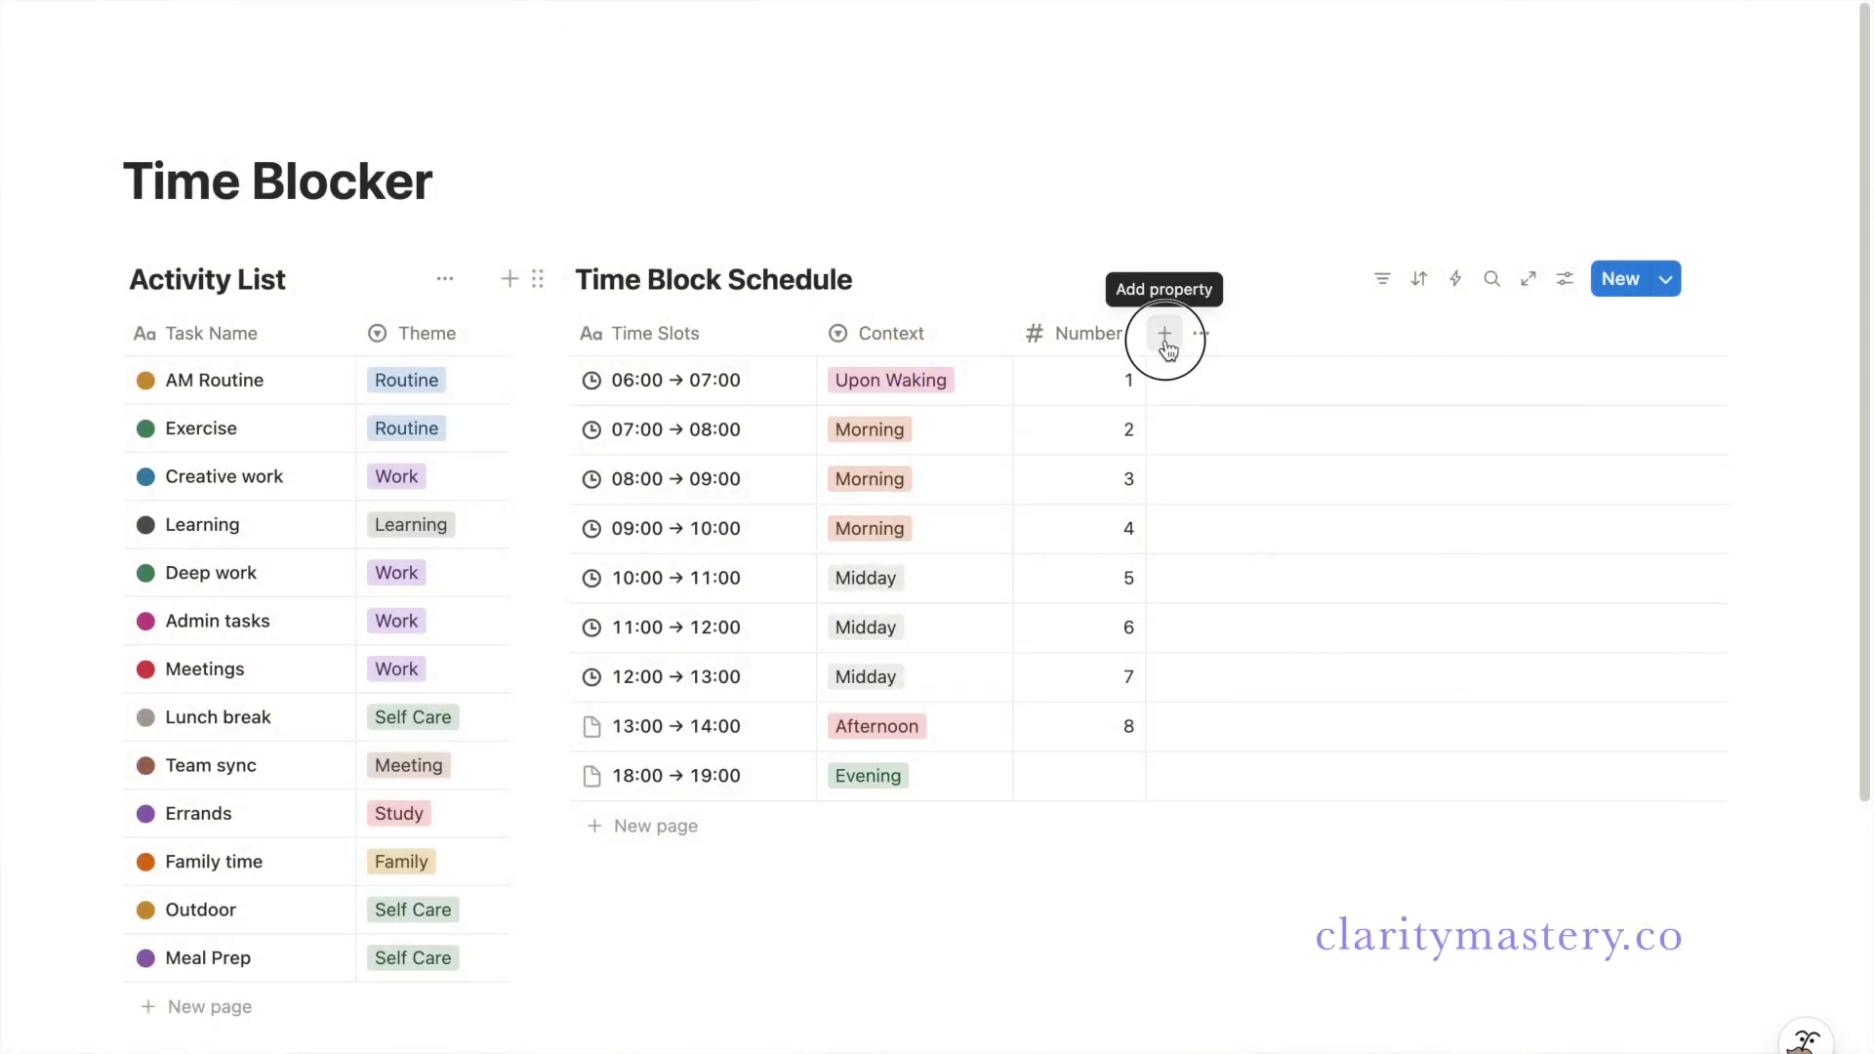
- Add a two-way relation to Activity List named Mon, with the related property also named Mon
click(1166, 337)
scroll(1325, 563, down, 5)
click(1309, 611)
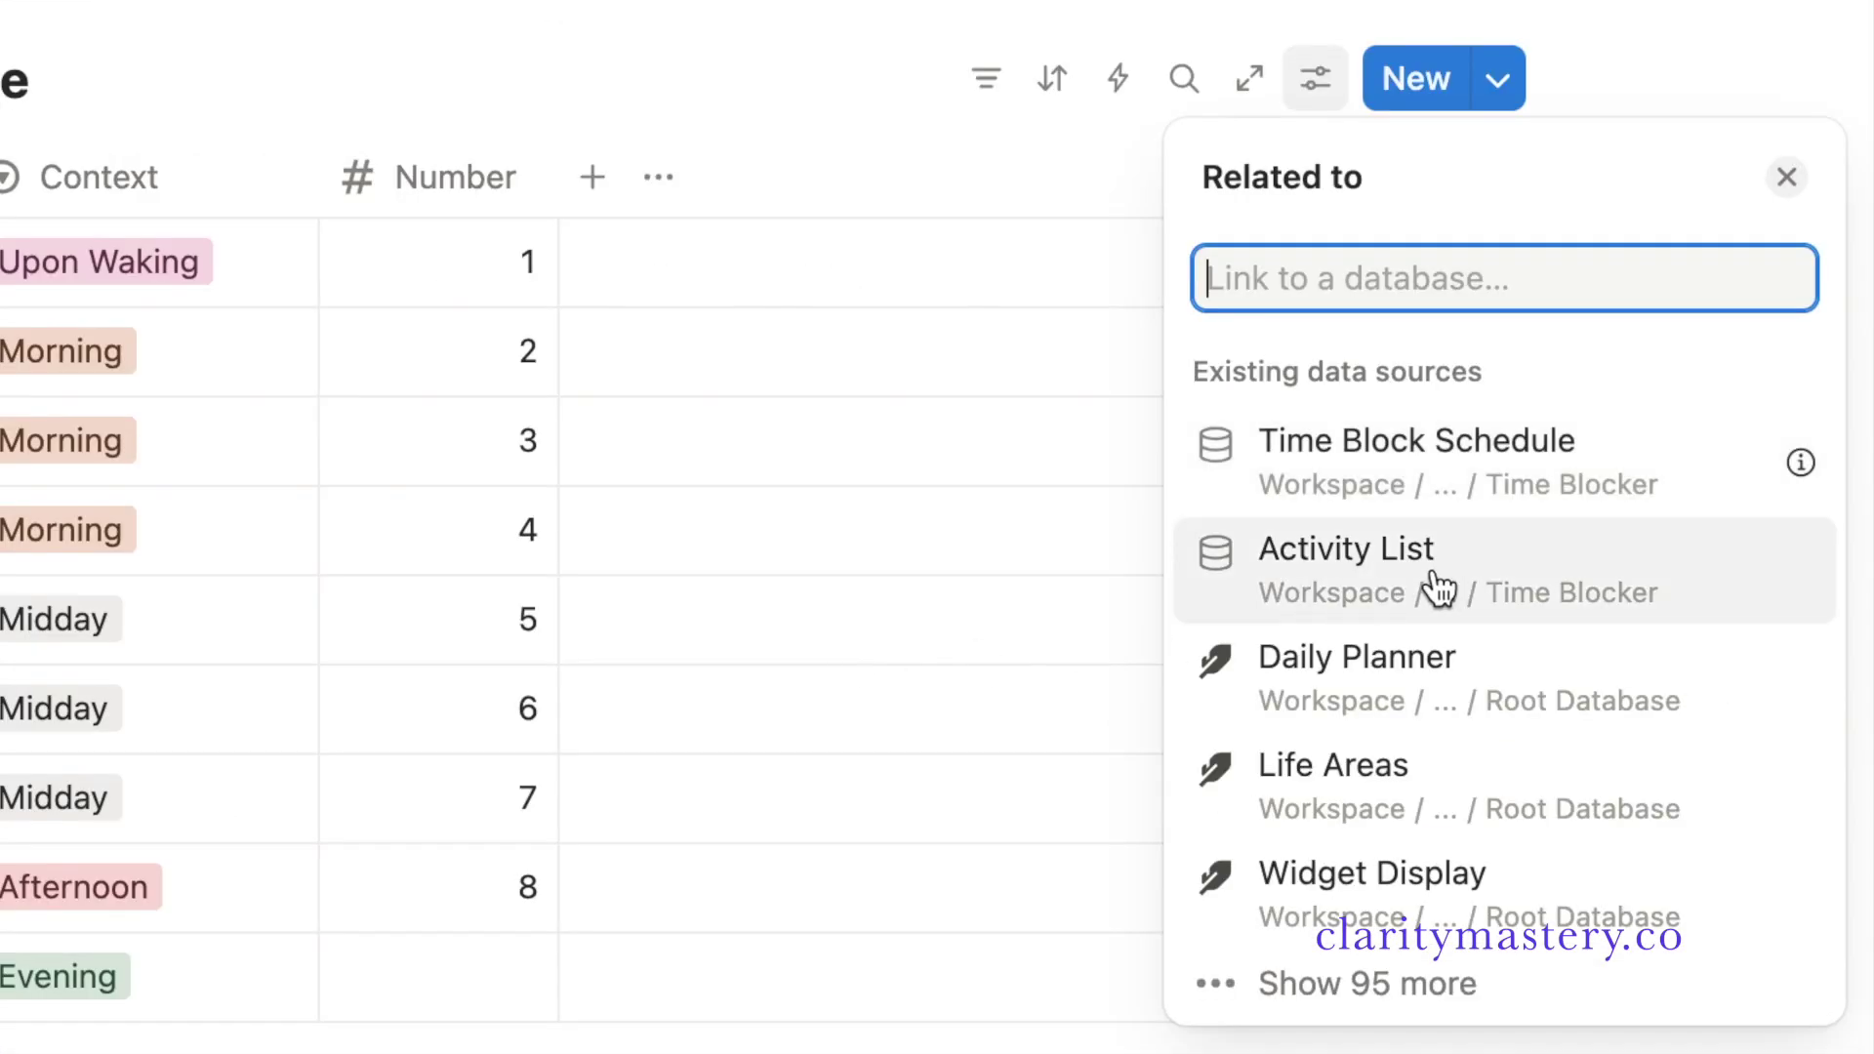
click(1519, 602)
triple_click(1386, 277)
text(Mon)
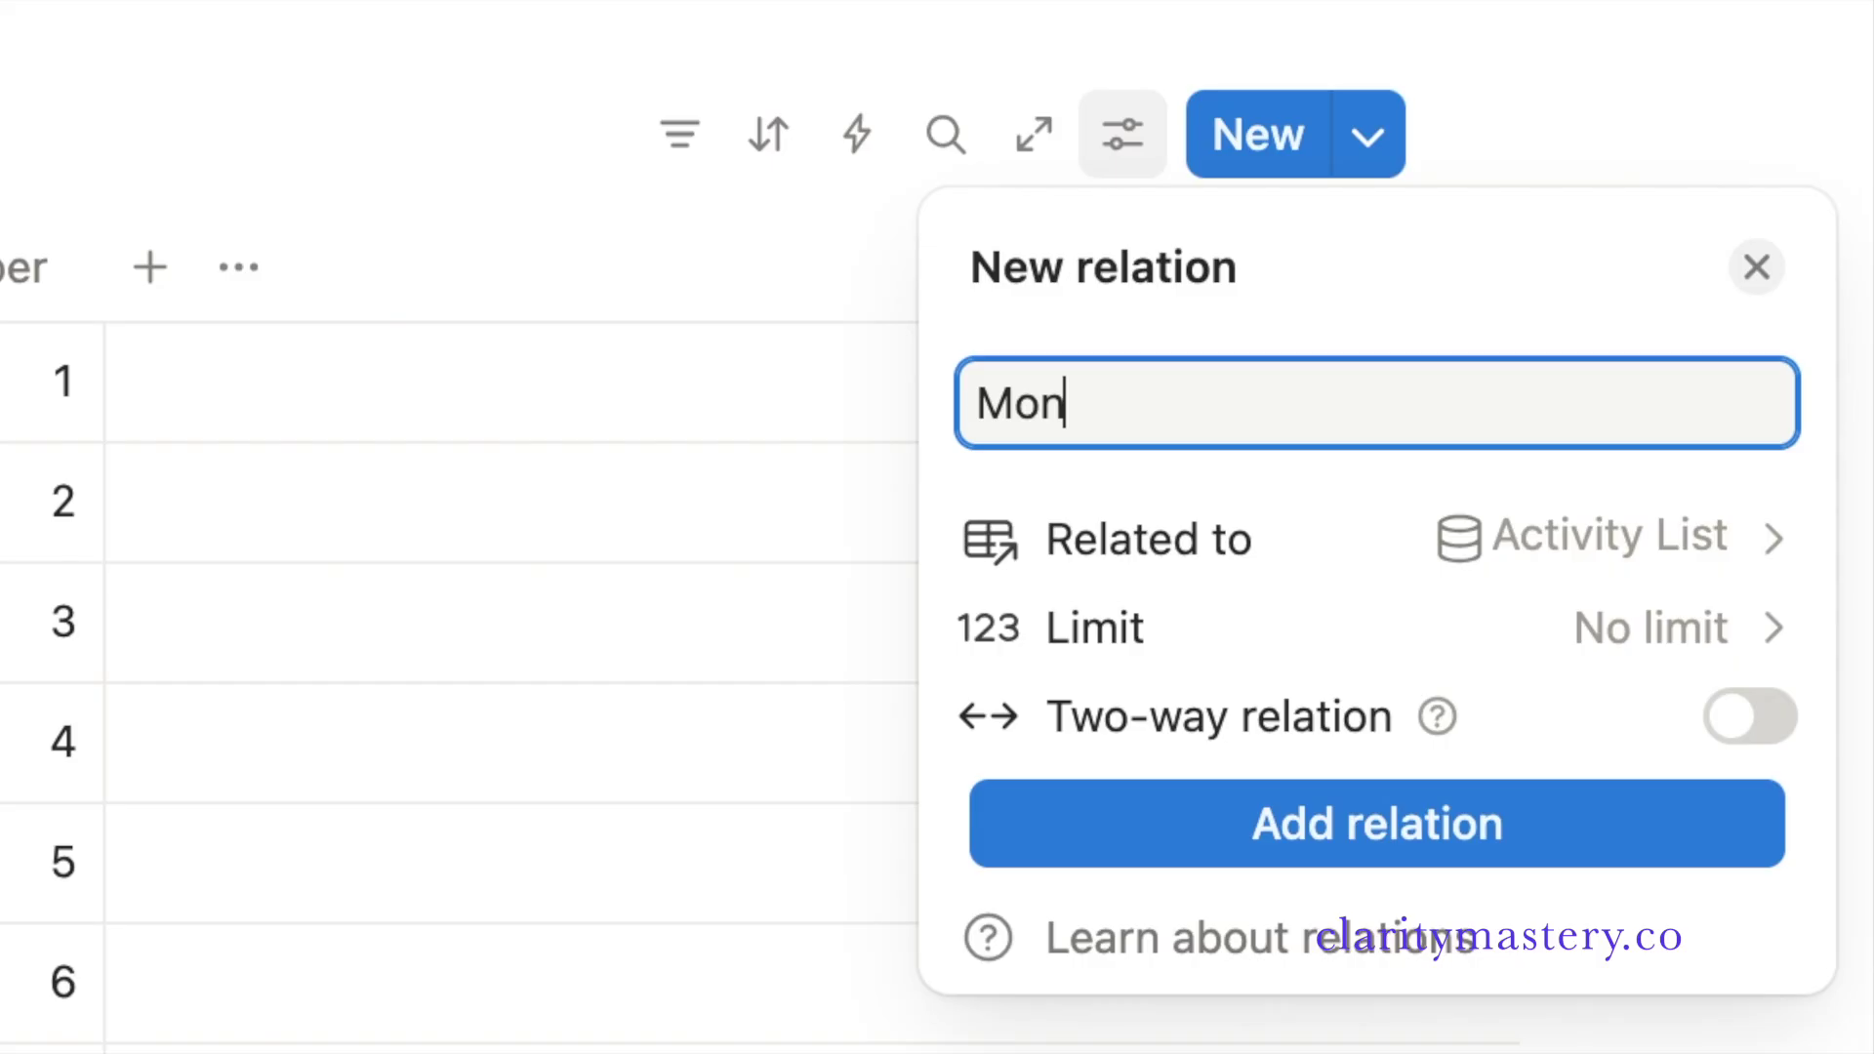
click(1741, 724)
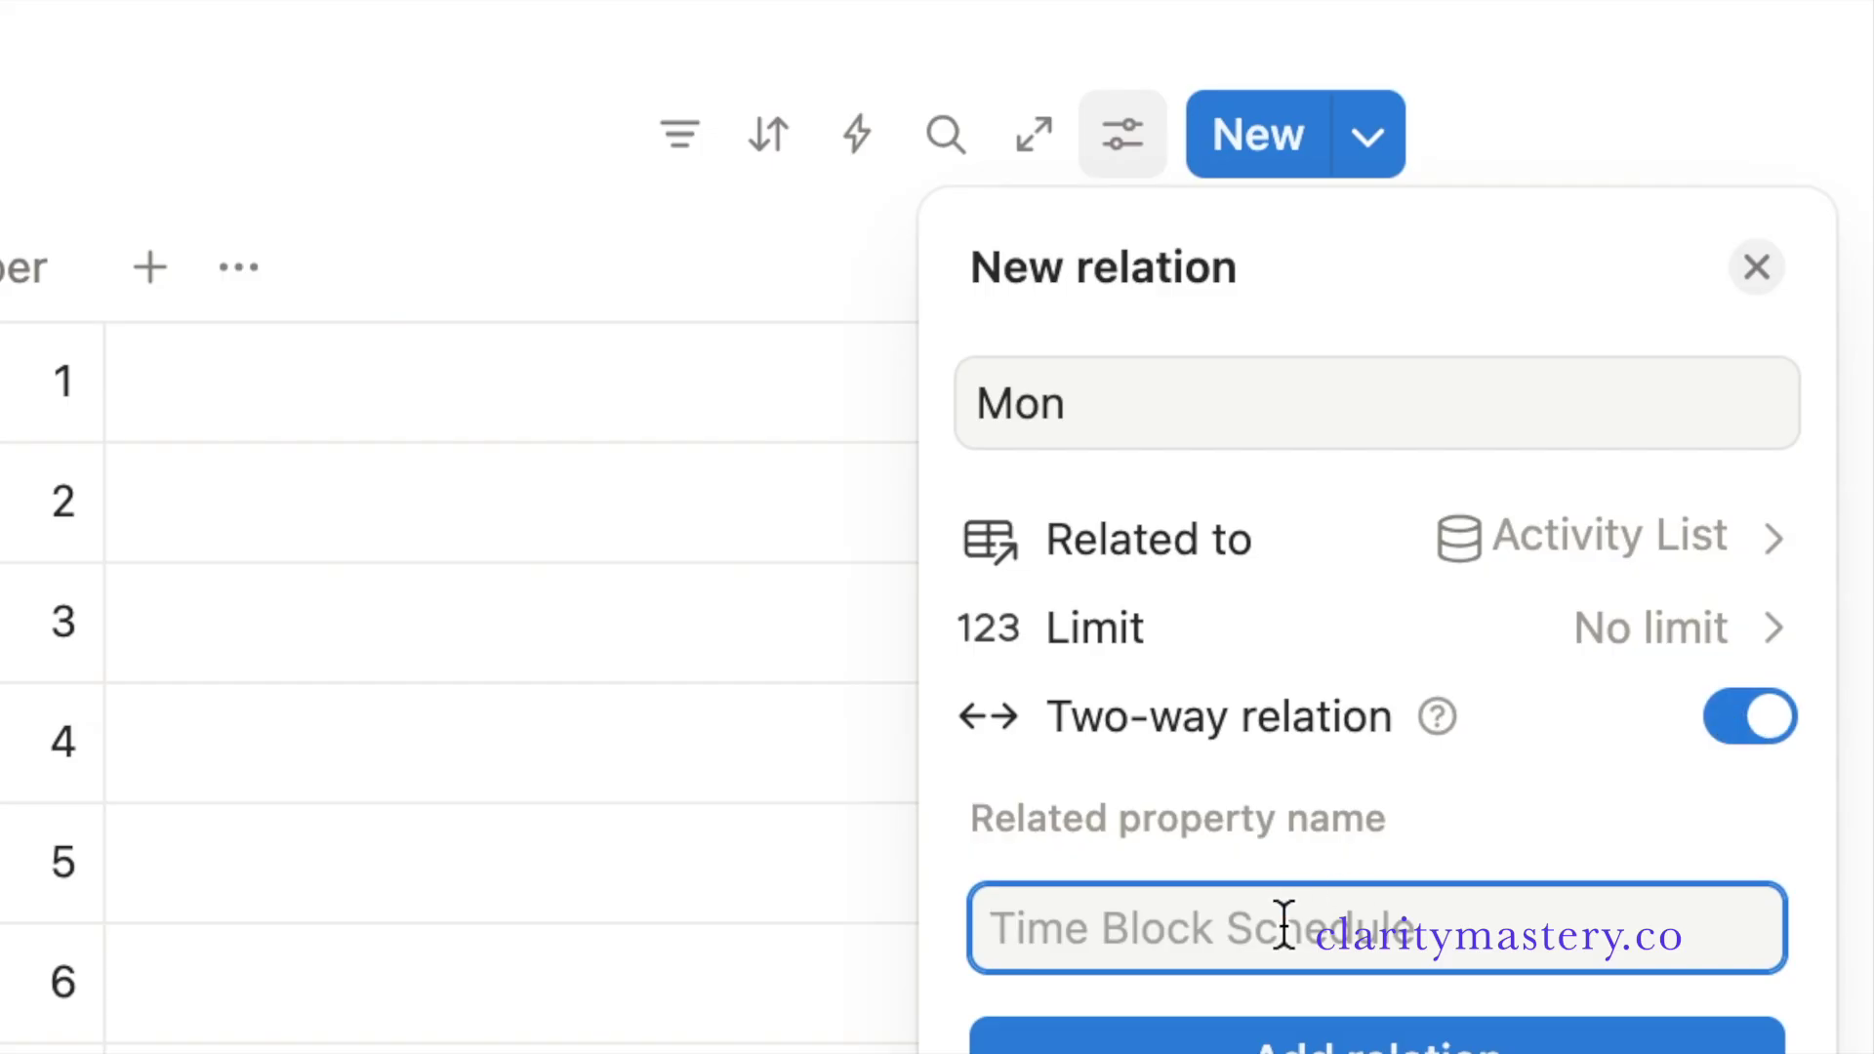
text(Mon)
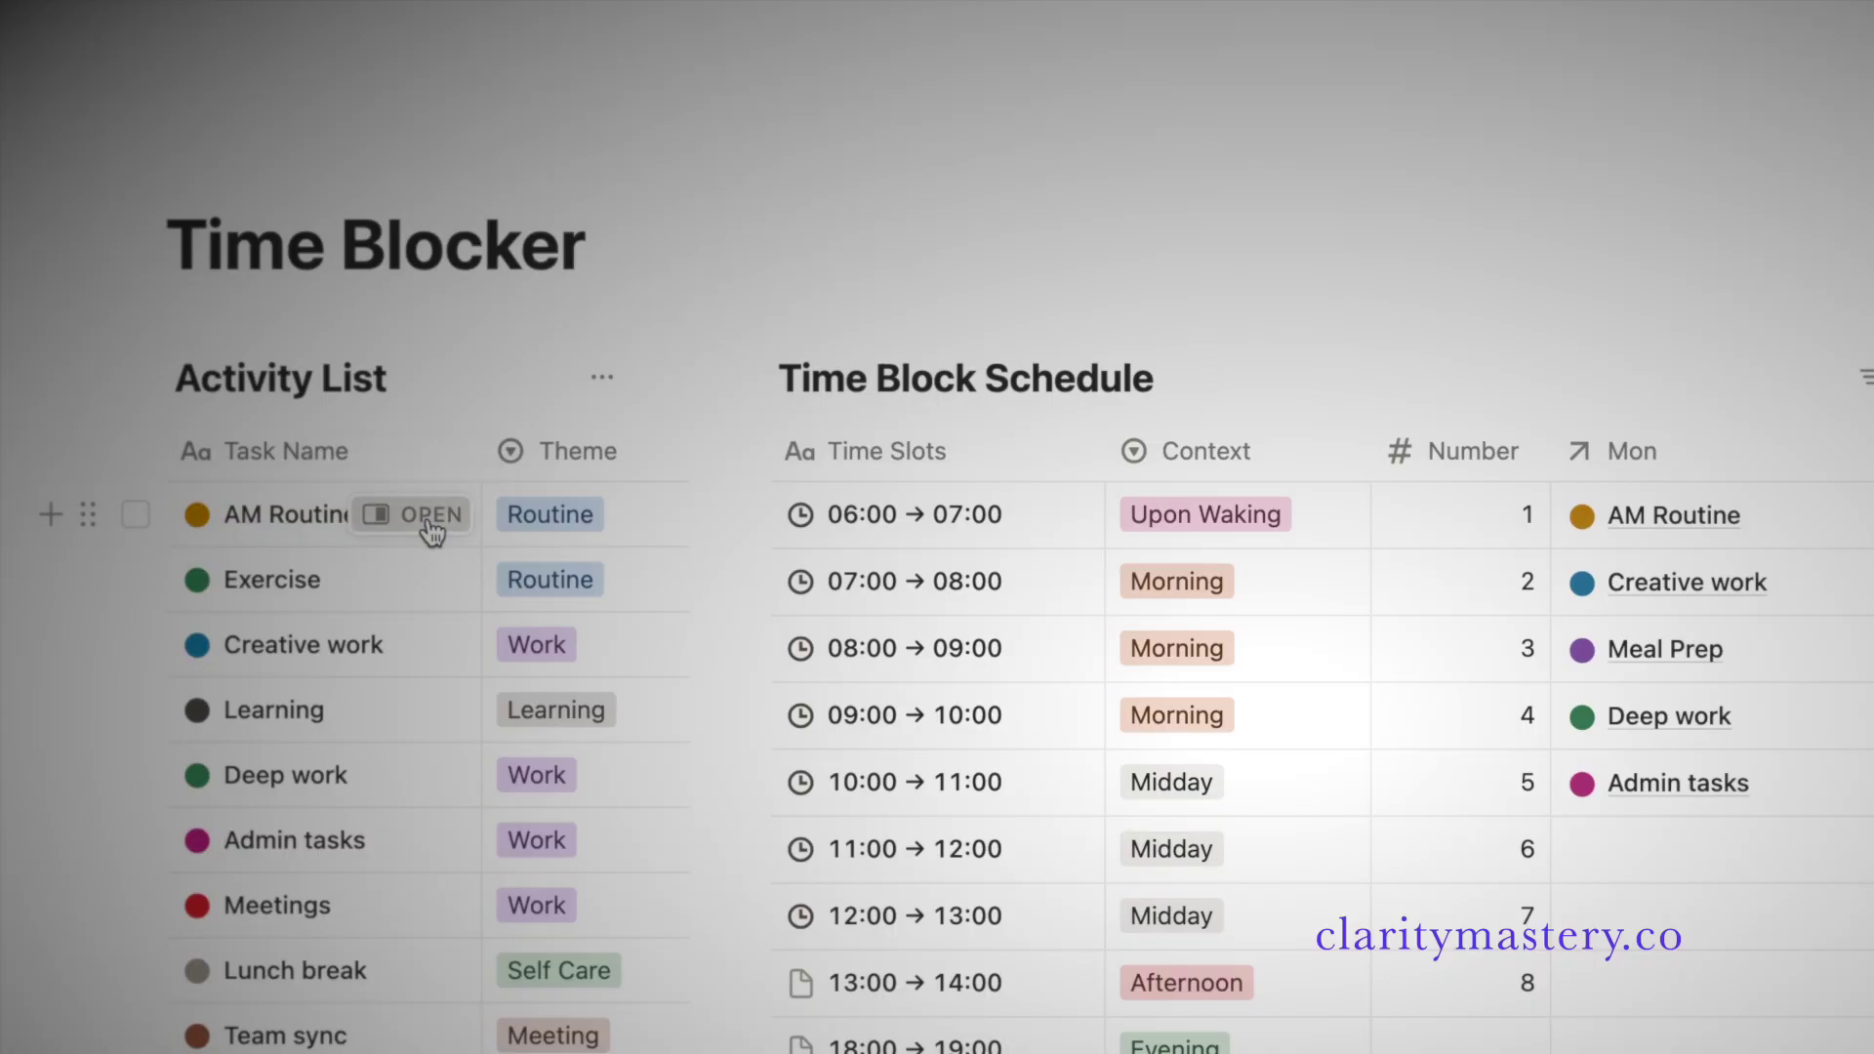
click(431, 524)
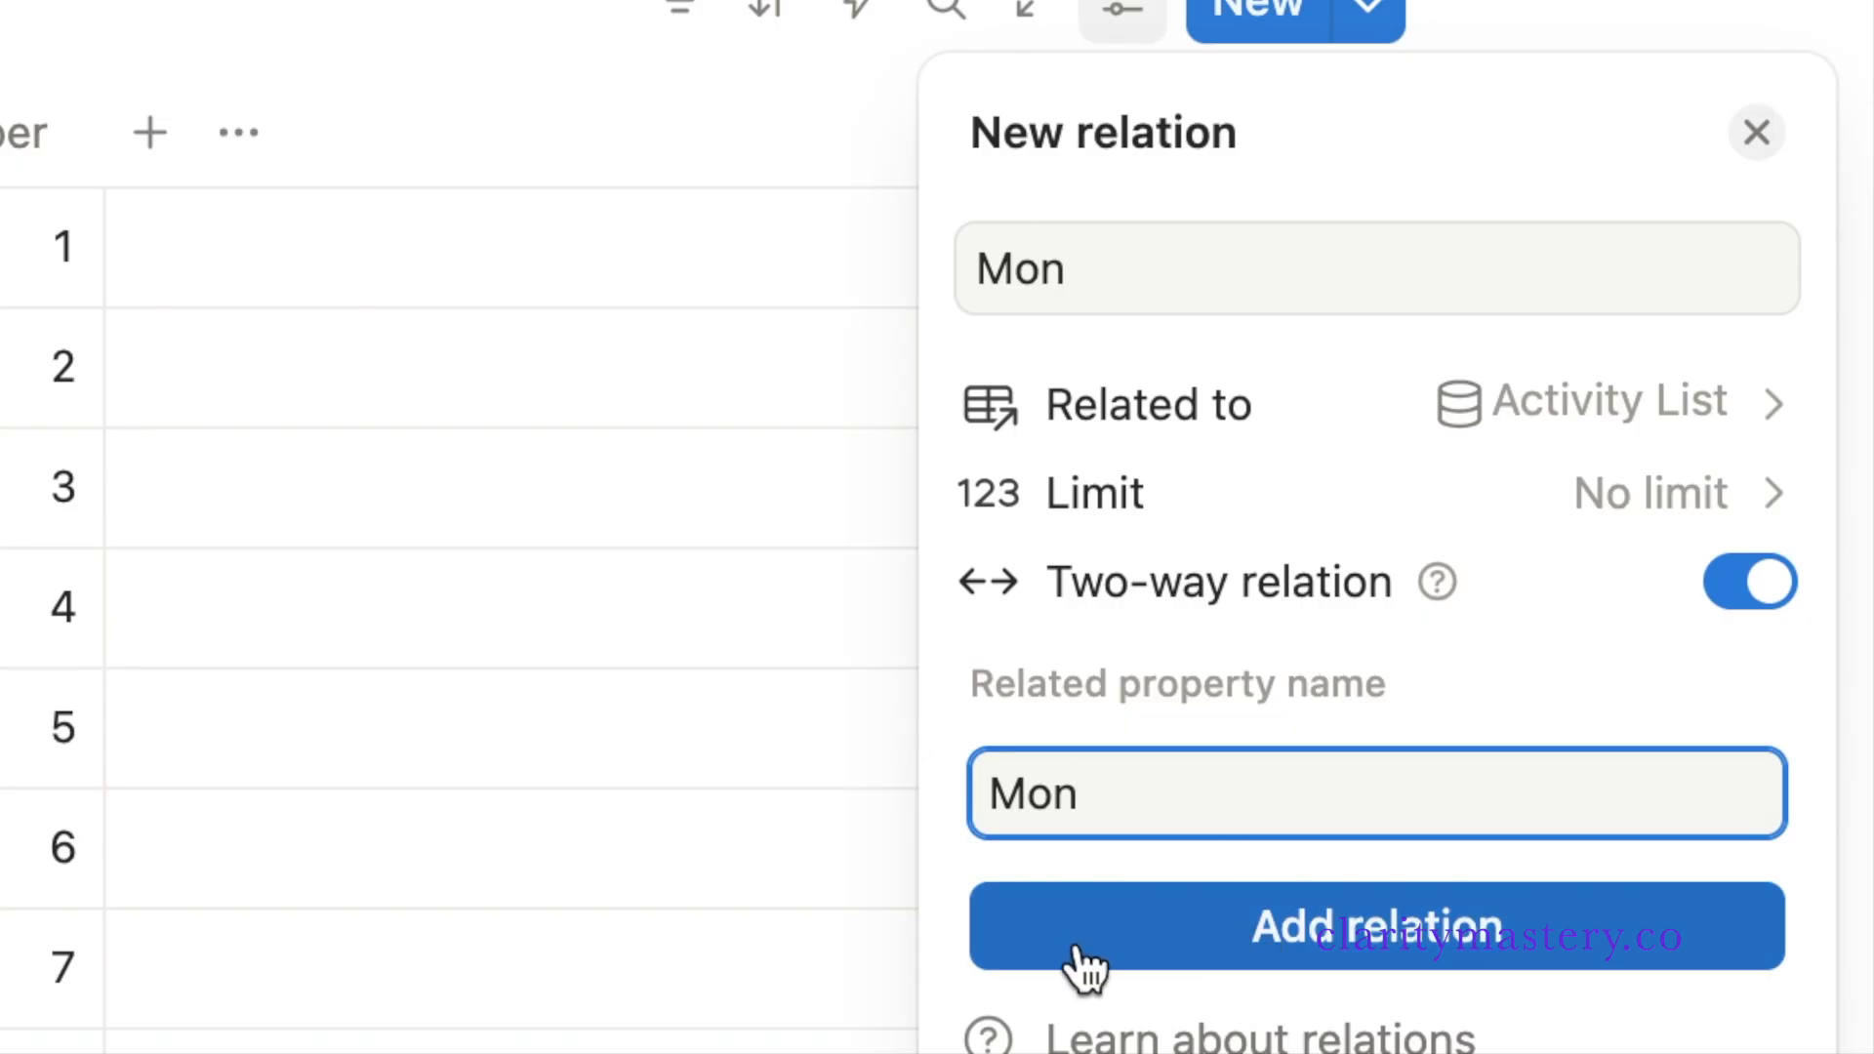
- Create the Mon column, linking AM Routine to 06:00 and Deep work to 07:00 instead of Creative work
click(1073, 956)
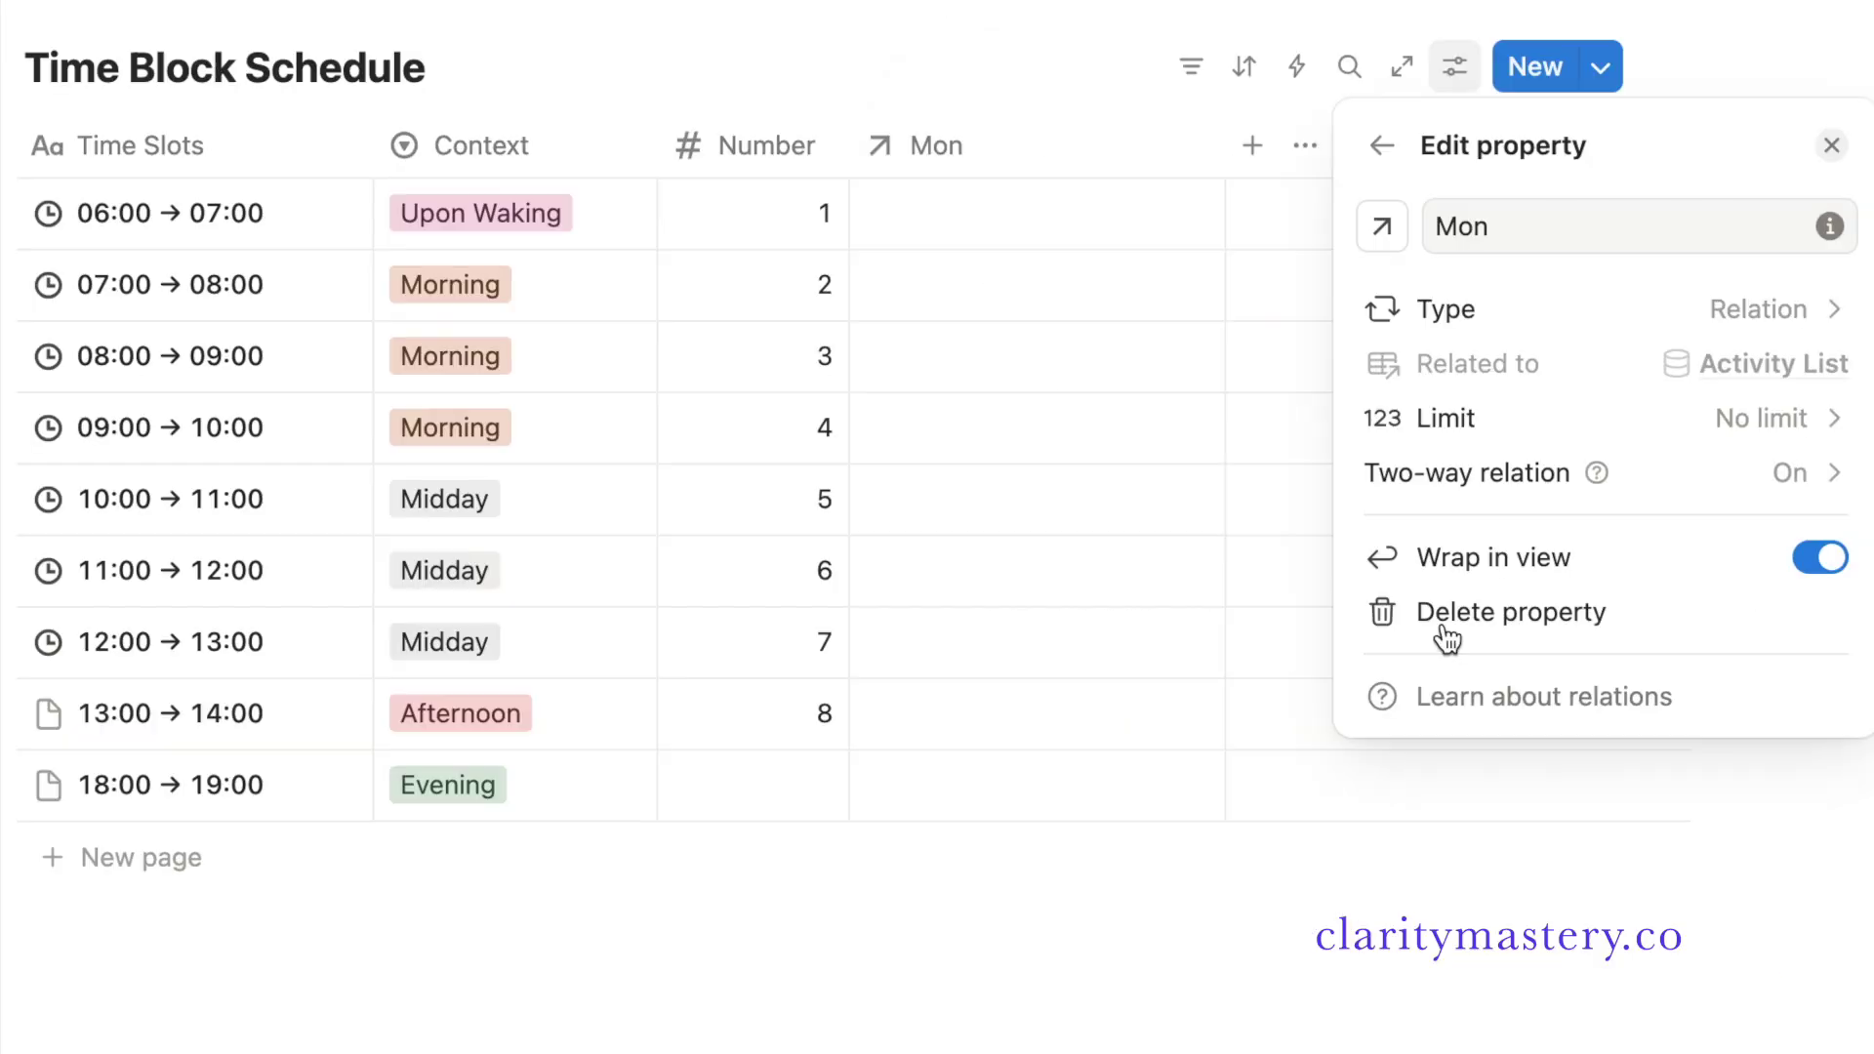
click(1148, 279)
click(1016, 214)
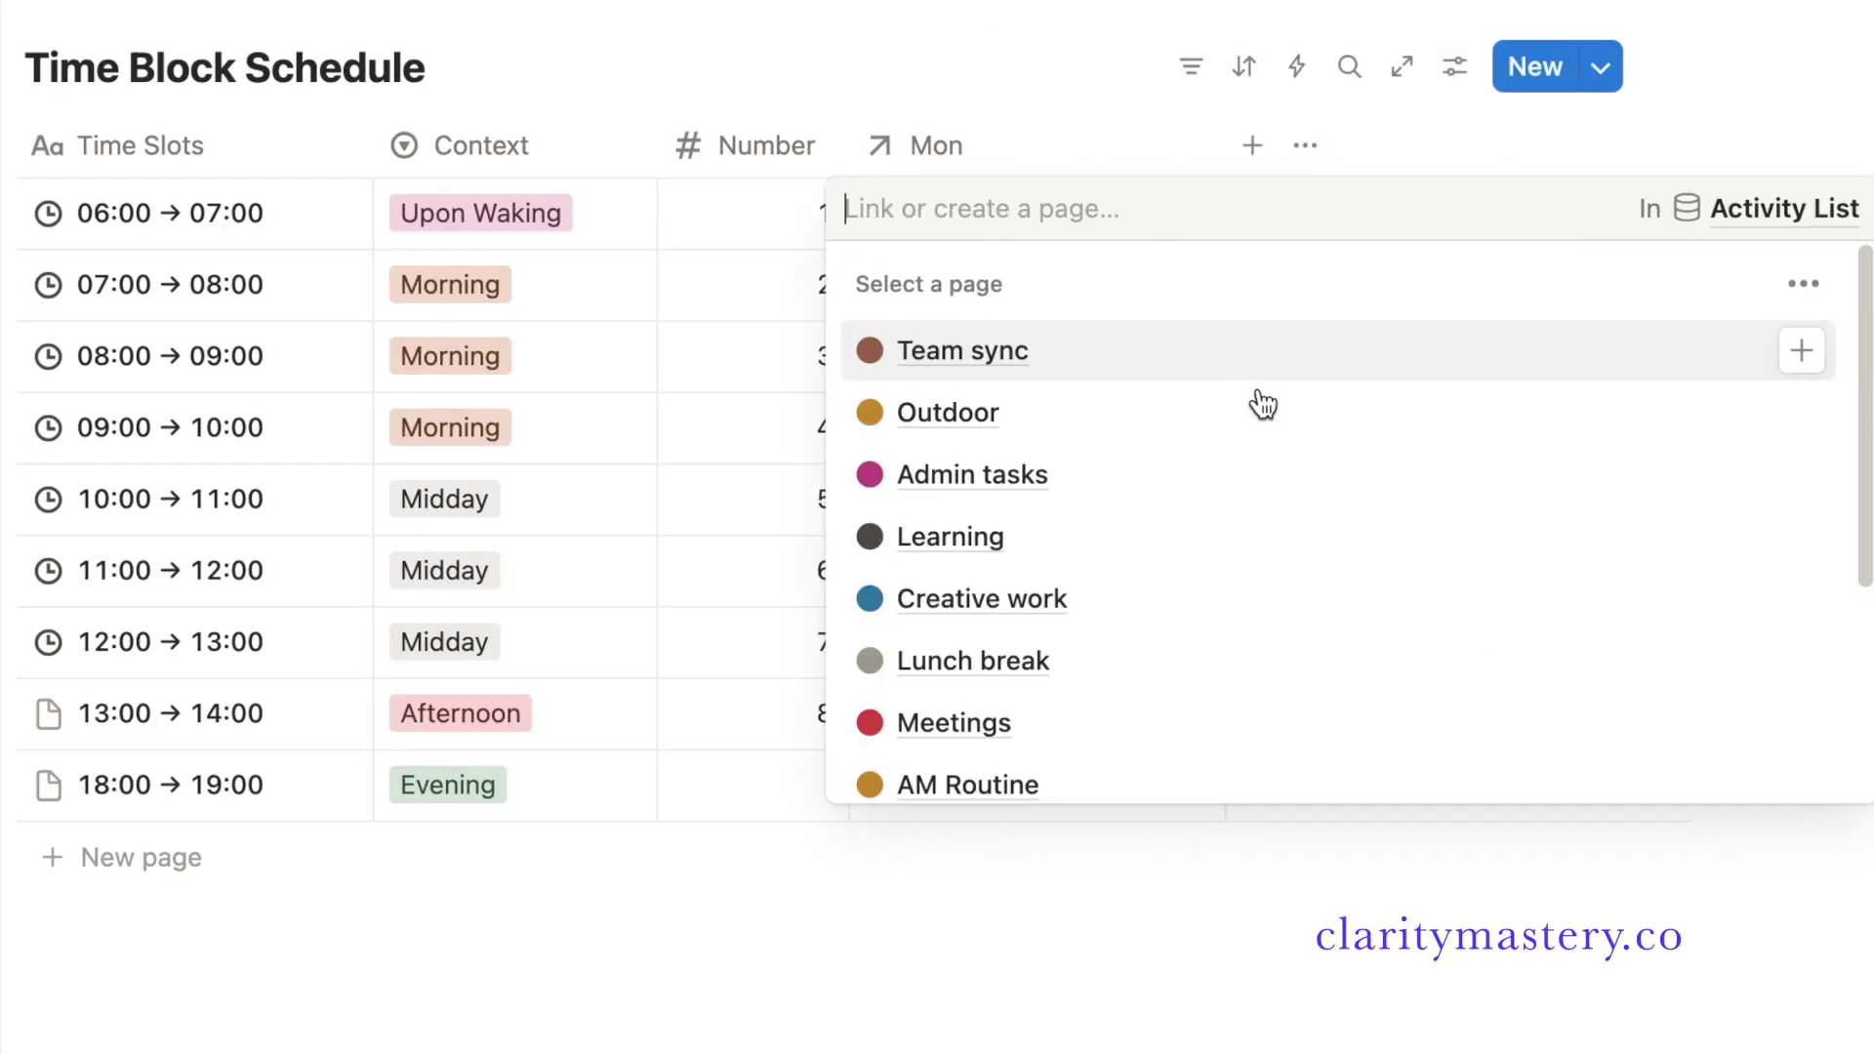
click(1799, 754)
click(1092, 58)
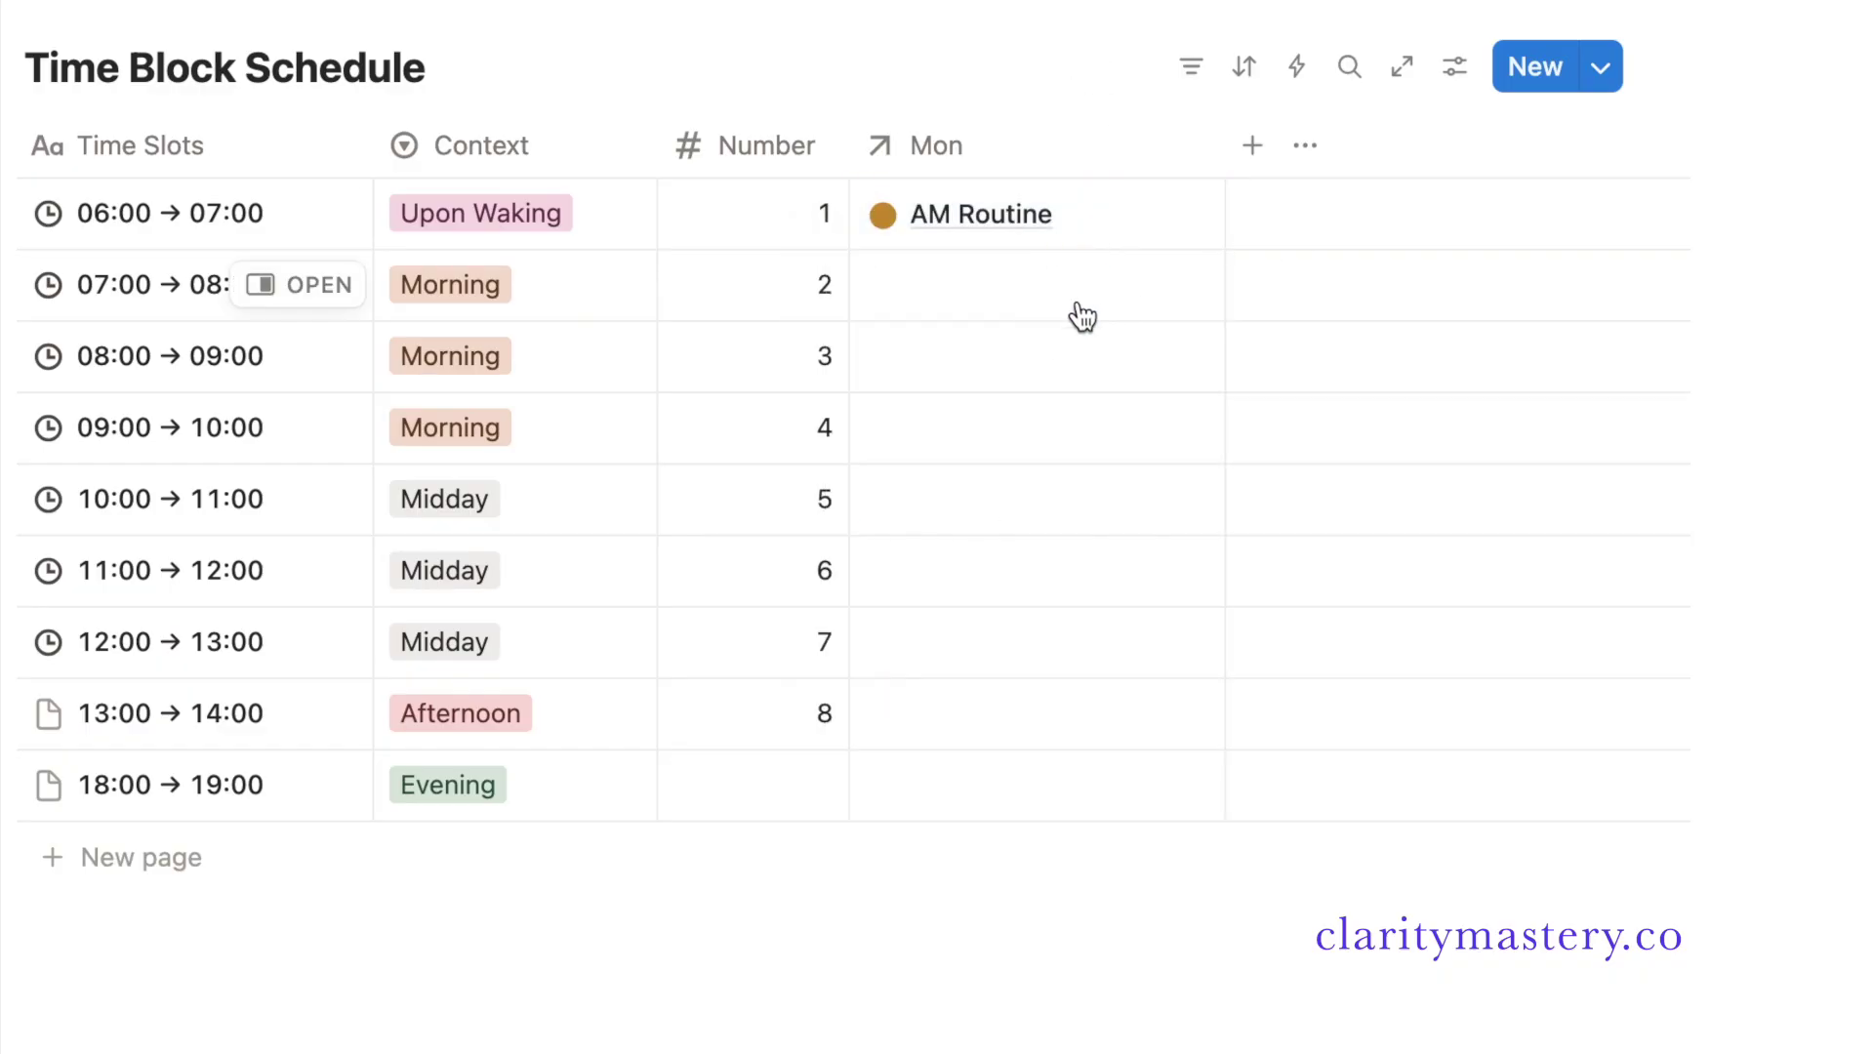
click(1082, 315)
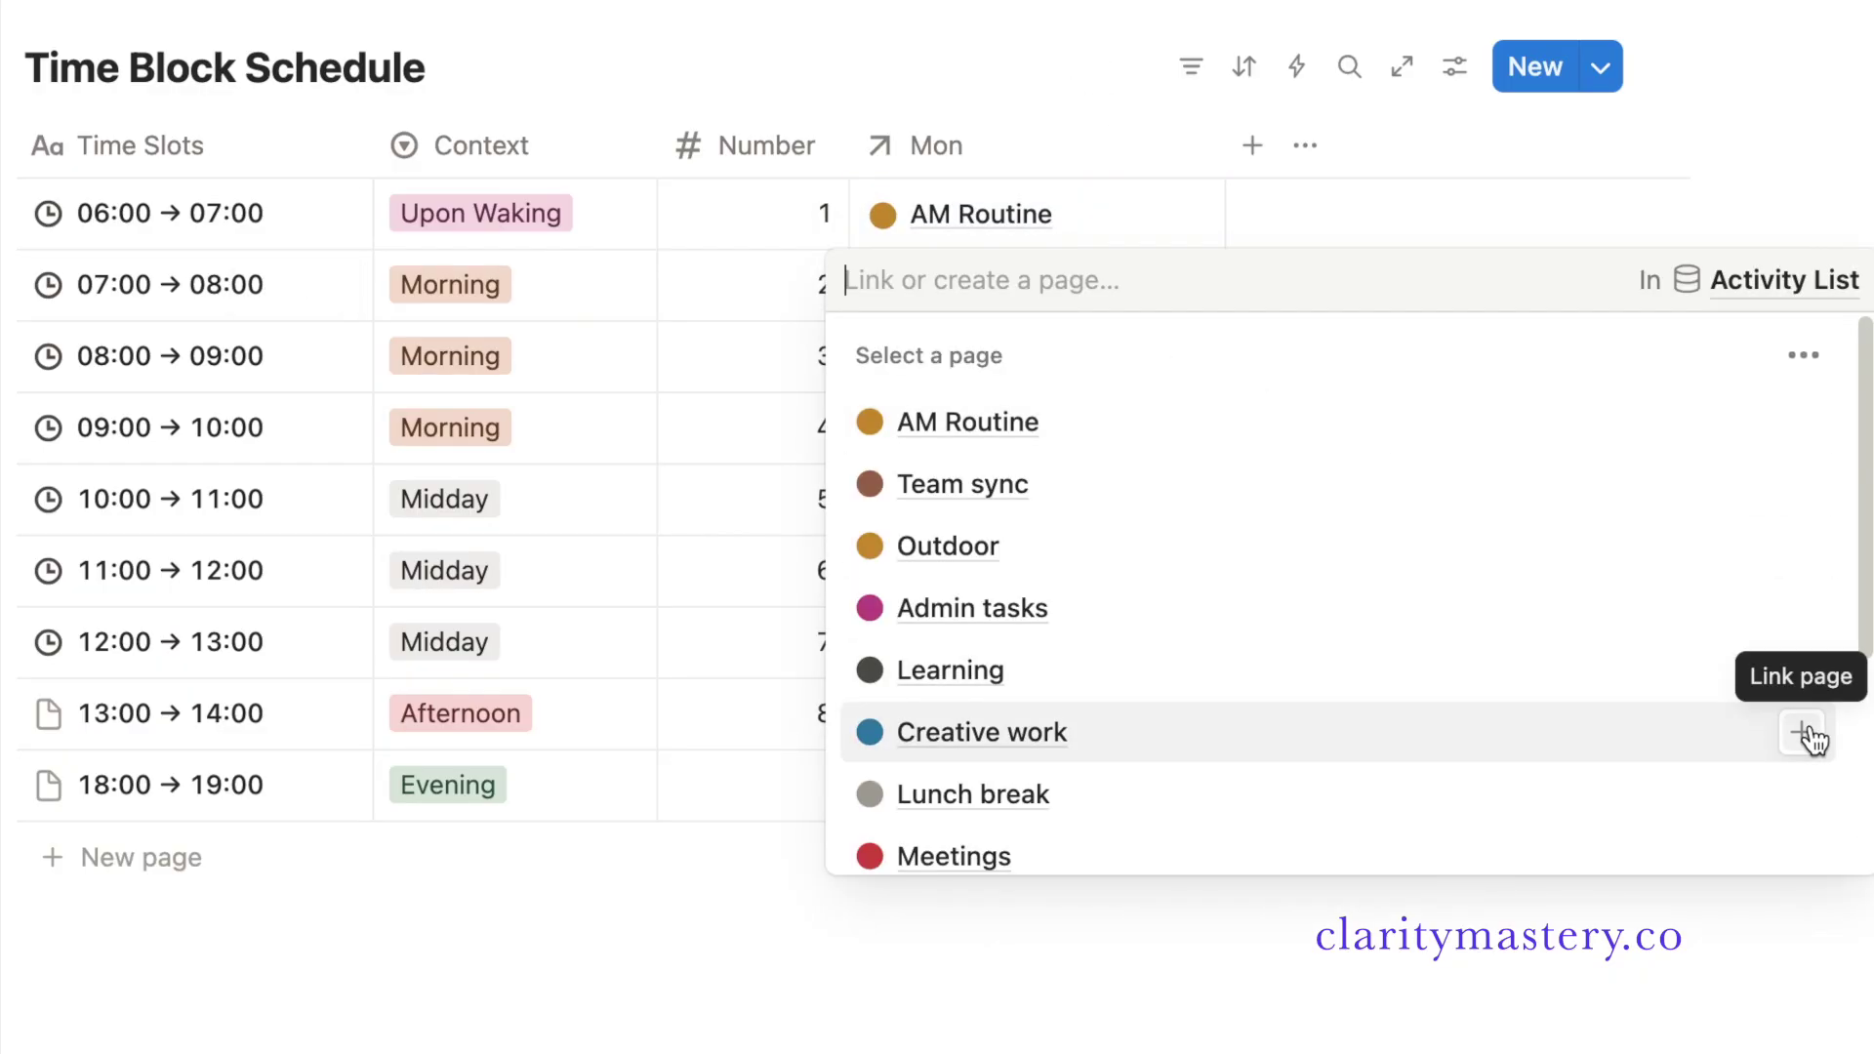
click(1802, 733)
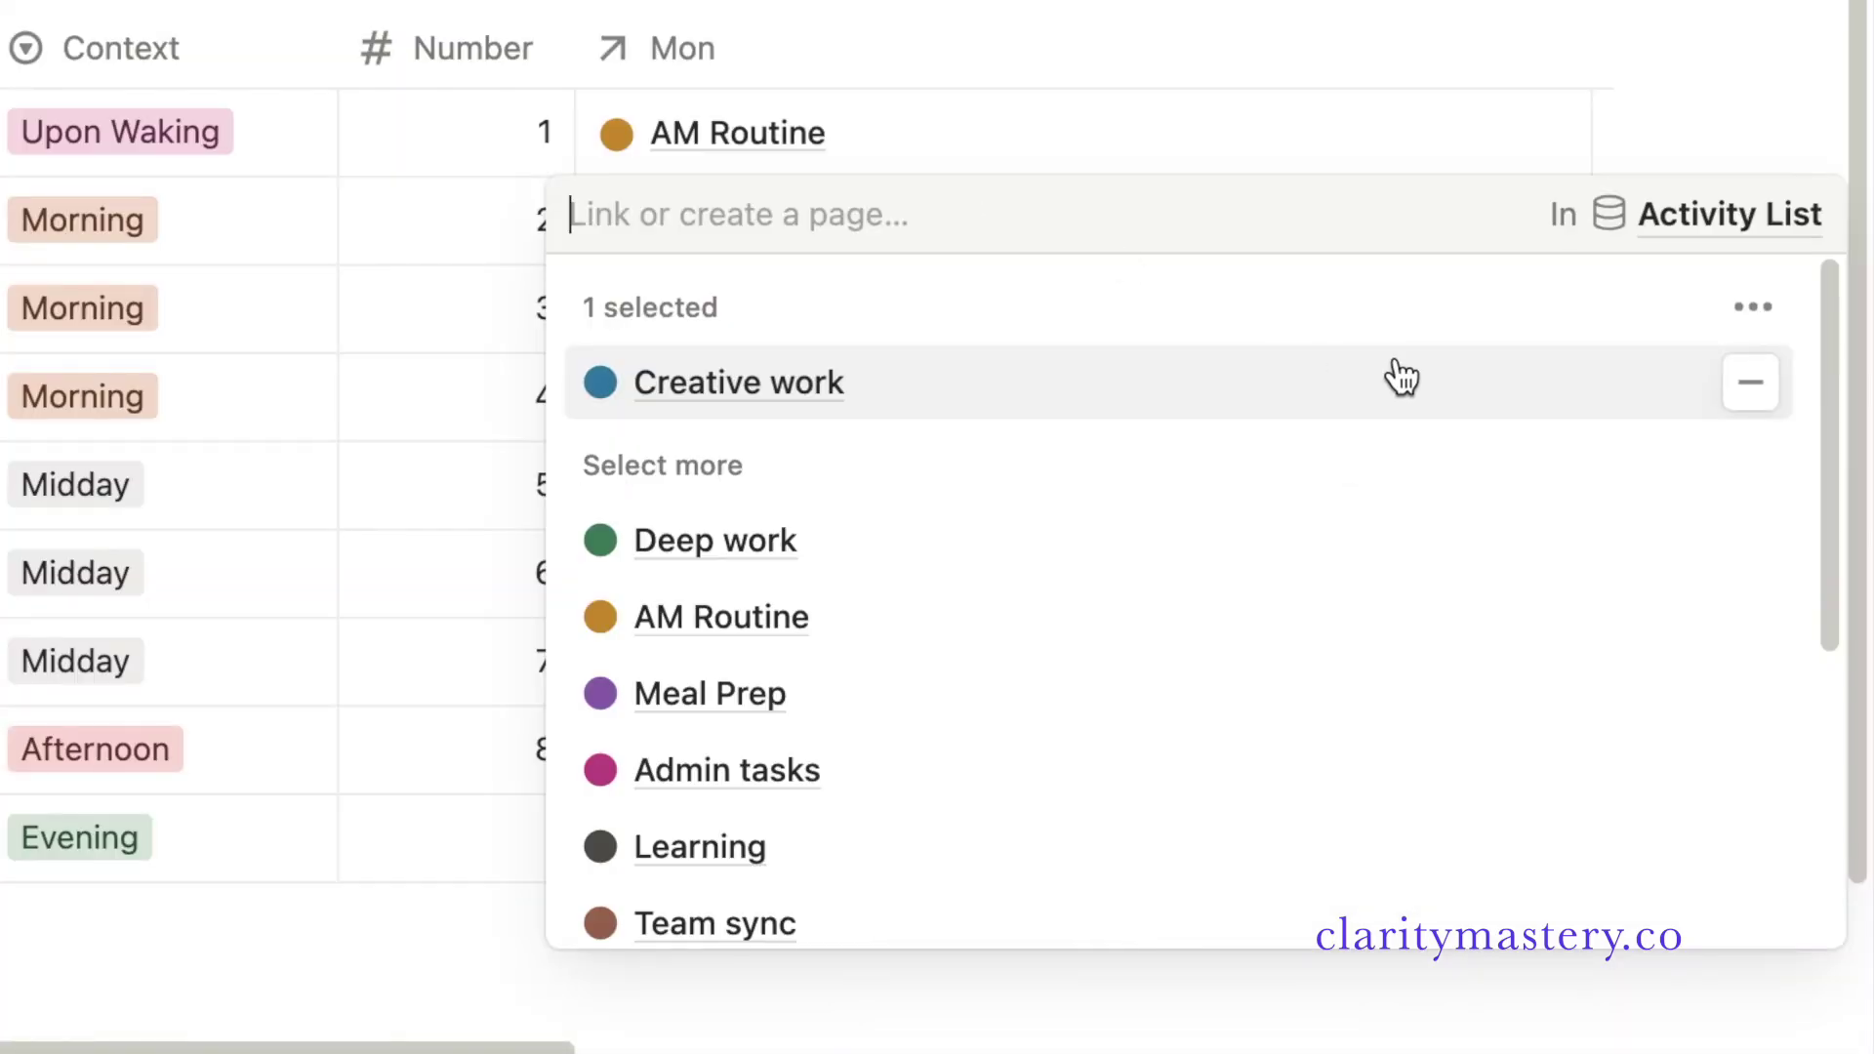
click(1754, 398)
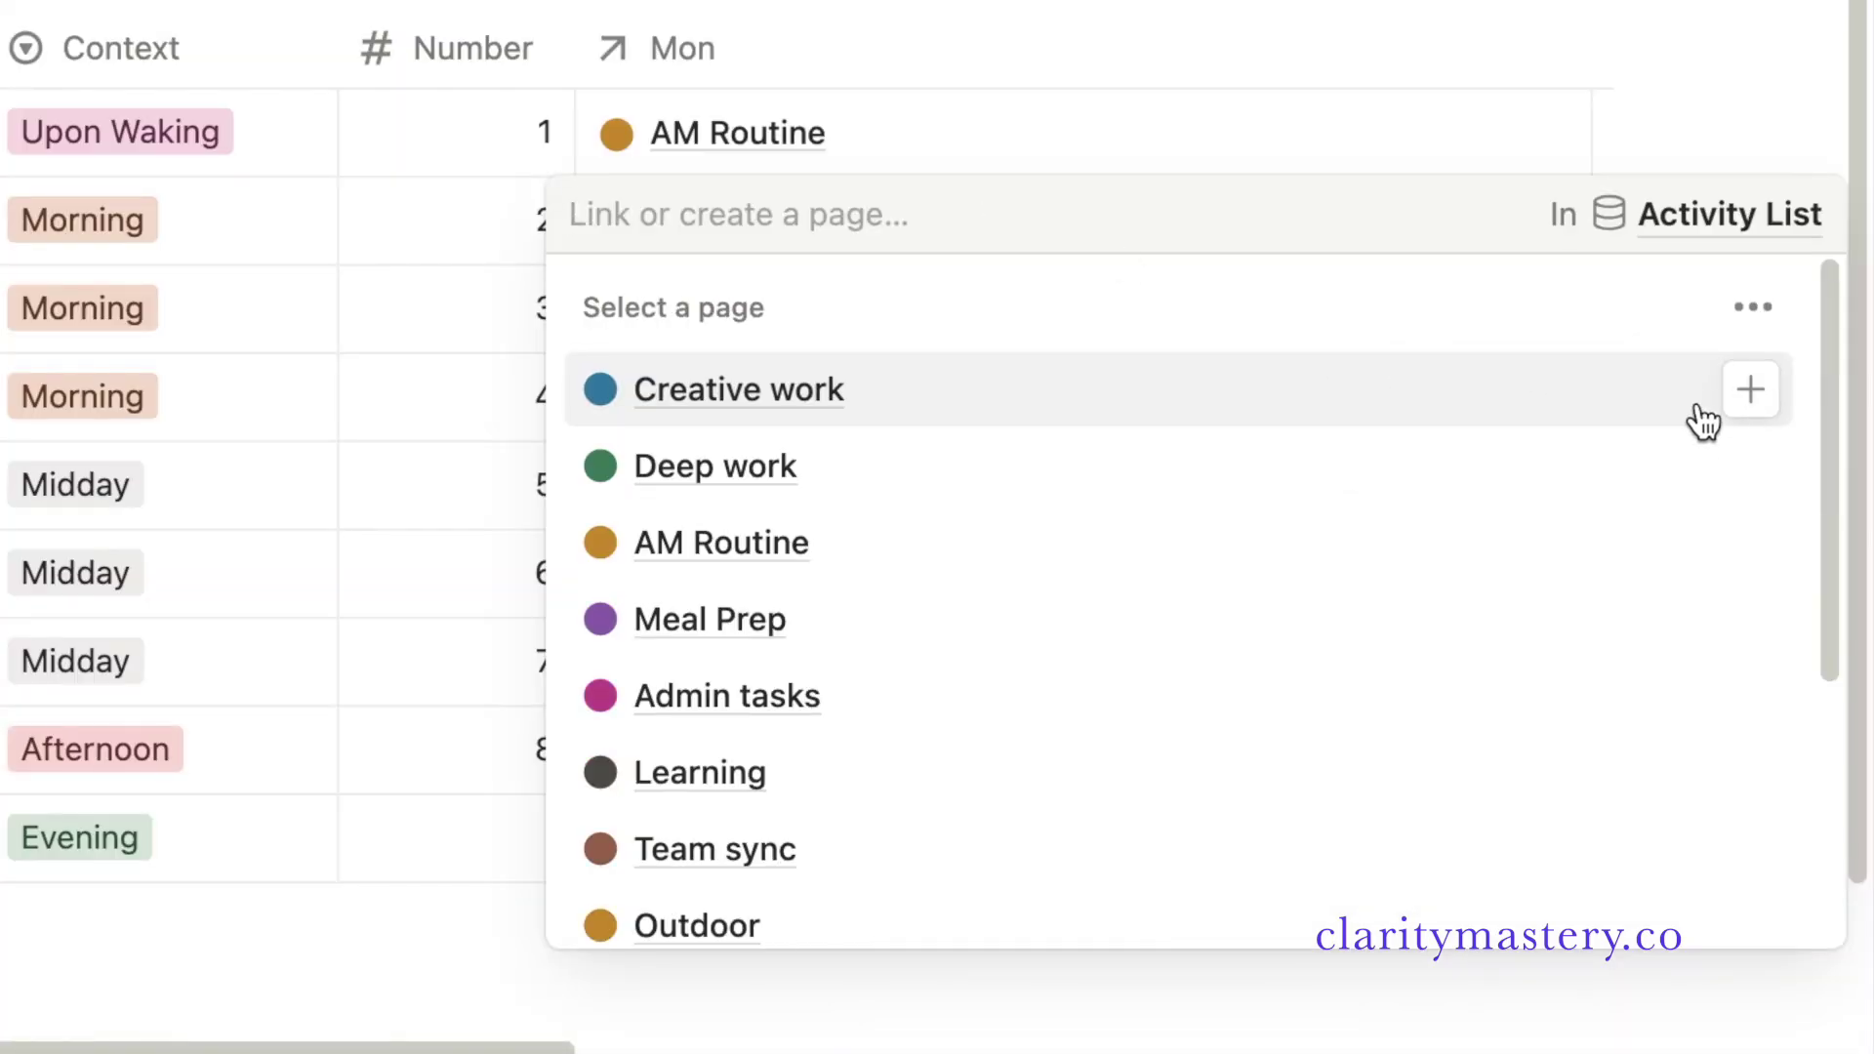
click(1753, 465)
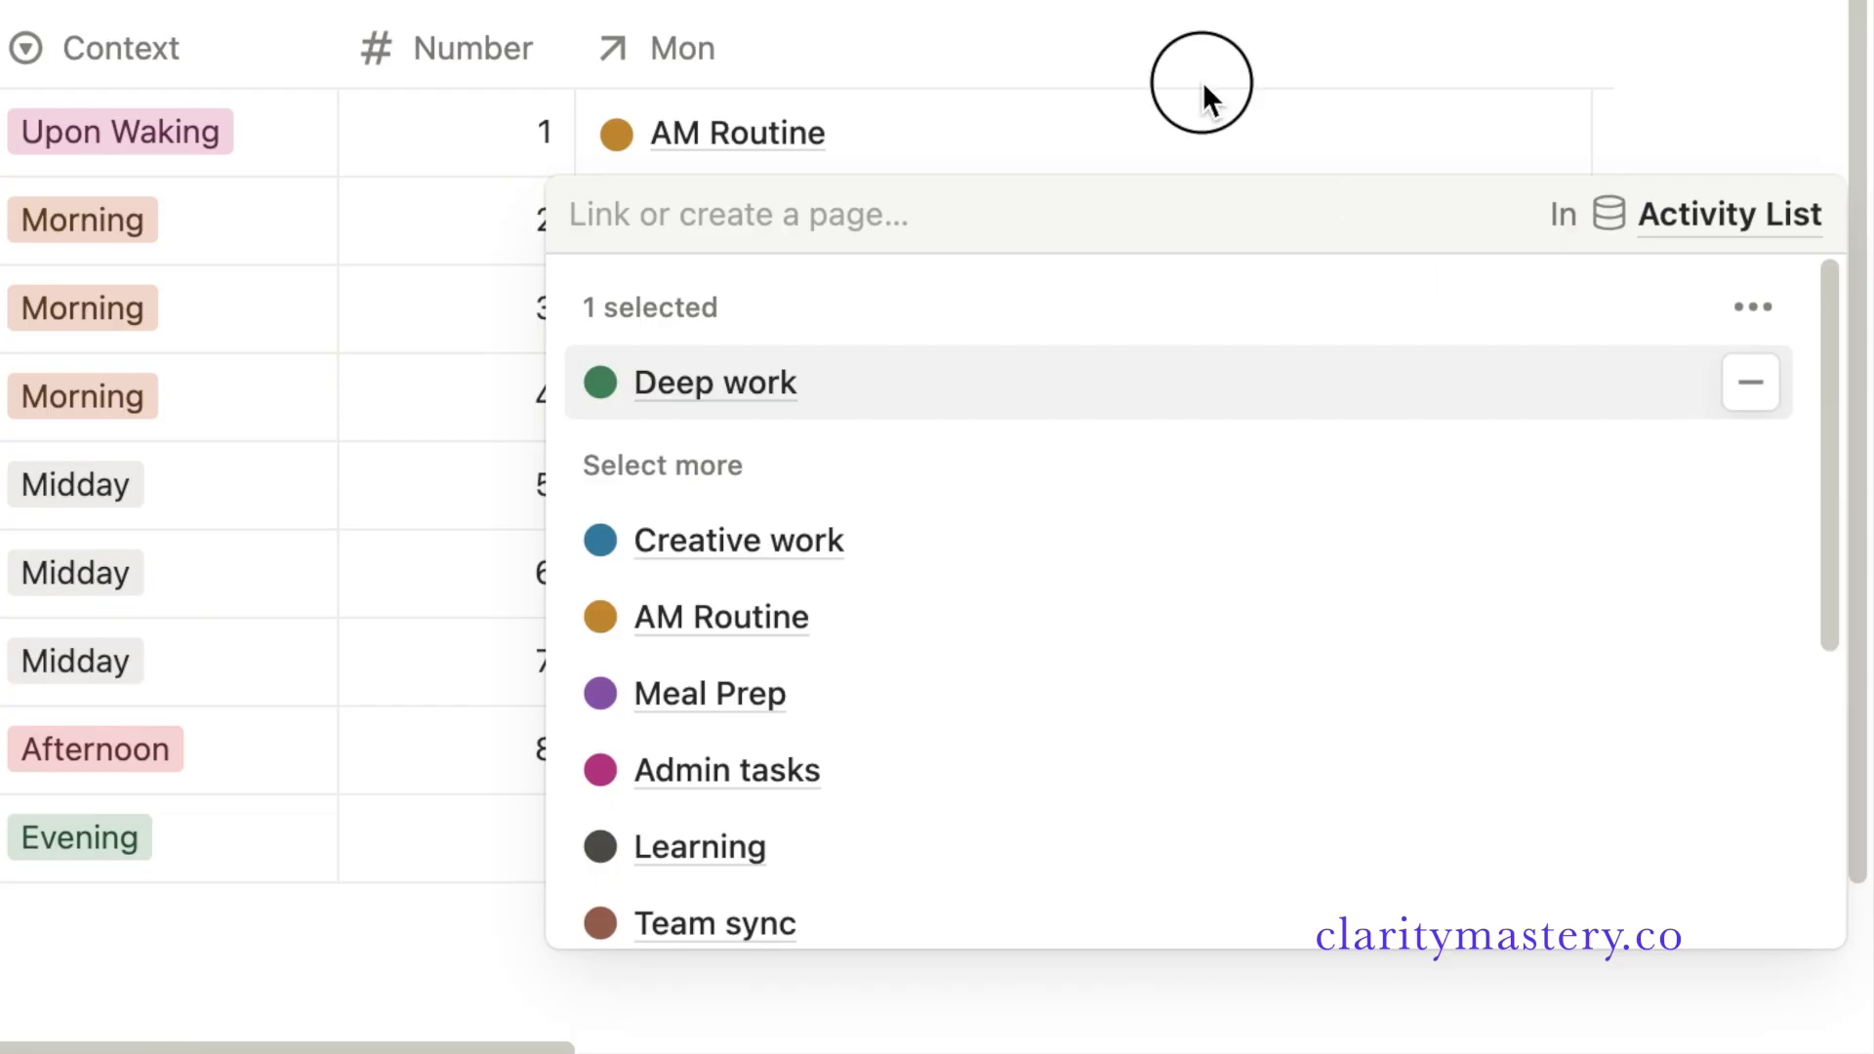
key(Escape)
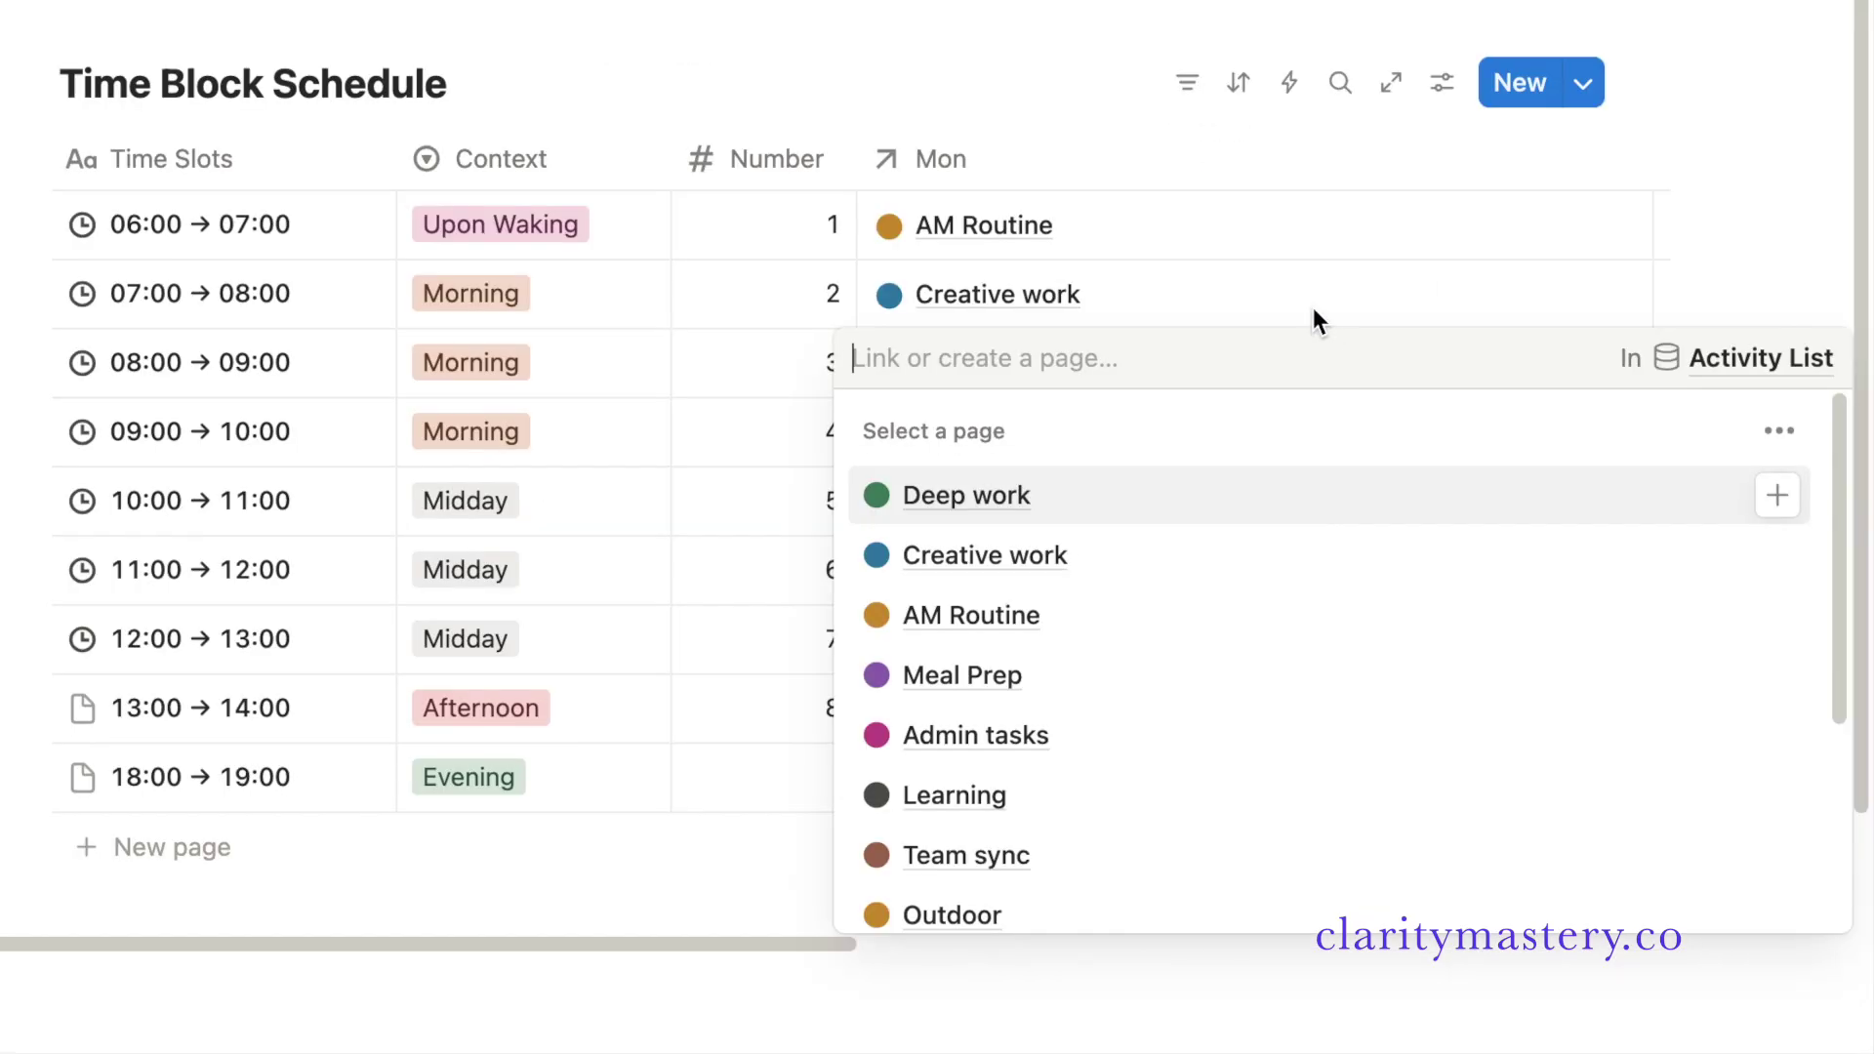
- Show activity Descriptions in the relation page picker
click(1778, 430)
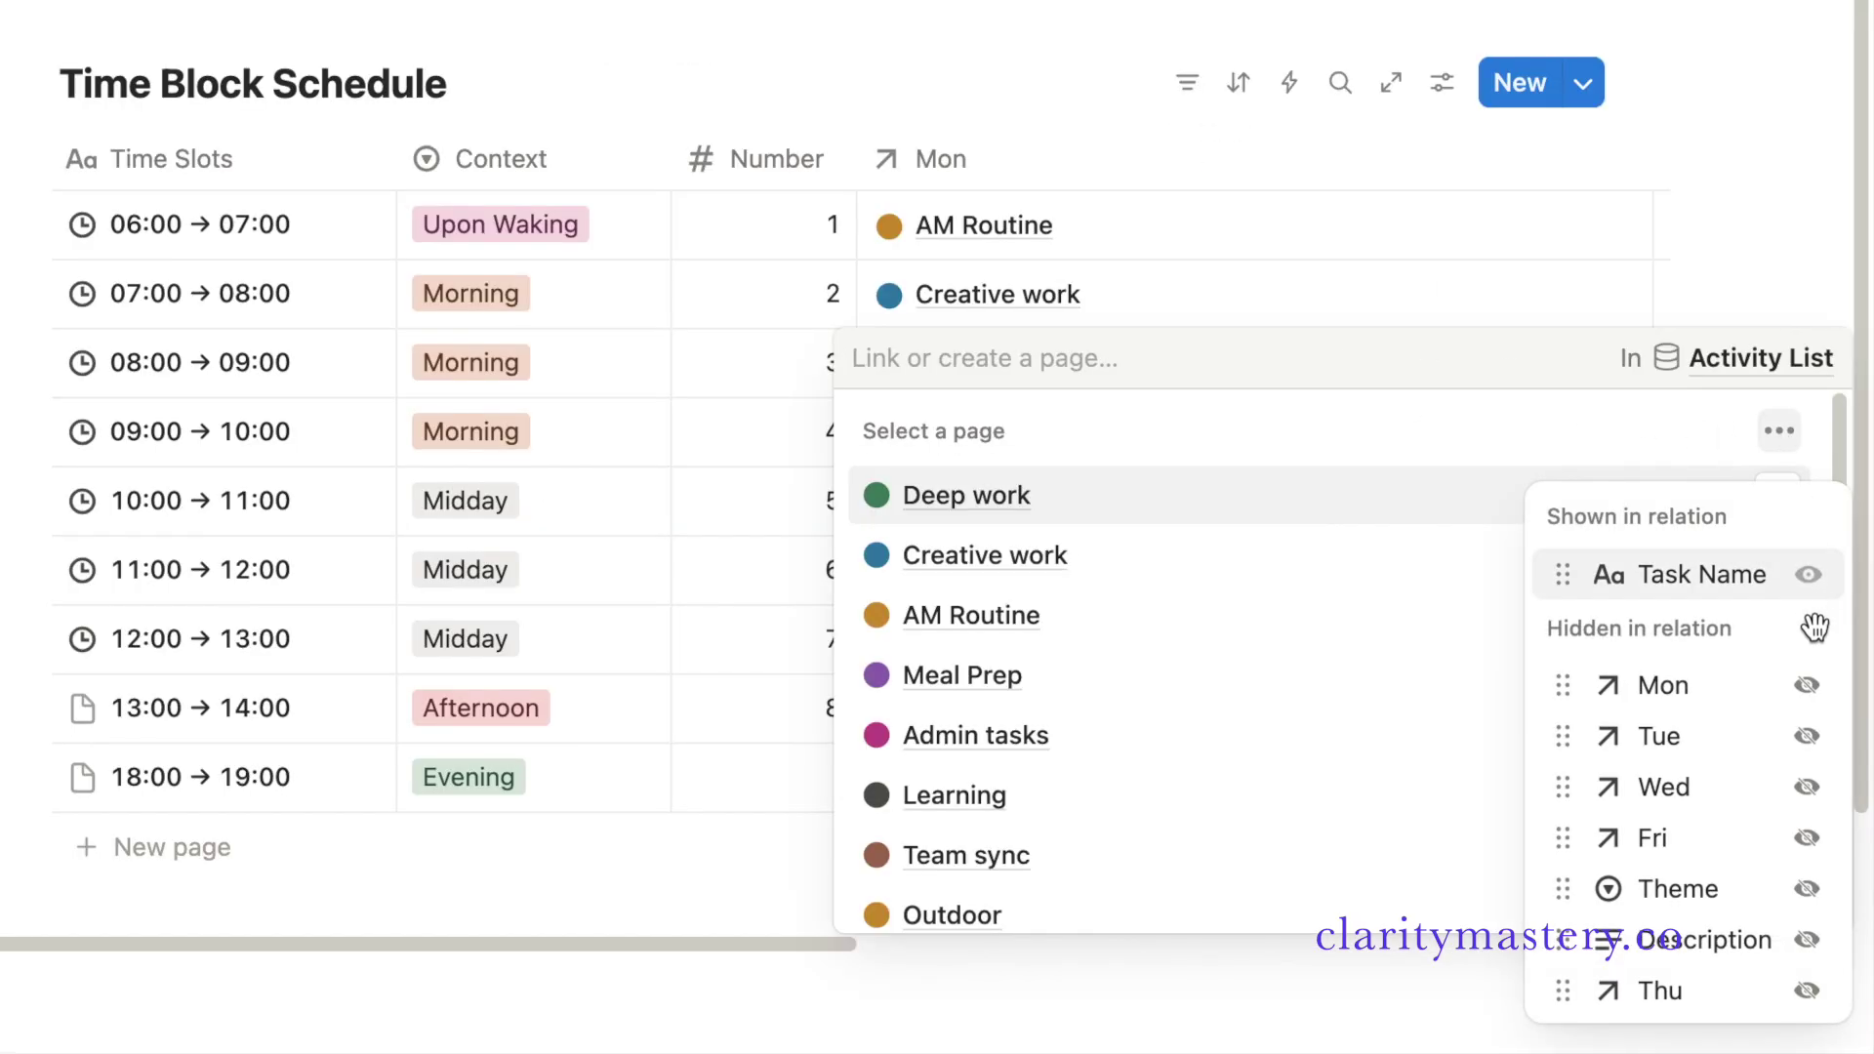
click(1808, 938)
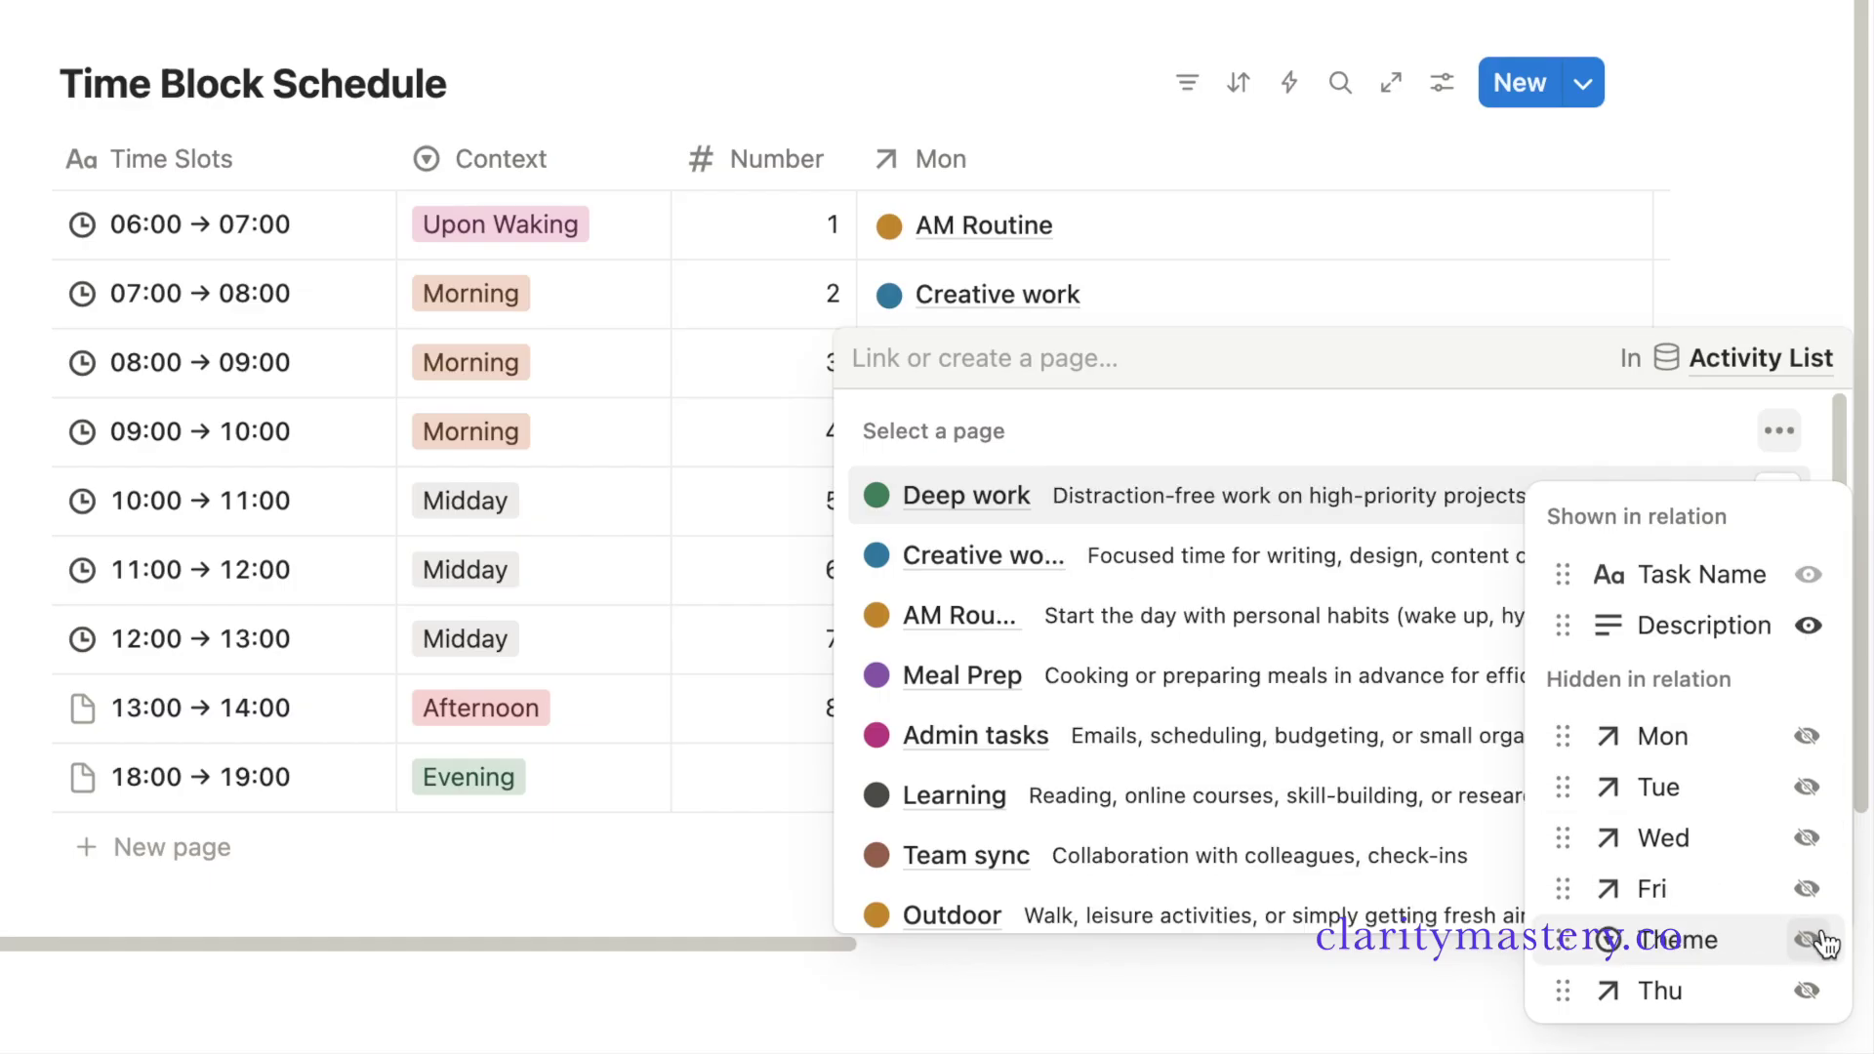
click(1460, 544)
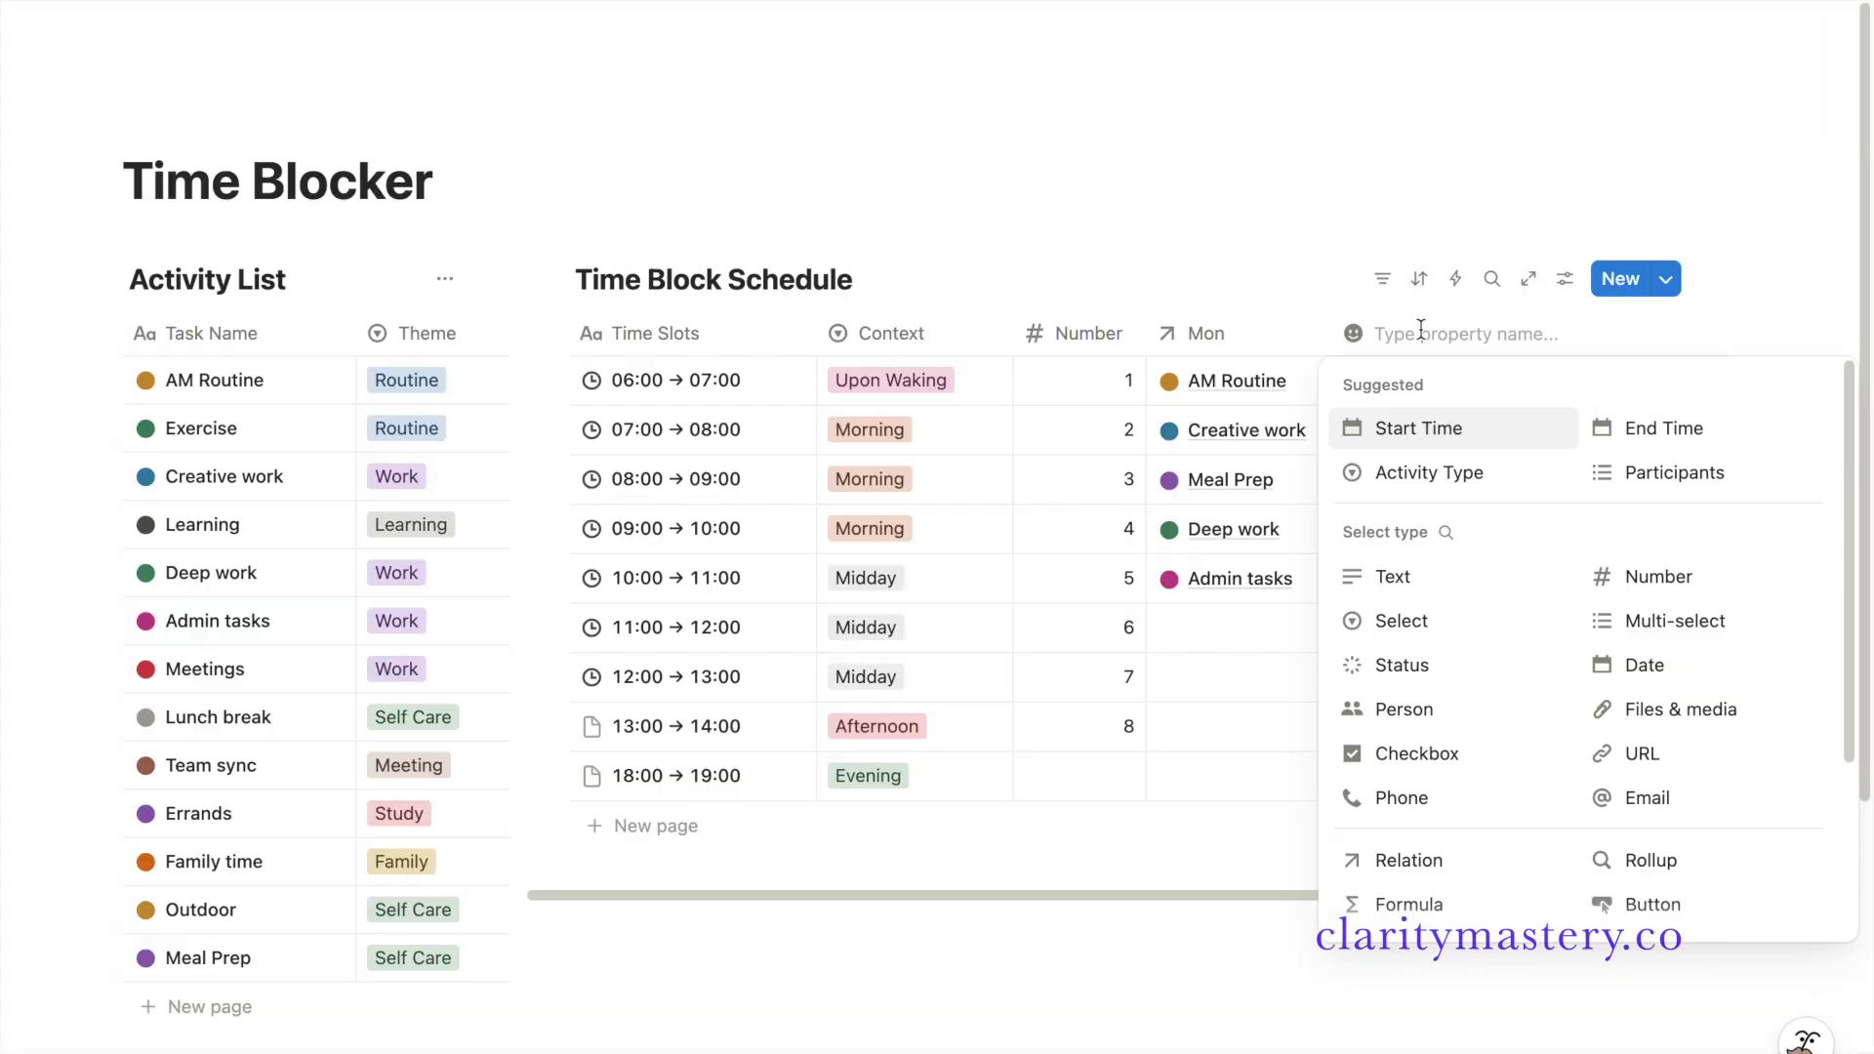
scroll(1497, 423, down, 5)
- Create a two-way Tue relation to Activity List with related property Tue
click(1472, 607)
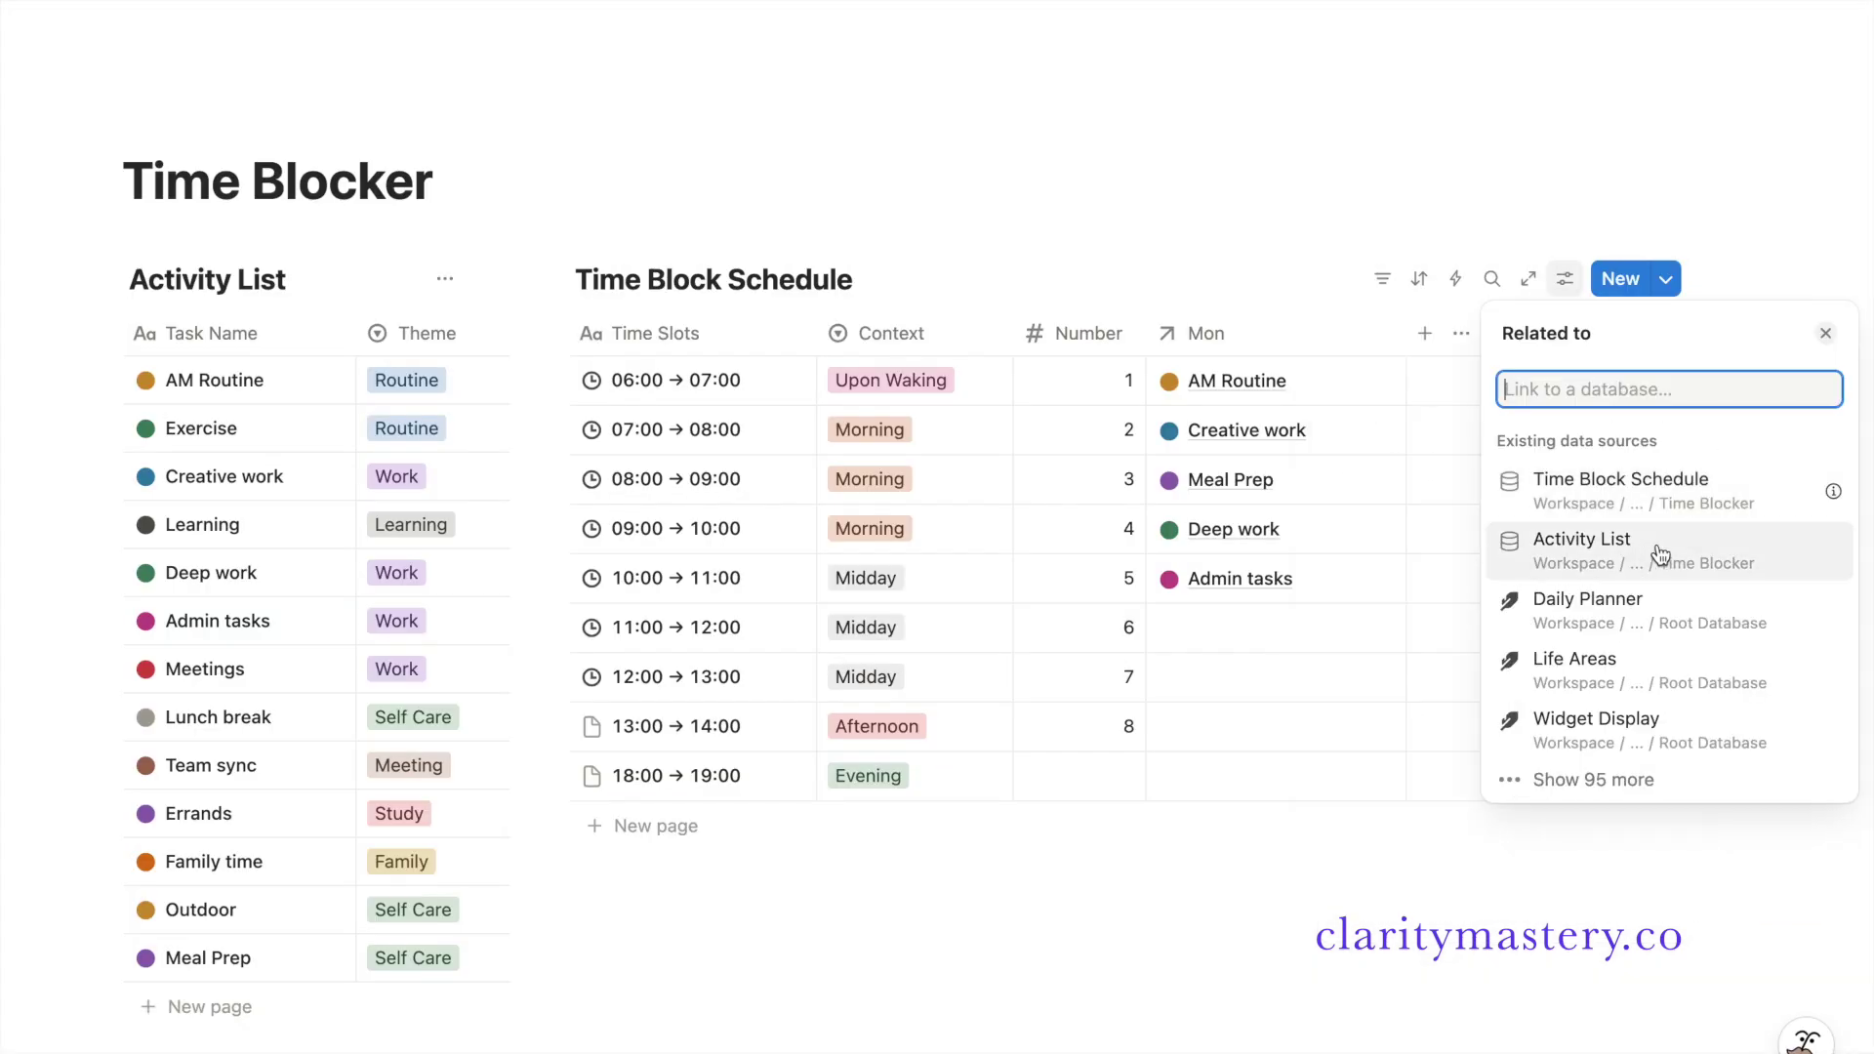
click(1648, 548)
key(super+a)
text(Tu)
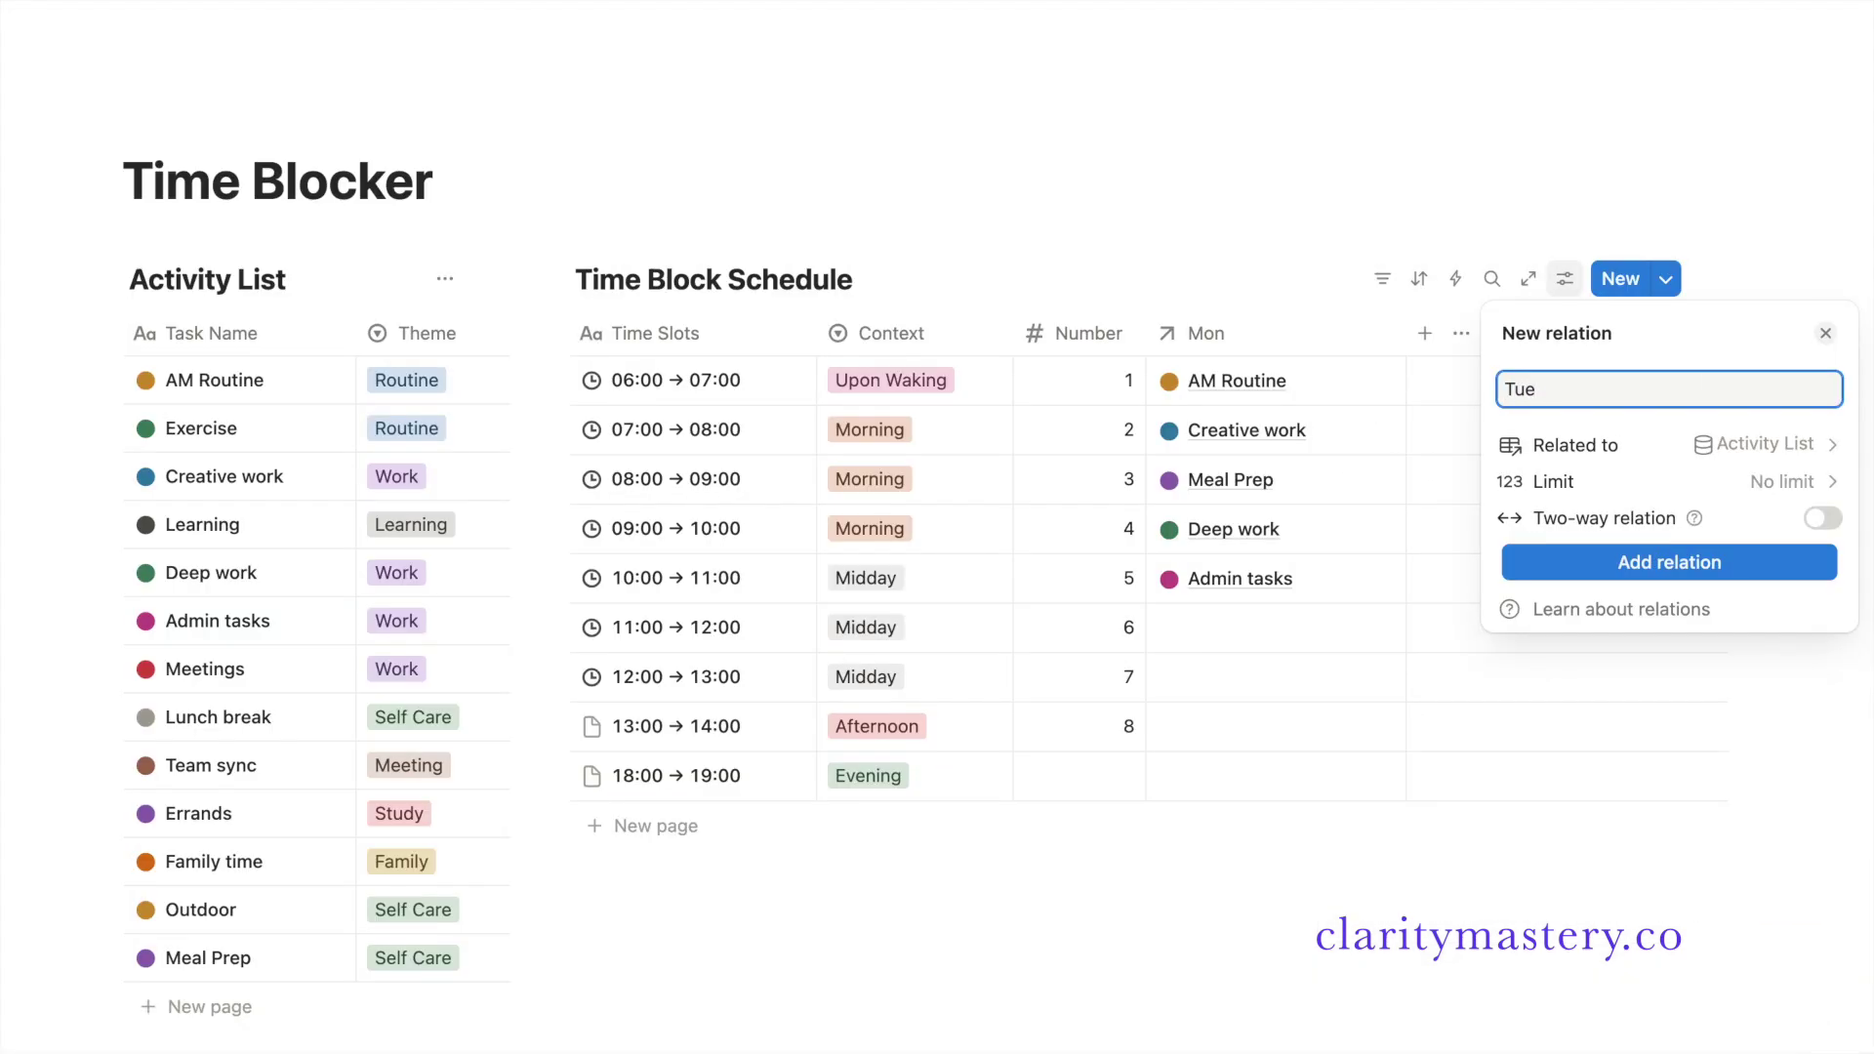
click(1821, 518)
text(Tue)
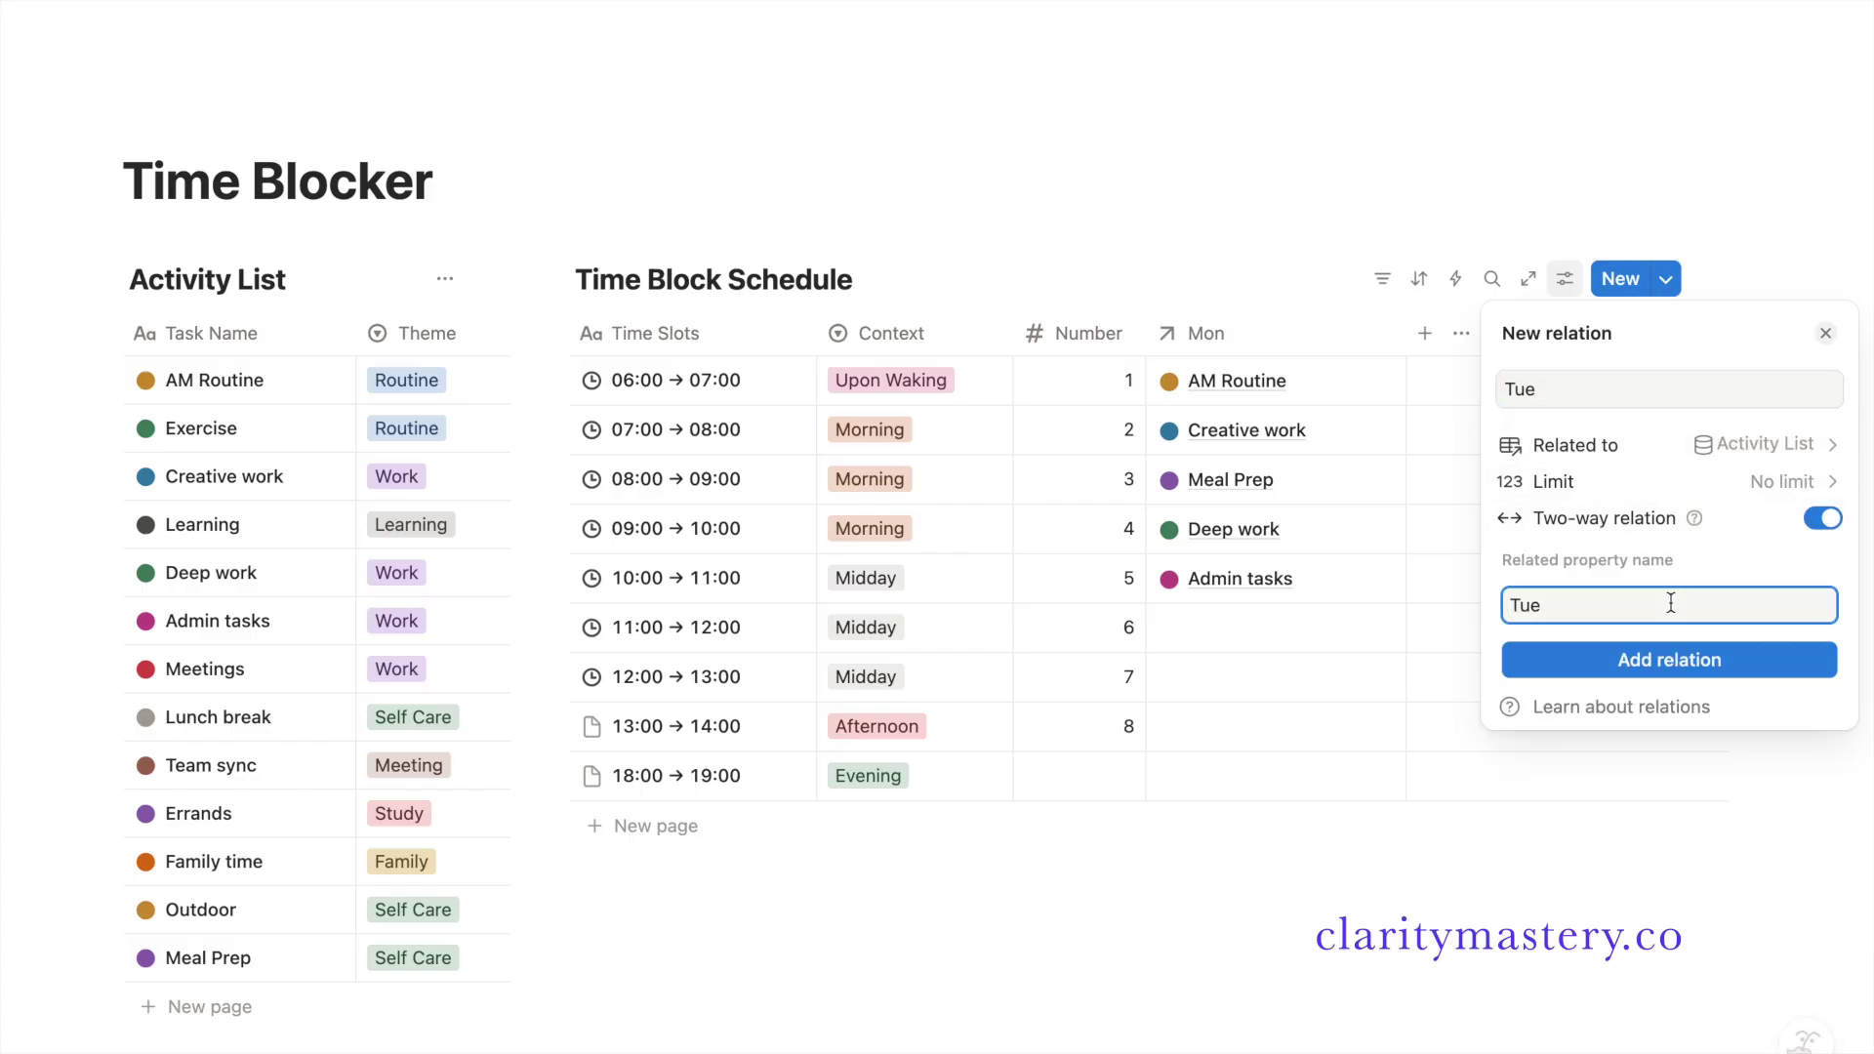
click(1647, 662)
click(1426, 414)
- Link Learning, Admin tasks, Deep work, Meal Prep and Creative work to the 06:00–10:00 Tue slots
click(1430, 383)
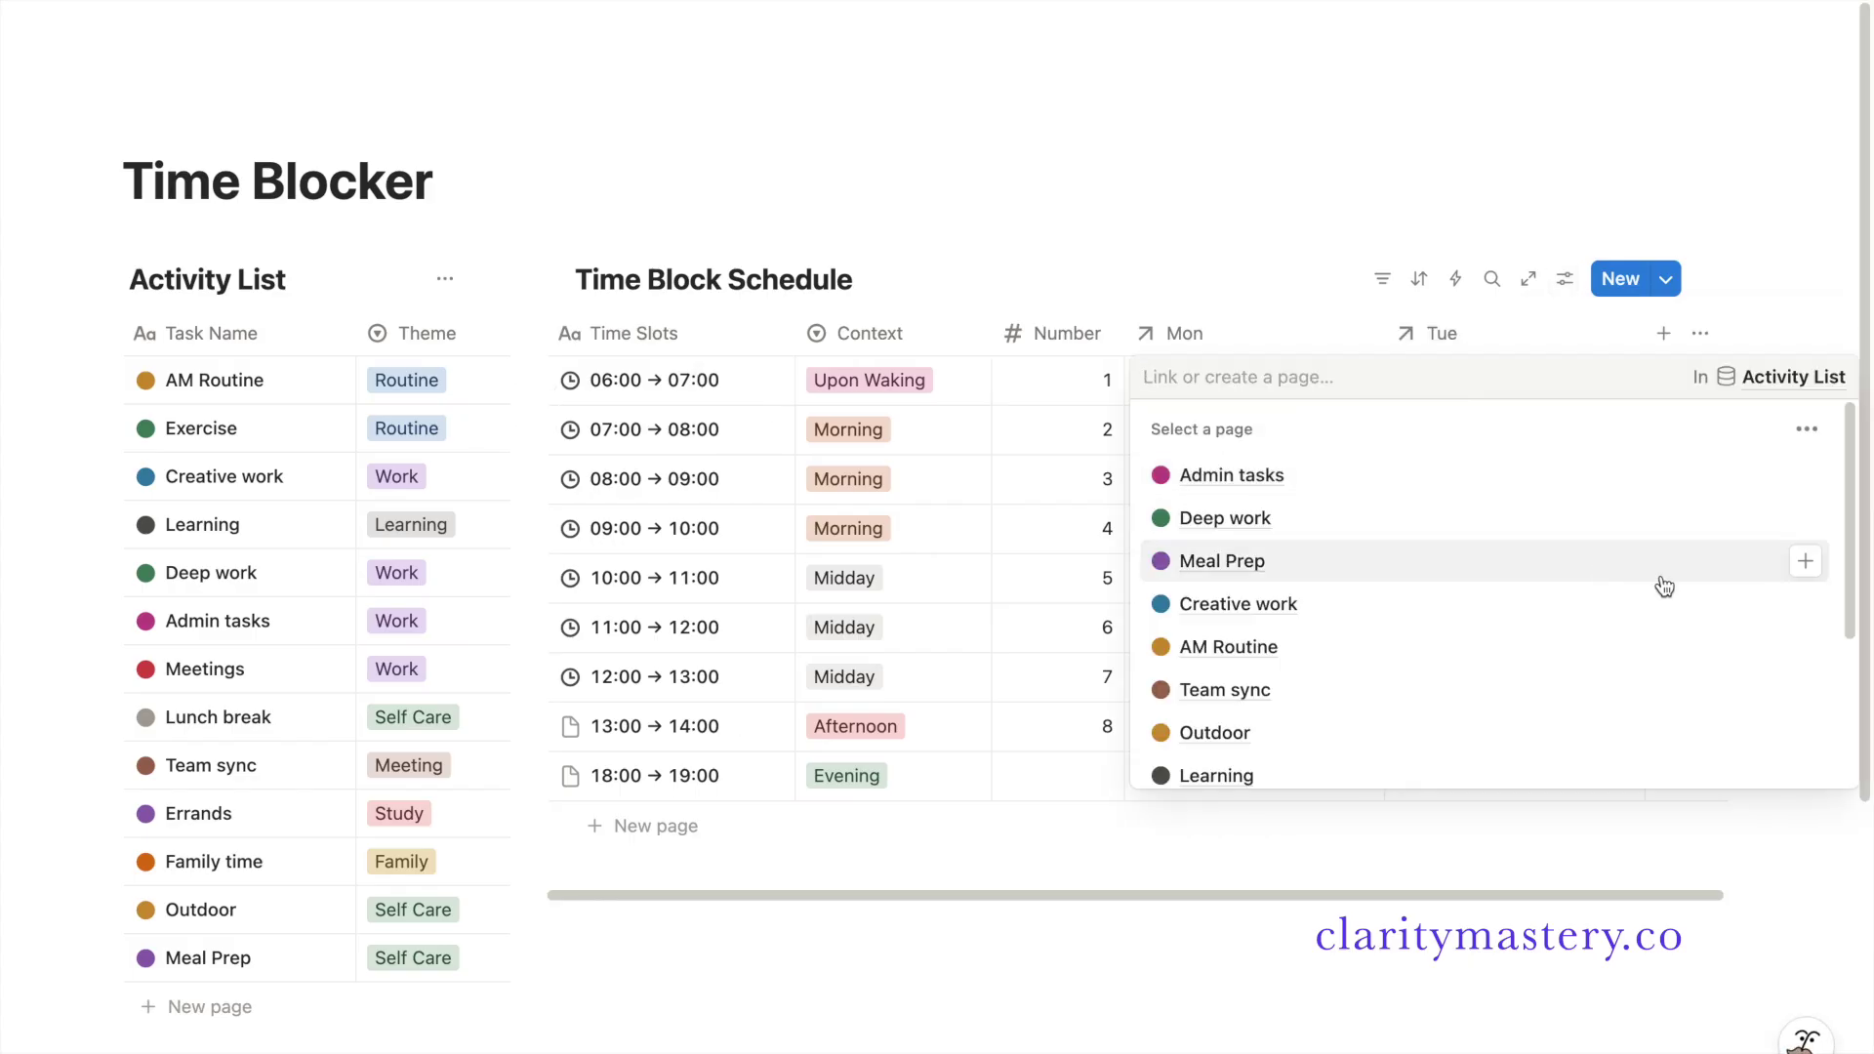
scroll(1825, 688, down, 2)
click(1812, 674)
click(1468, 426)
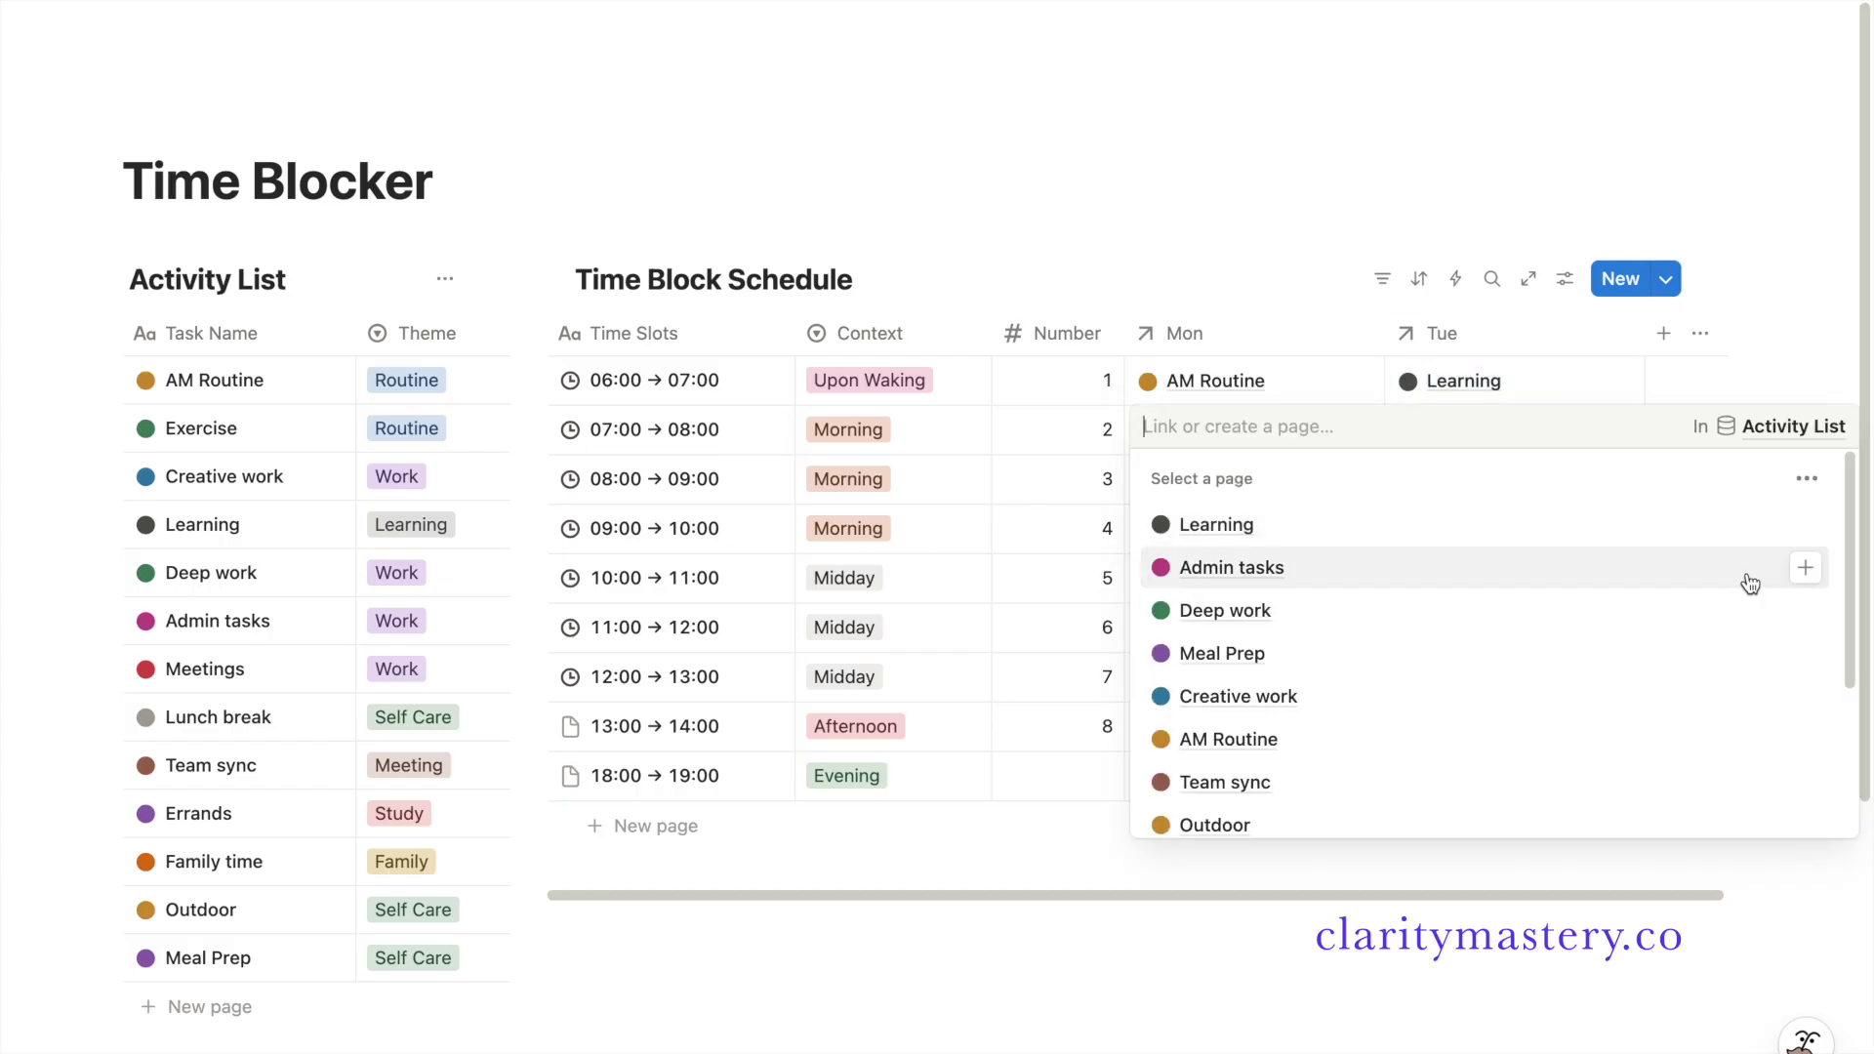
click(1804, 567)
click(1307, 468)
click(1805, 657)
click(1312, 522)
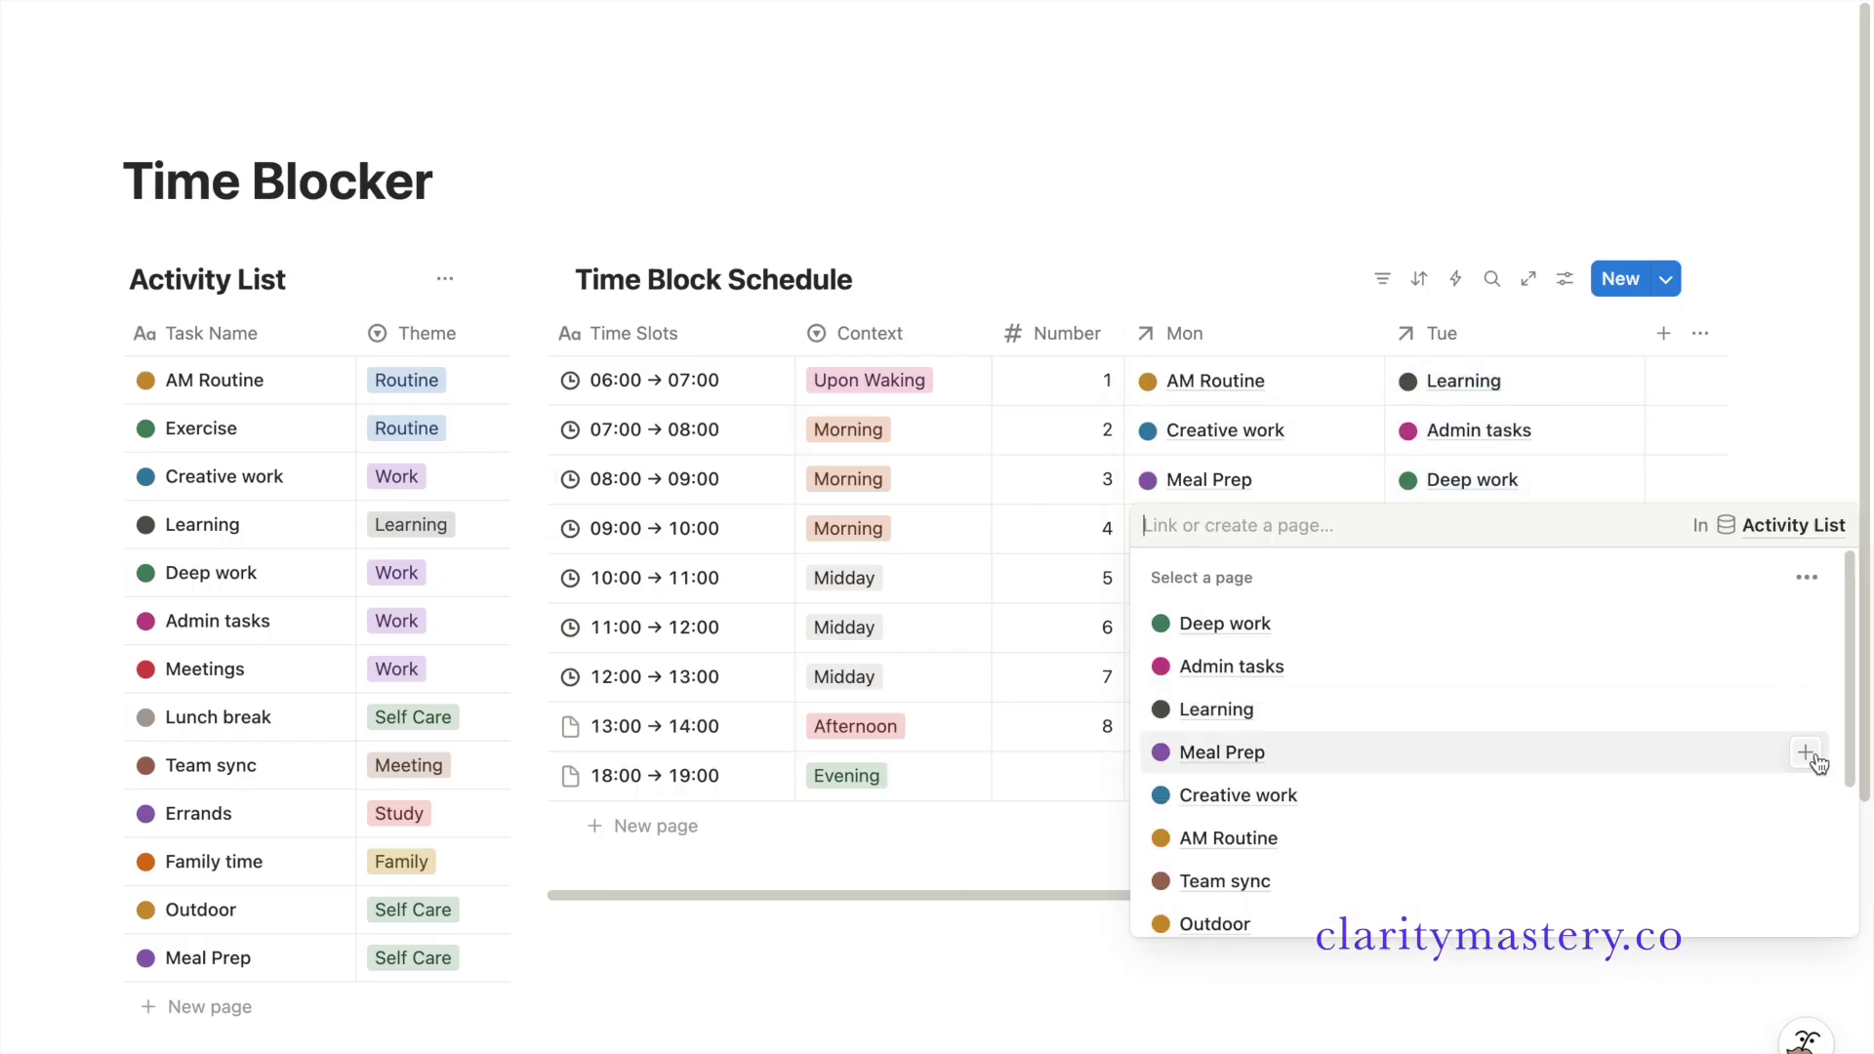
click(1817, 764)
click(1502, 582)
click(1804, 808)
key(Escape)
- Start another relation property pointing to Activity List
click(1663, 333)
scroll(1532, 394, down, 3)
click(1493, 607)
click(1497, 539)
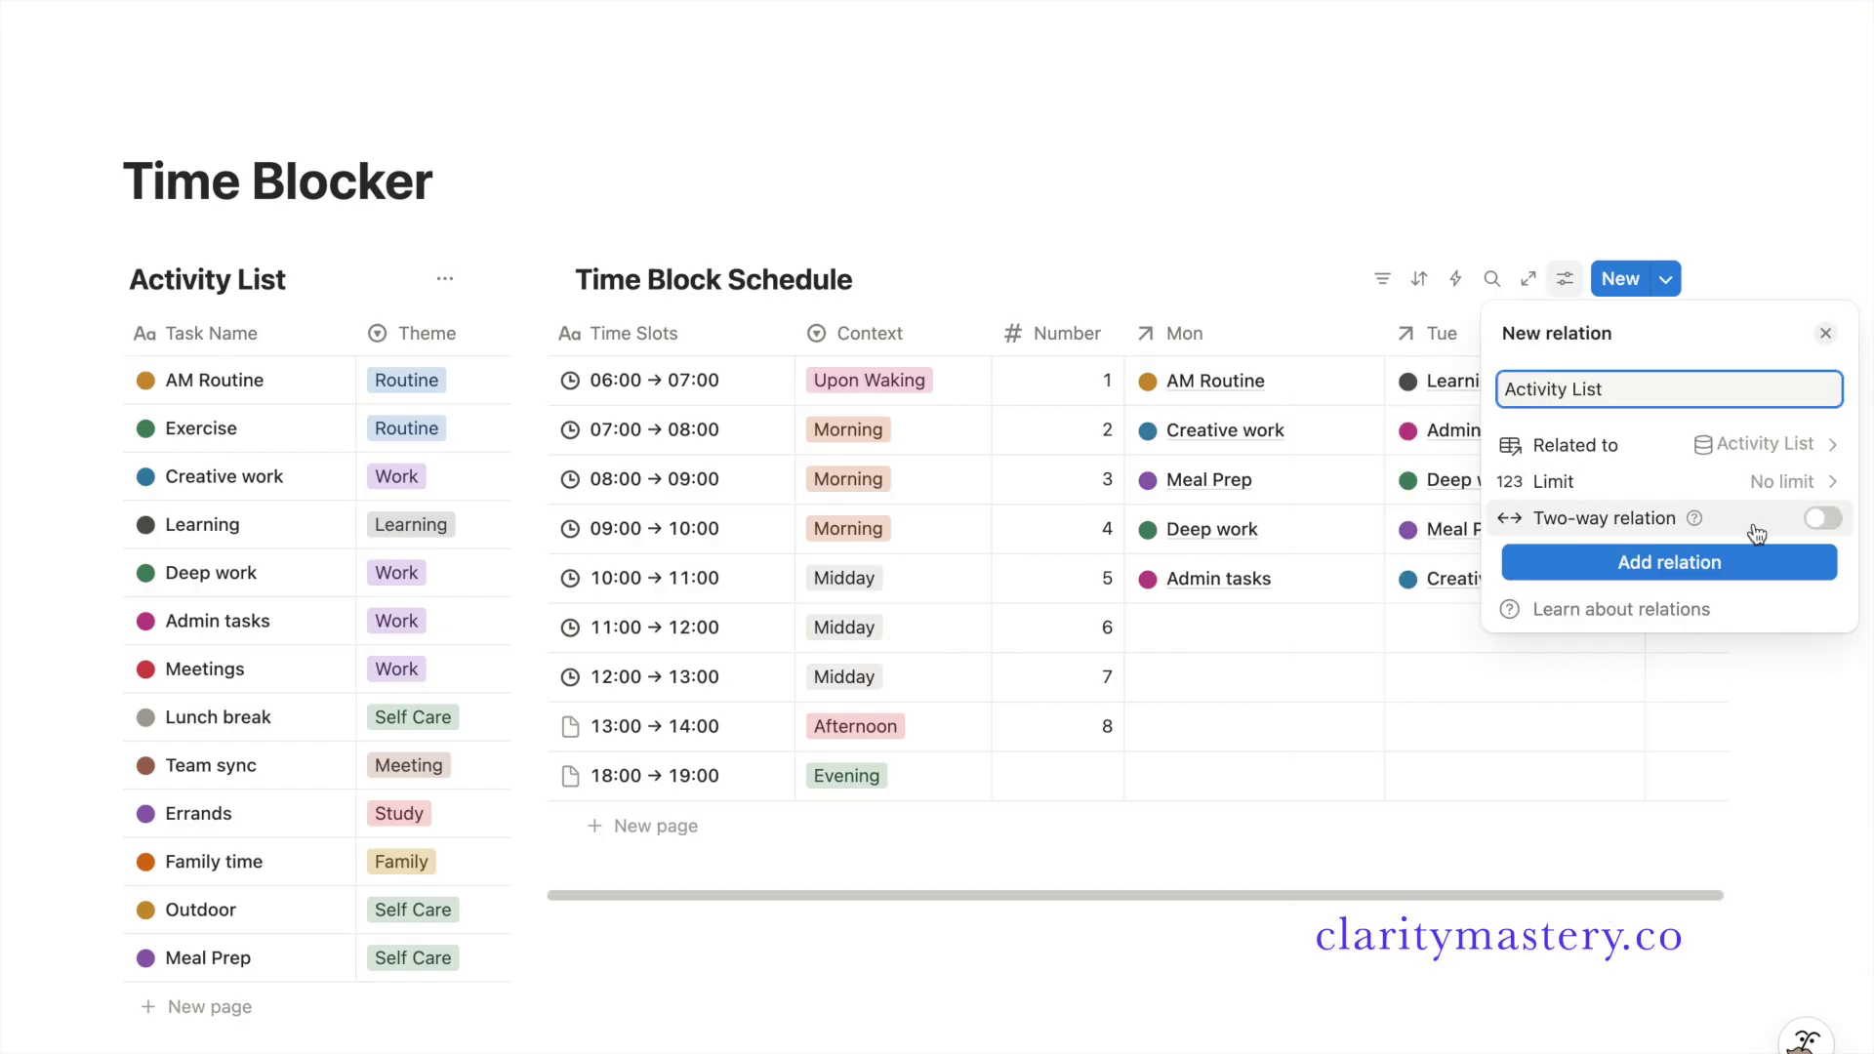
- Create a two-way Activity List relation column named Wed
click(1819, 518)
click(1640, 661)
triple_click(1602, 388)
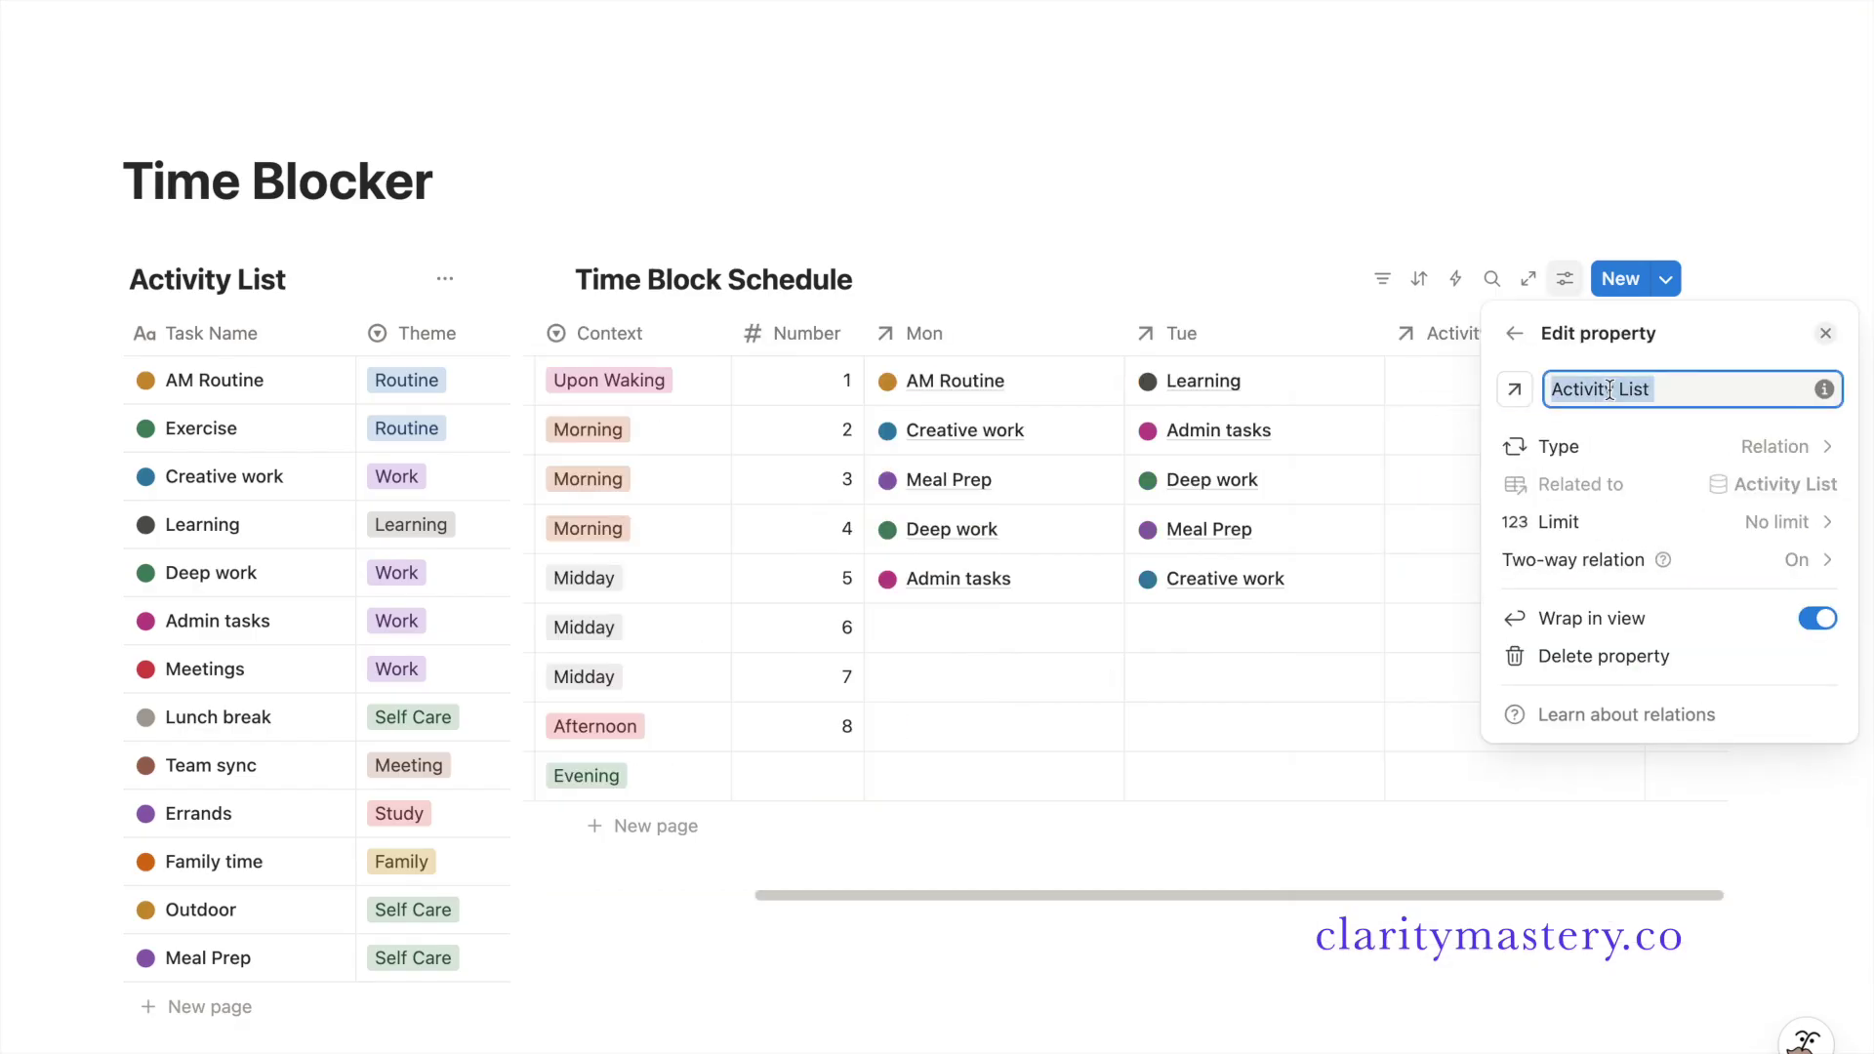
text(Wed)
key(Escape)
click(1451, 381)
- Link AM Routine, Deep work and Creative work to Wed's 06:00, 07:00 and 08:00 slots
click(1756, 677)
click(1296, 278)
click(1508, 431)
click(1742, 653)
click(1264, 208)
click(1567, 483)
click(1573, 660)
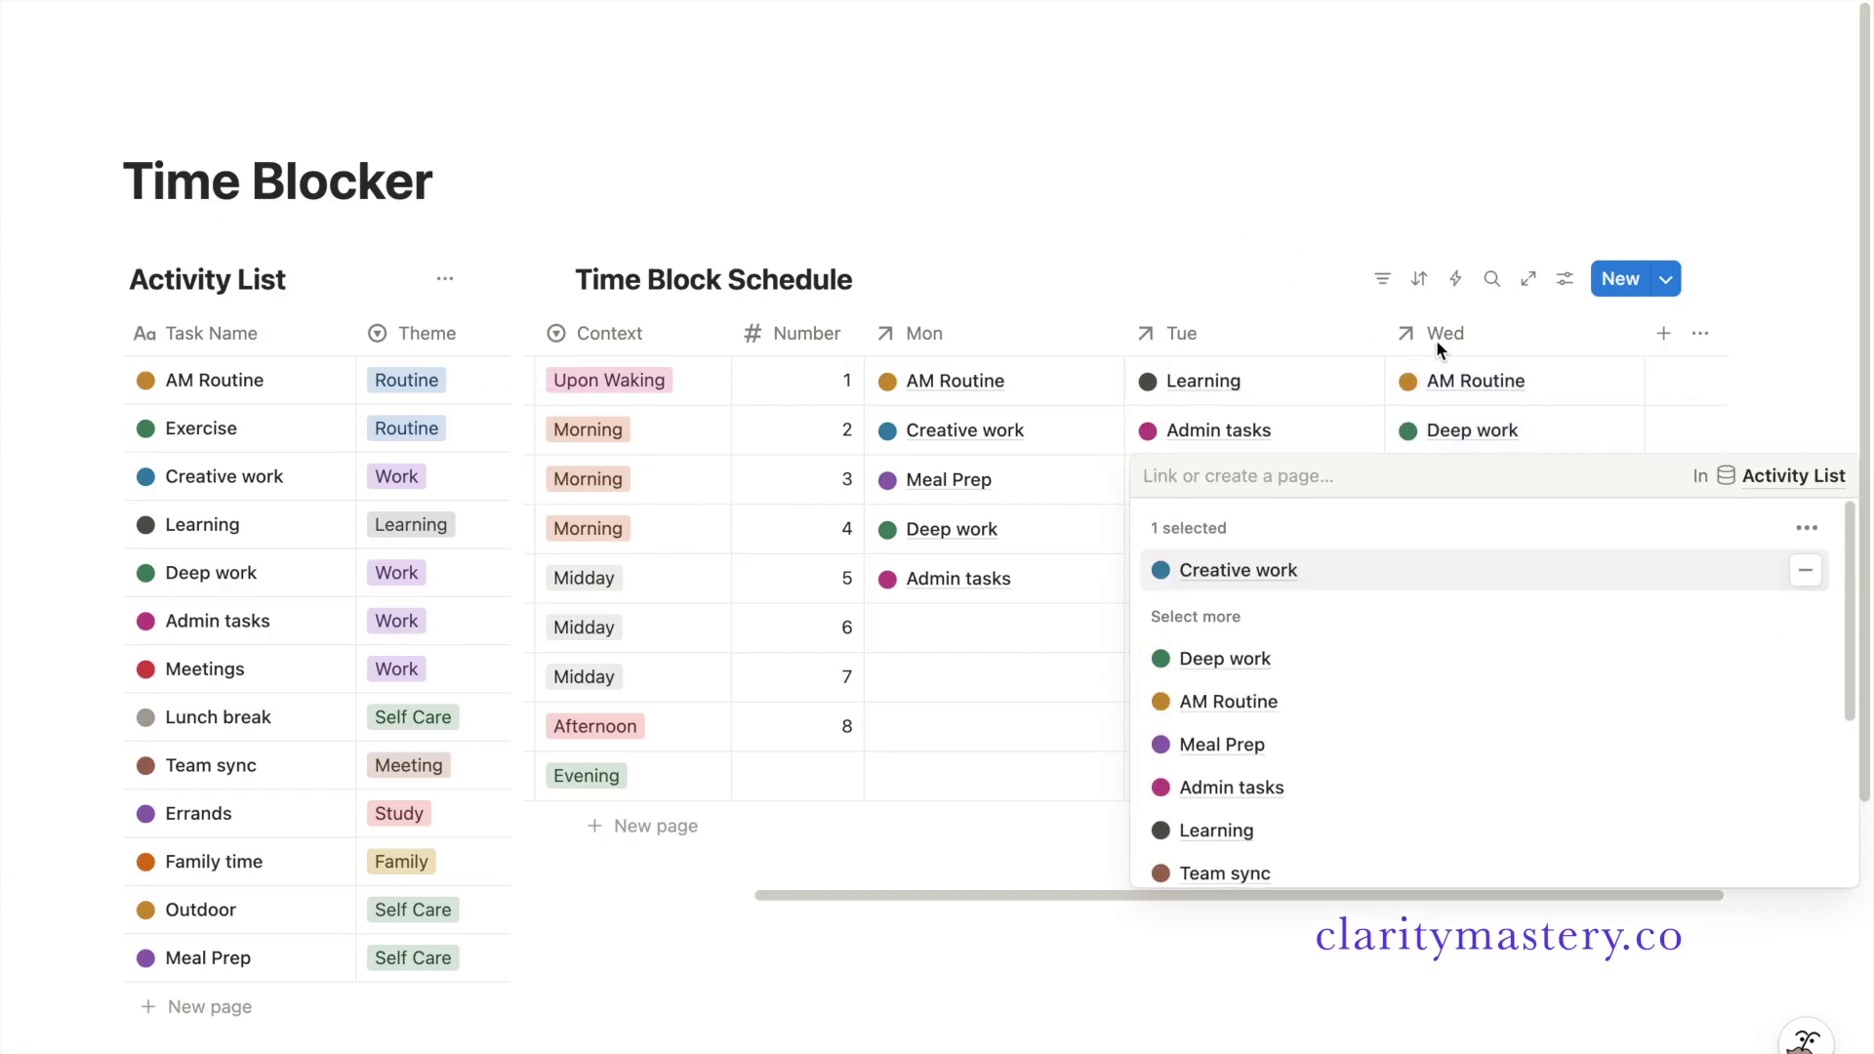
key(Escape)
- Add a two-way Thu relation column to Activity List
click(1664, 336)
click(1384, 825)
click(1591, 538)
triple_click(1754, 395)
text(Thu)
click(1620, 518)
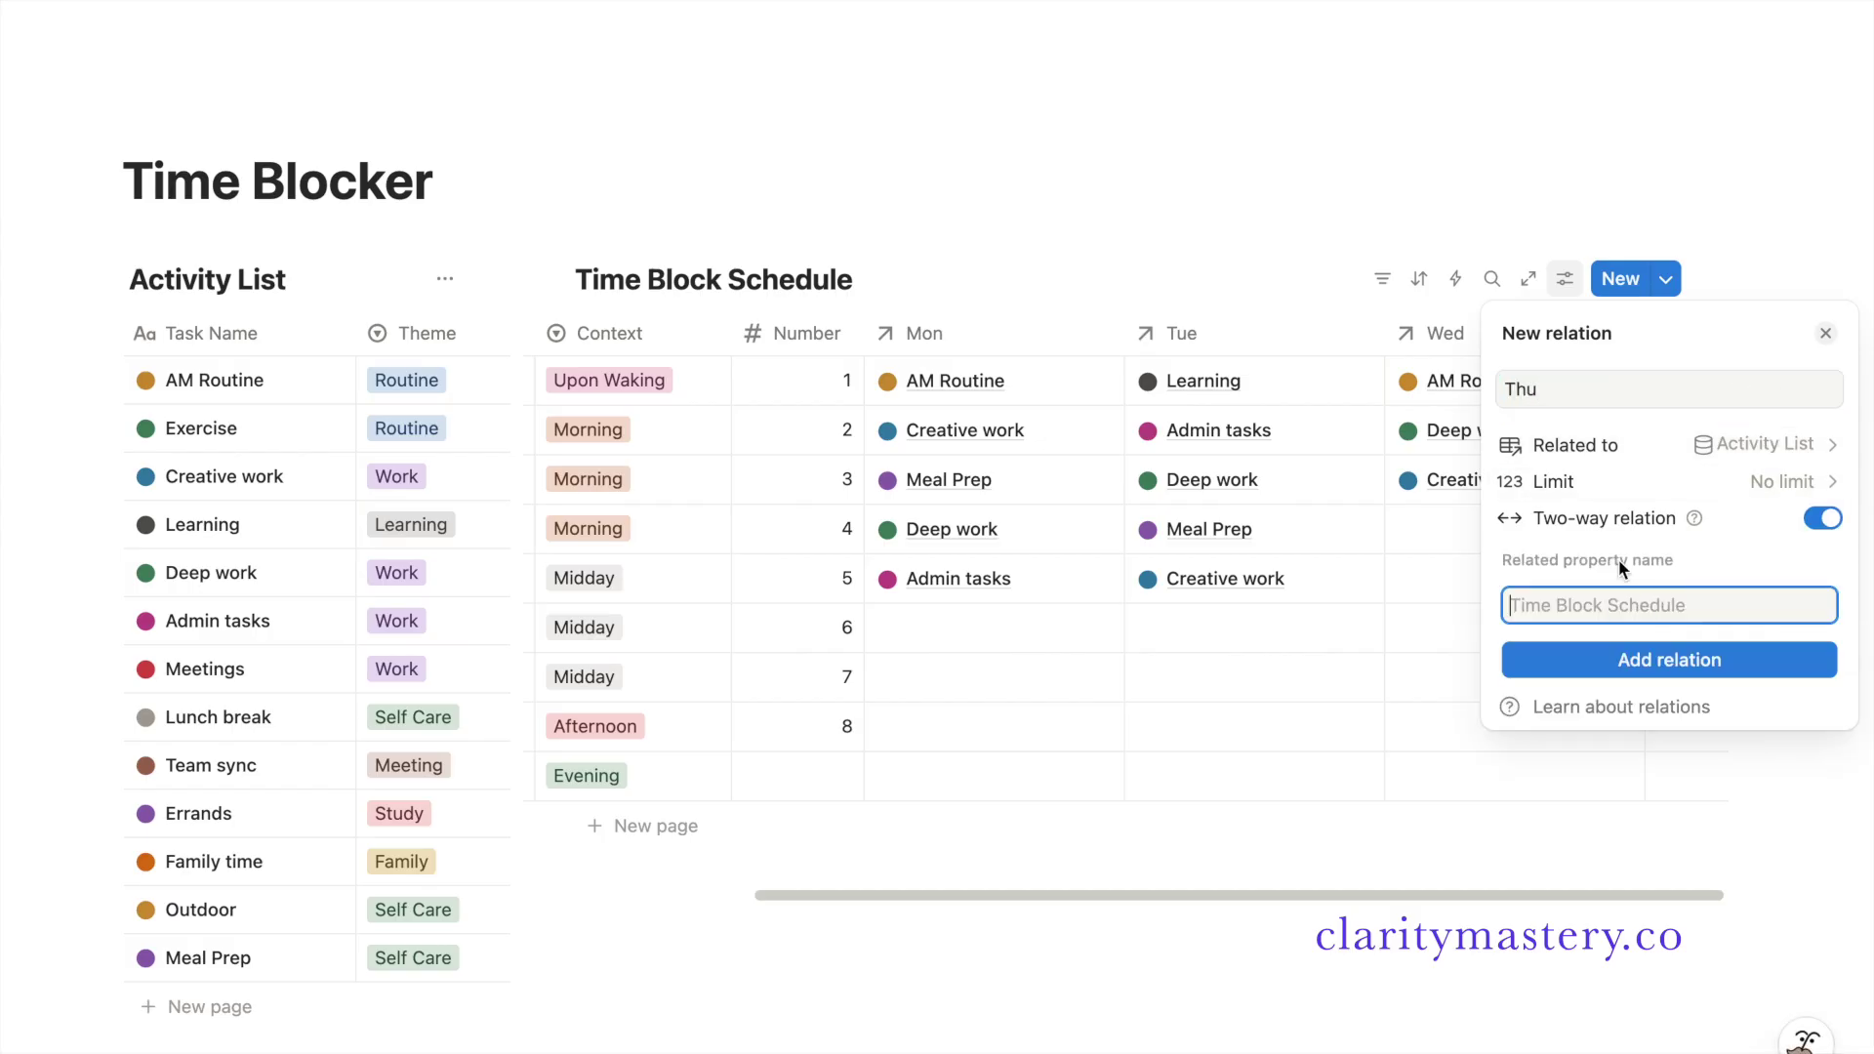
text(Thu)
click(1669, 659)
click(1280, 239)
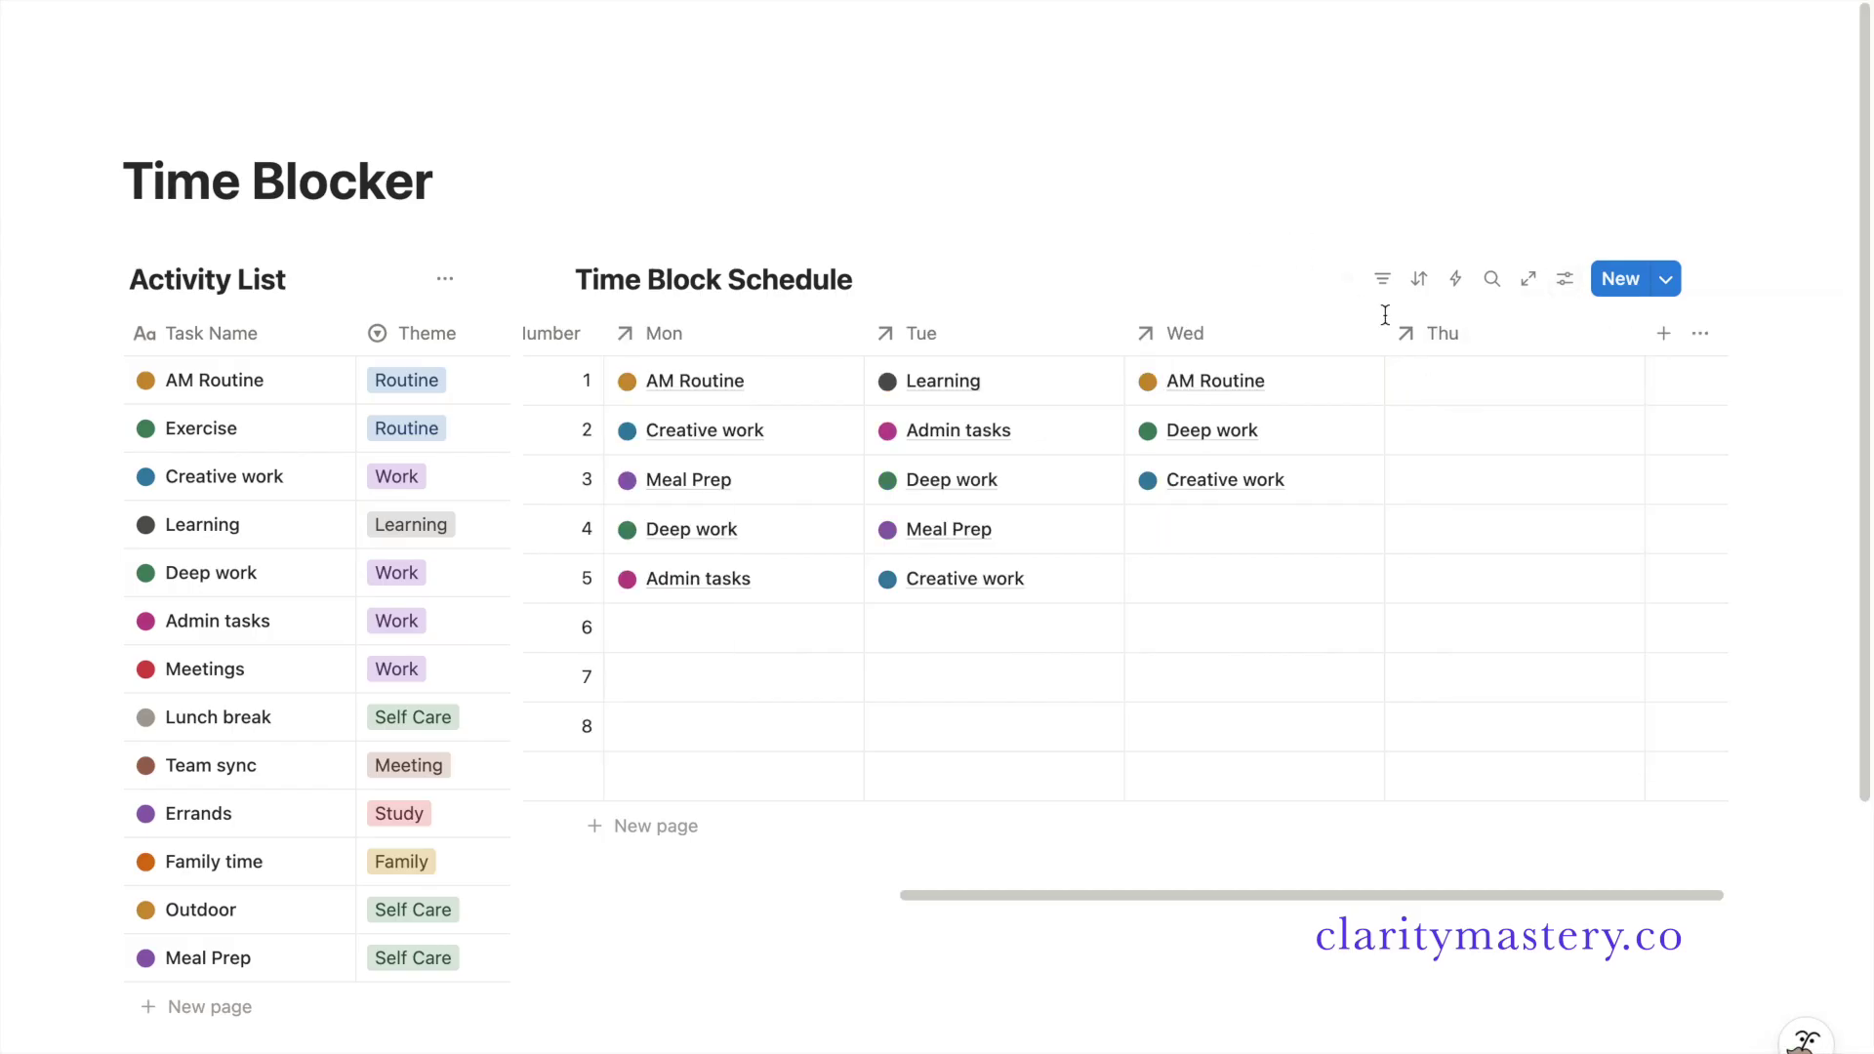
- Add a two-way Fri relation column to Activity List
click(1656, 335)
click(1386, 970)
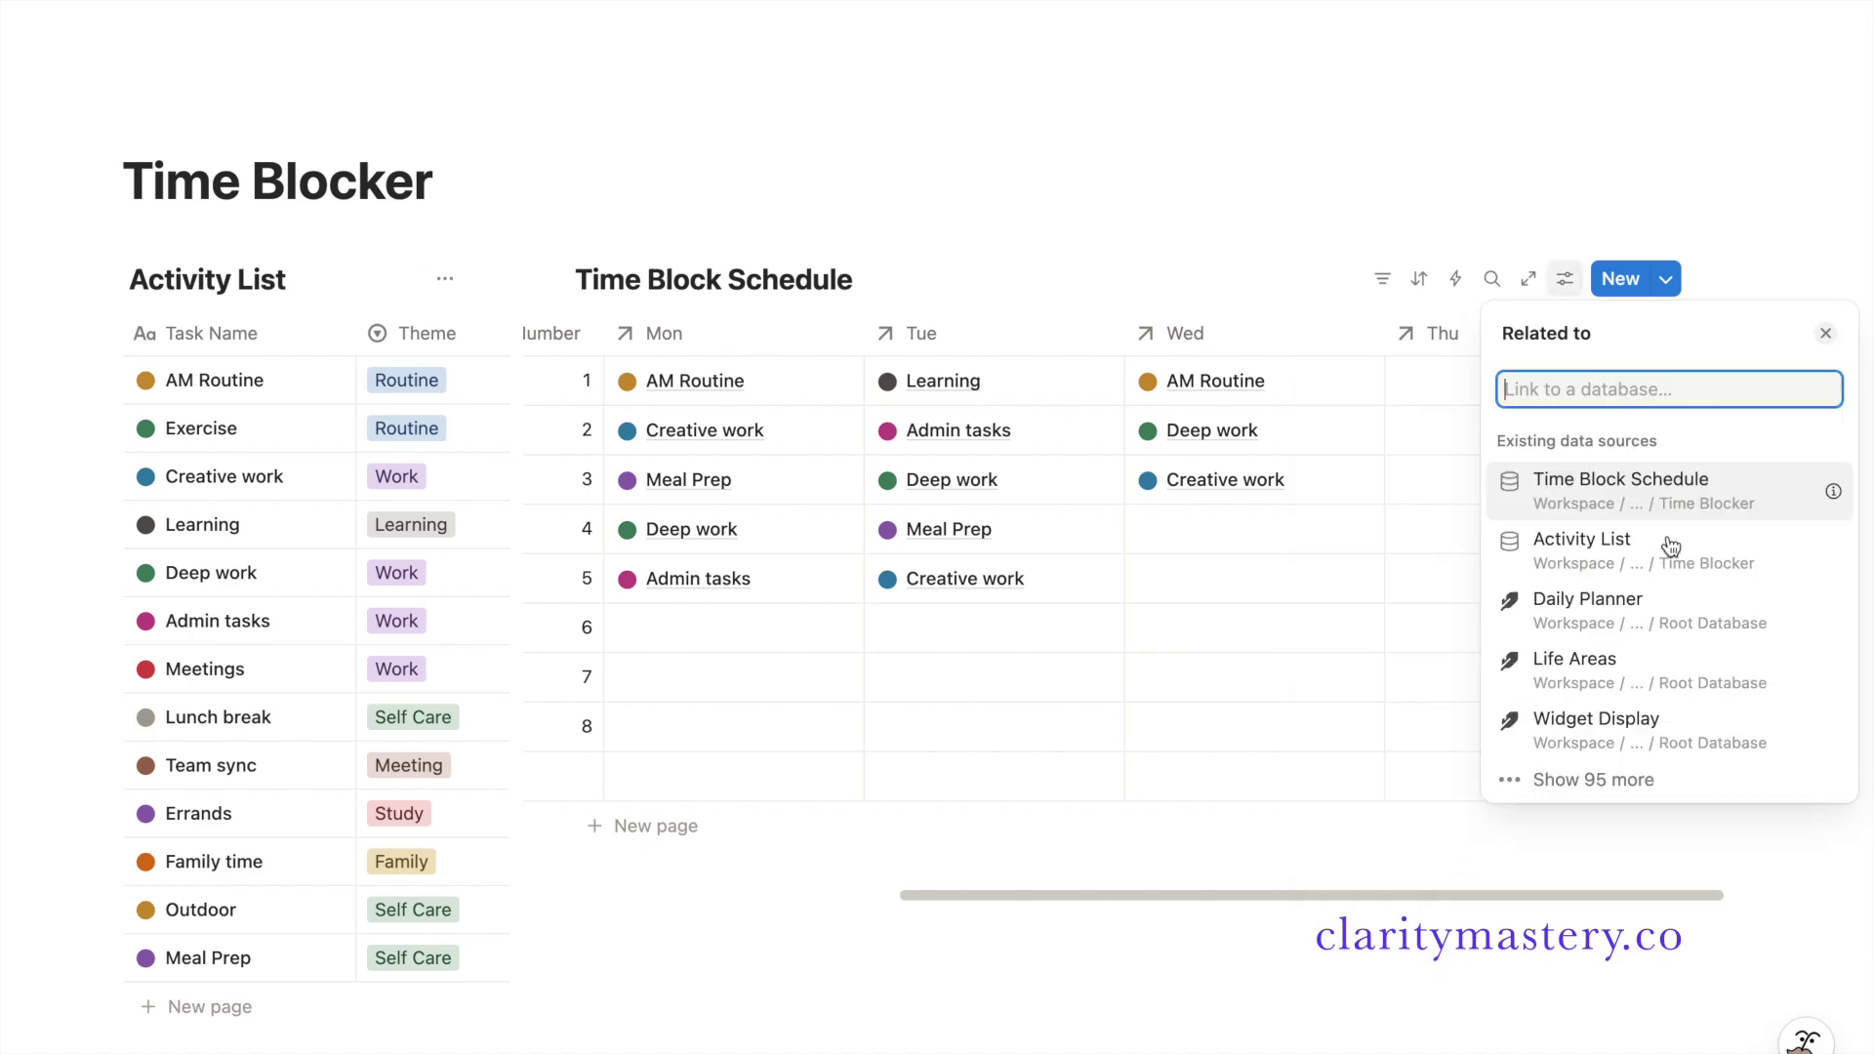
click(1620, 536)
triple_click(1561, 389)
text(Fri)
click(1828, 518)
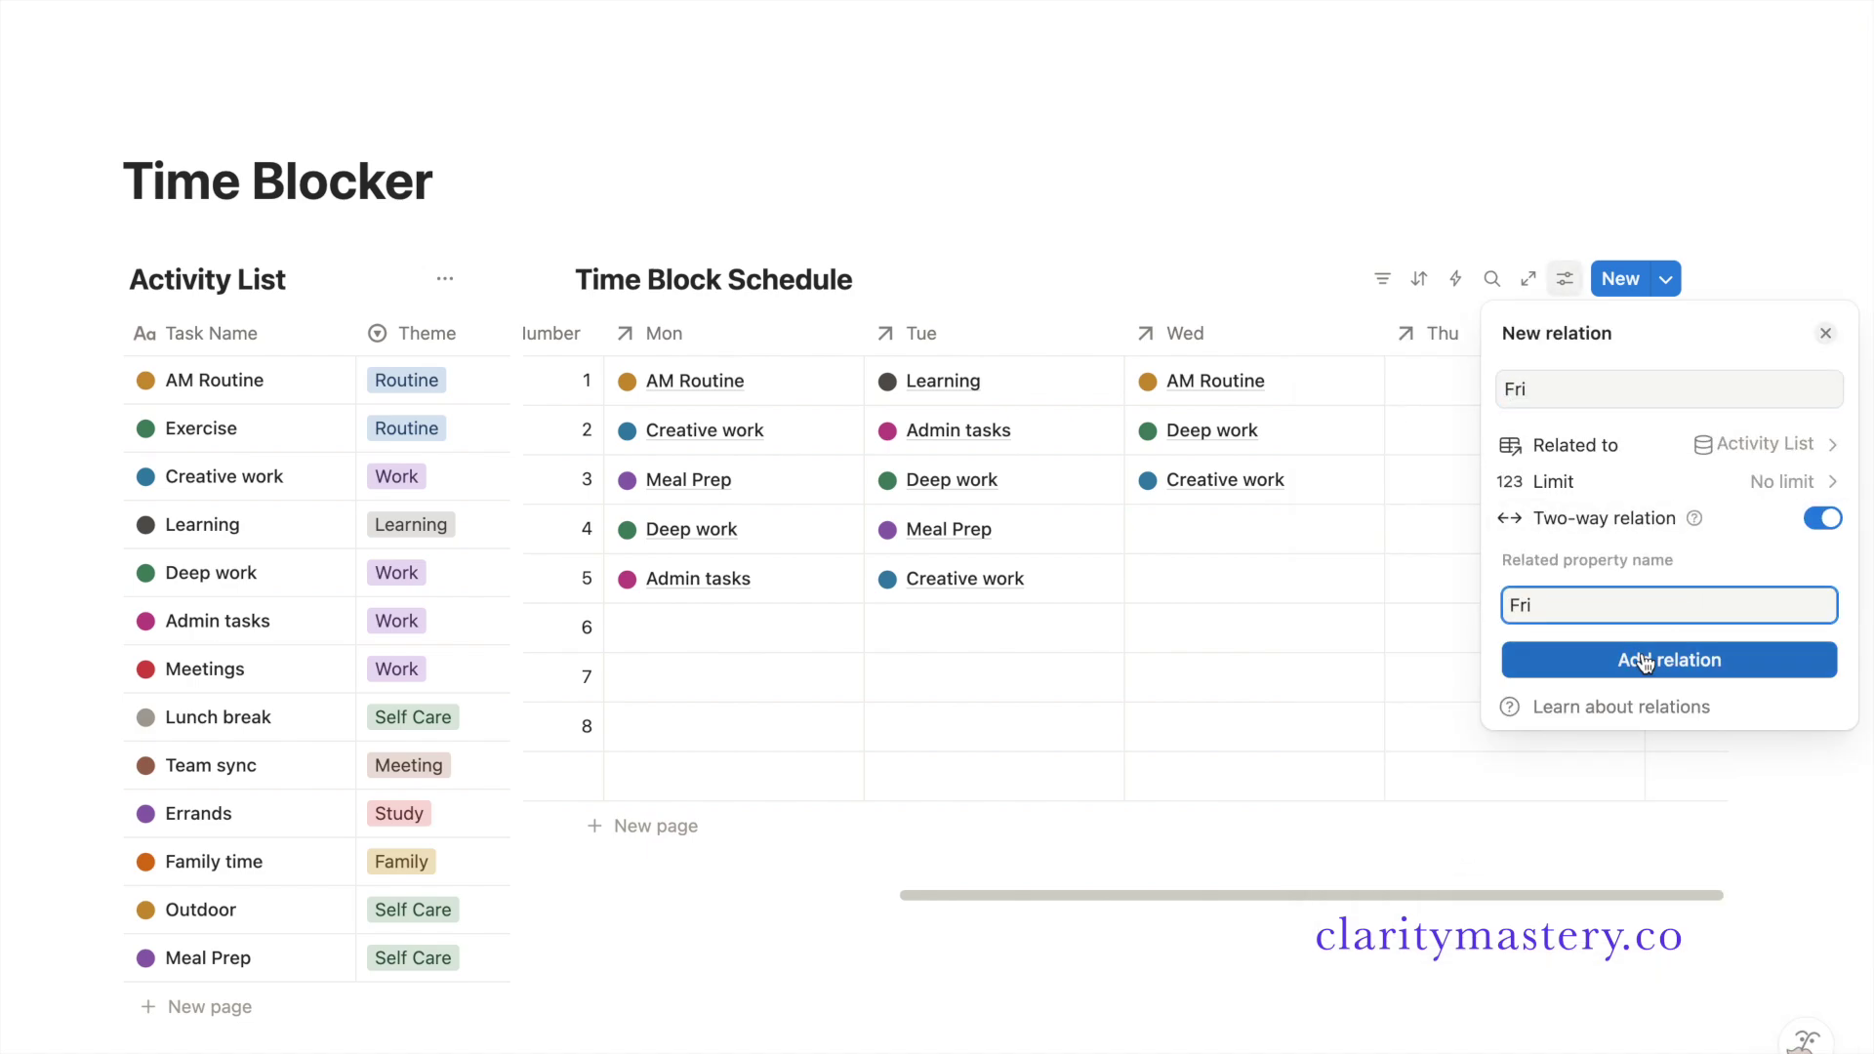
click(1647, 661)
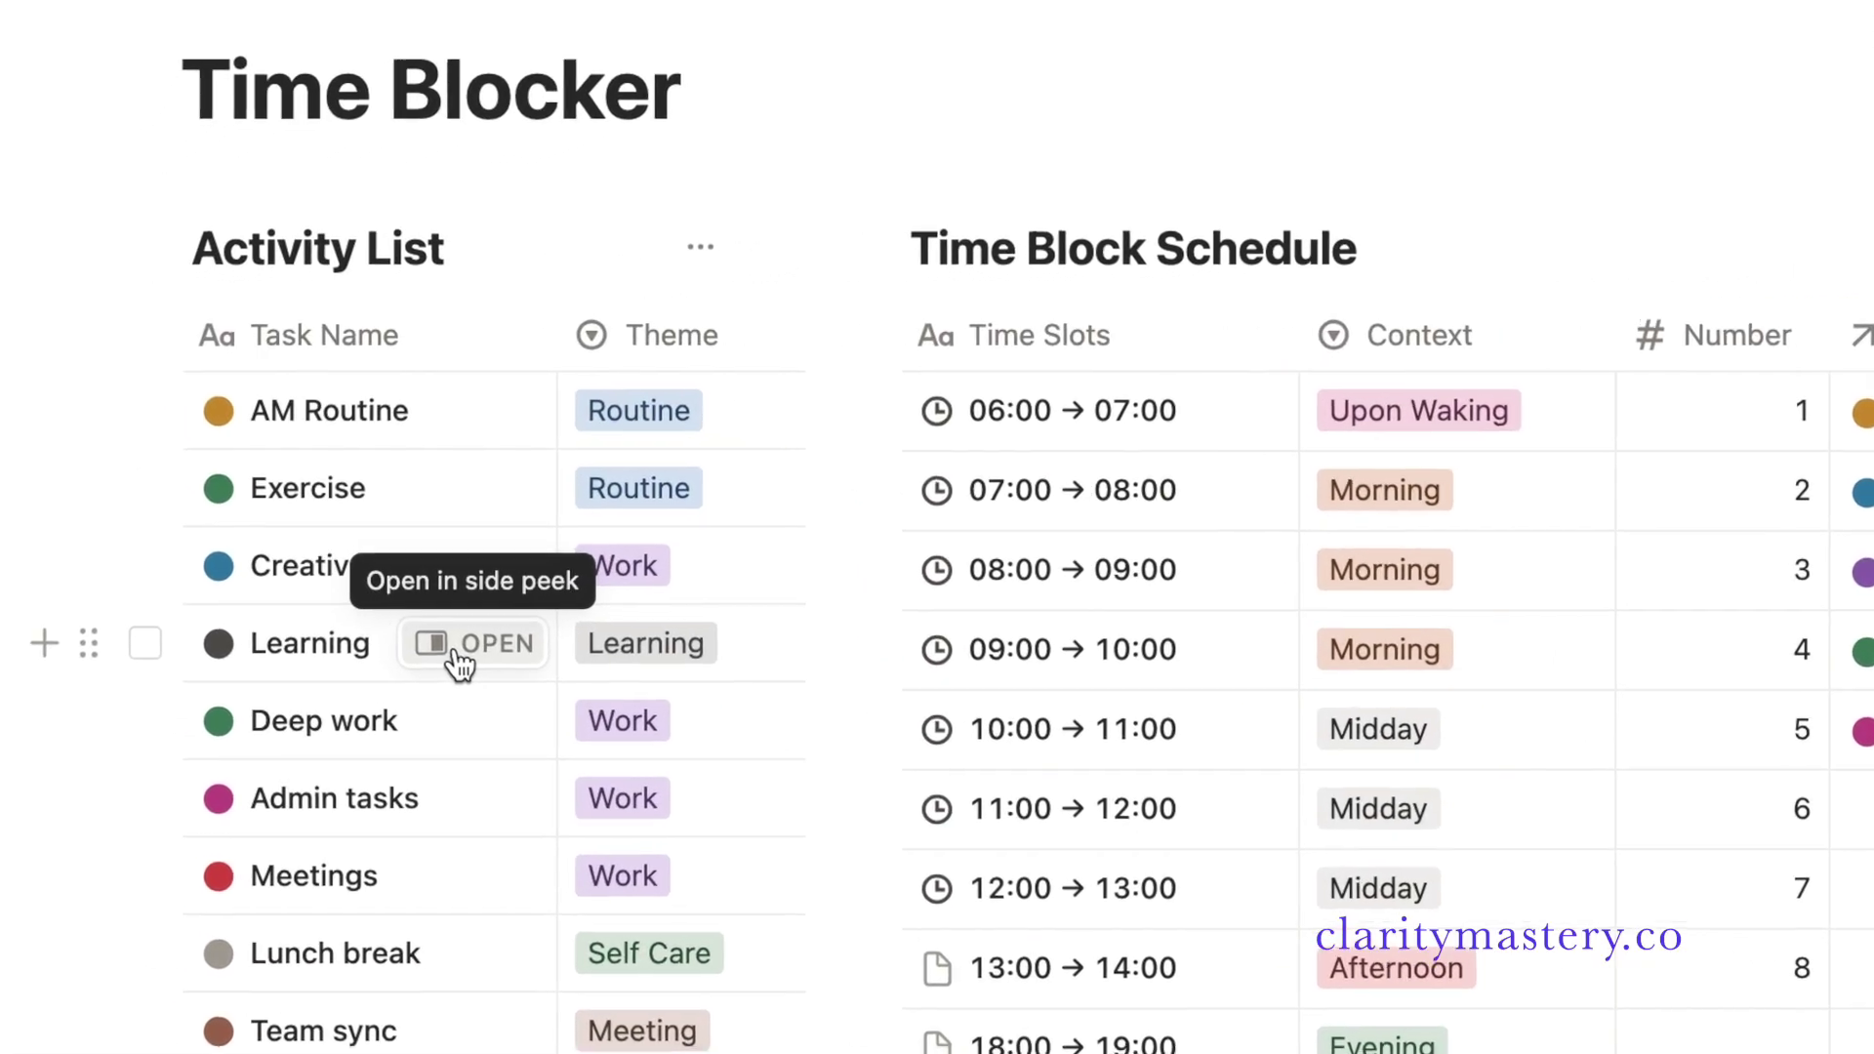
- On the Learning page, drag the Mon, Tue and Wed properties into Mon–Fri order
click(457, 652)
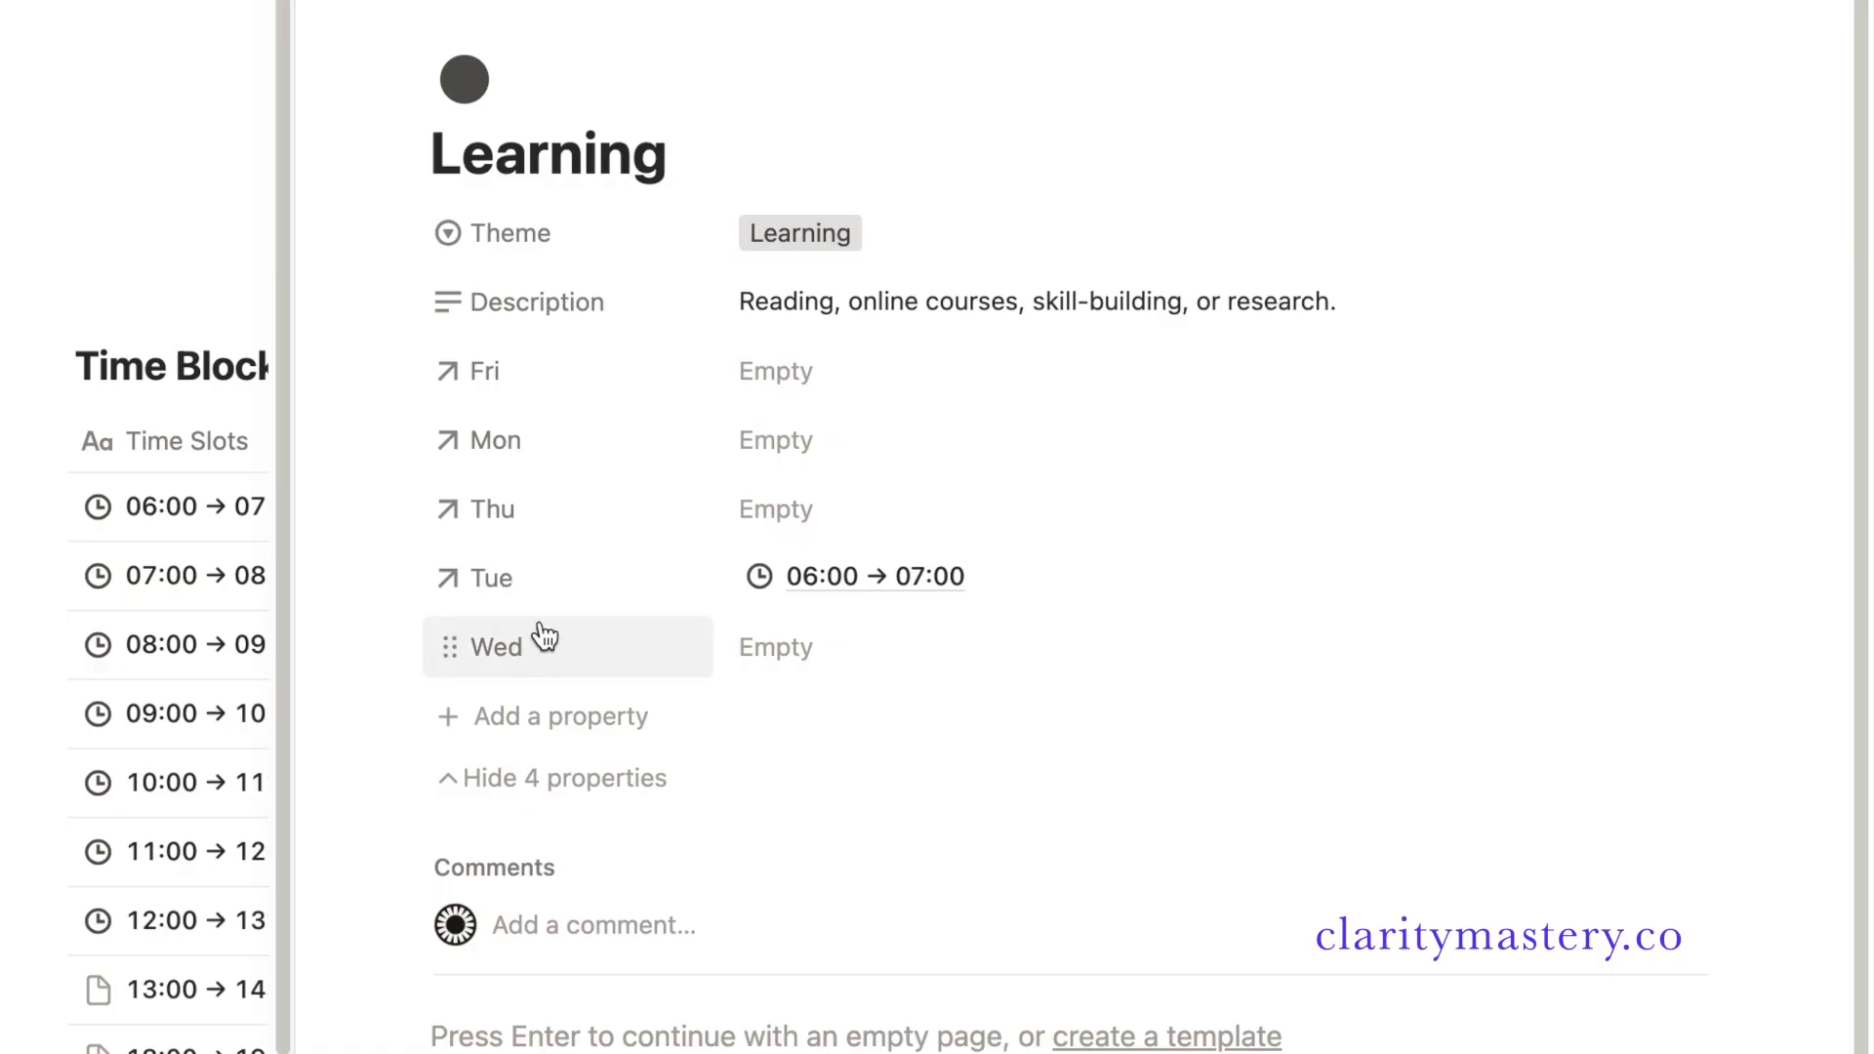
drag(576, 447, 565, 364)
drag(547, 580, 543, 444)
drag(547, 640, 556, 586)
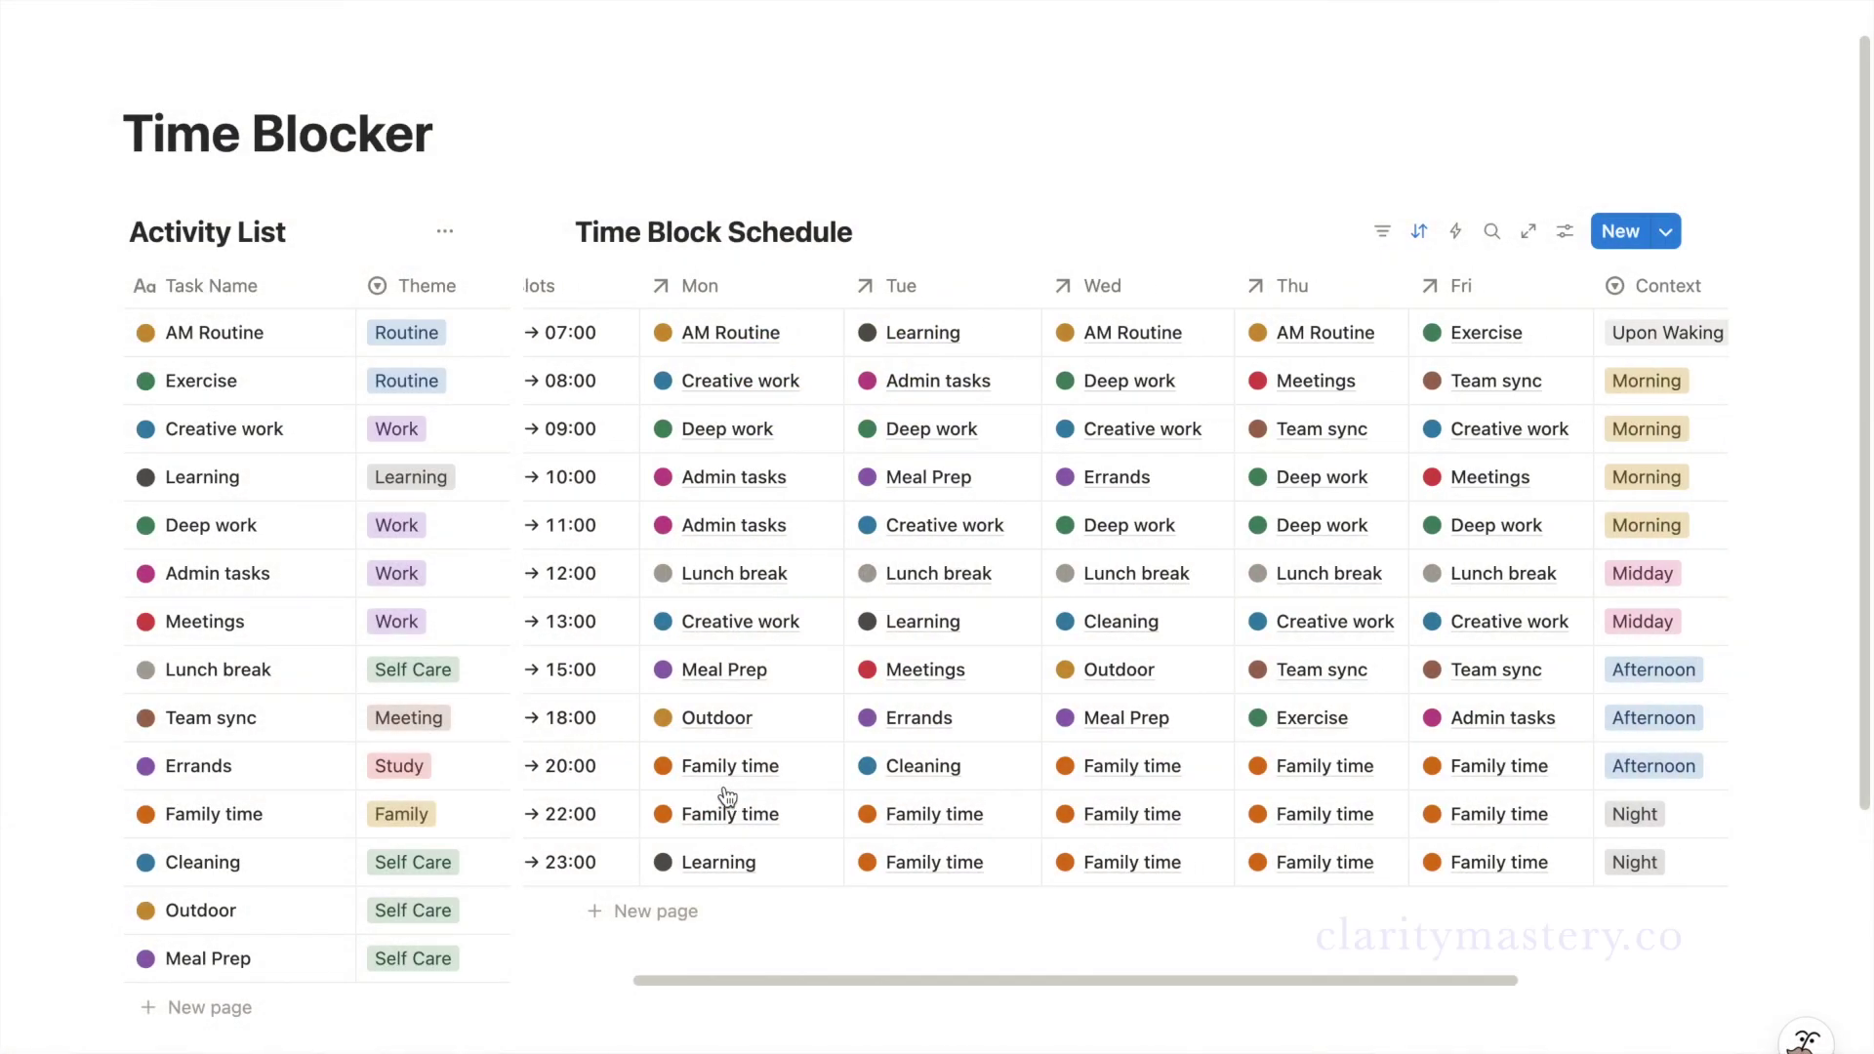
- Scroll the Time Blocker tables sideways to review their columns
scroll(727, 795, right, 3)
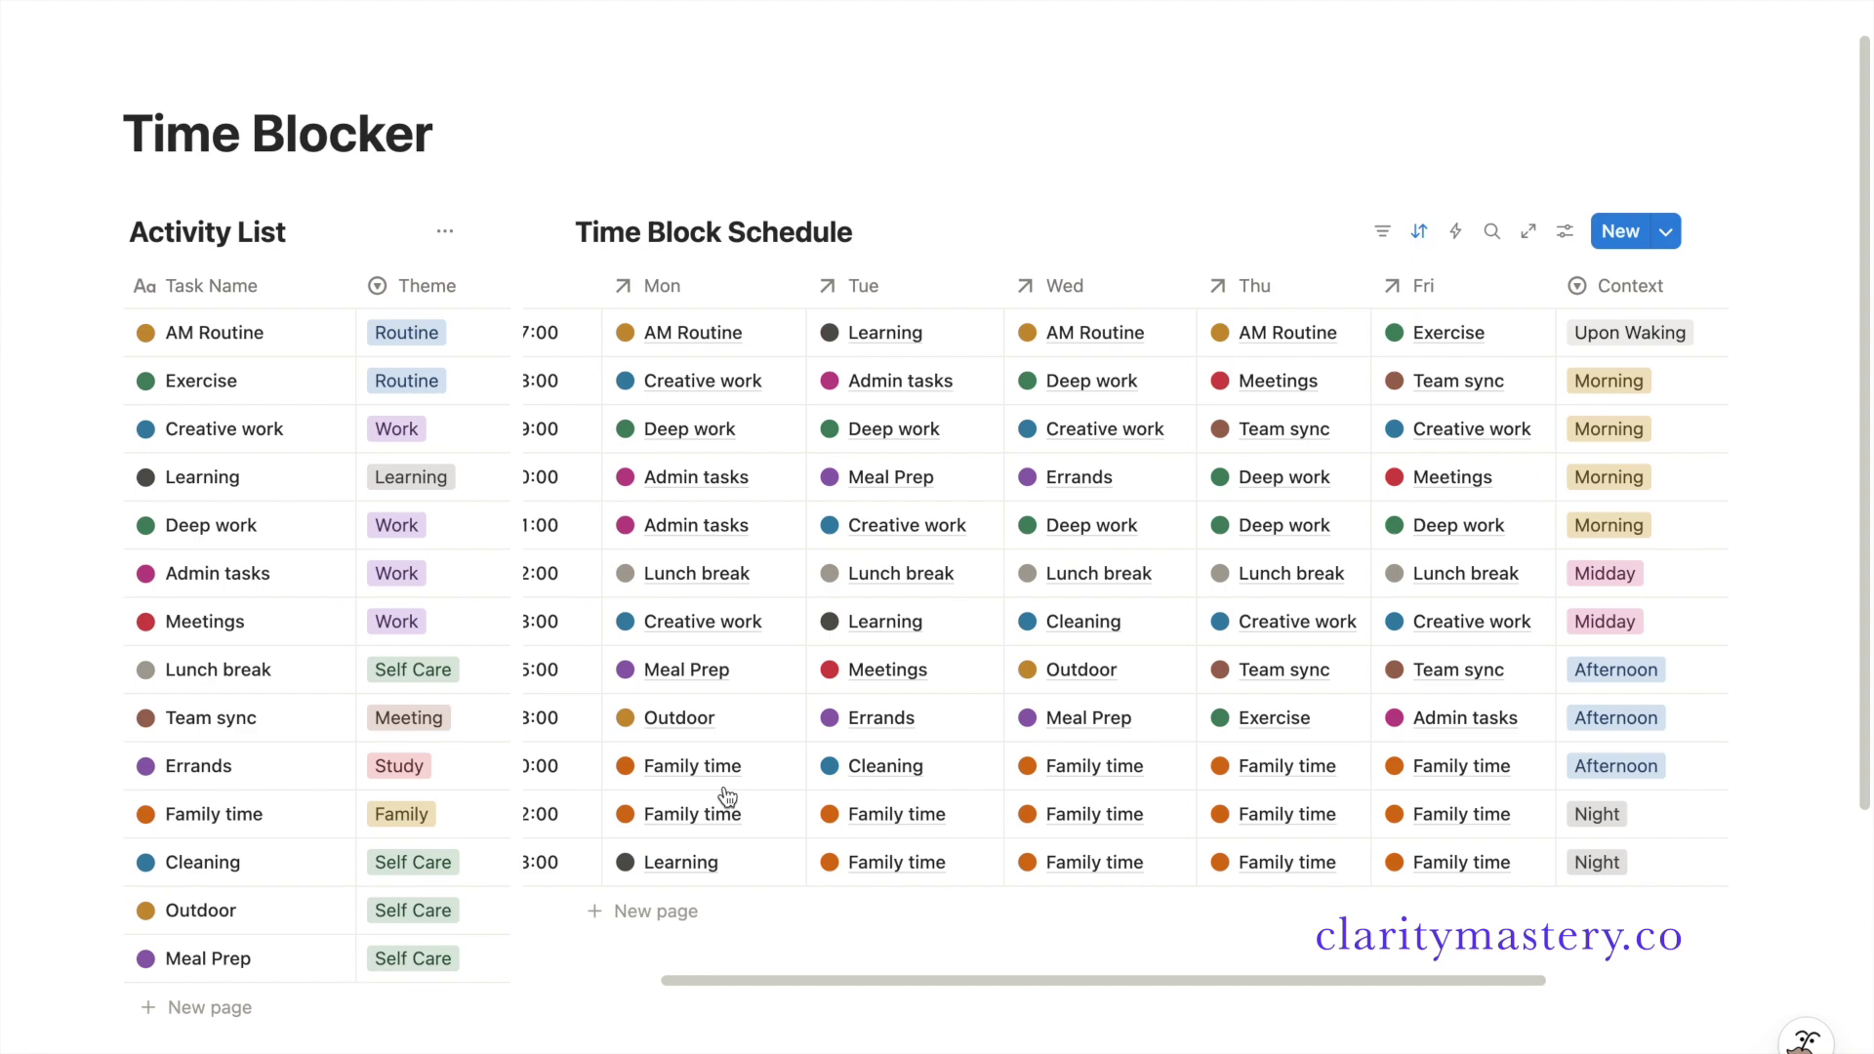
scroll(727, 795, left, 4)
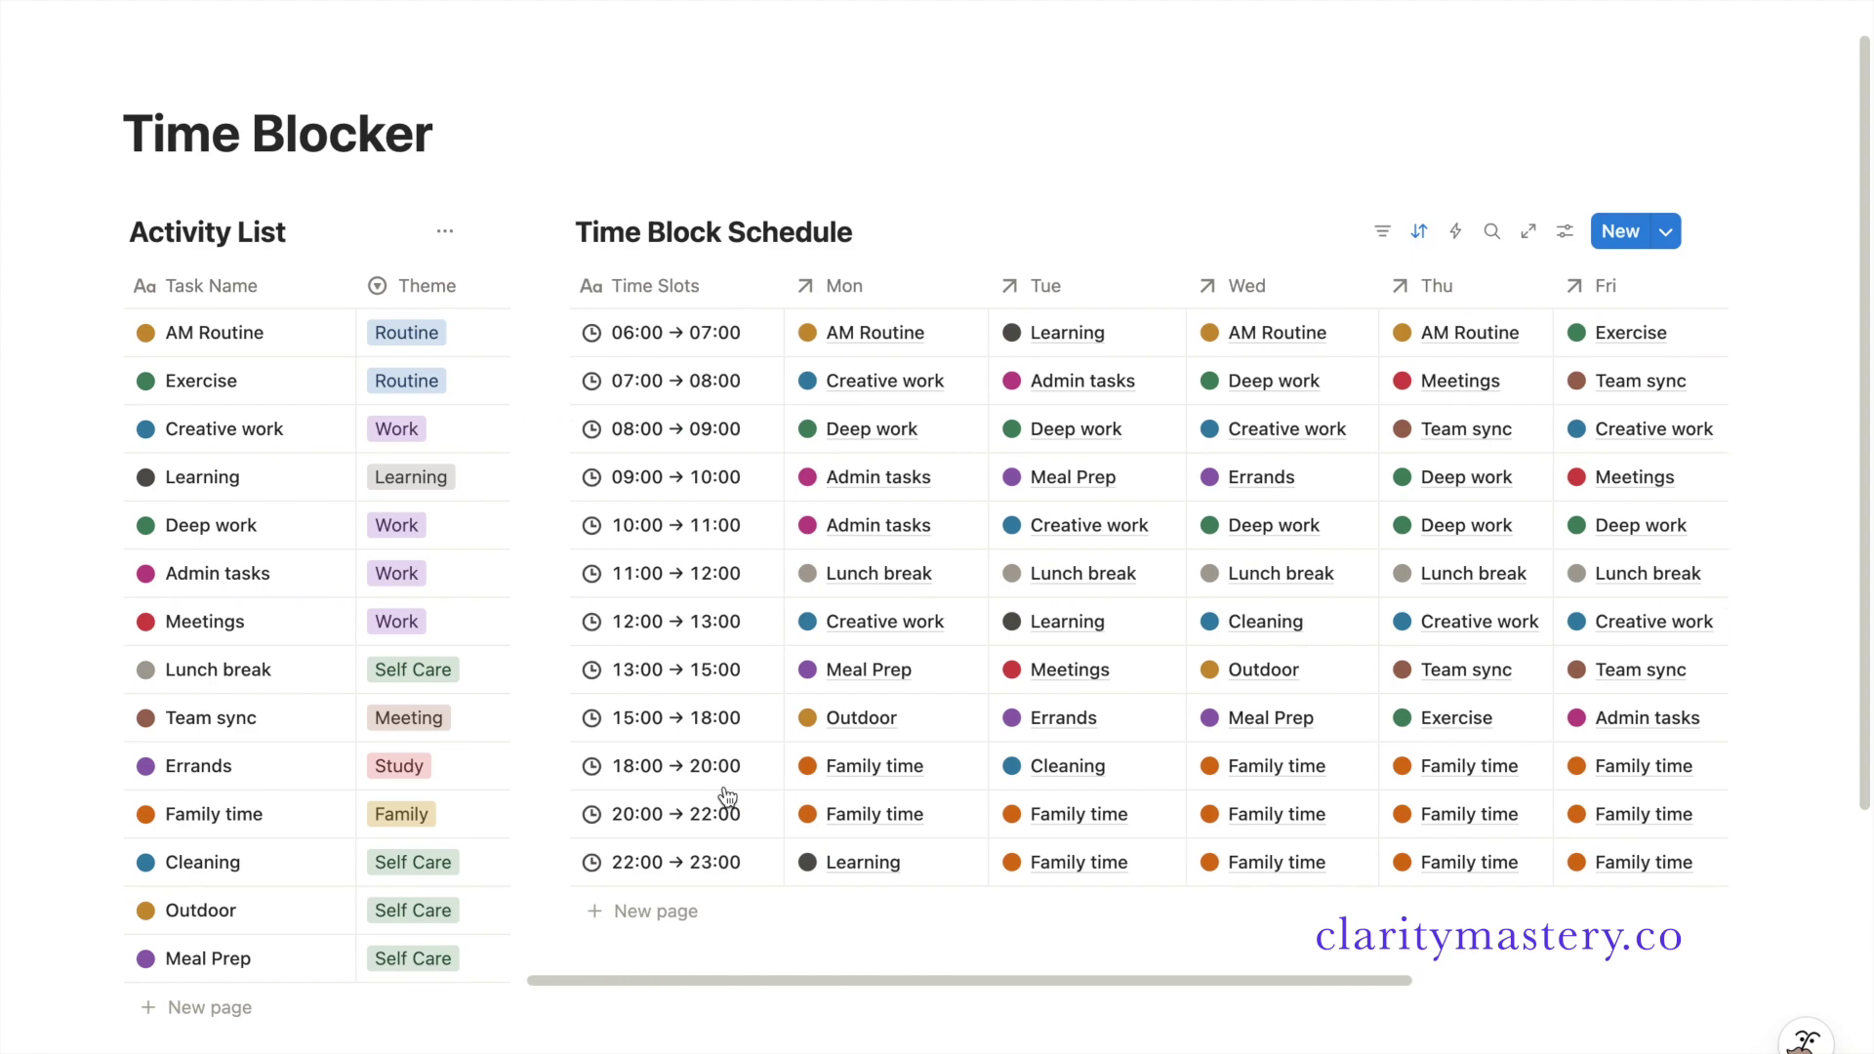
scroll(283, 717, right, 4)
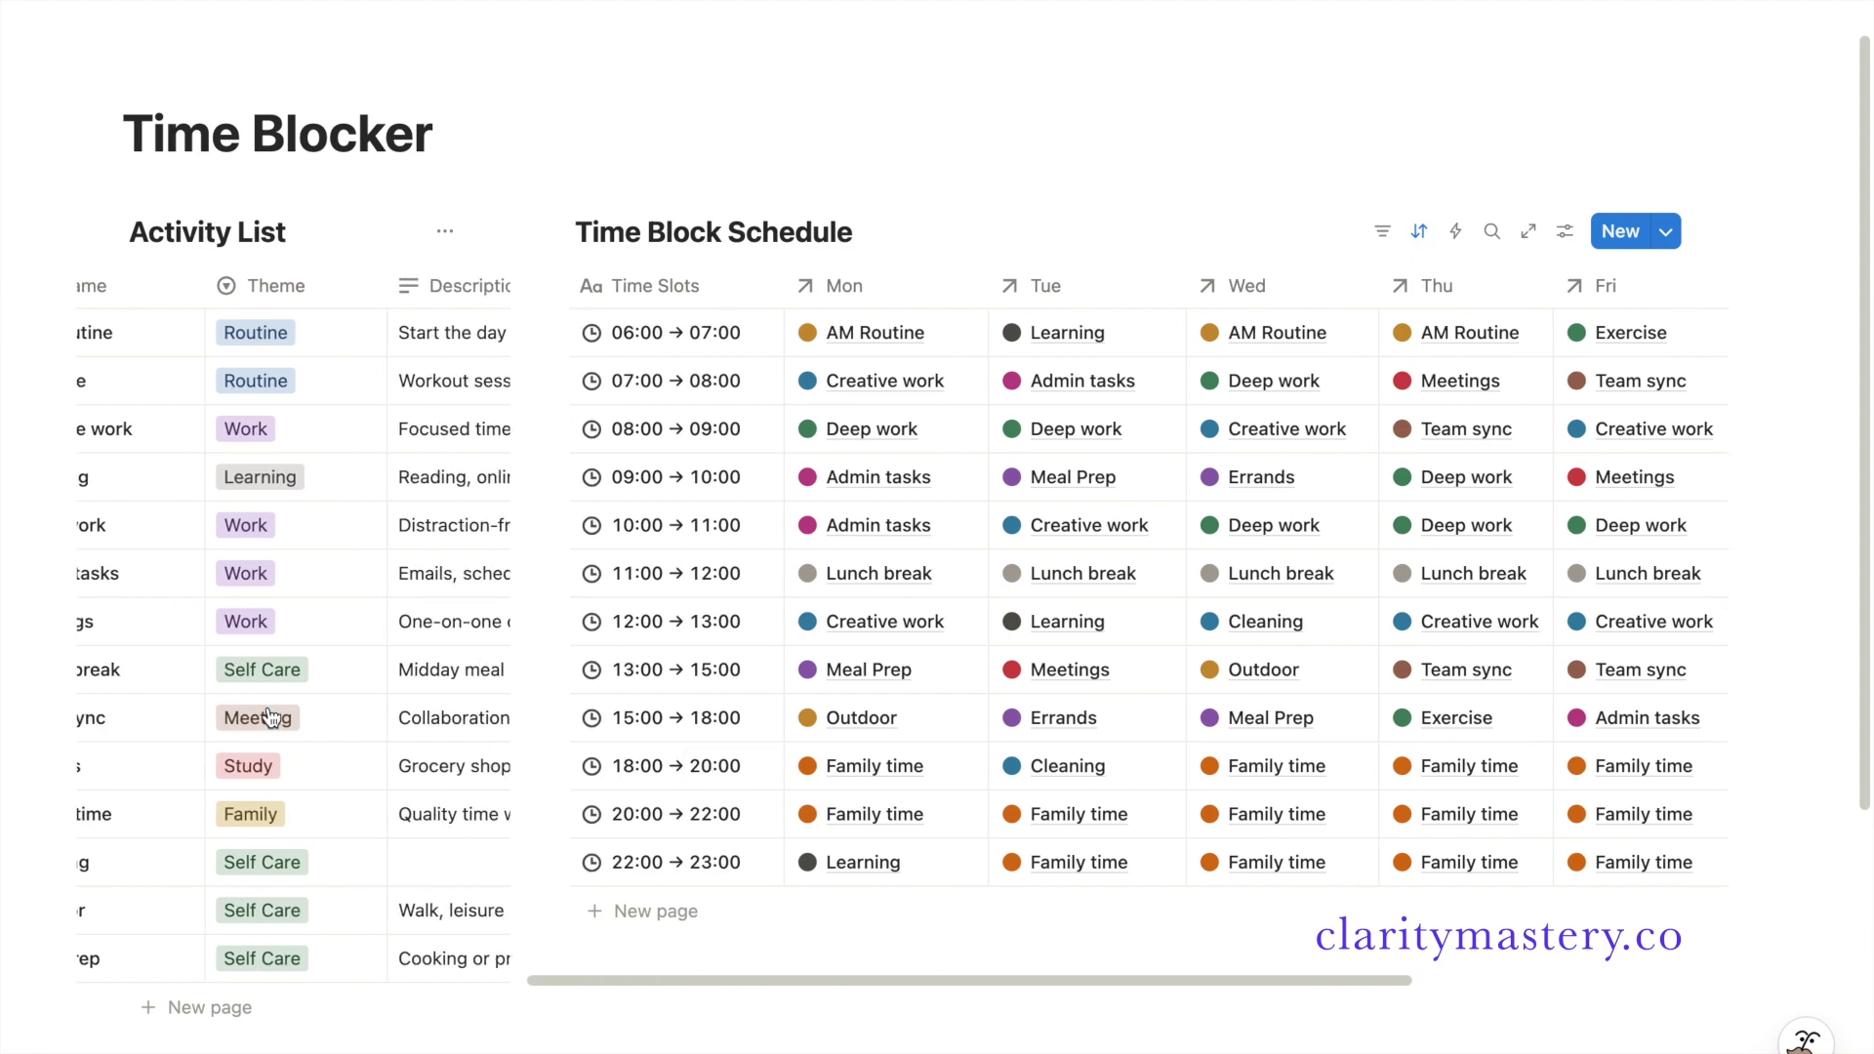
scroll(271, 717, left, 4)
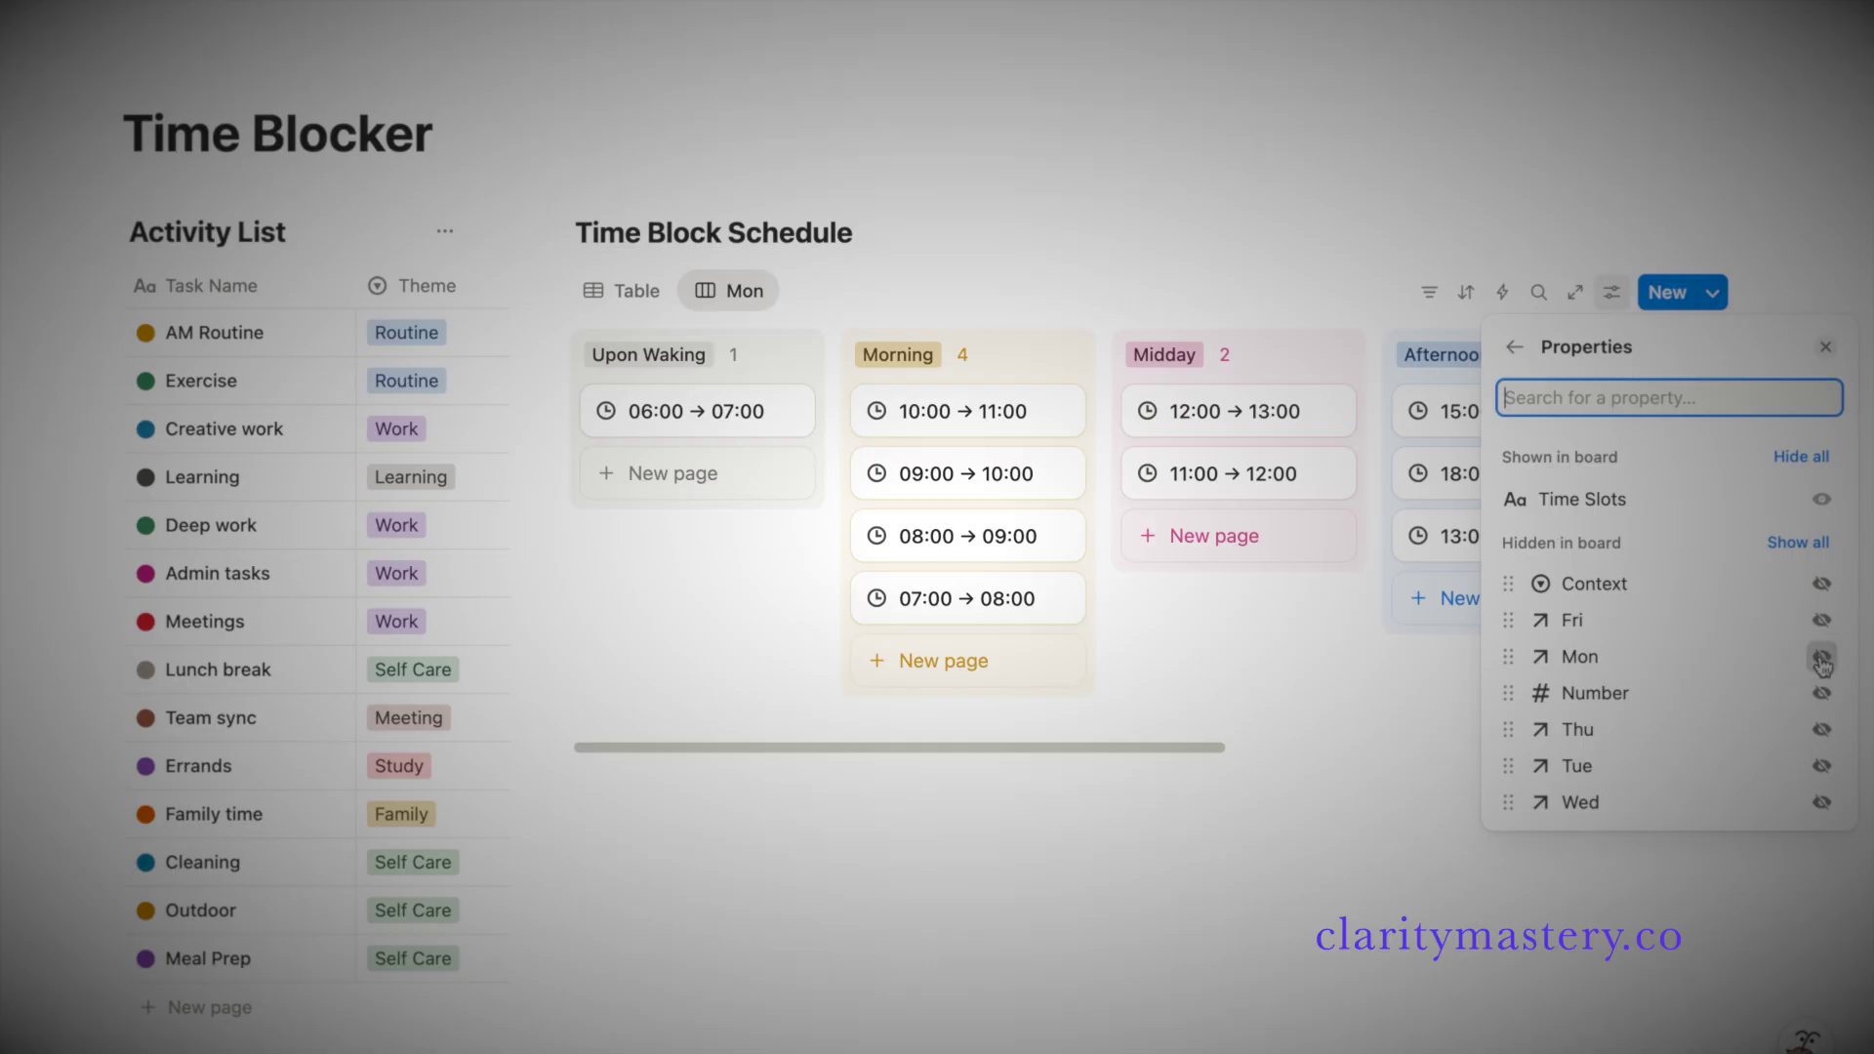
- Add a Board view with small cards to the Time Block Schedule
click(1821, 657)
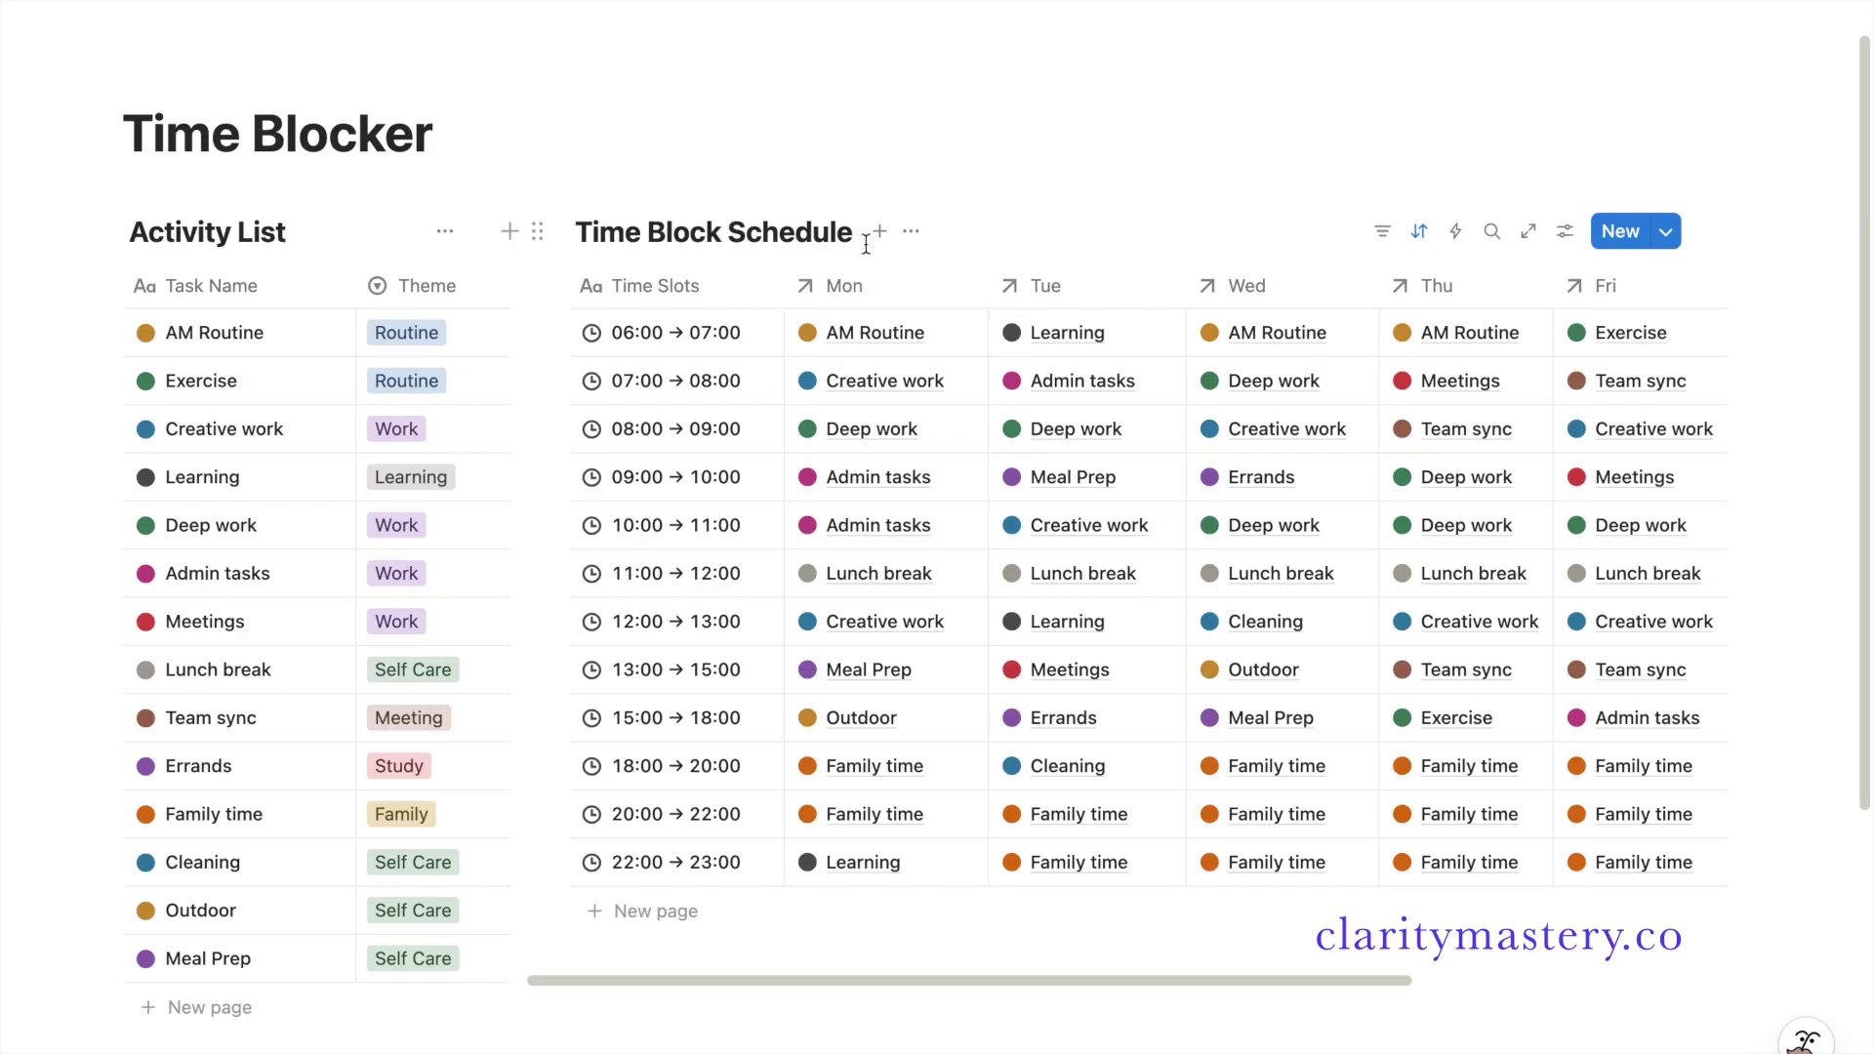
click(878, 231)
click(1031, 352)
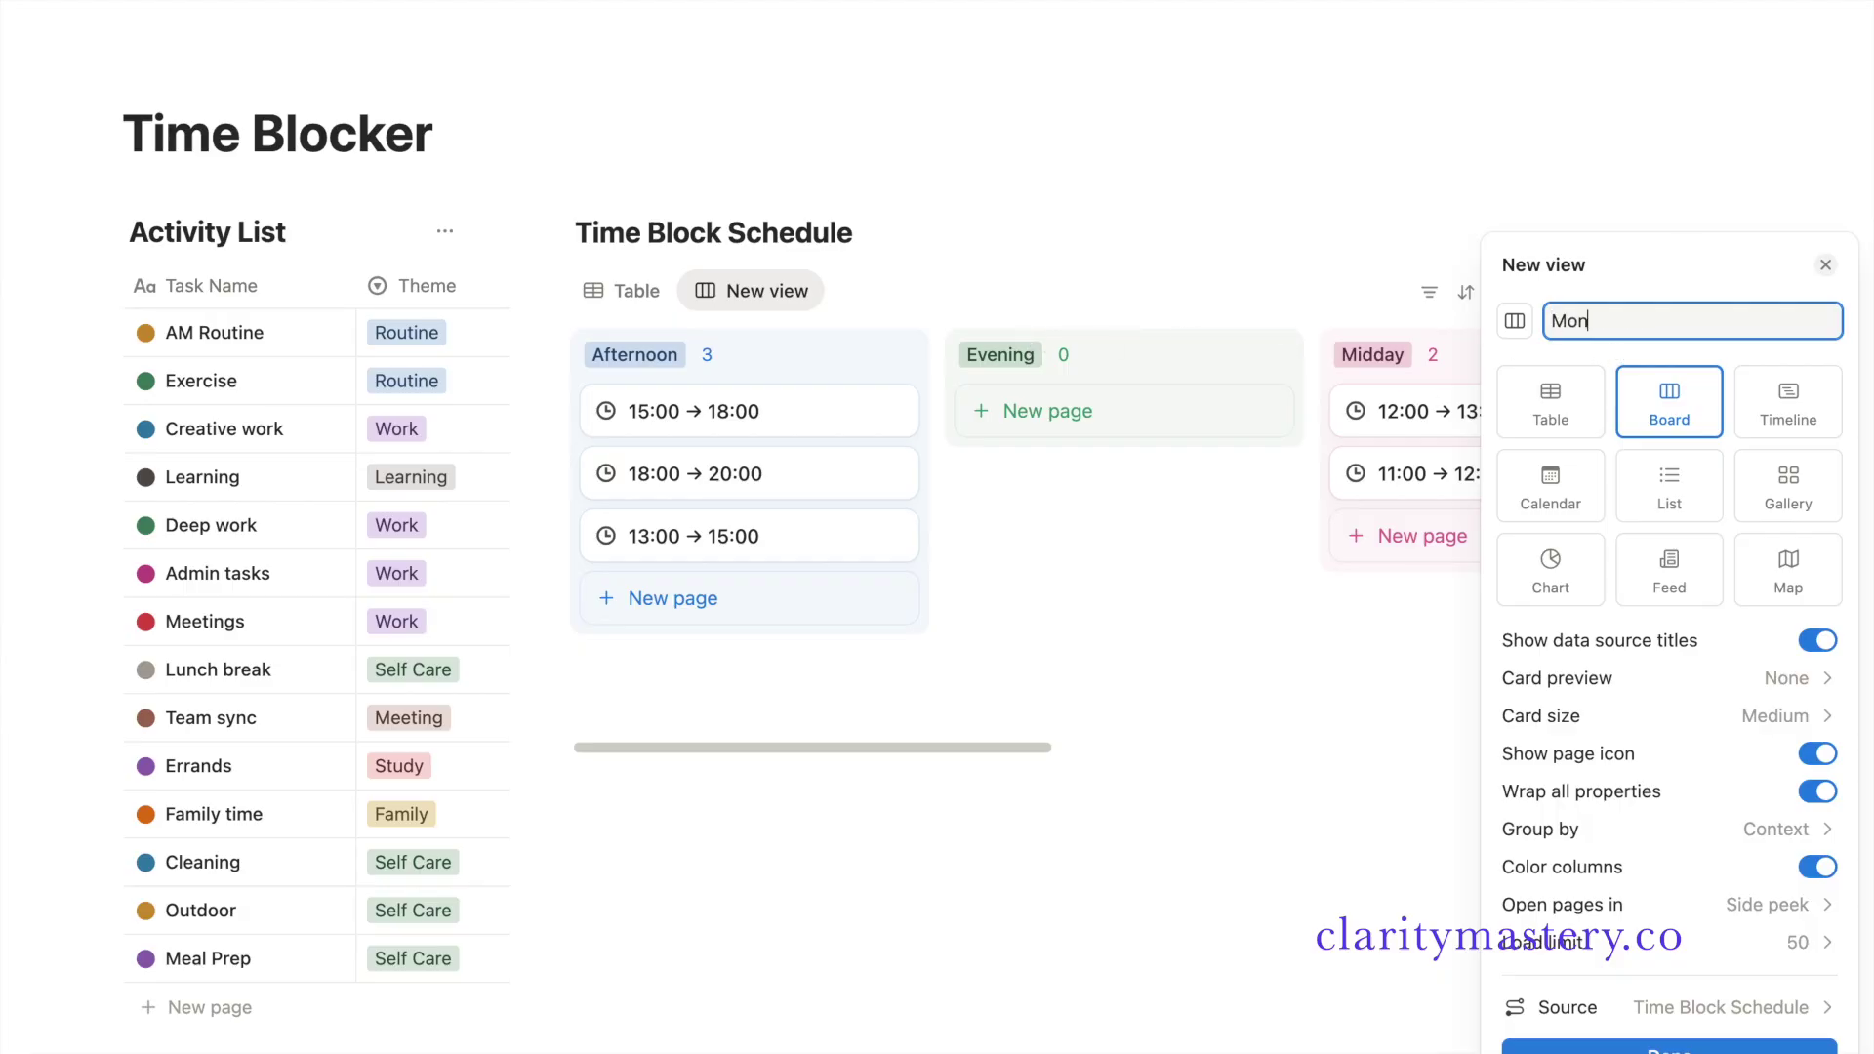
click(1749, 715)
click(1704, 767)
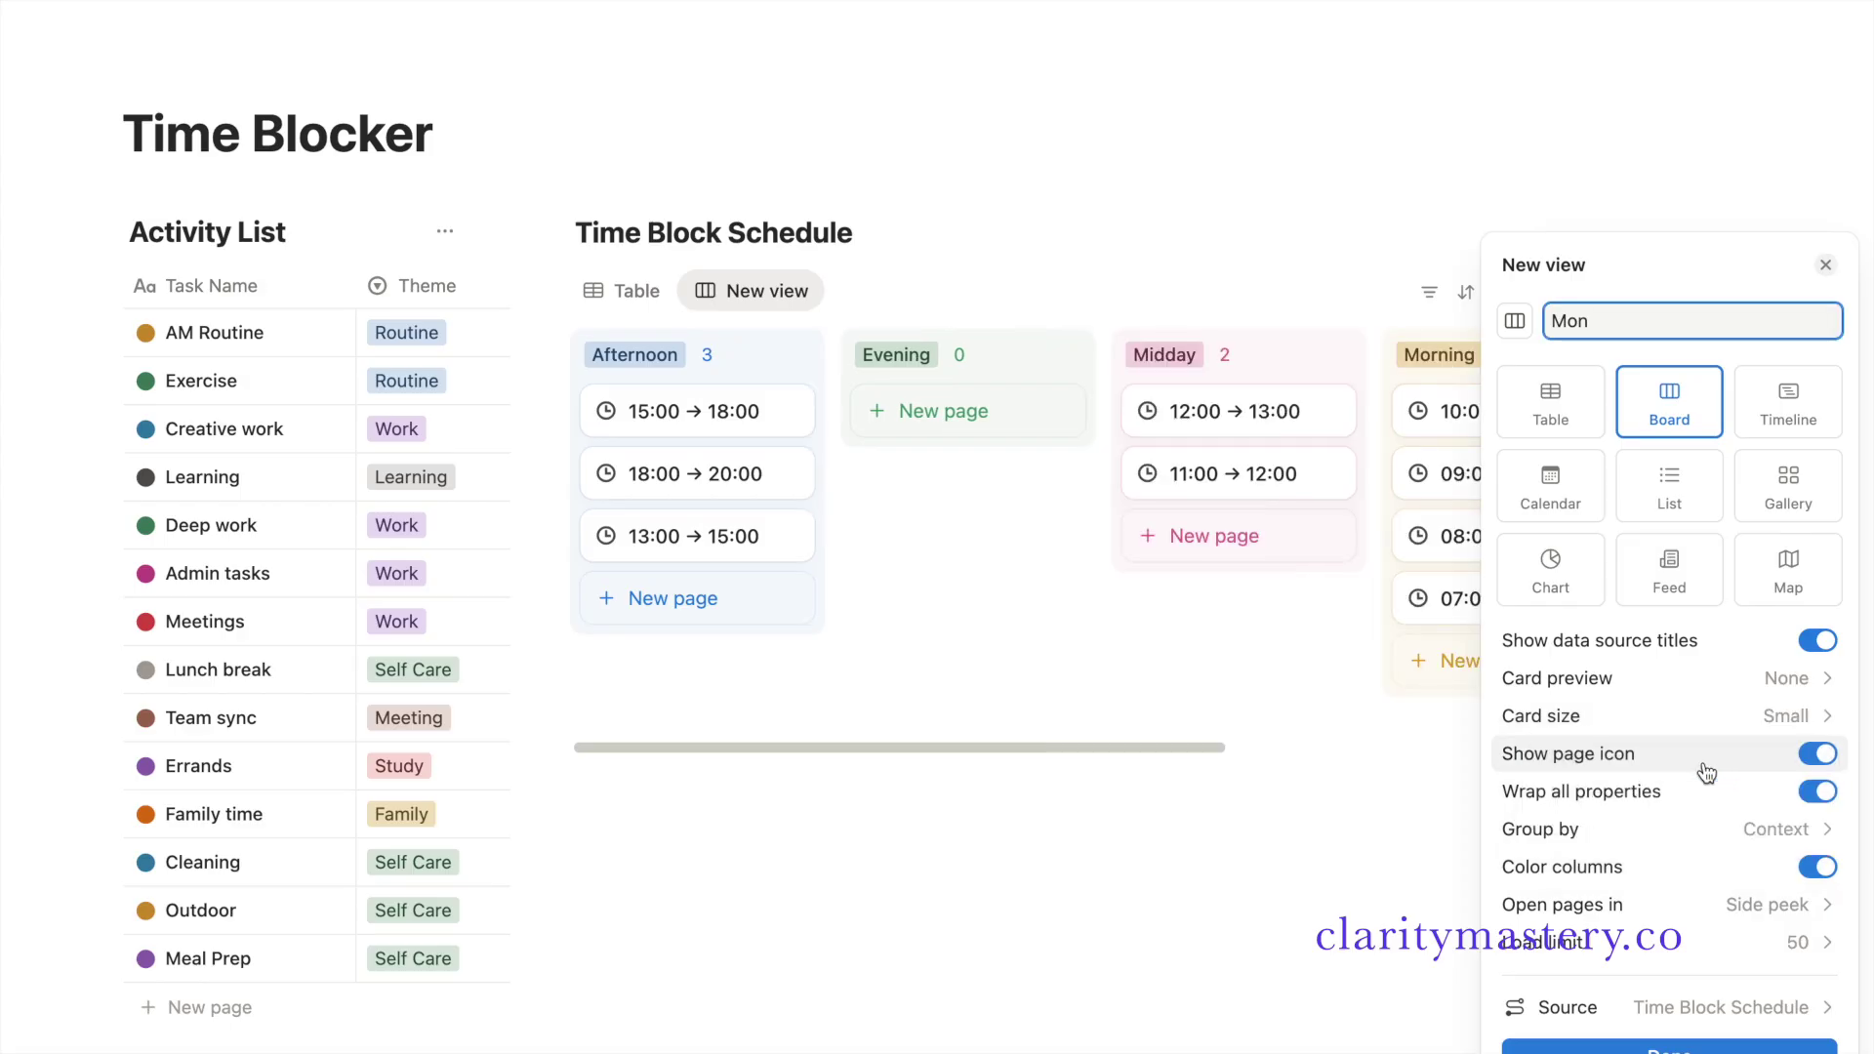
click(1706, 828)
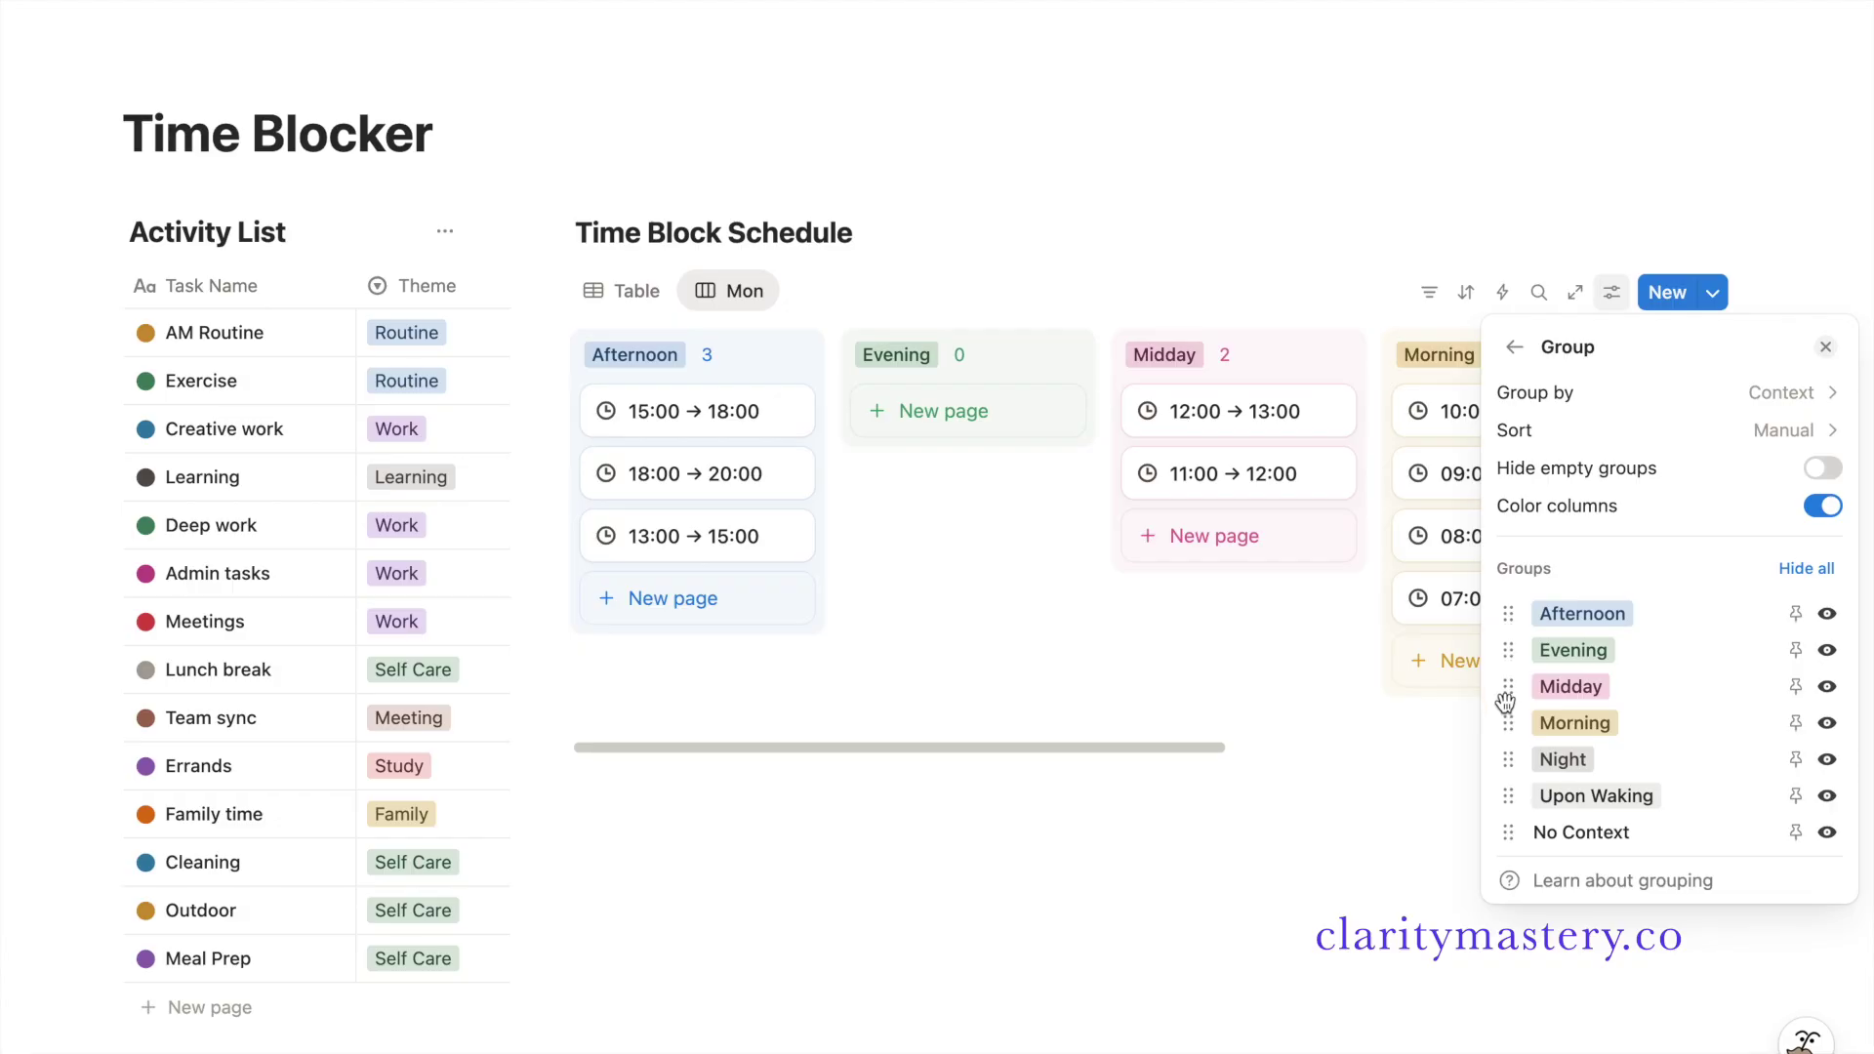
- Put the Upon Waking, Morning and Midday groups first and name the view Mon
drag(1515, 797, 1527, 619)
drag(1511, 760, 1515, 652)
drag(1504, 759, 1511, 695)
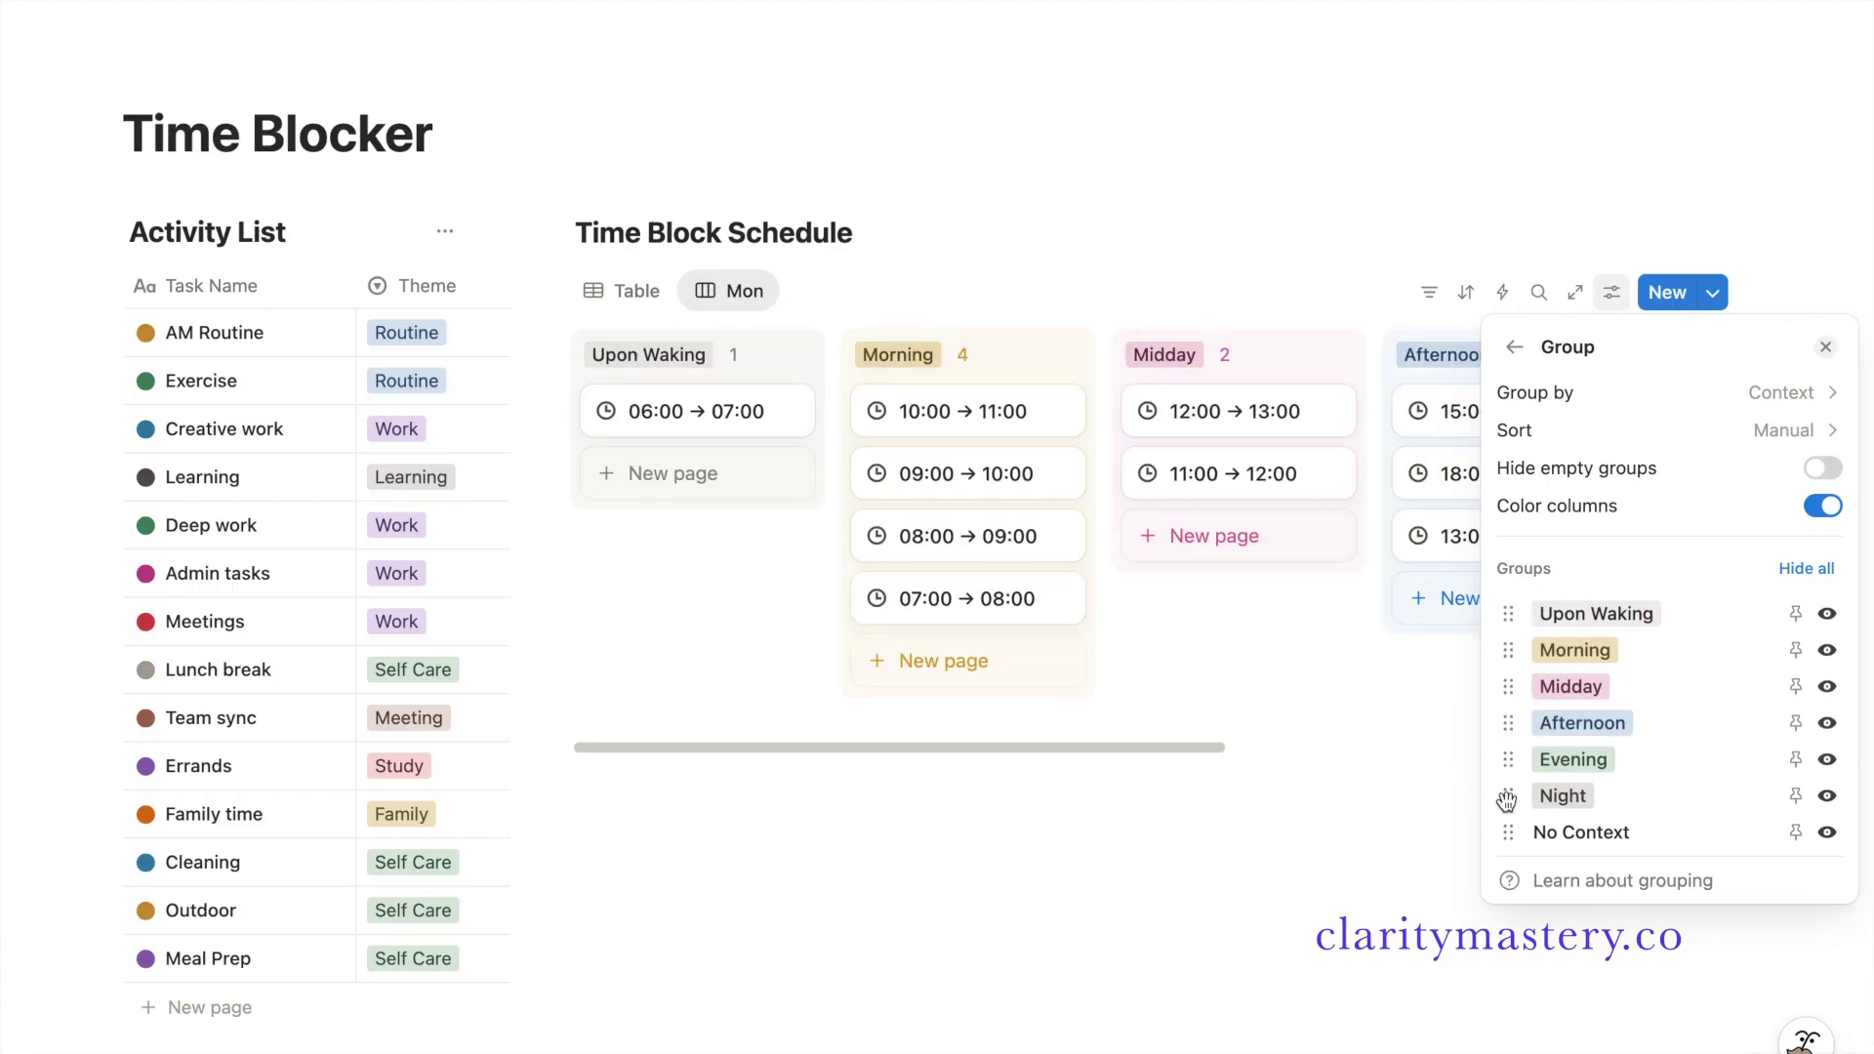
click(1515, 347)
text(Mon)
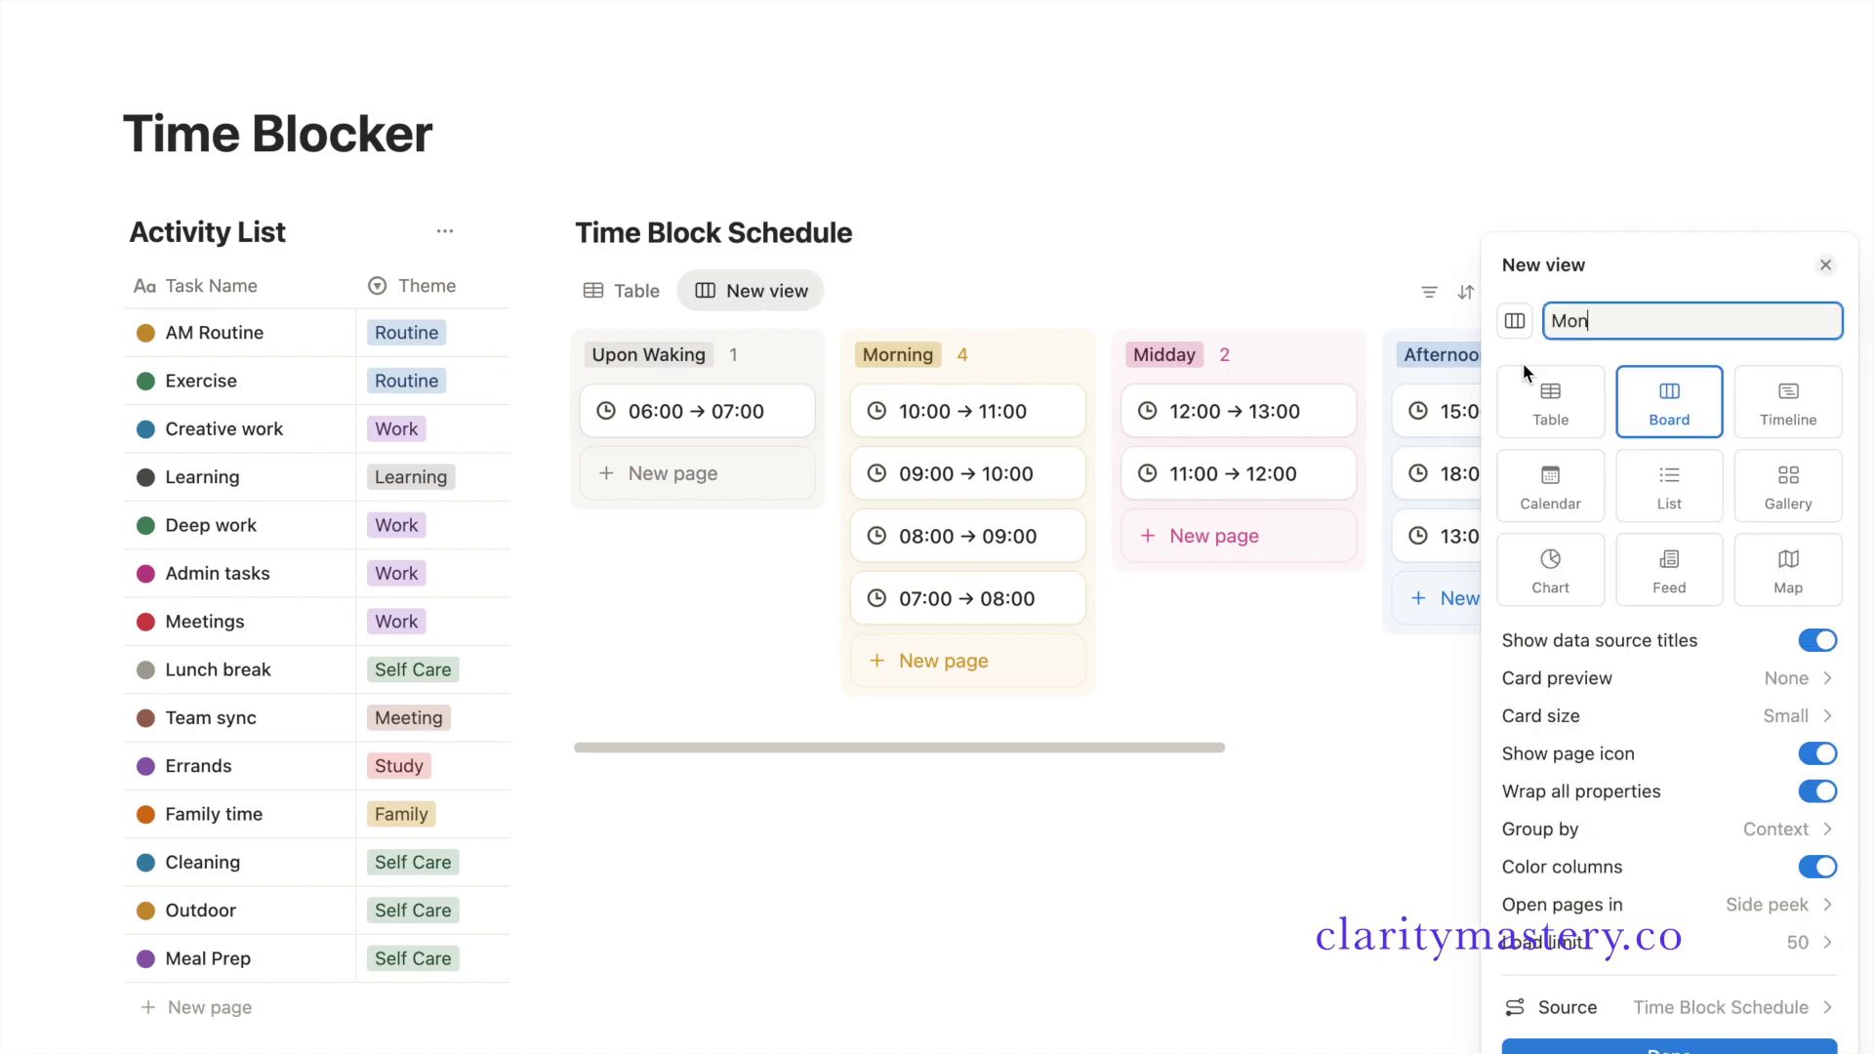
click(1692, 1049)
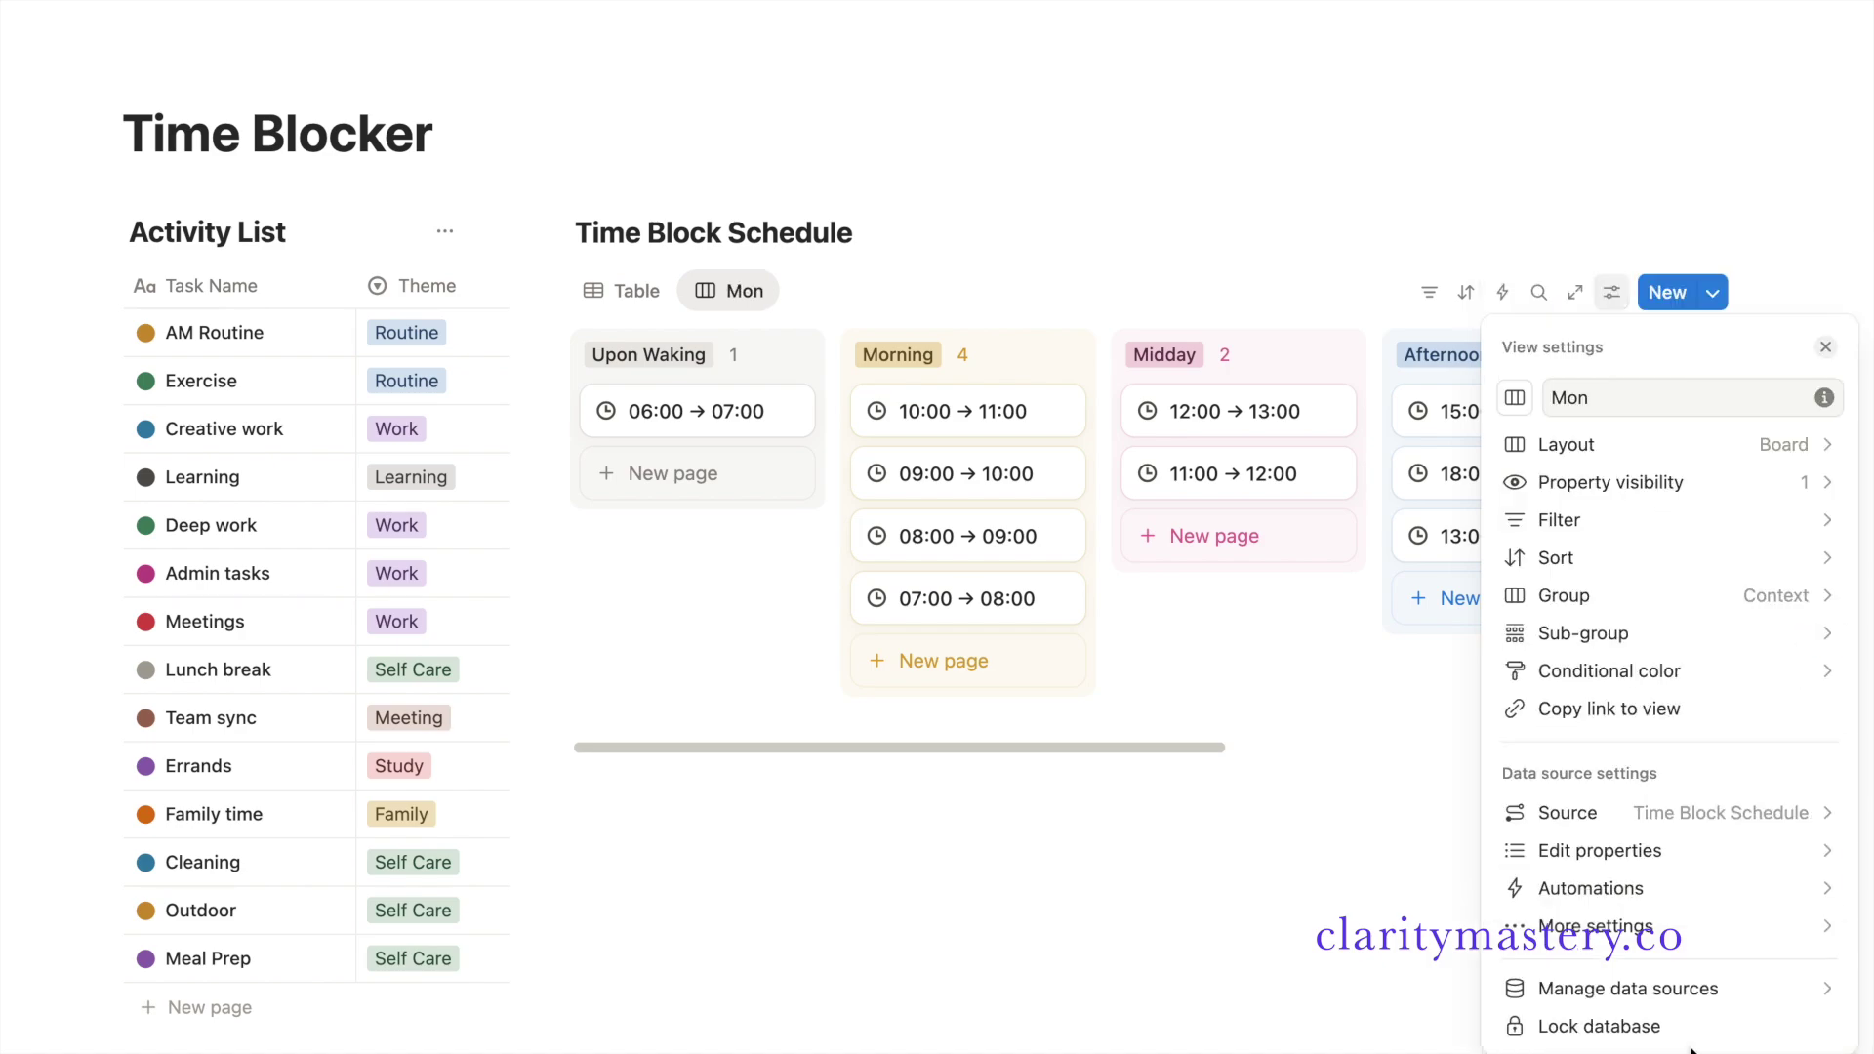
- Show the Mon property on the board cards and check the 10:00 slot's activity
click(1600, 482)
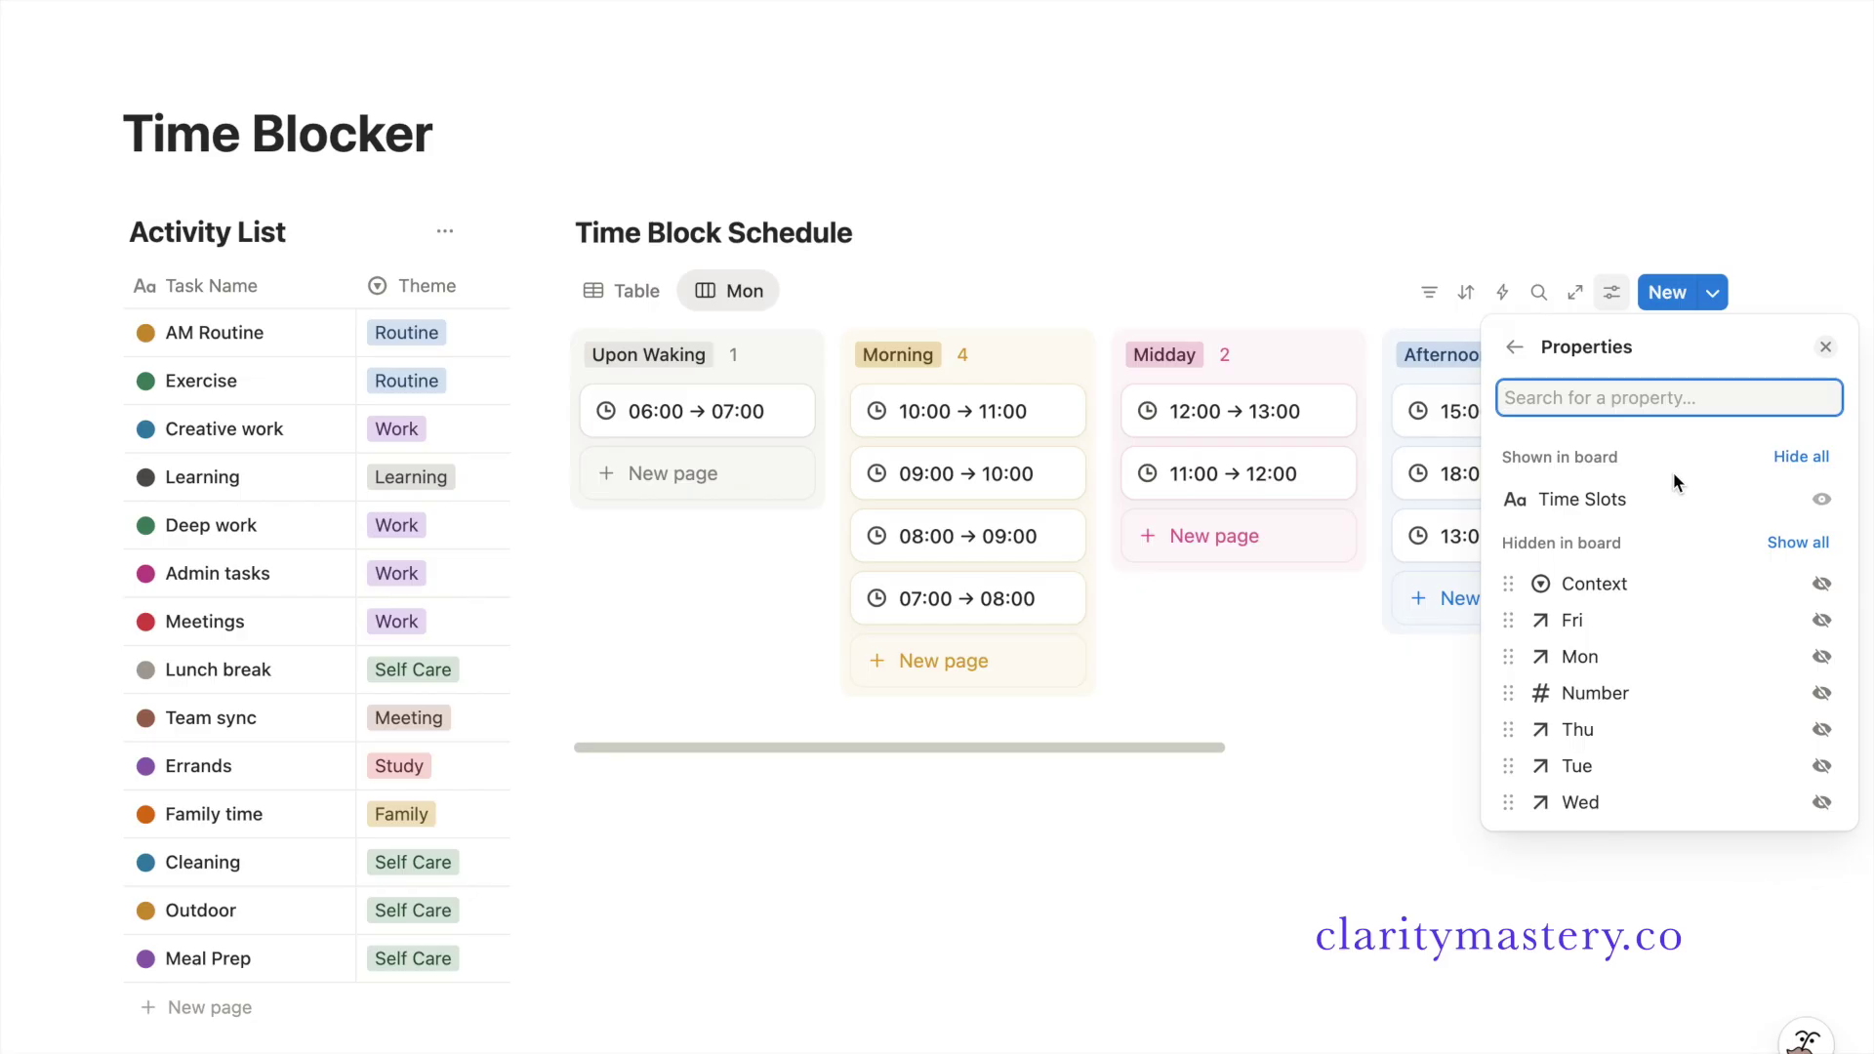
click(1821, 657)
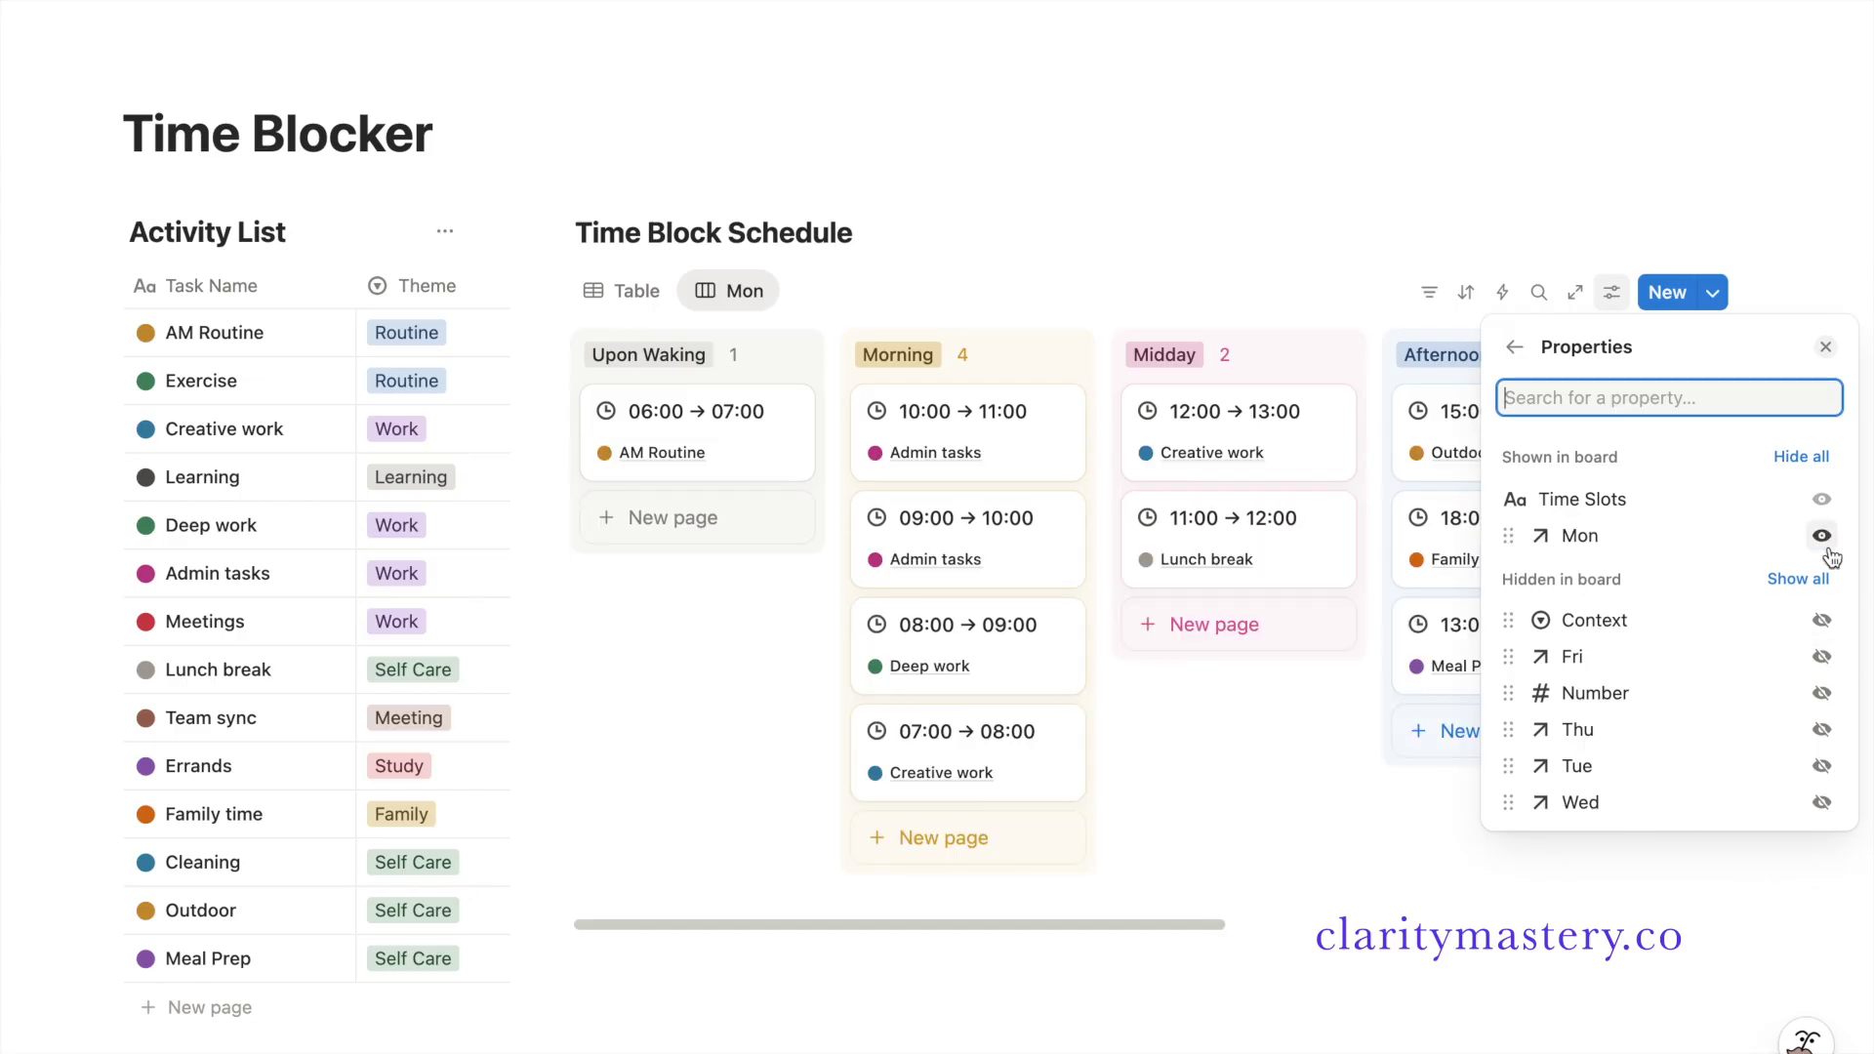
click(955, 578)
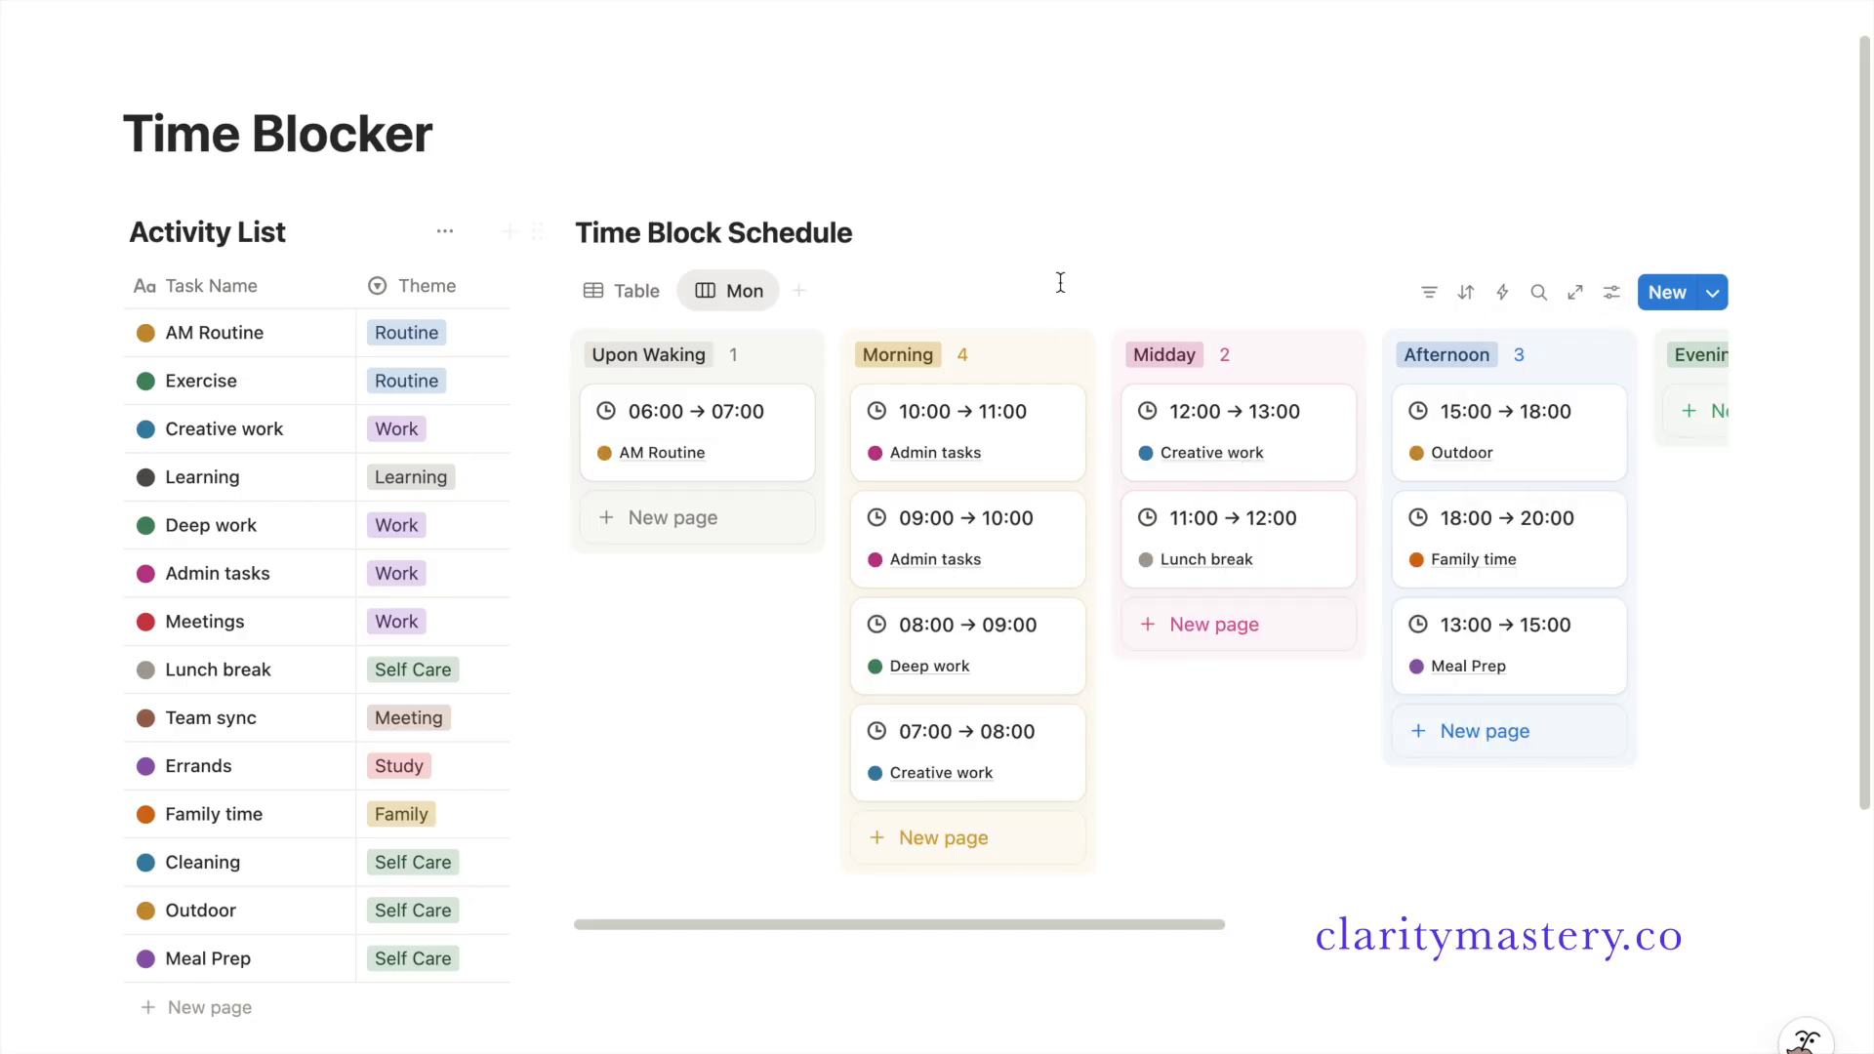
scroll(1011, 530, right, 10)
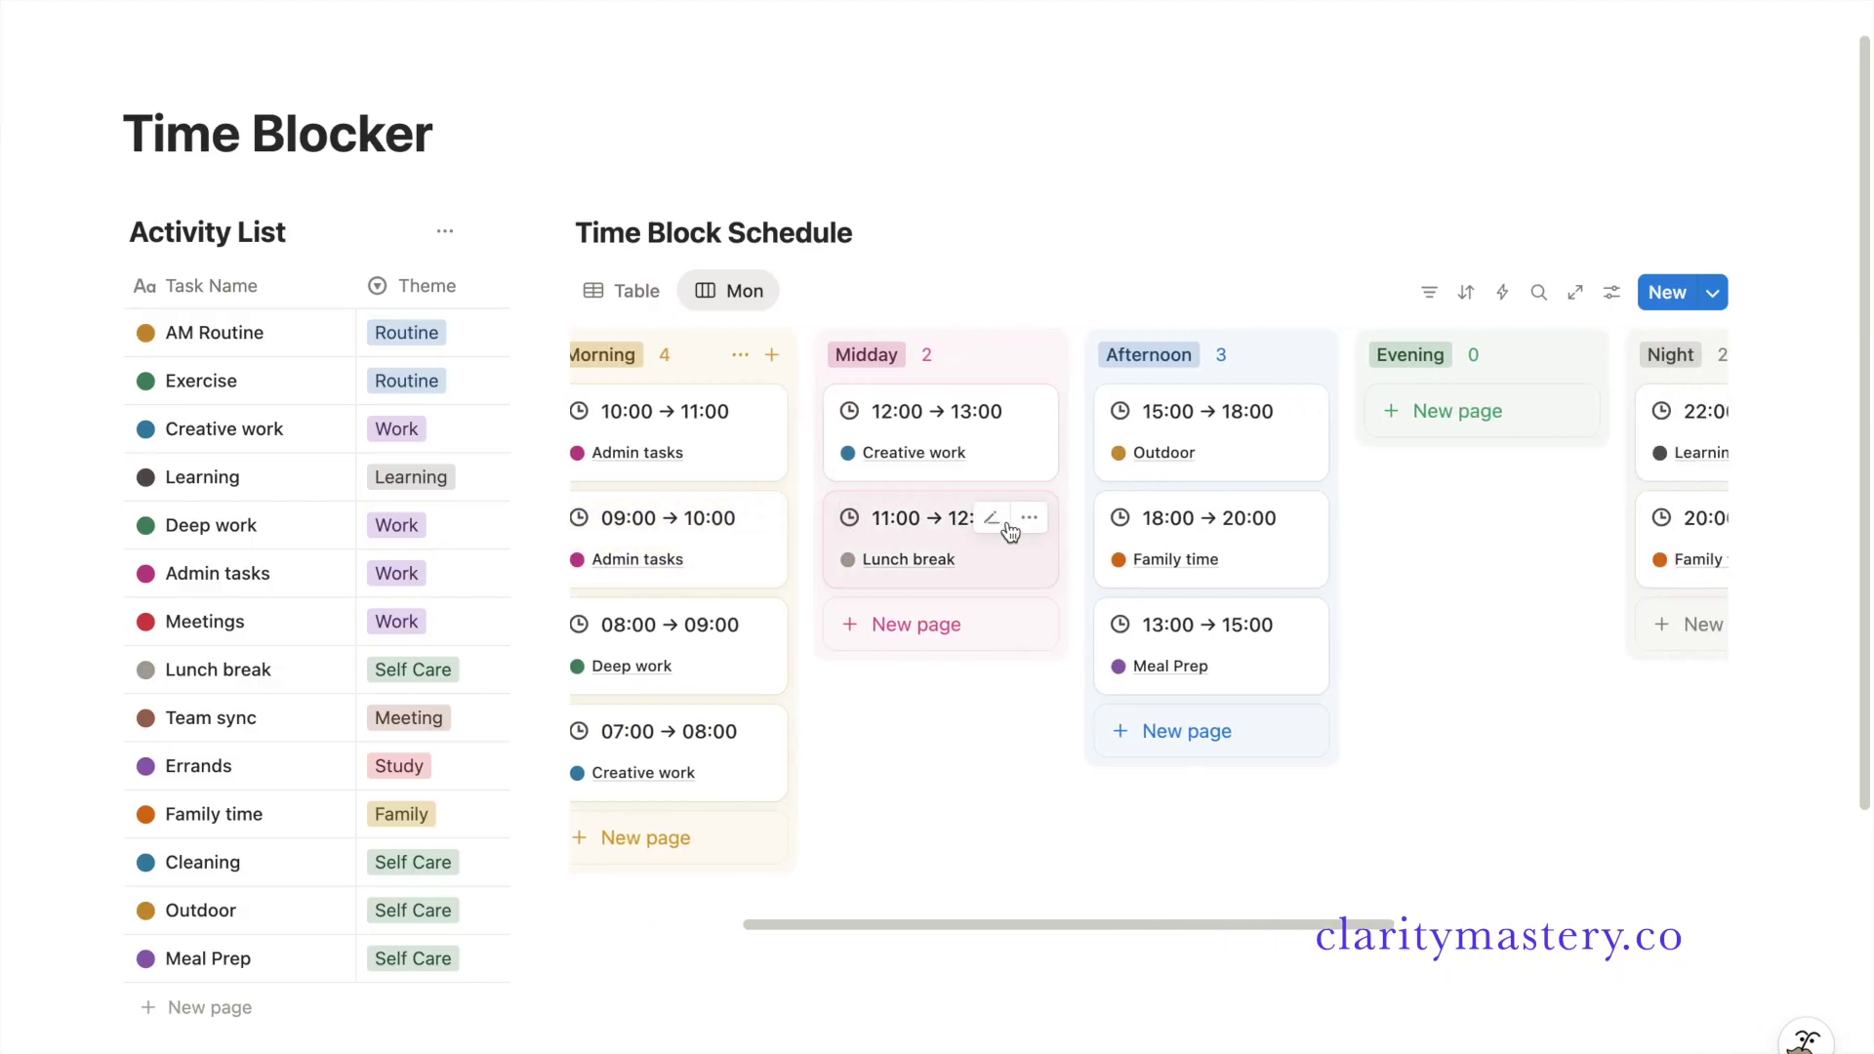
scroll(1011, 530, right, 5)
scroll(1011, 527, left, 15)
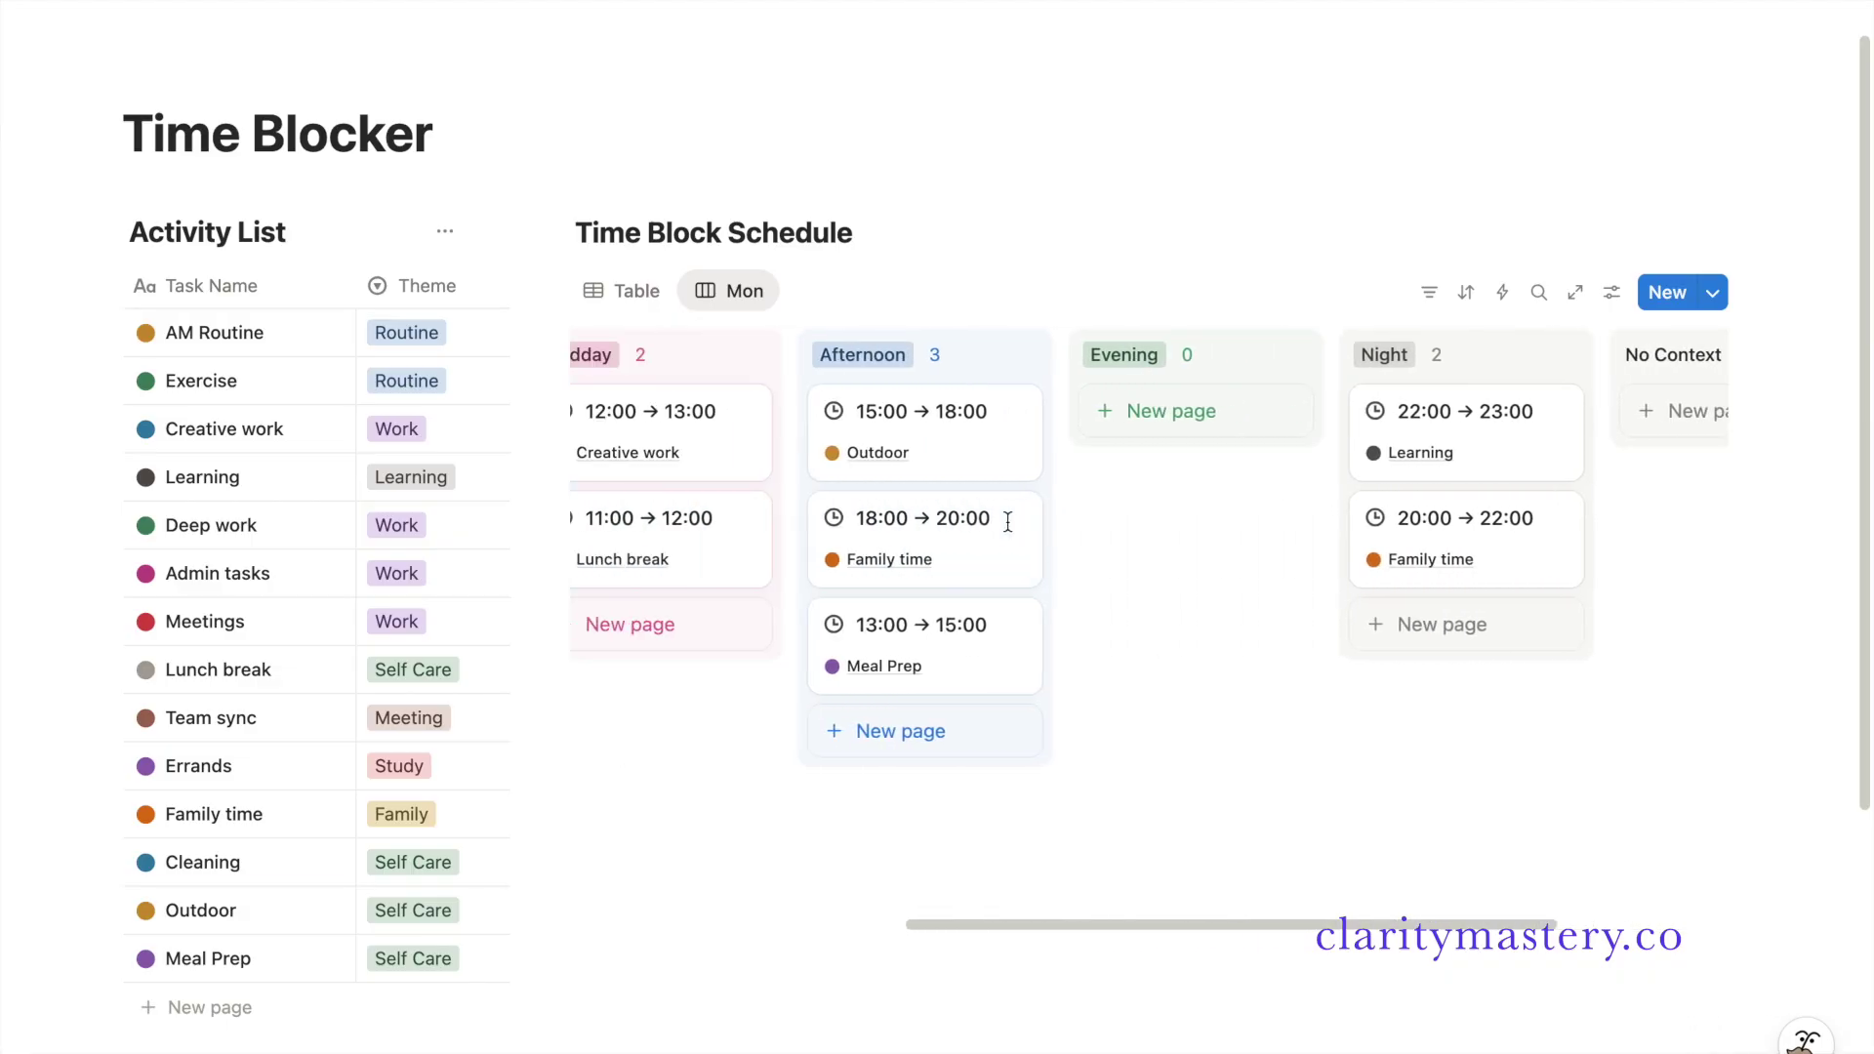
click(1001, 457)
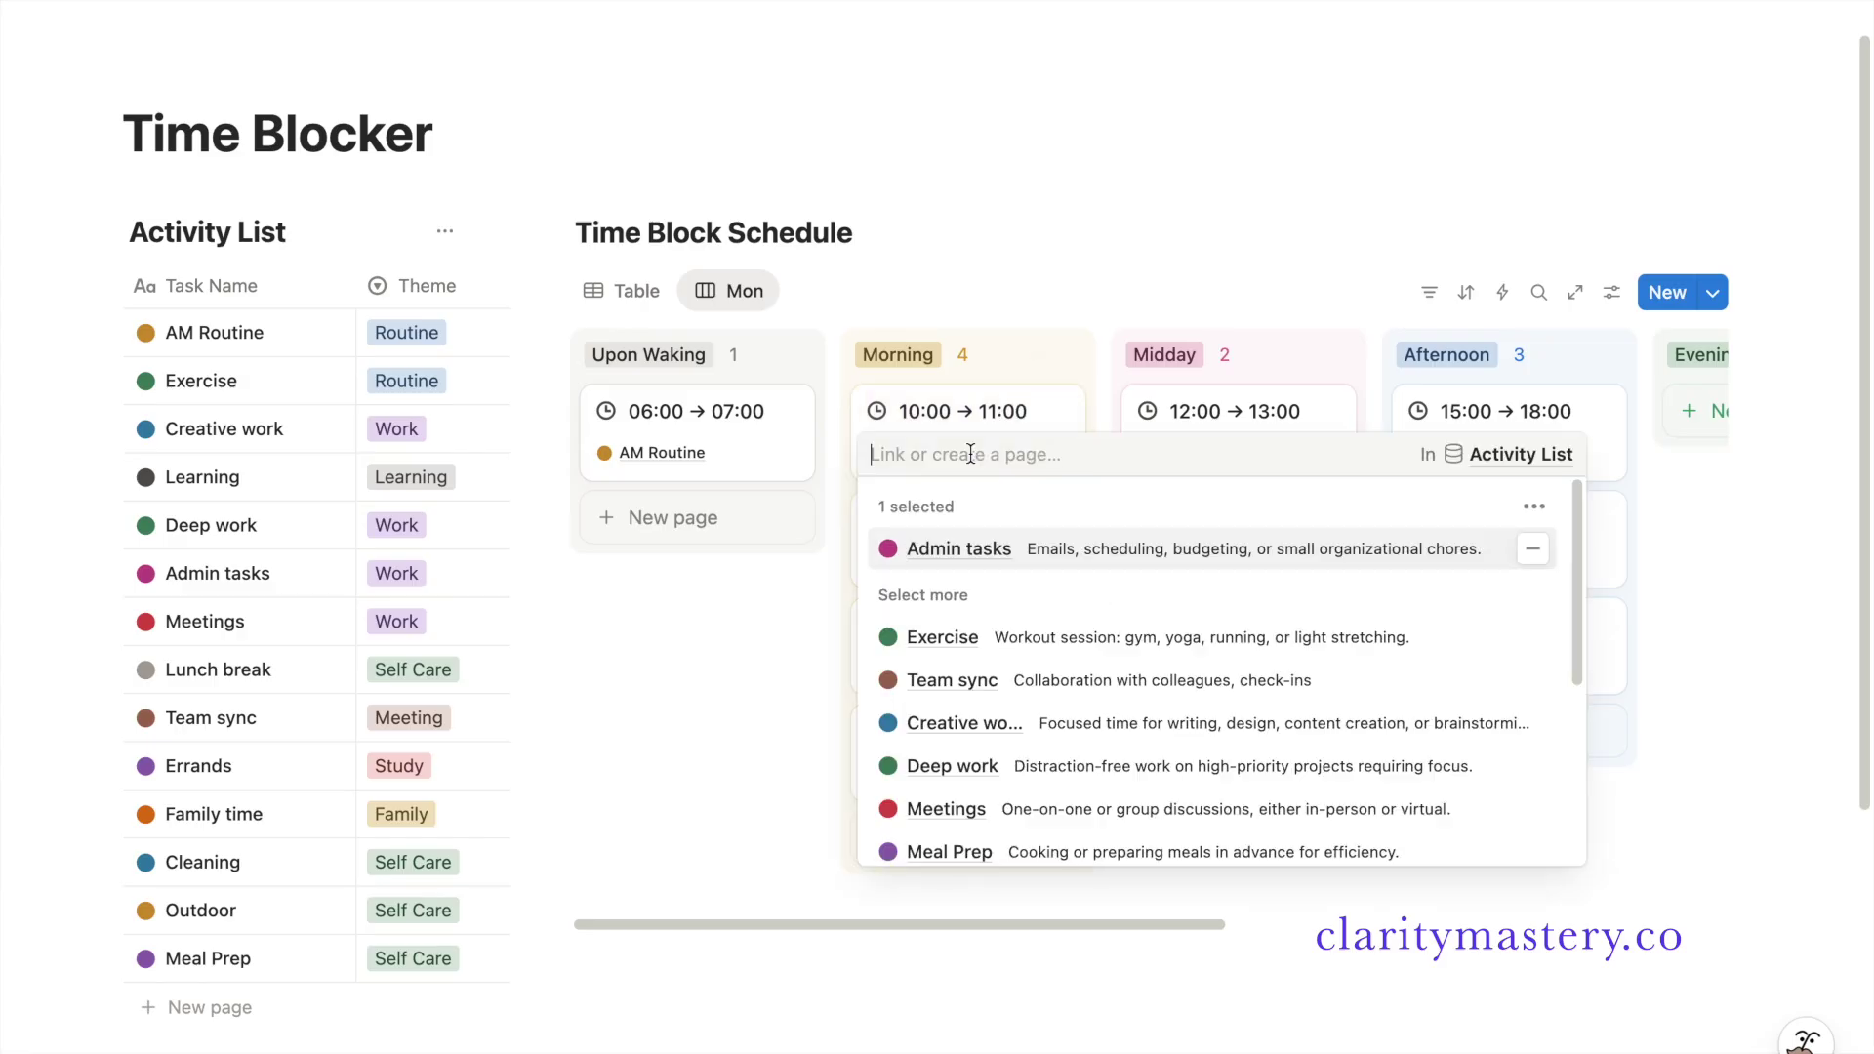
key(Escape)
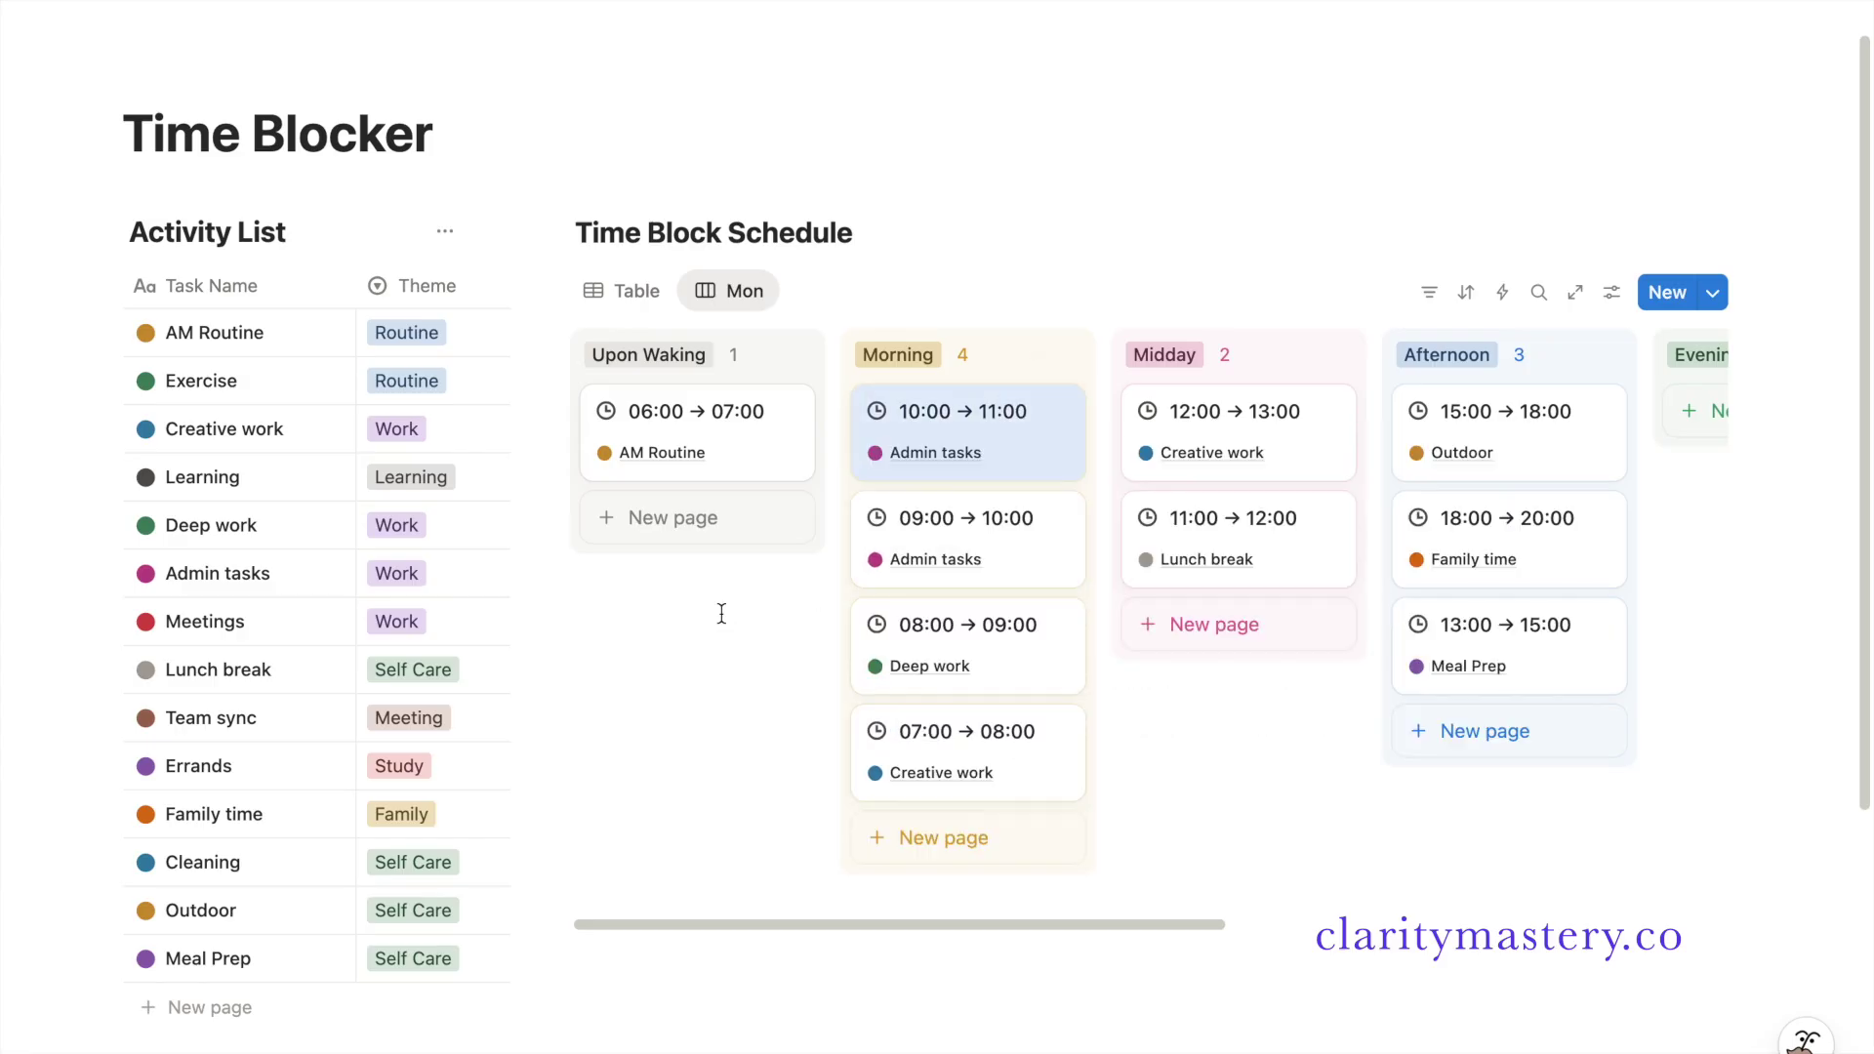
click(745, 306)
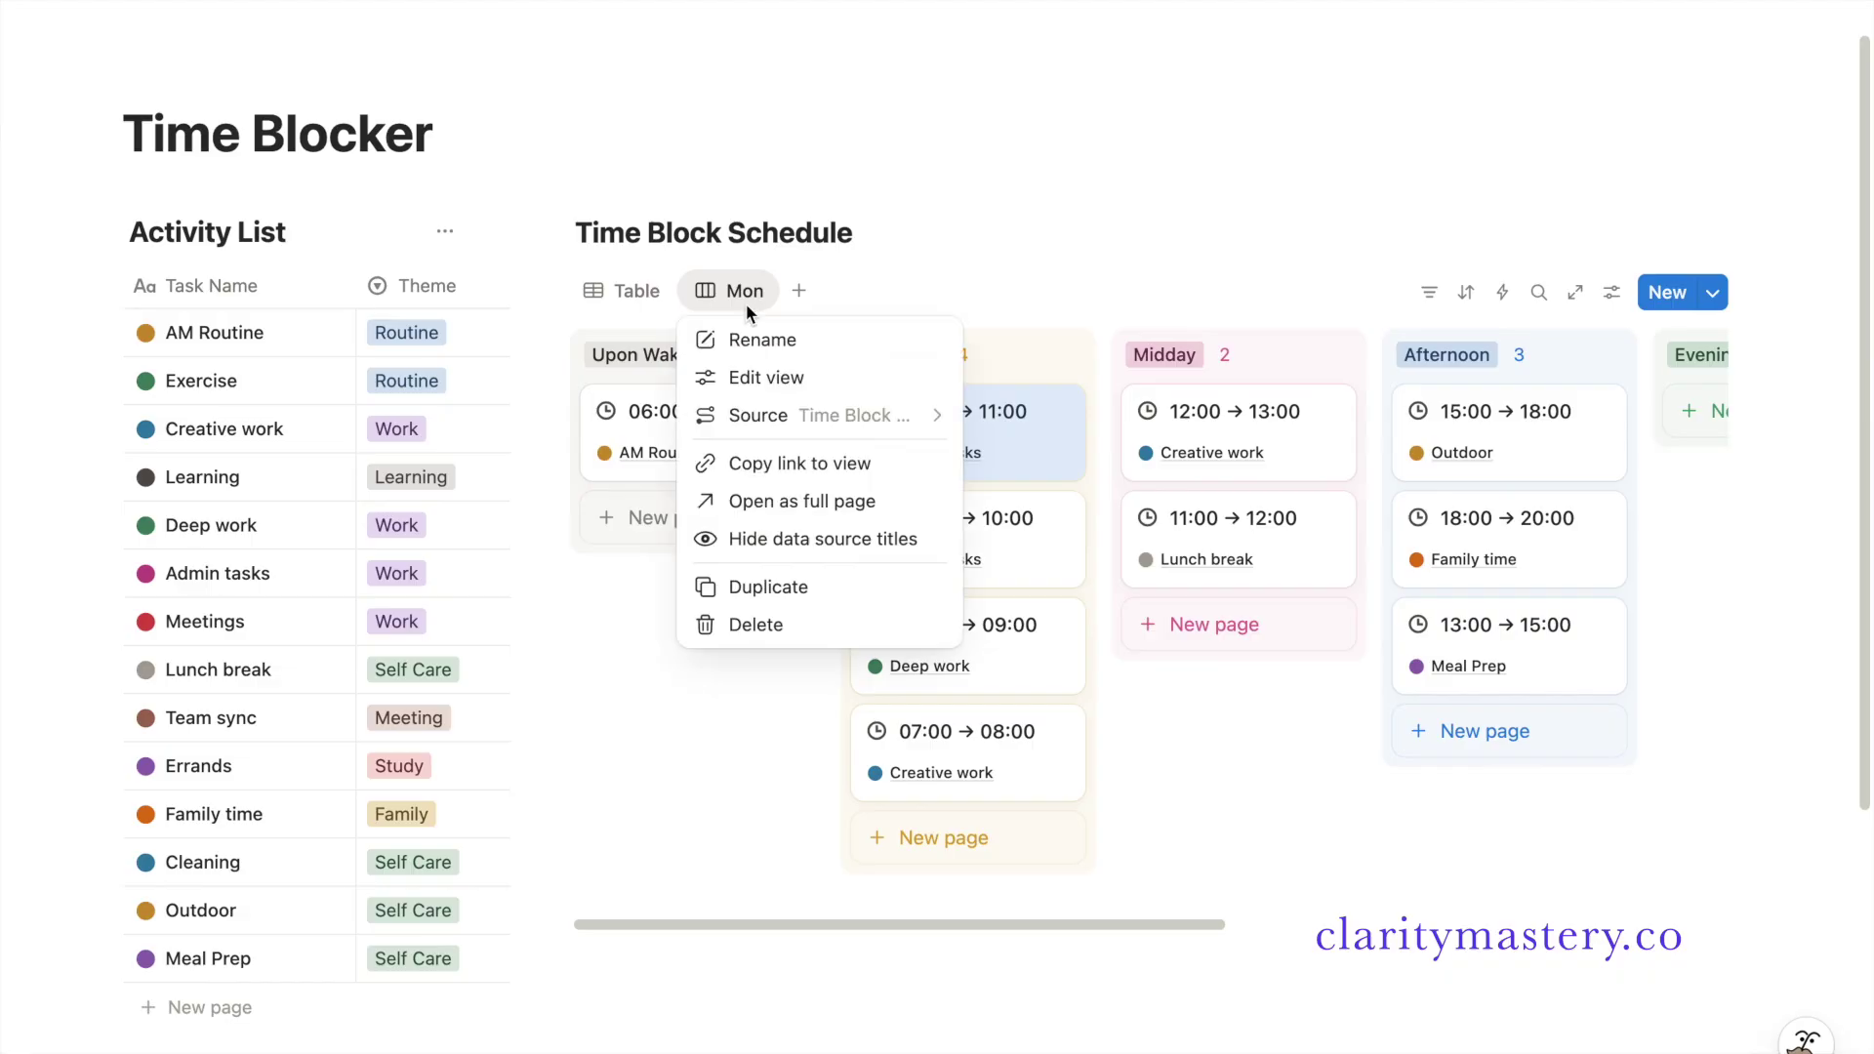
- Duplicate the Mon view as Tue, hiding Mon and showing Tue on cards
click(784, 588)
text(Tue)
click(1741, 482)
click(1821, 539)
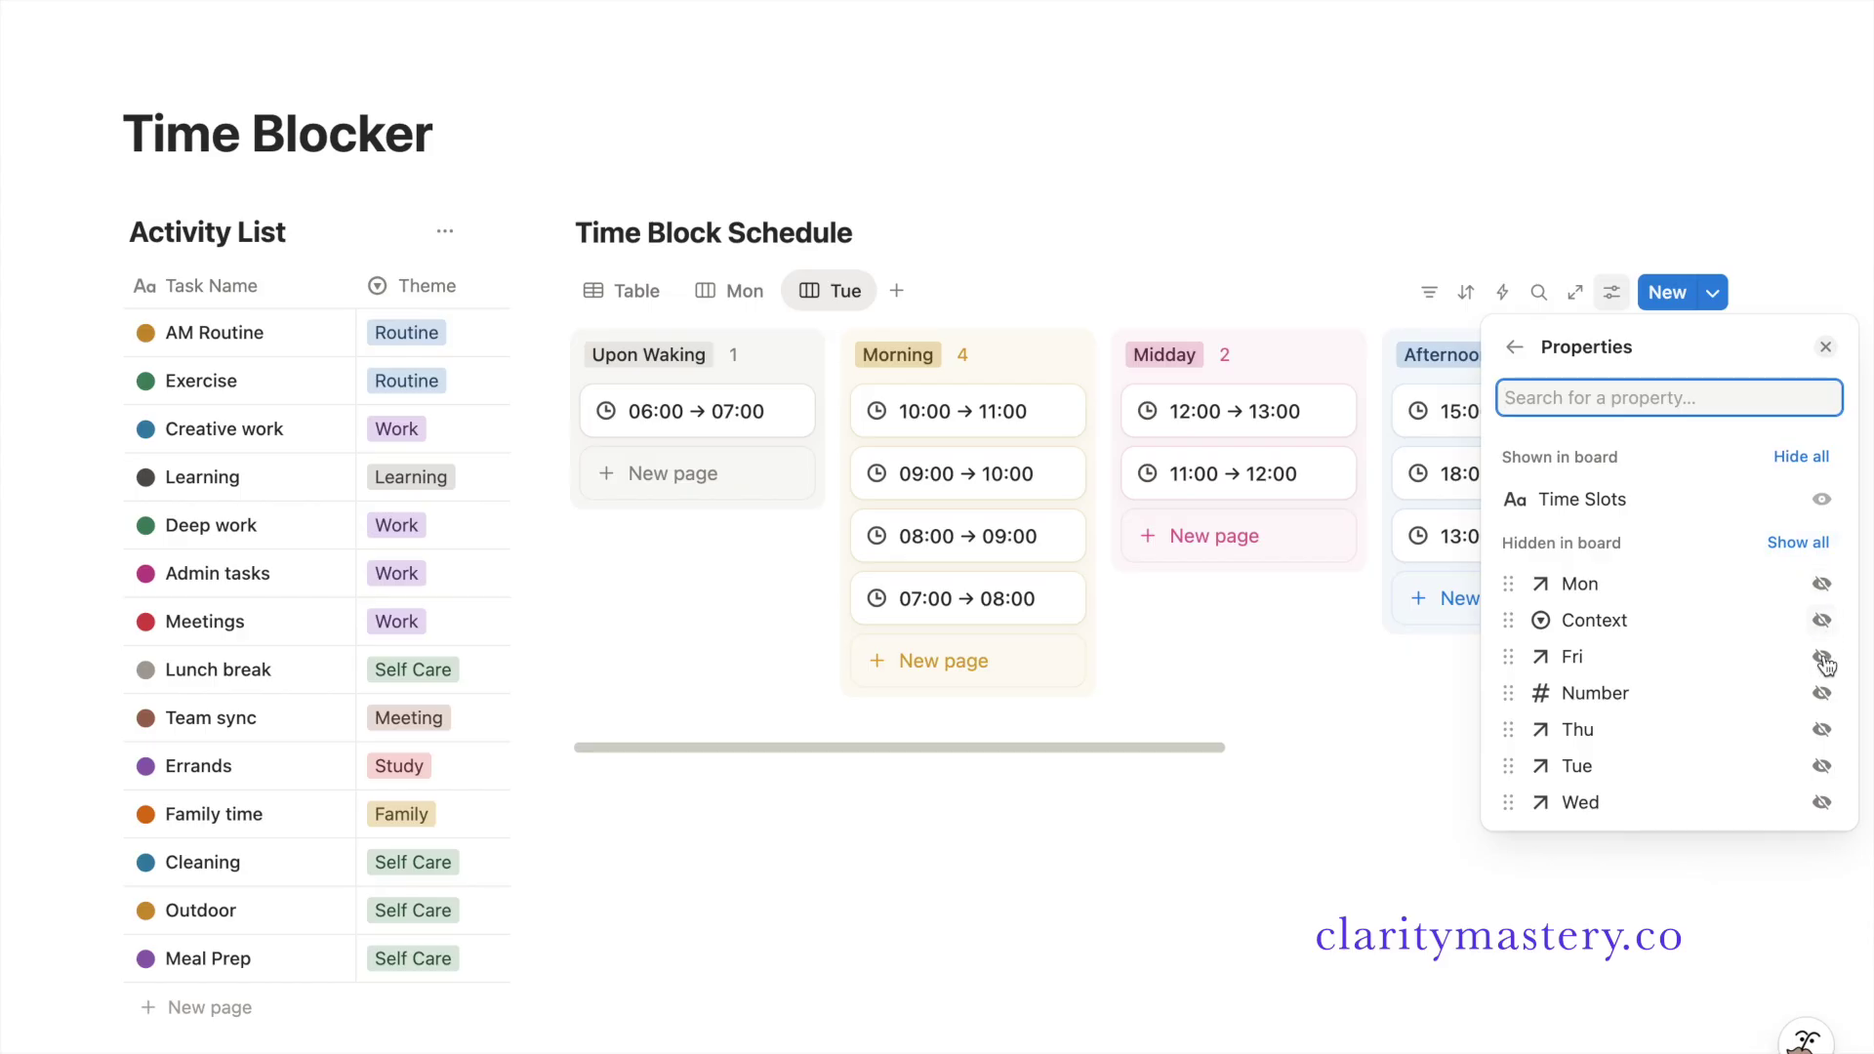
click(1823, 767)
click(1003, 234)
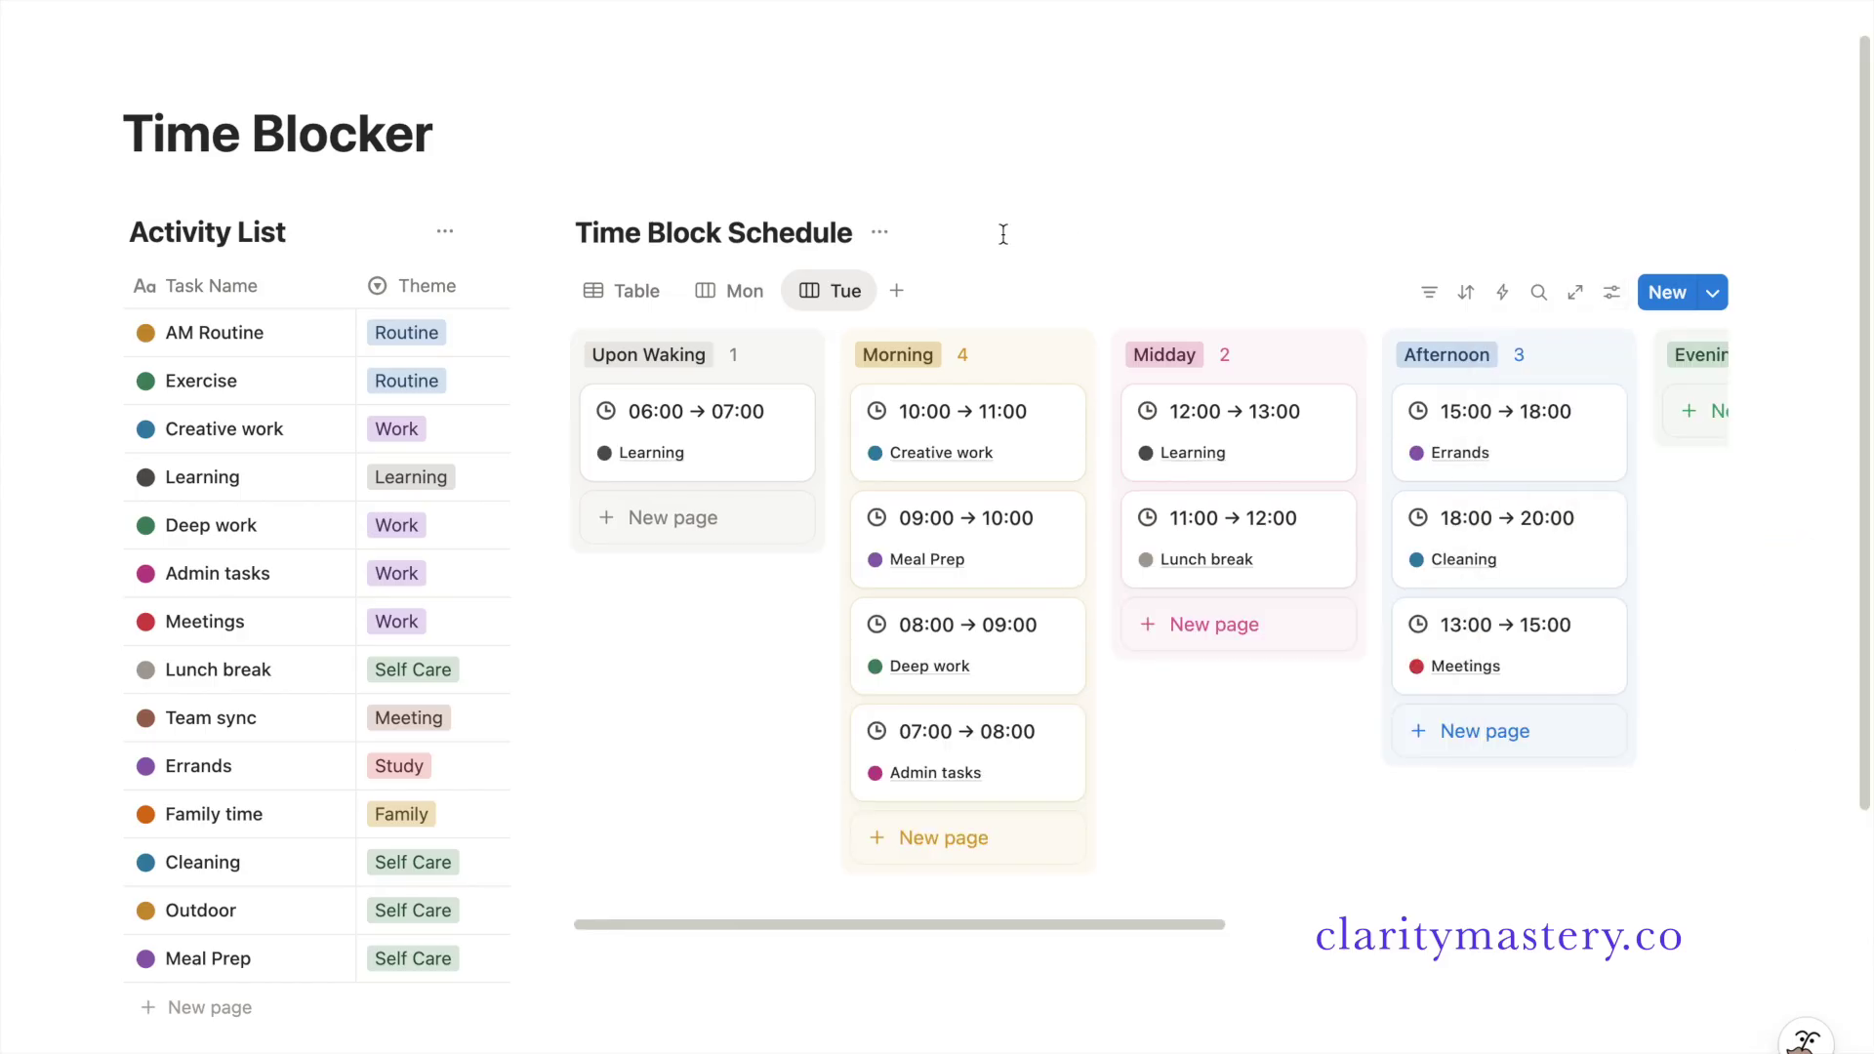
- Duplicate the Tue view as Wed, hiding Tue and showing Wed on cards
click(828, 298)
click(893, 587)
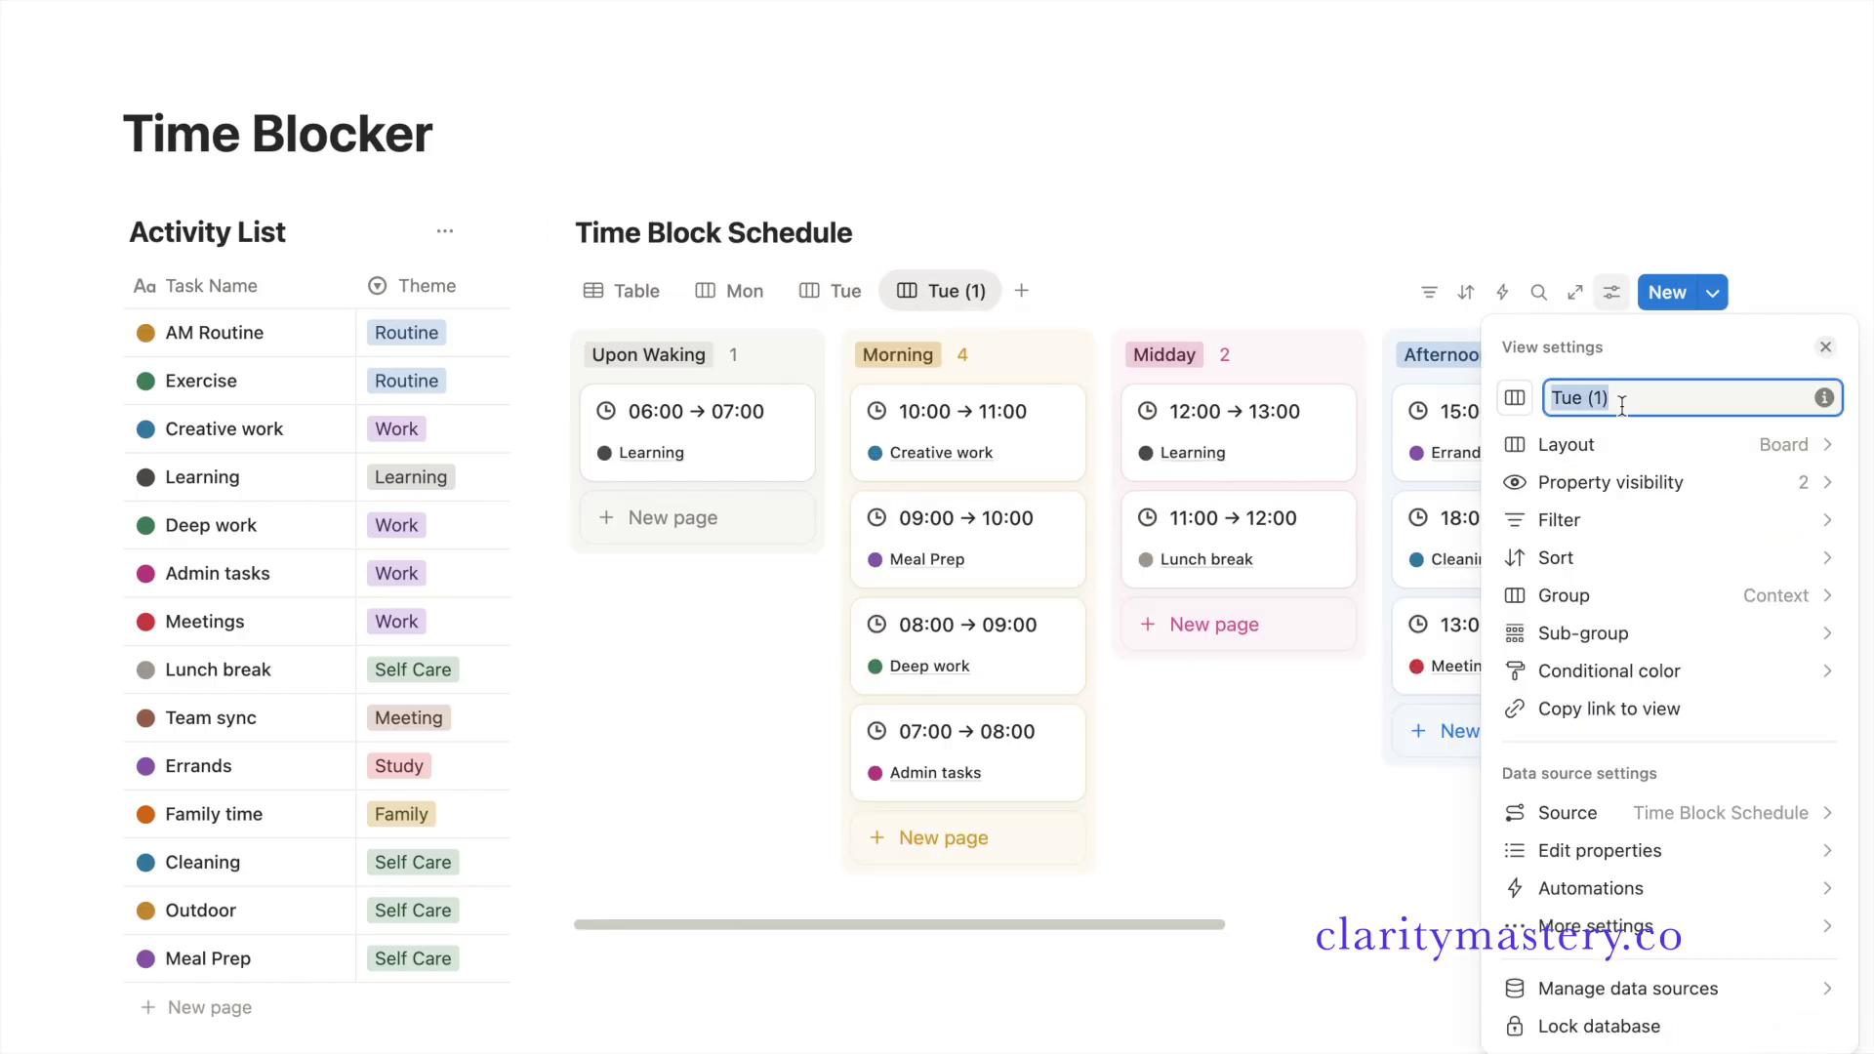
click(1708, 482)
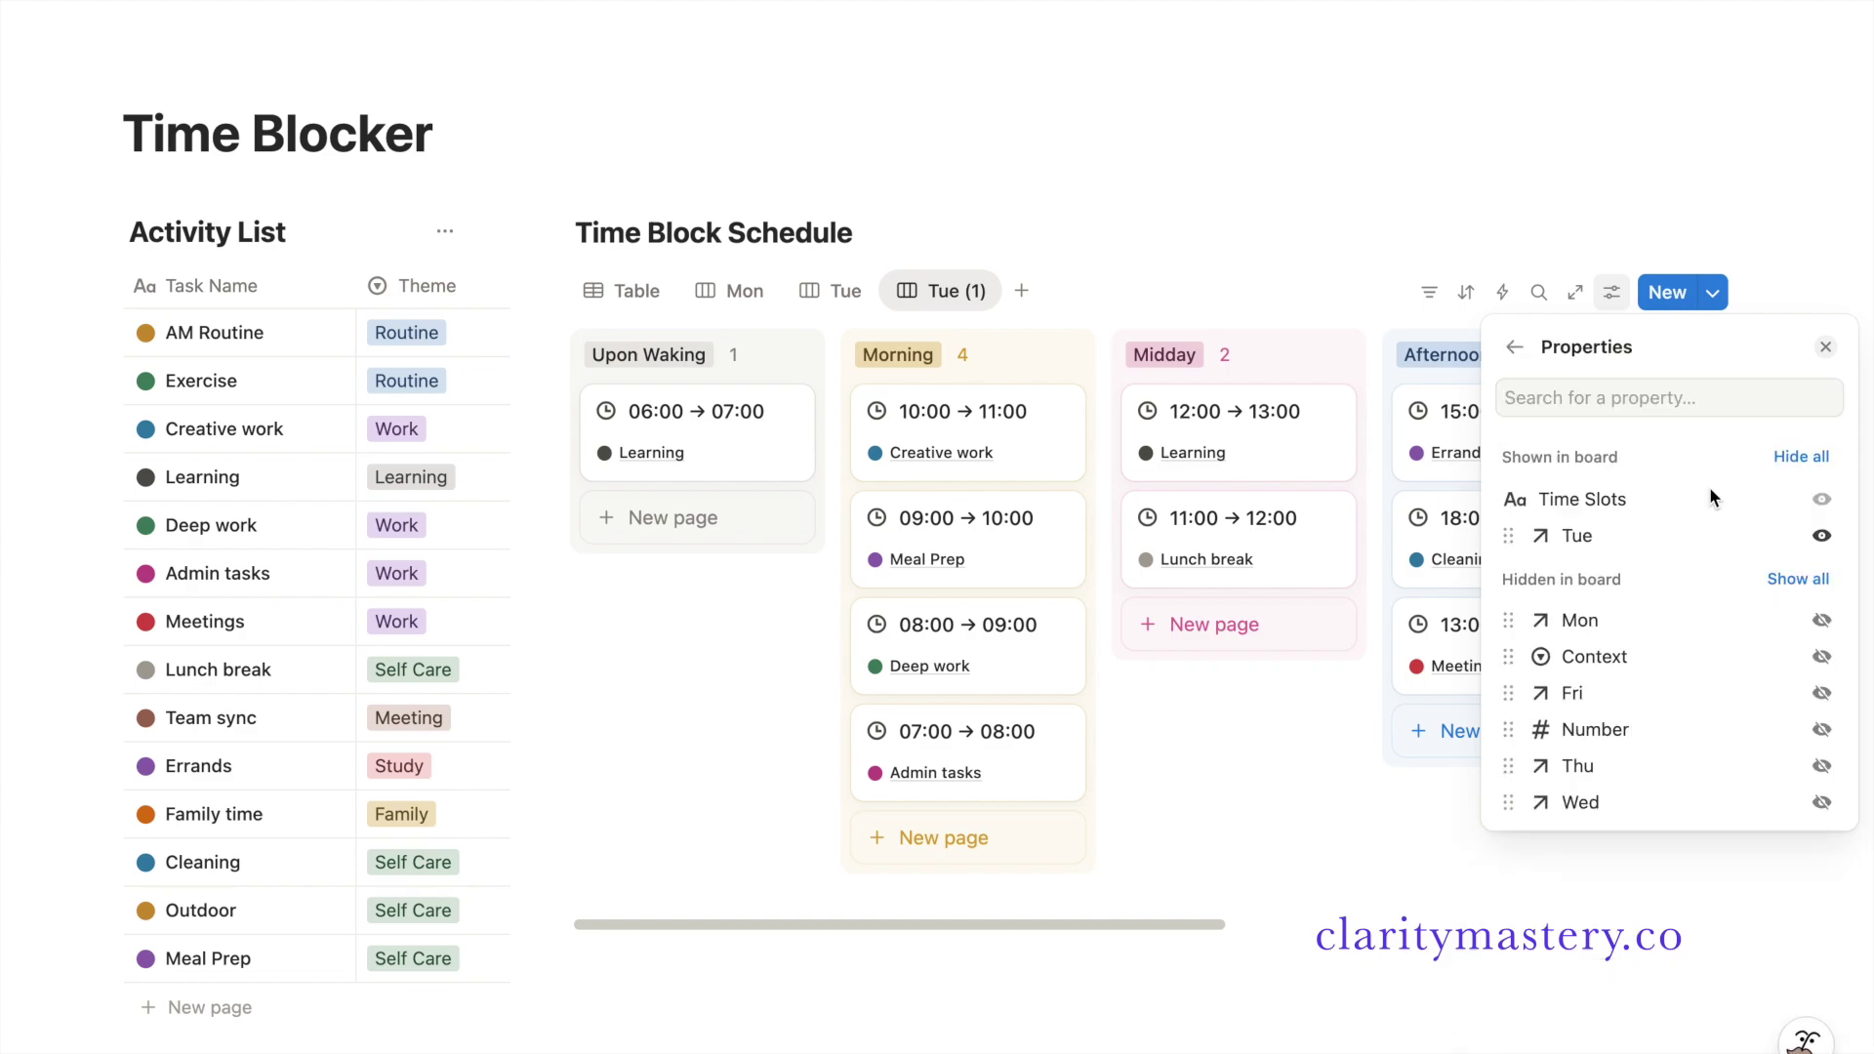
click(1821, 539)
click(1823, 802)
click(1175, 248)
- Duplicate the Wed view for Thu and review the Mon, Tue and Thu boards
click(942, 291)
click(991, 588)
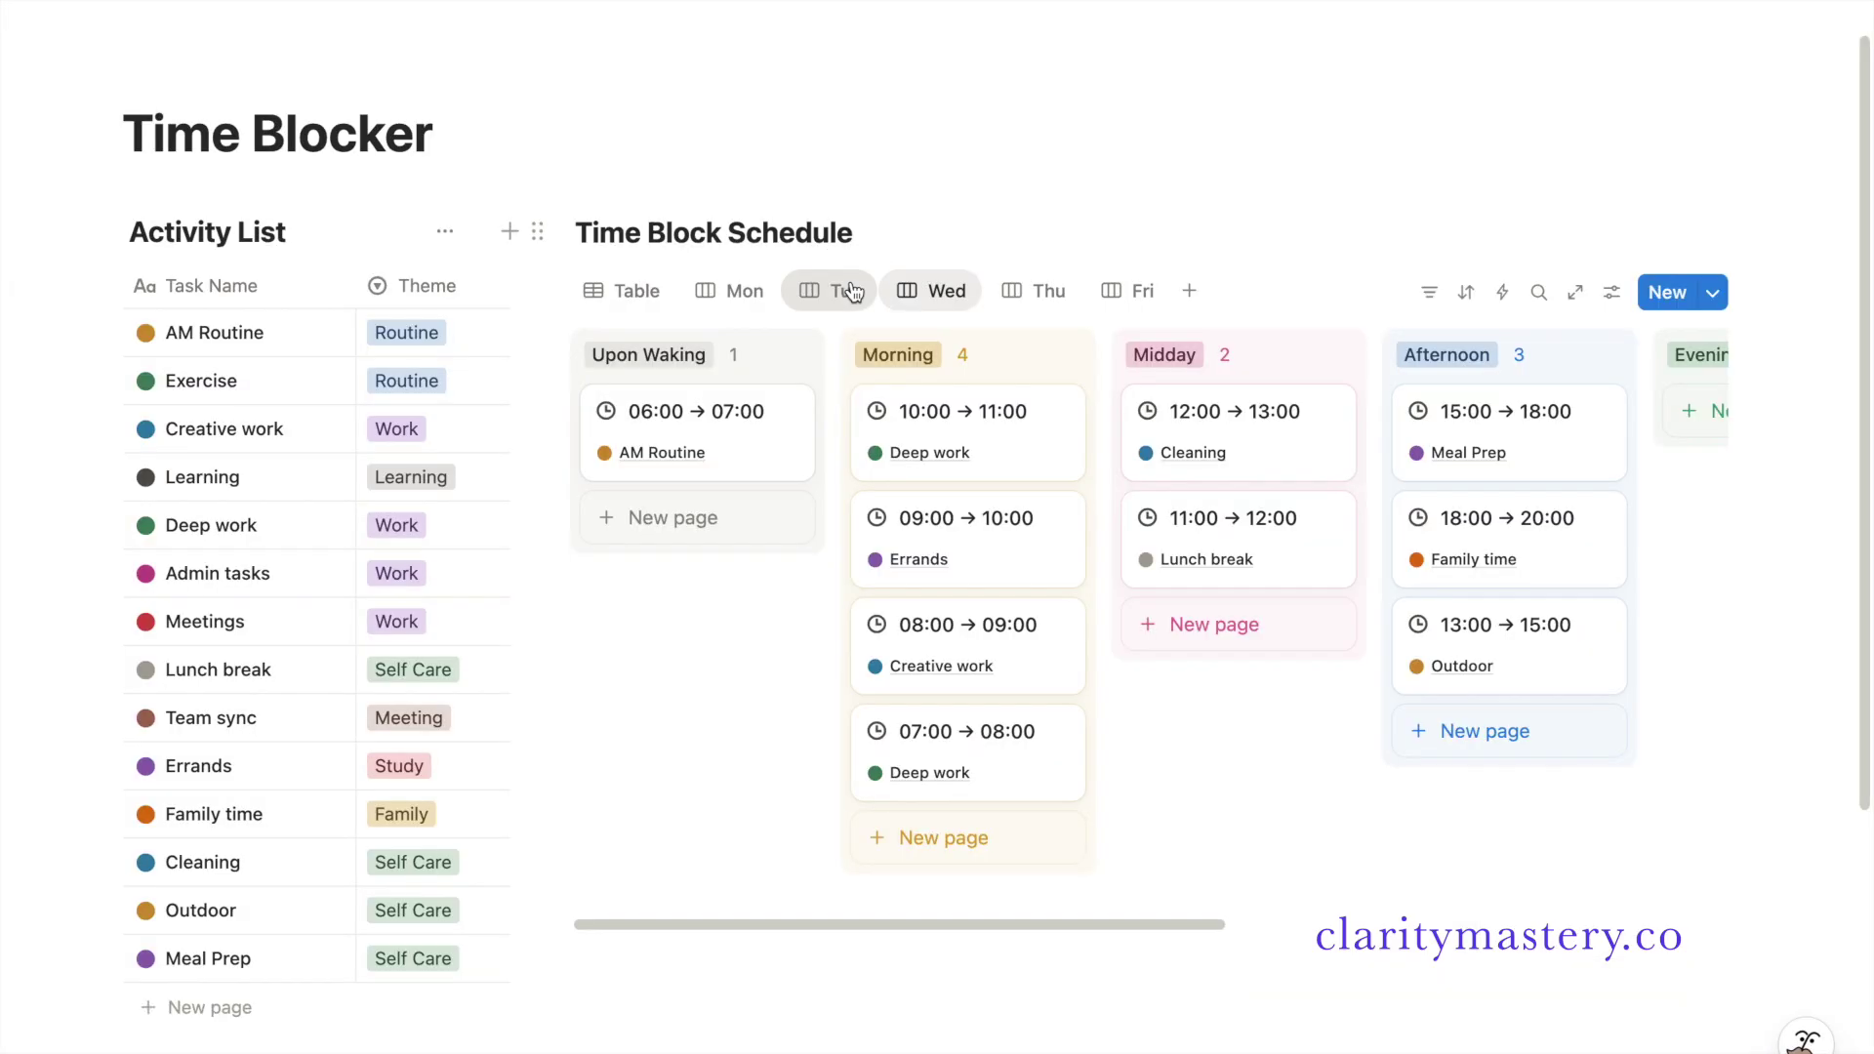
click(845, 291)
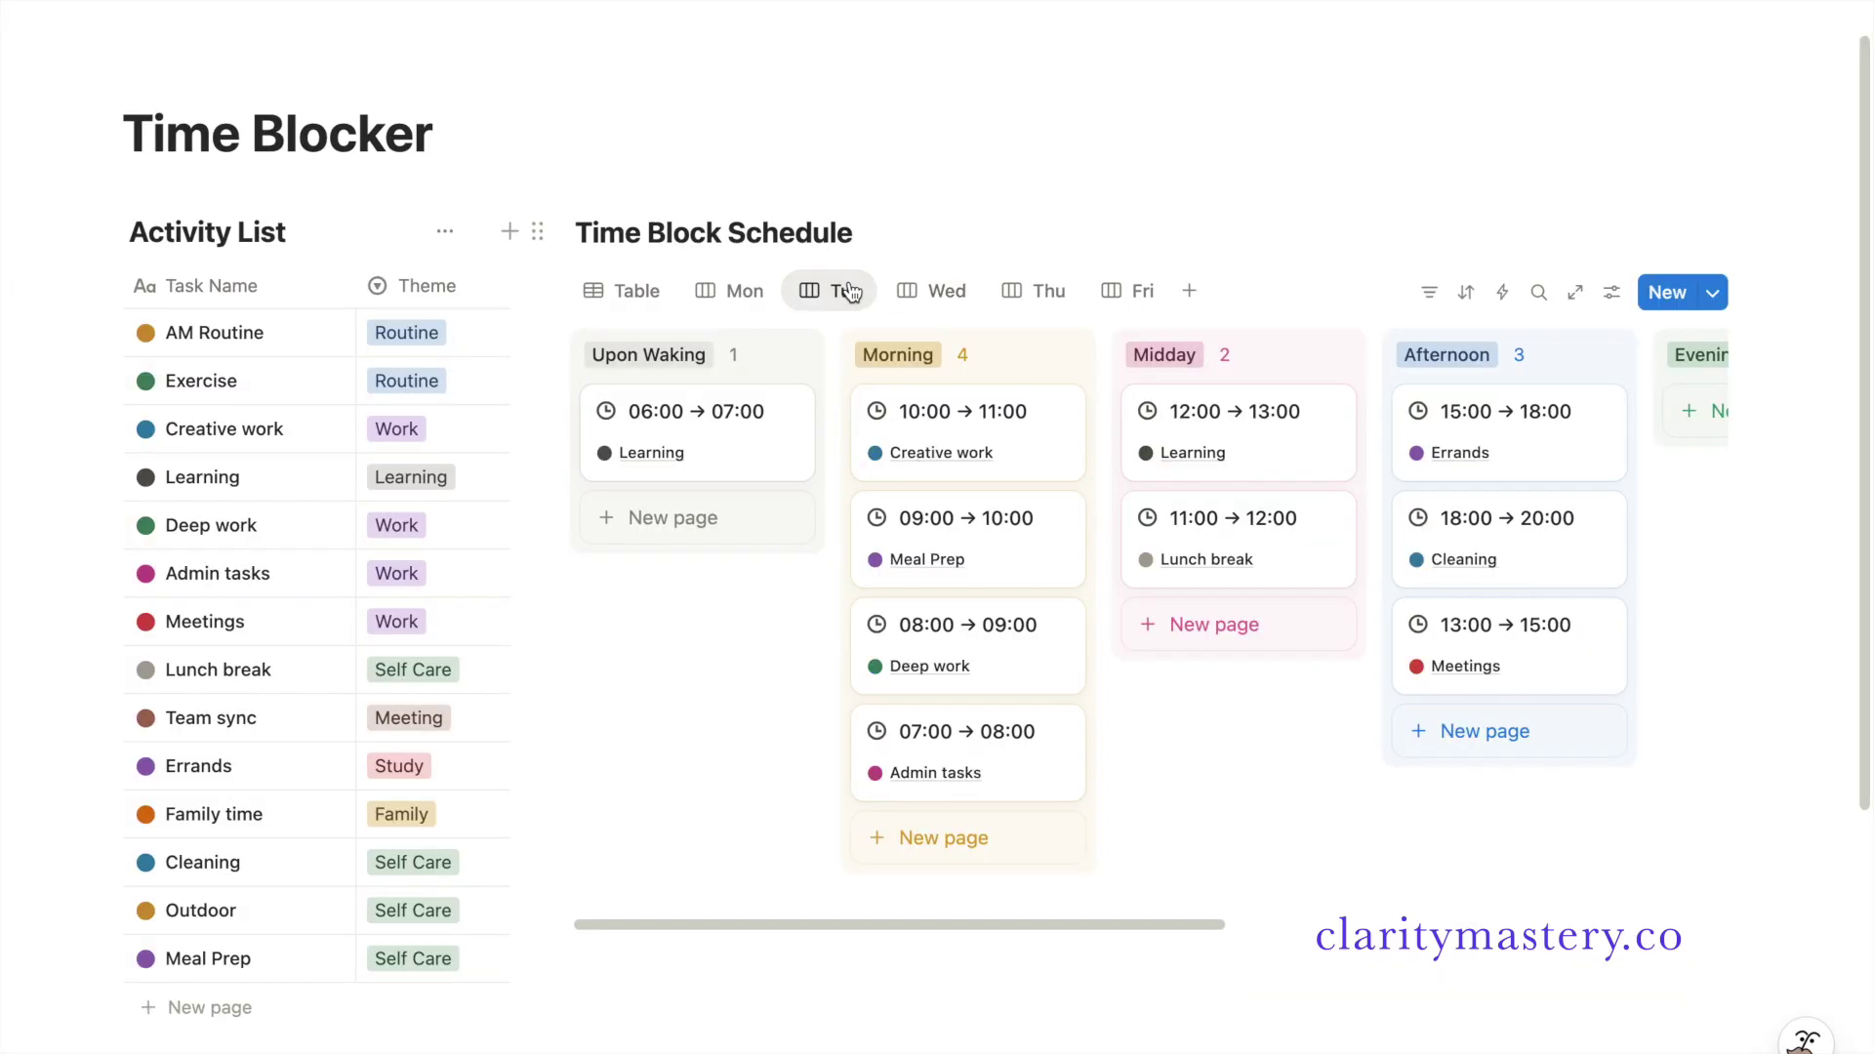
click(752, 291)
scroll(895, 469, right, 10)
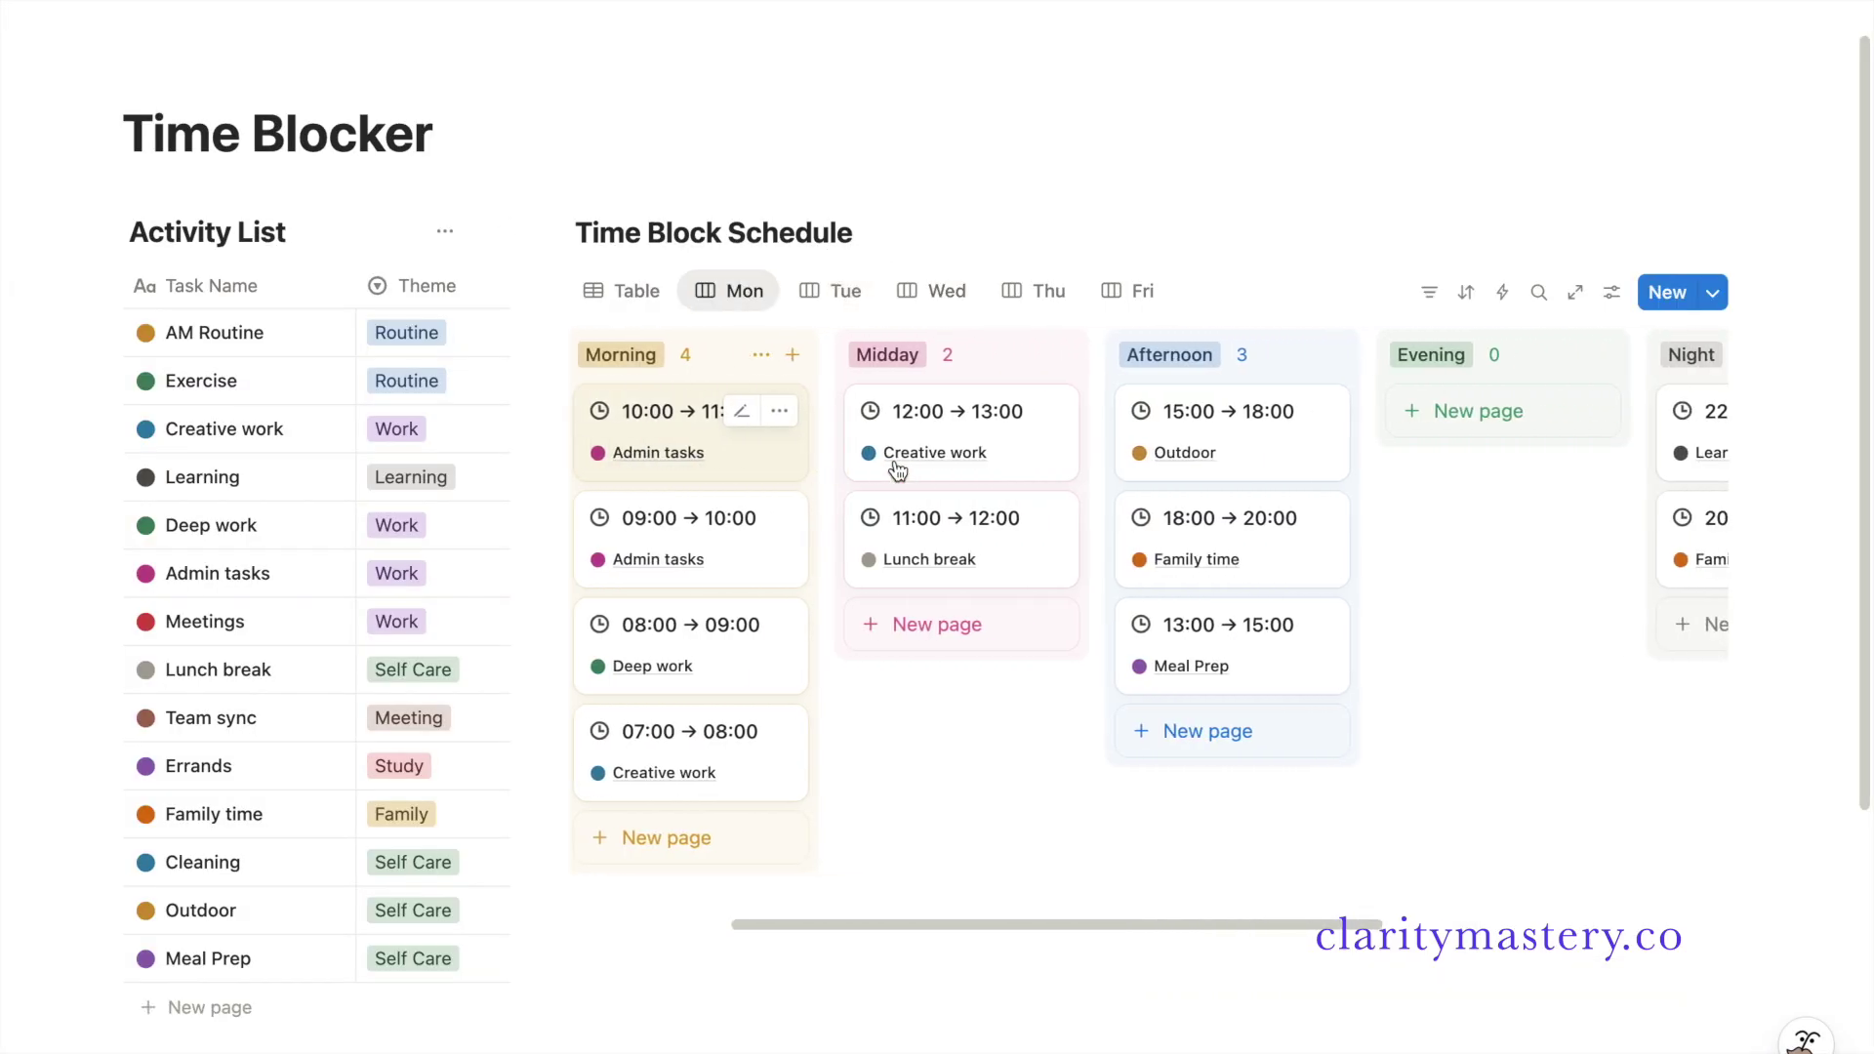
click(1045, 292)
scroll(1115, 529, right, 5)
scroll(1114, 529, right, 3)
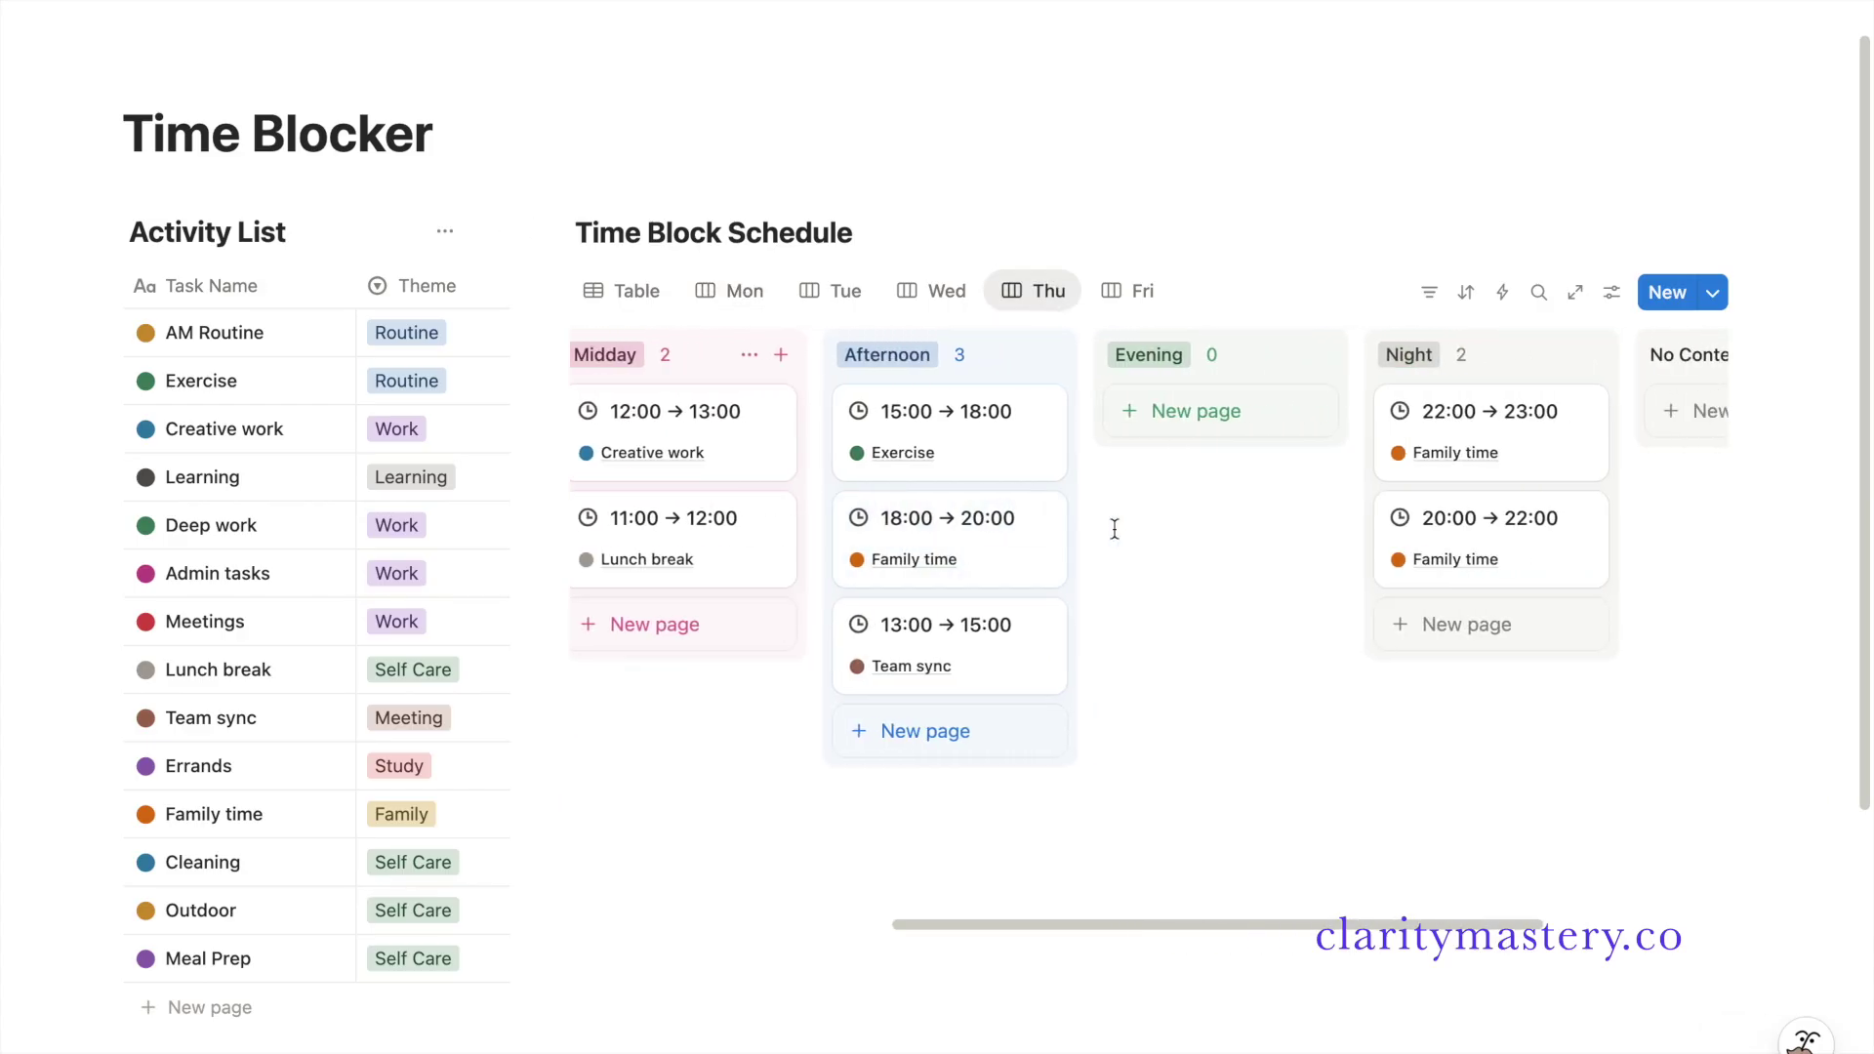
scroll(1115, 528, left, 10)
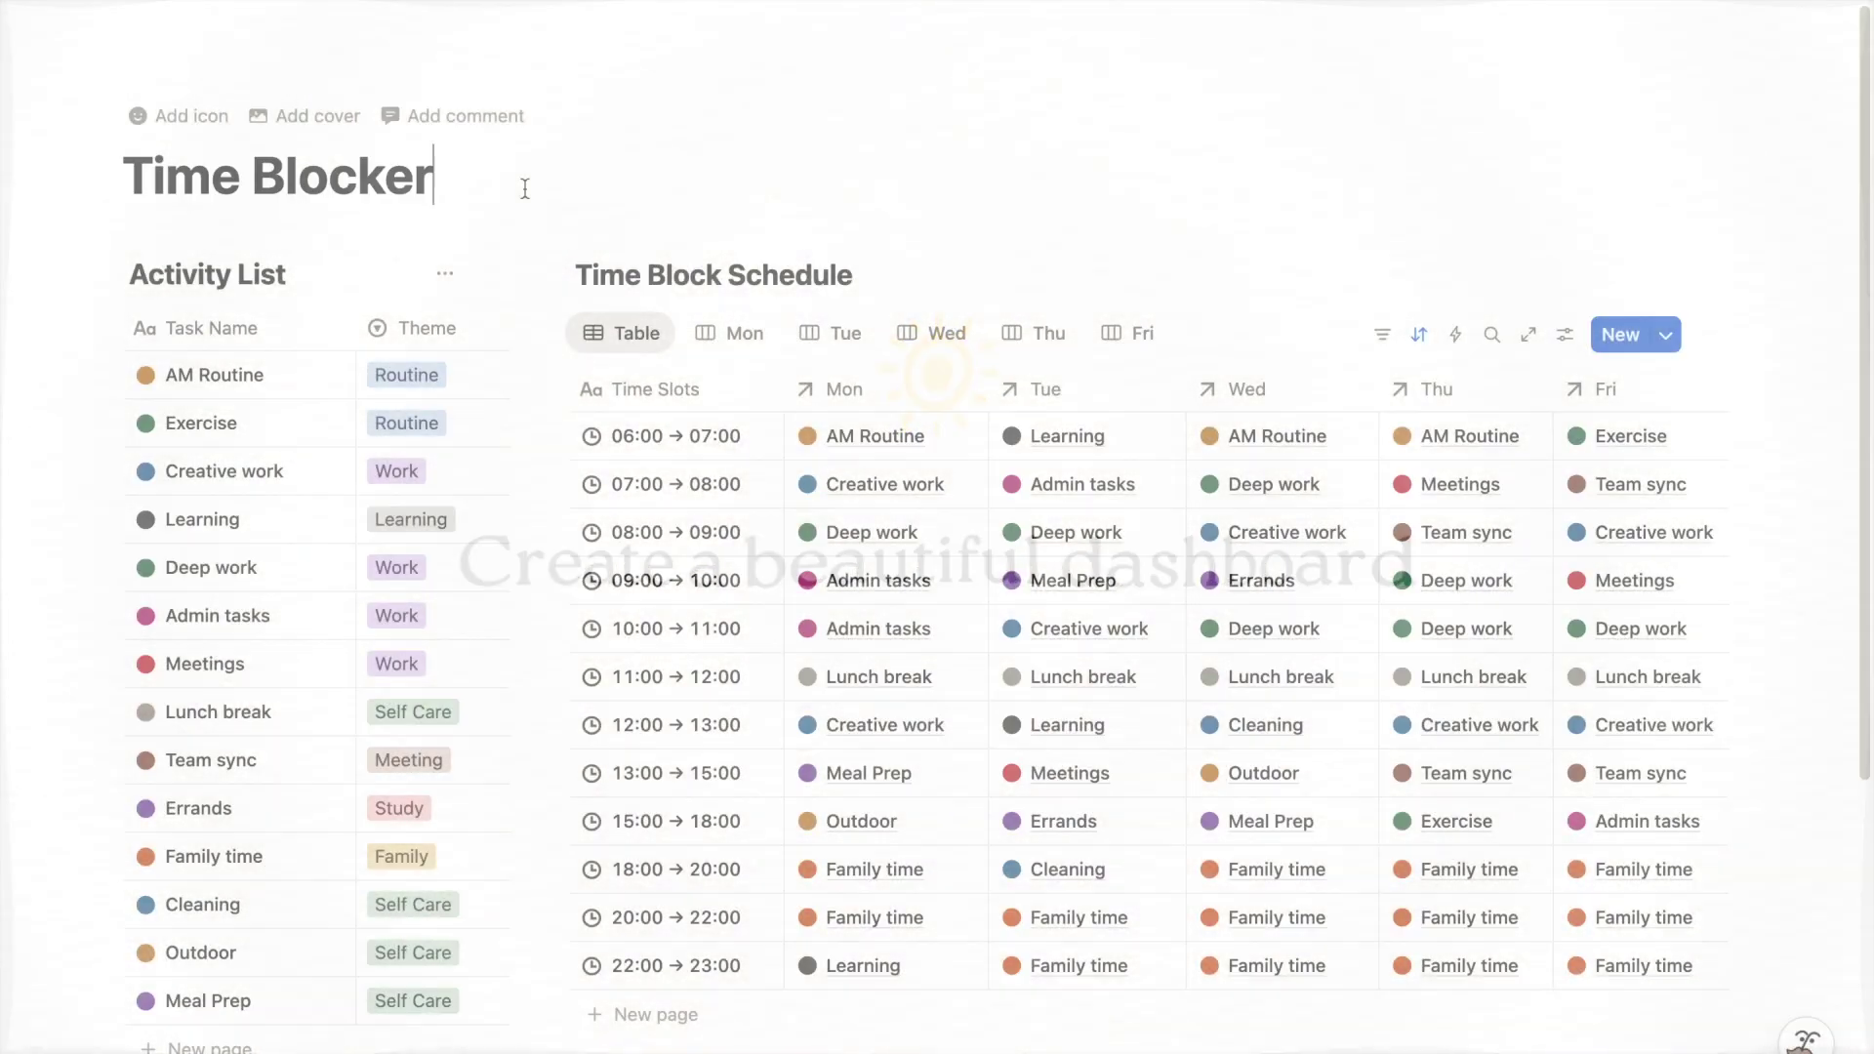
- Add a callout reading 'View your activity list' above Activity List
key(Return)
text(/call)
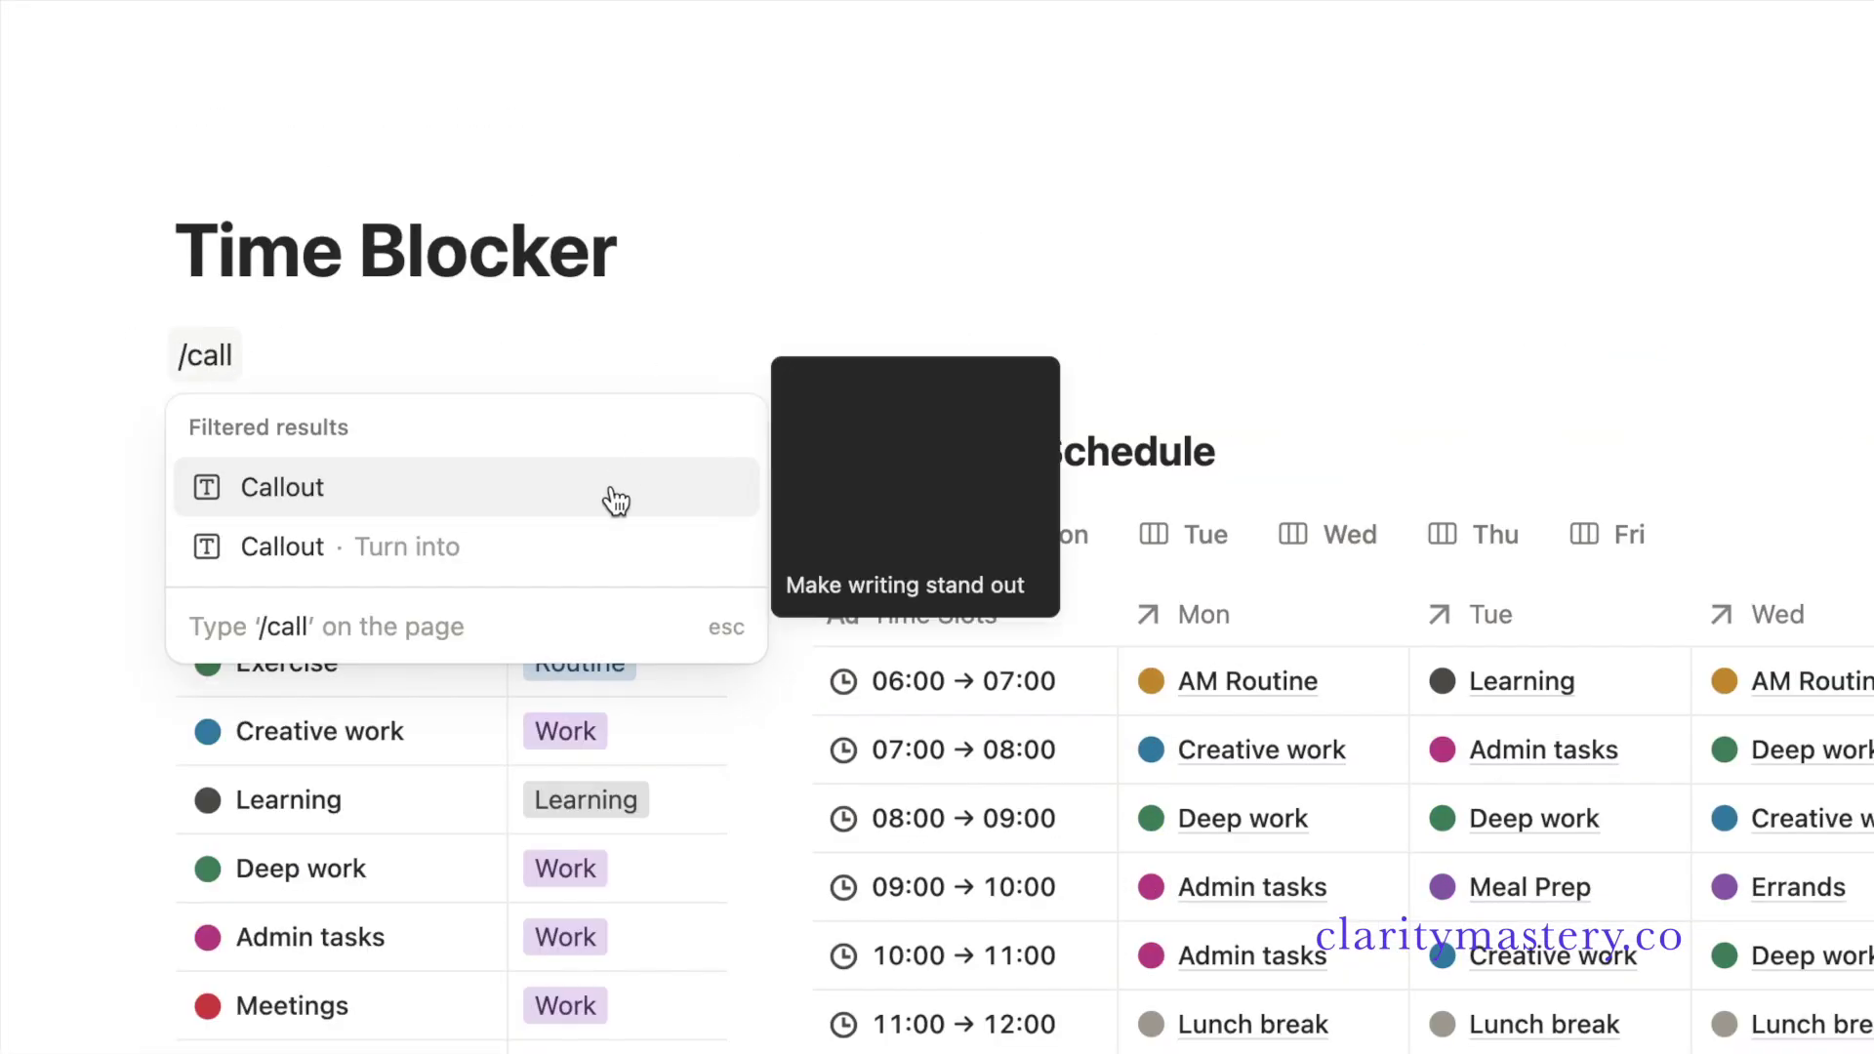
click(616, 500)
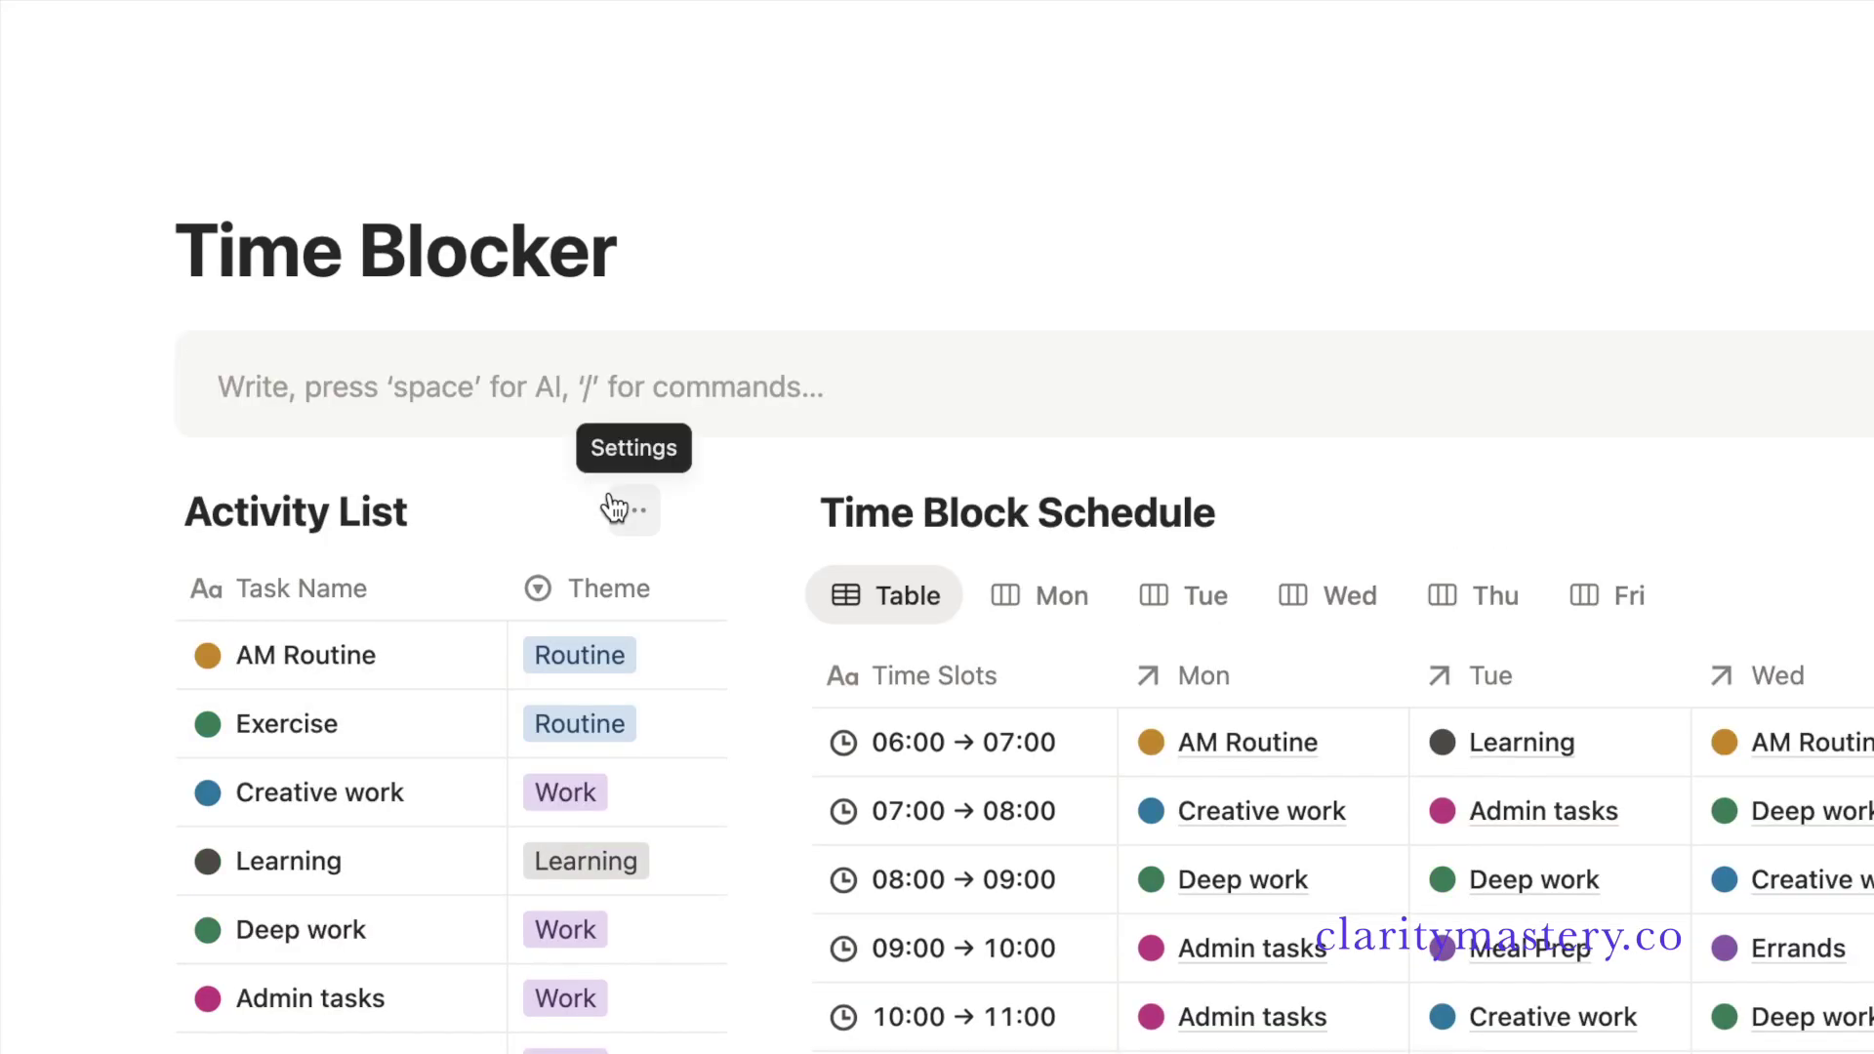
drag(140, 359, 195, 488)
text(View your activity list)
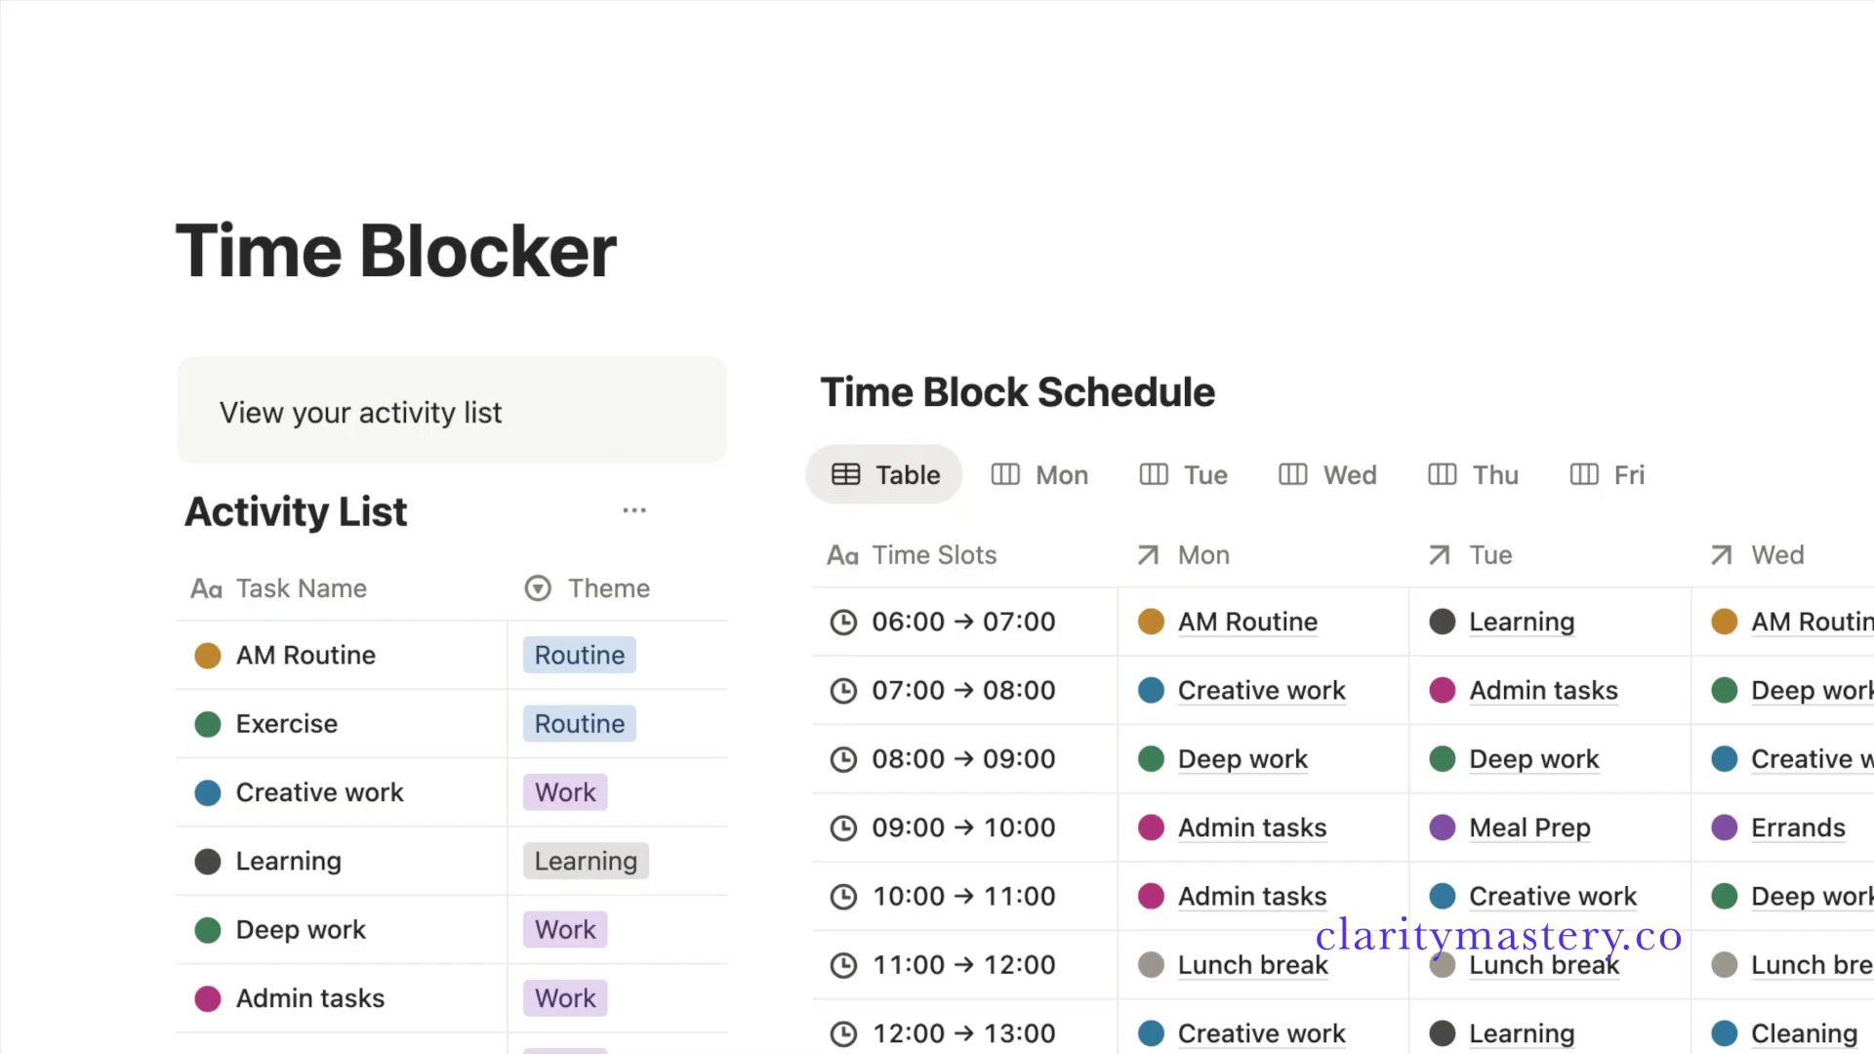
- Set the callout's icon to a red circle-triangle
triple_click(220, 411)
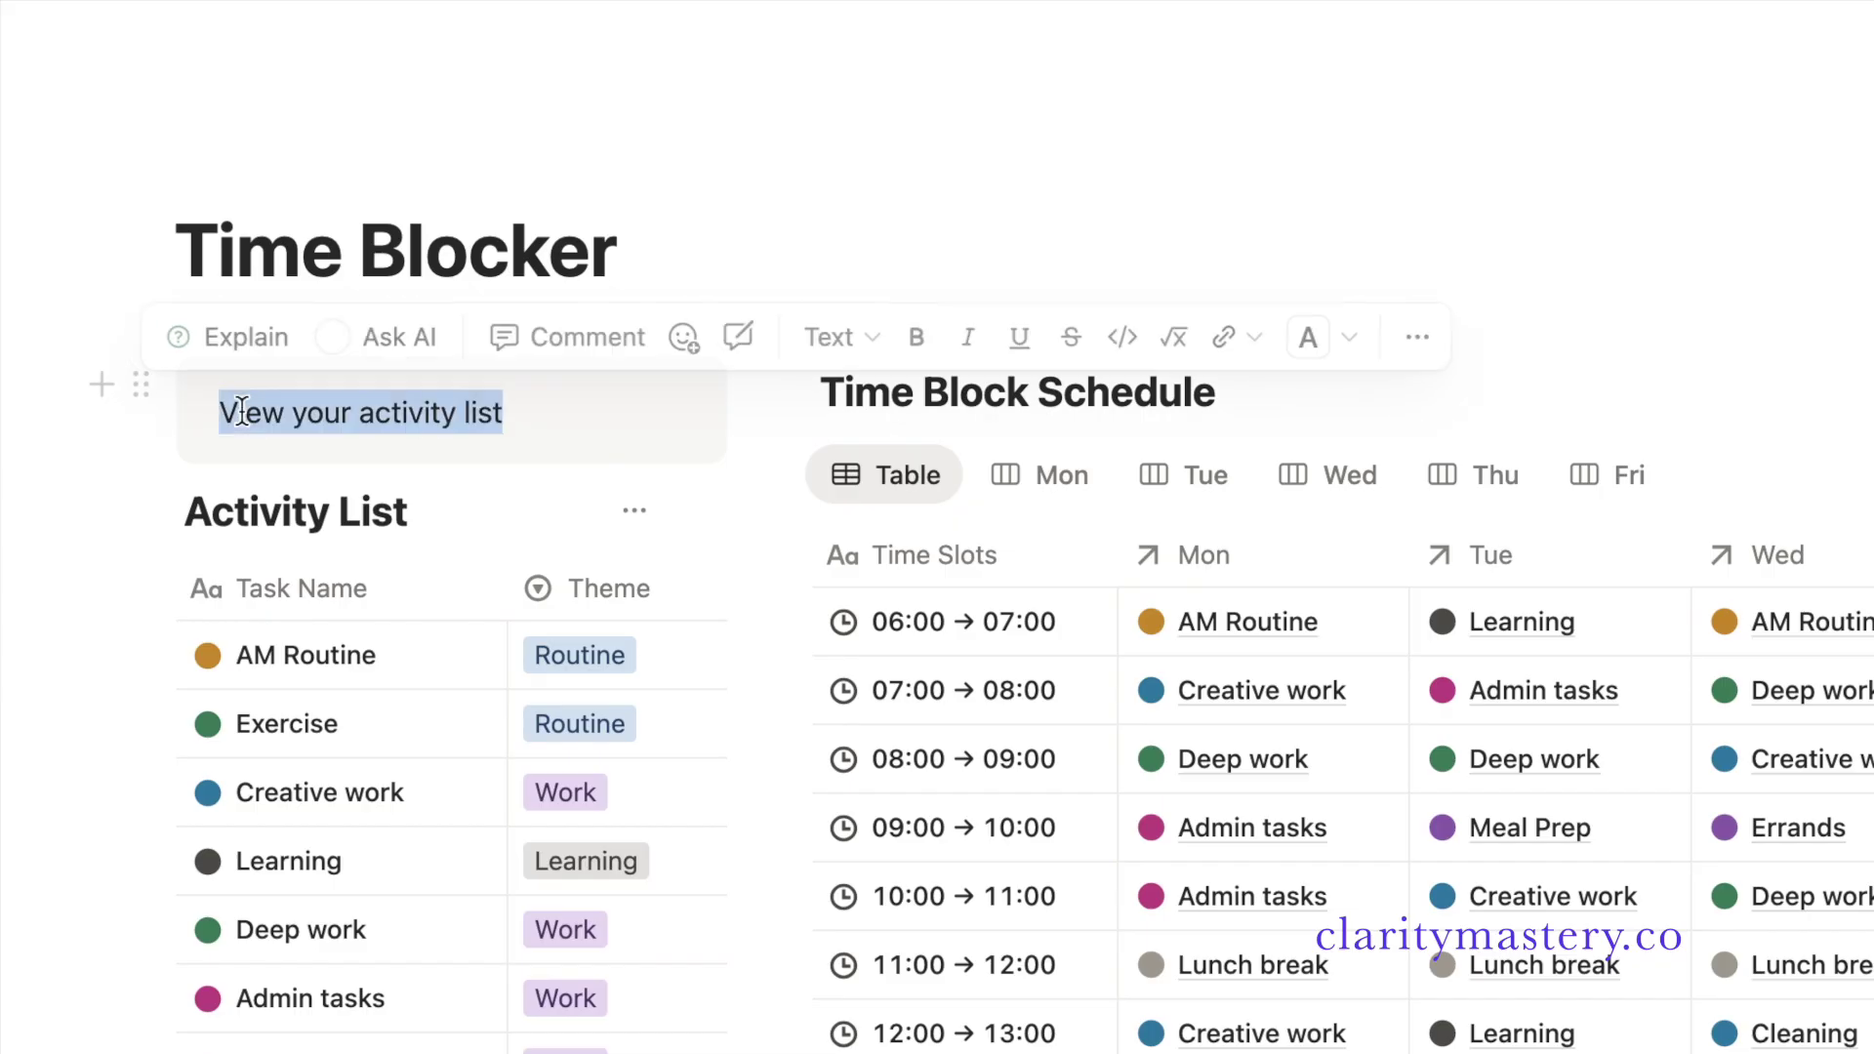
click(141, 383)
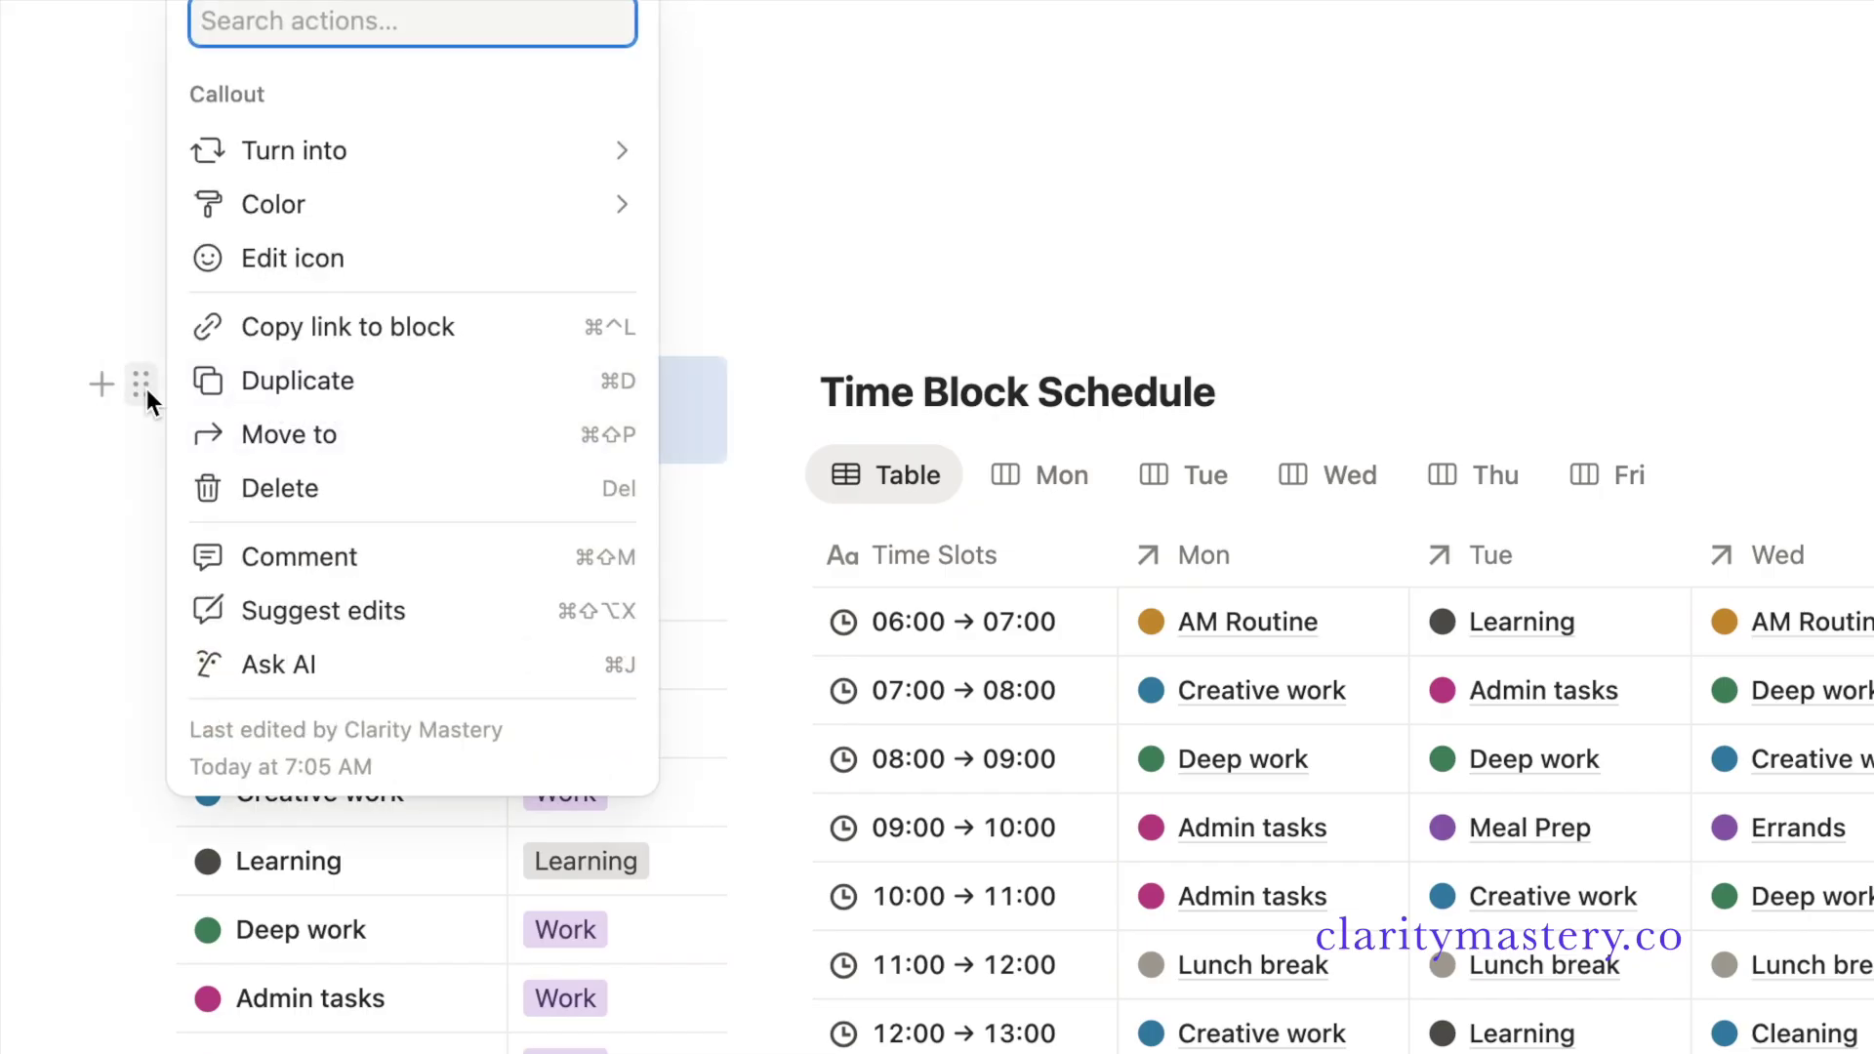
click(291, 261)
click(192, 454)
click(749, 526)
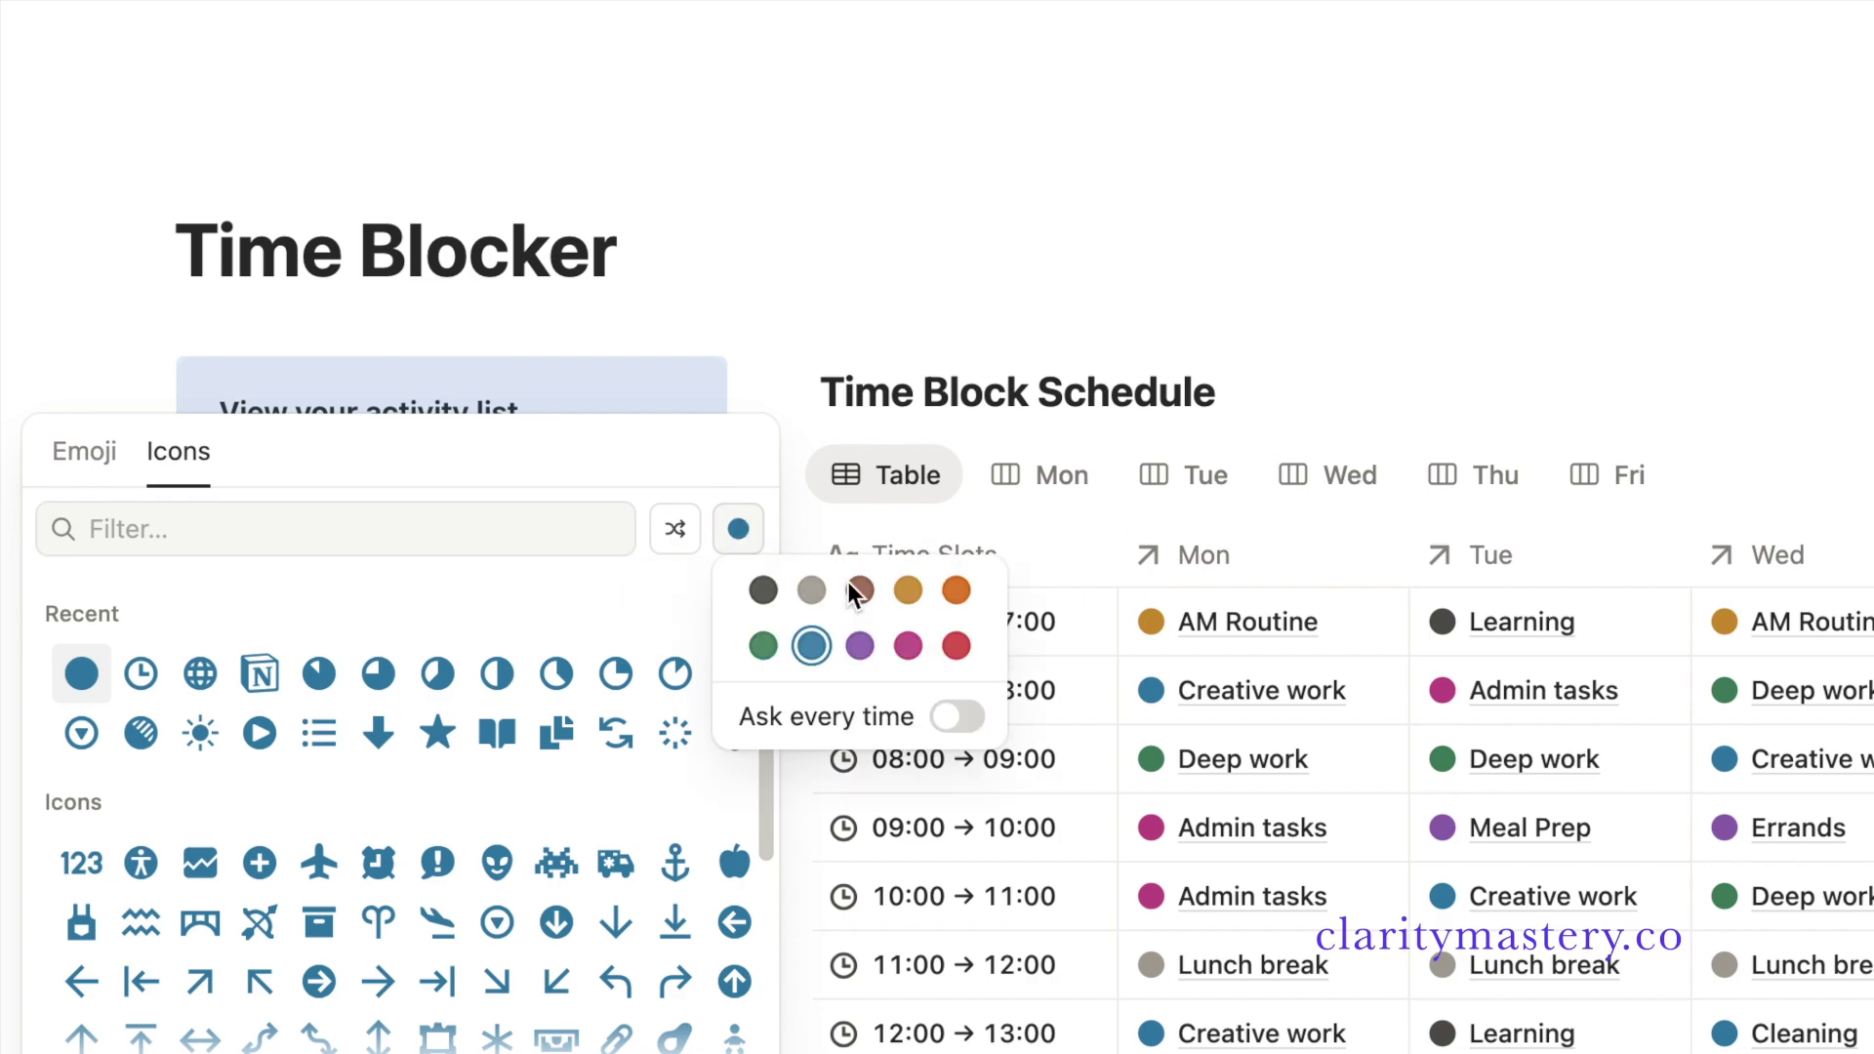
click(956, 648)
click(82, 732)
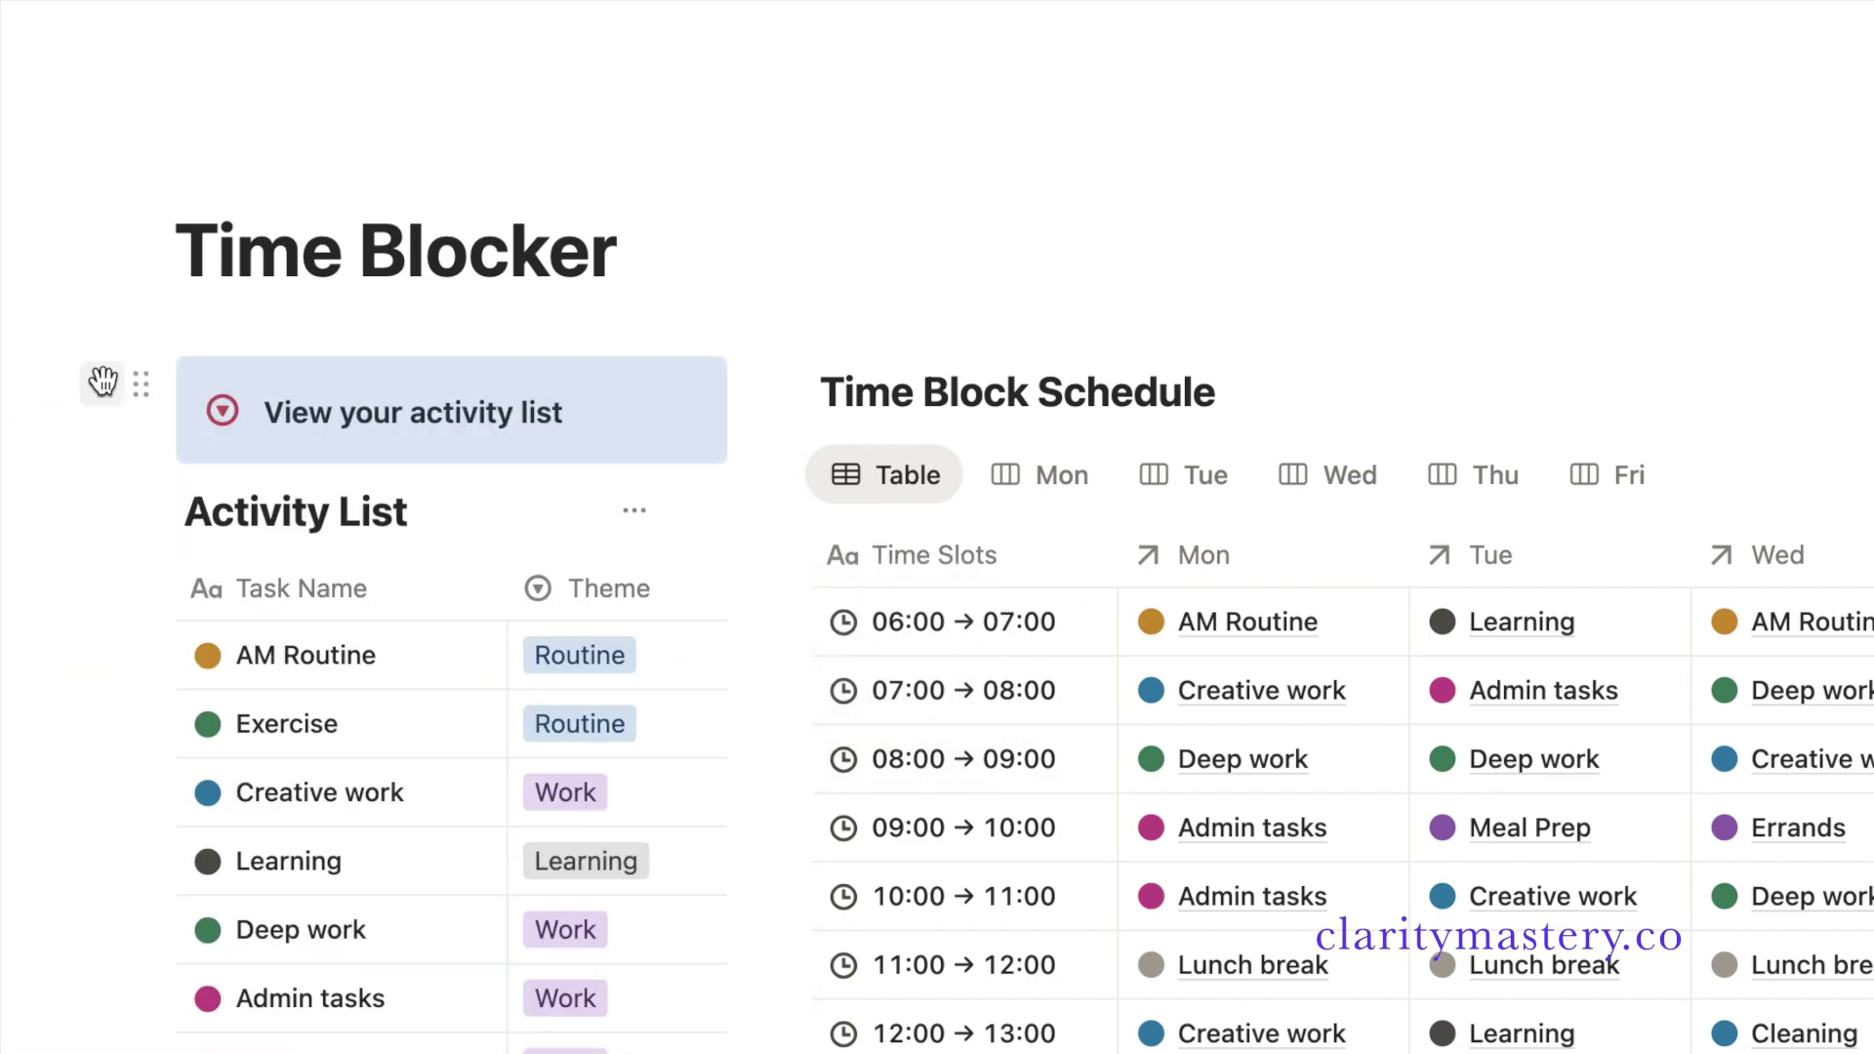
- Duplicate the callout above Time Block Schedule as bold 'Create your weekly timeblock'
click(134, 385)
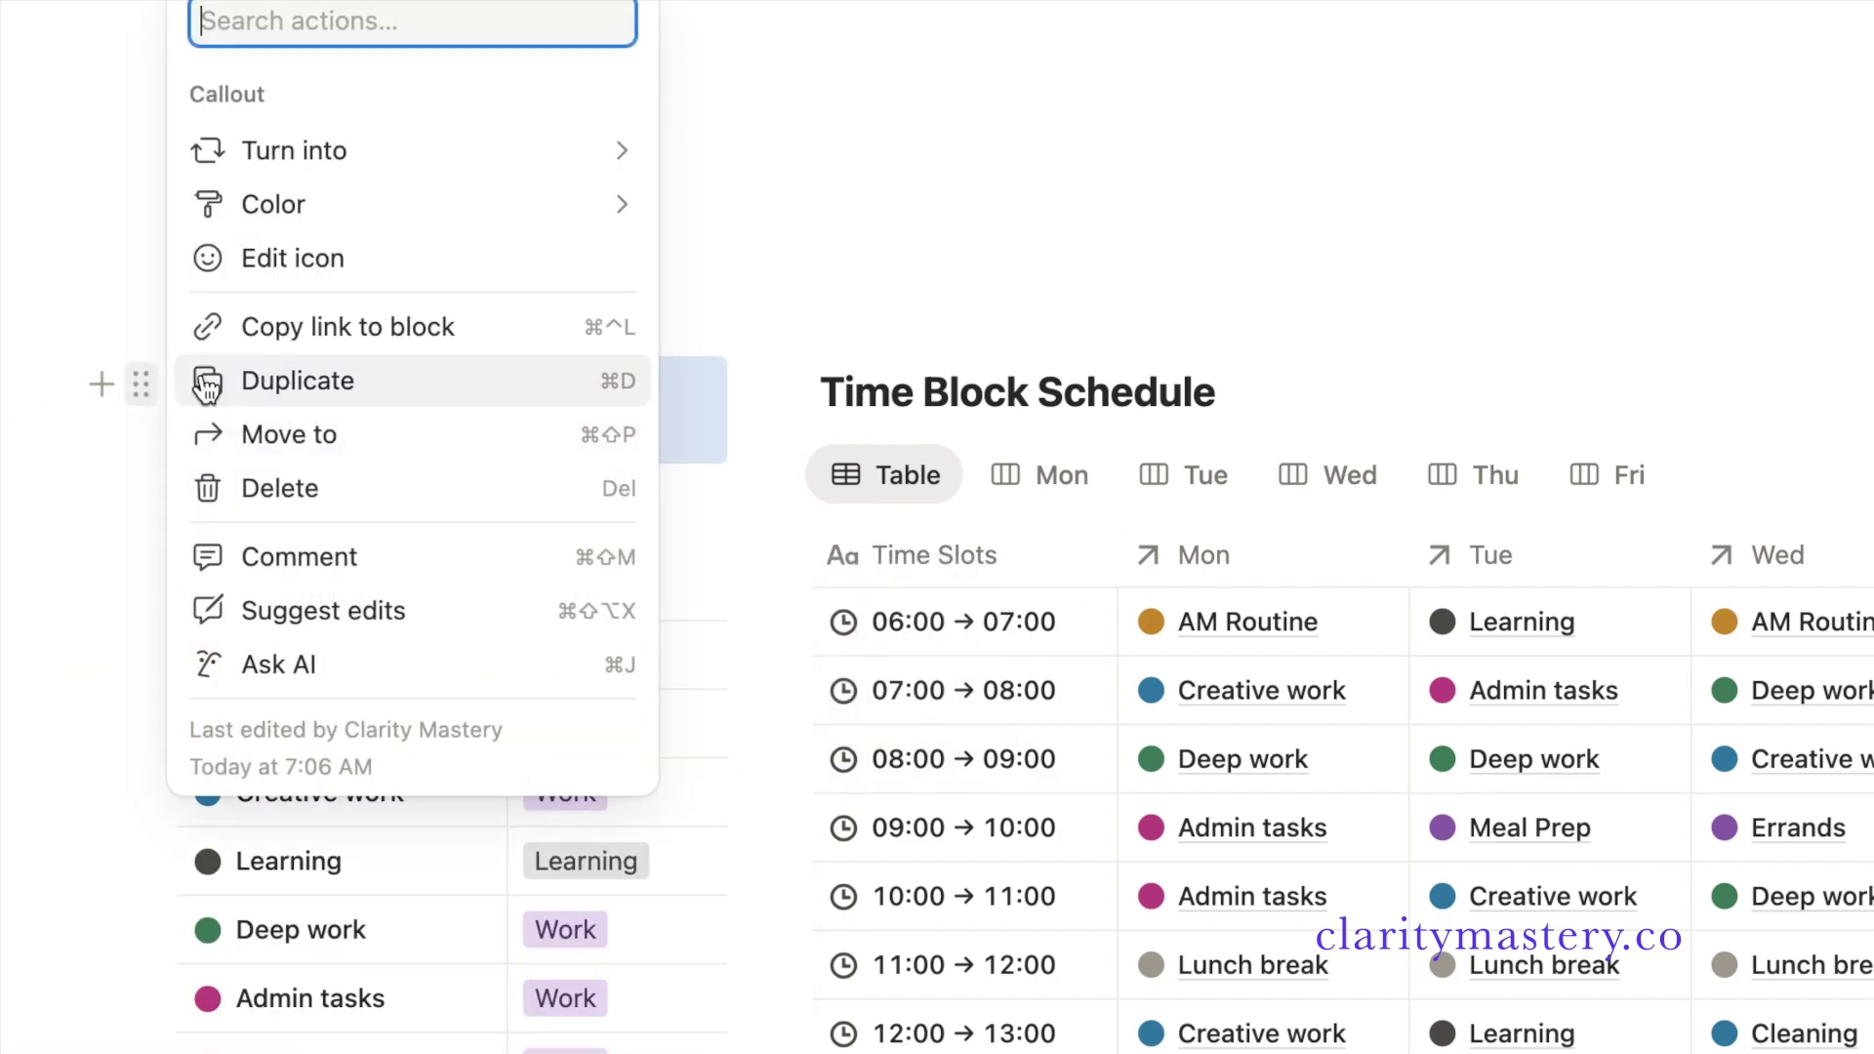
click(204, 378)
drag(528, 429, 970, 373)
triple_click(947, 412)
text(Create your weekly timeblock)
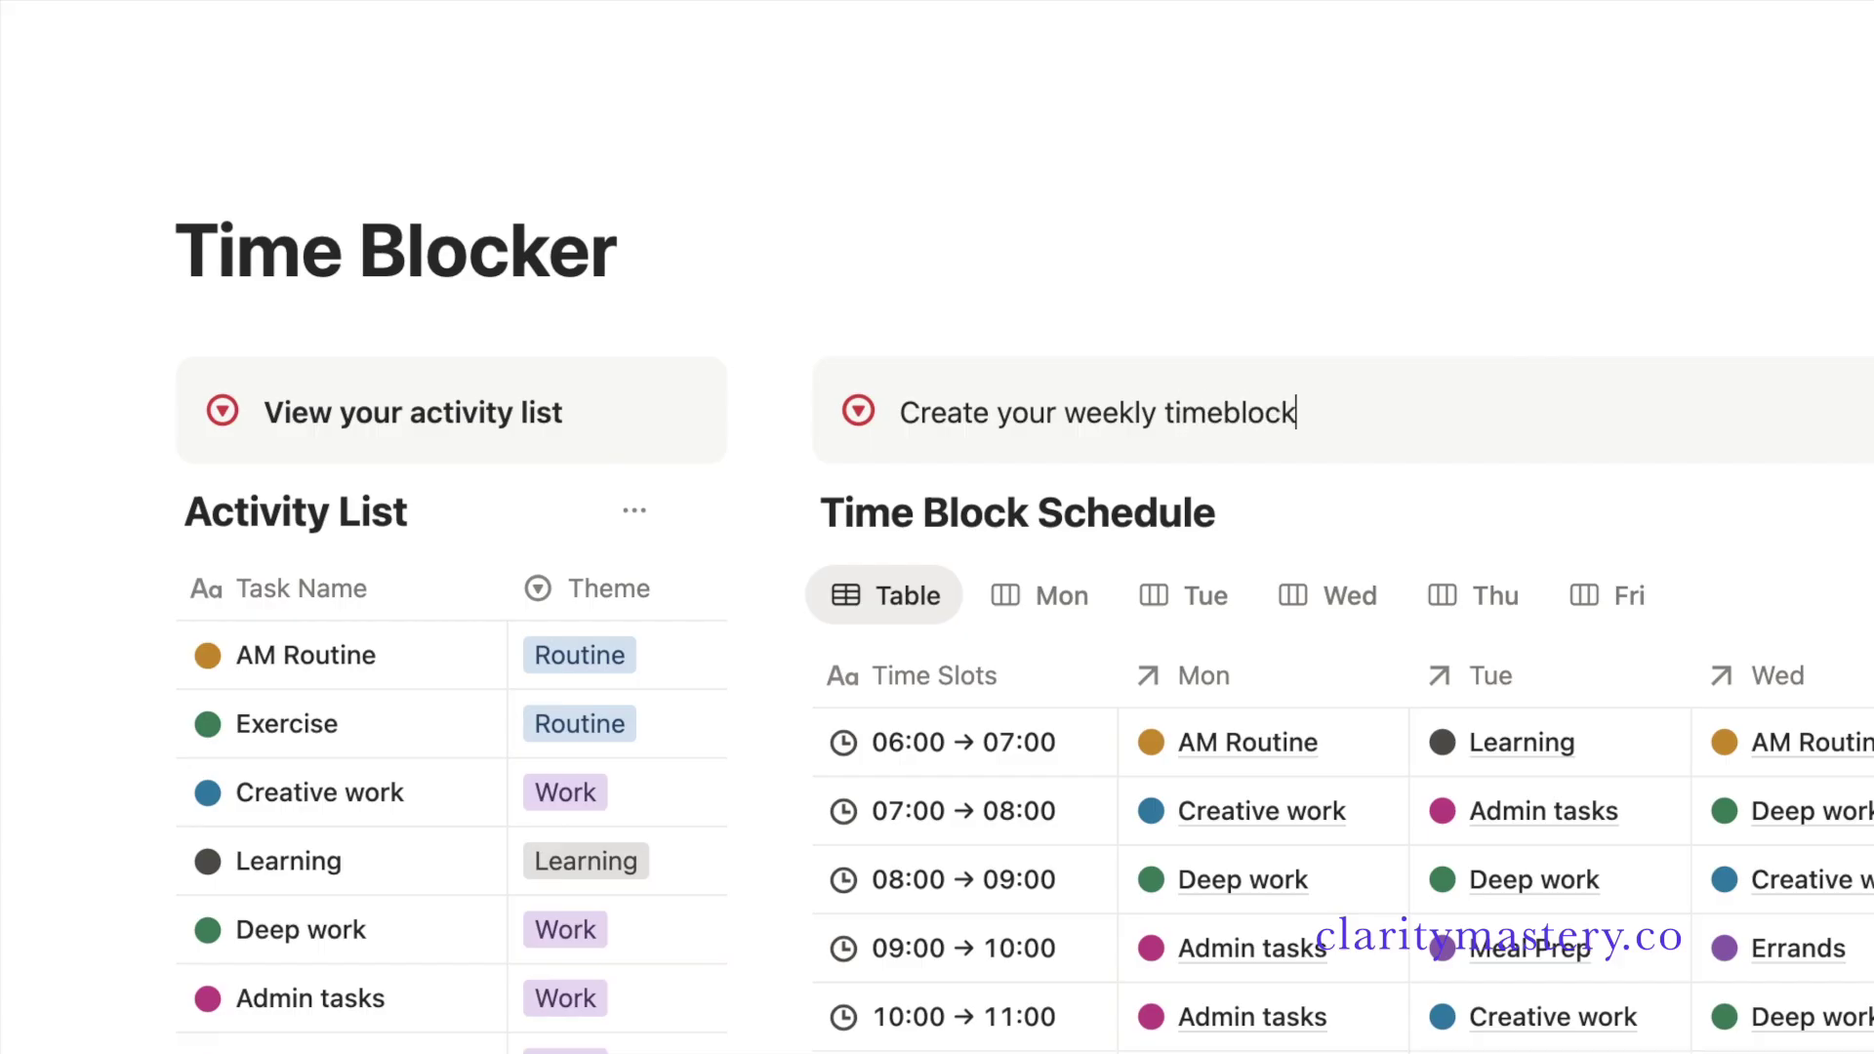
triple_click(952, 404)
key(ctrl+b)
click(913, 400)
scroll(1289, 398, down, 2)
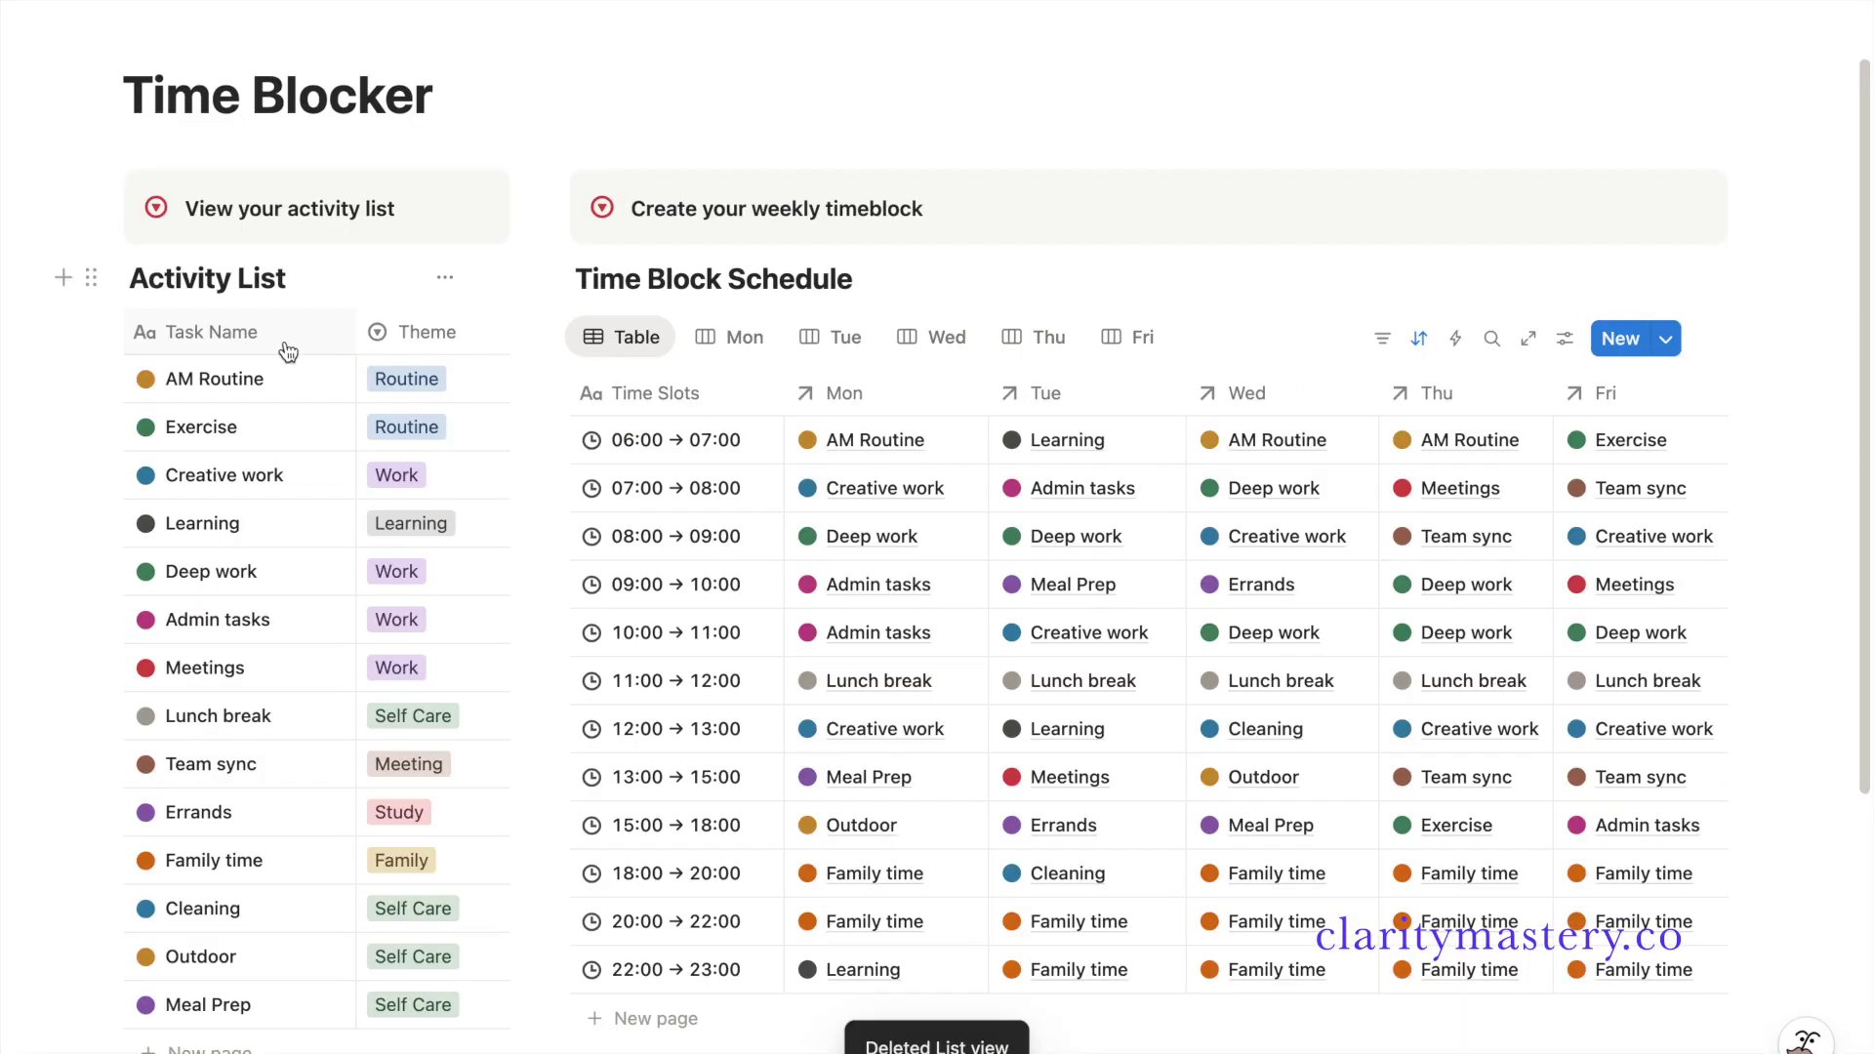
- Add a List view to Activity List that shows each activity's Theme tag
click(543, 484)
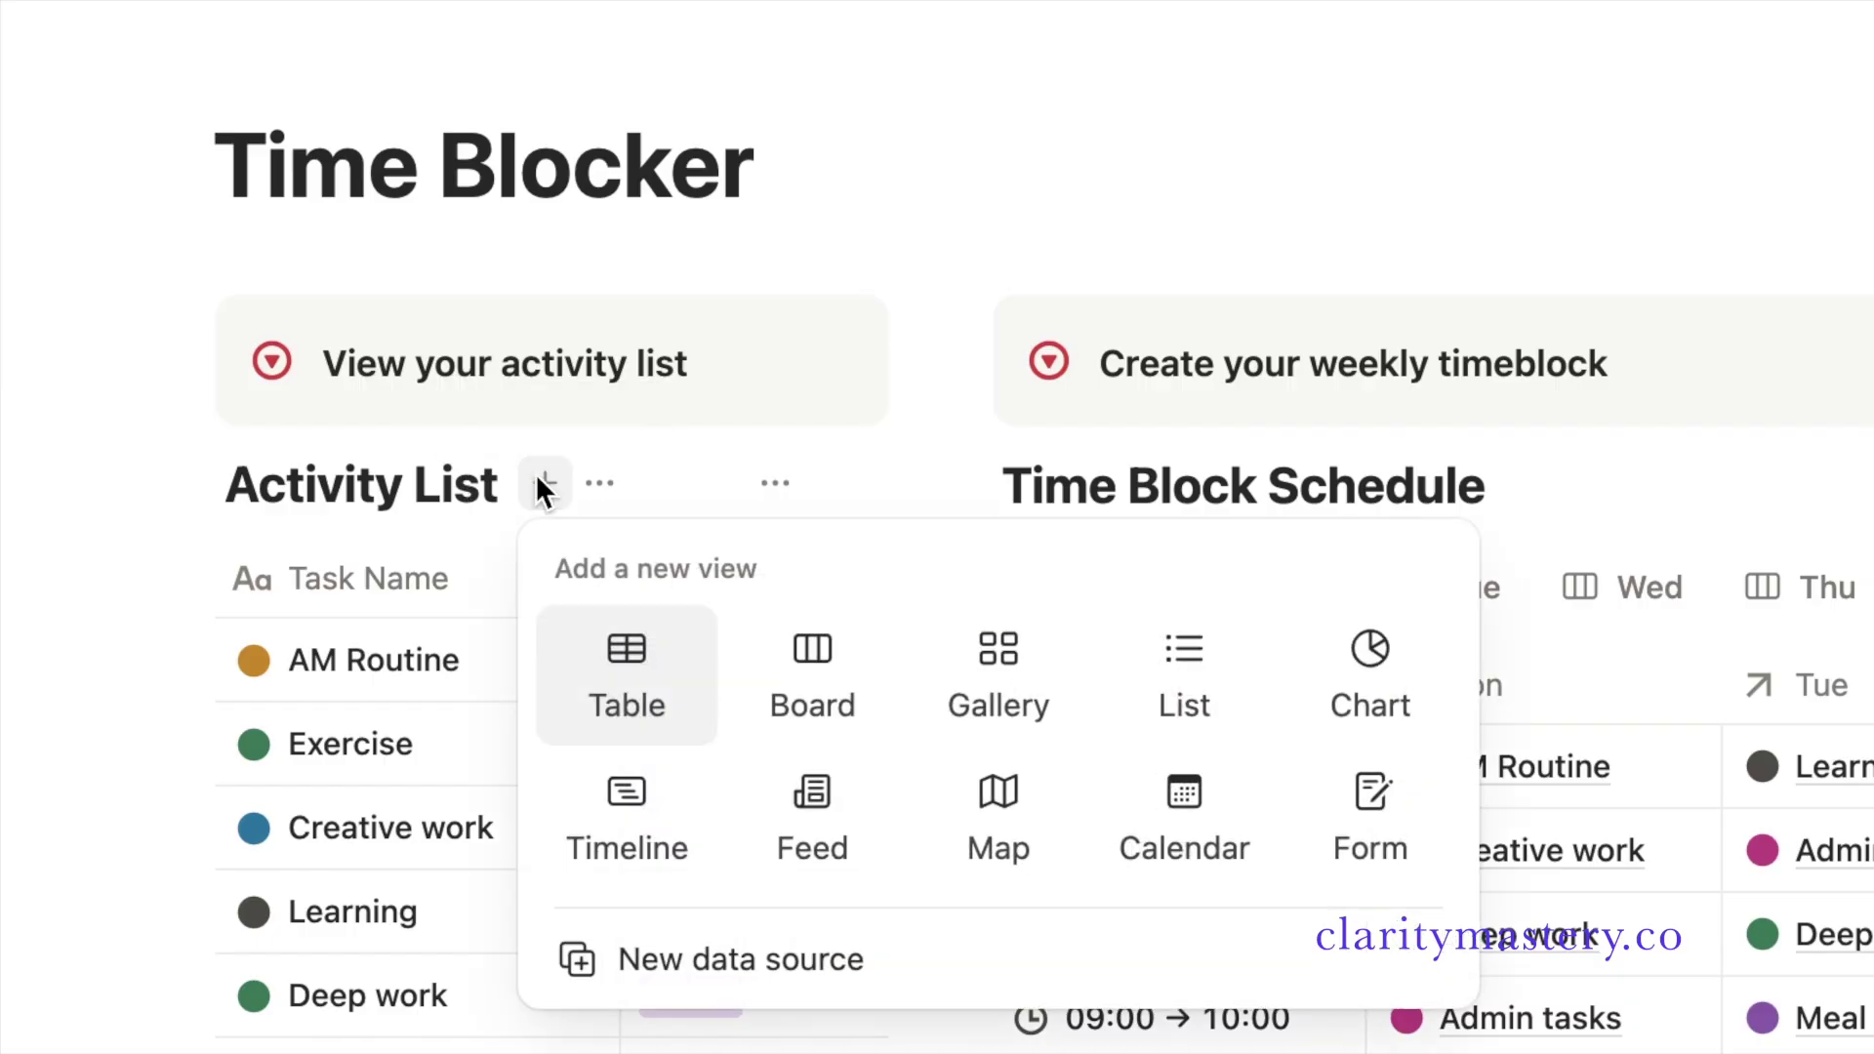
click(1147, 650)
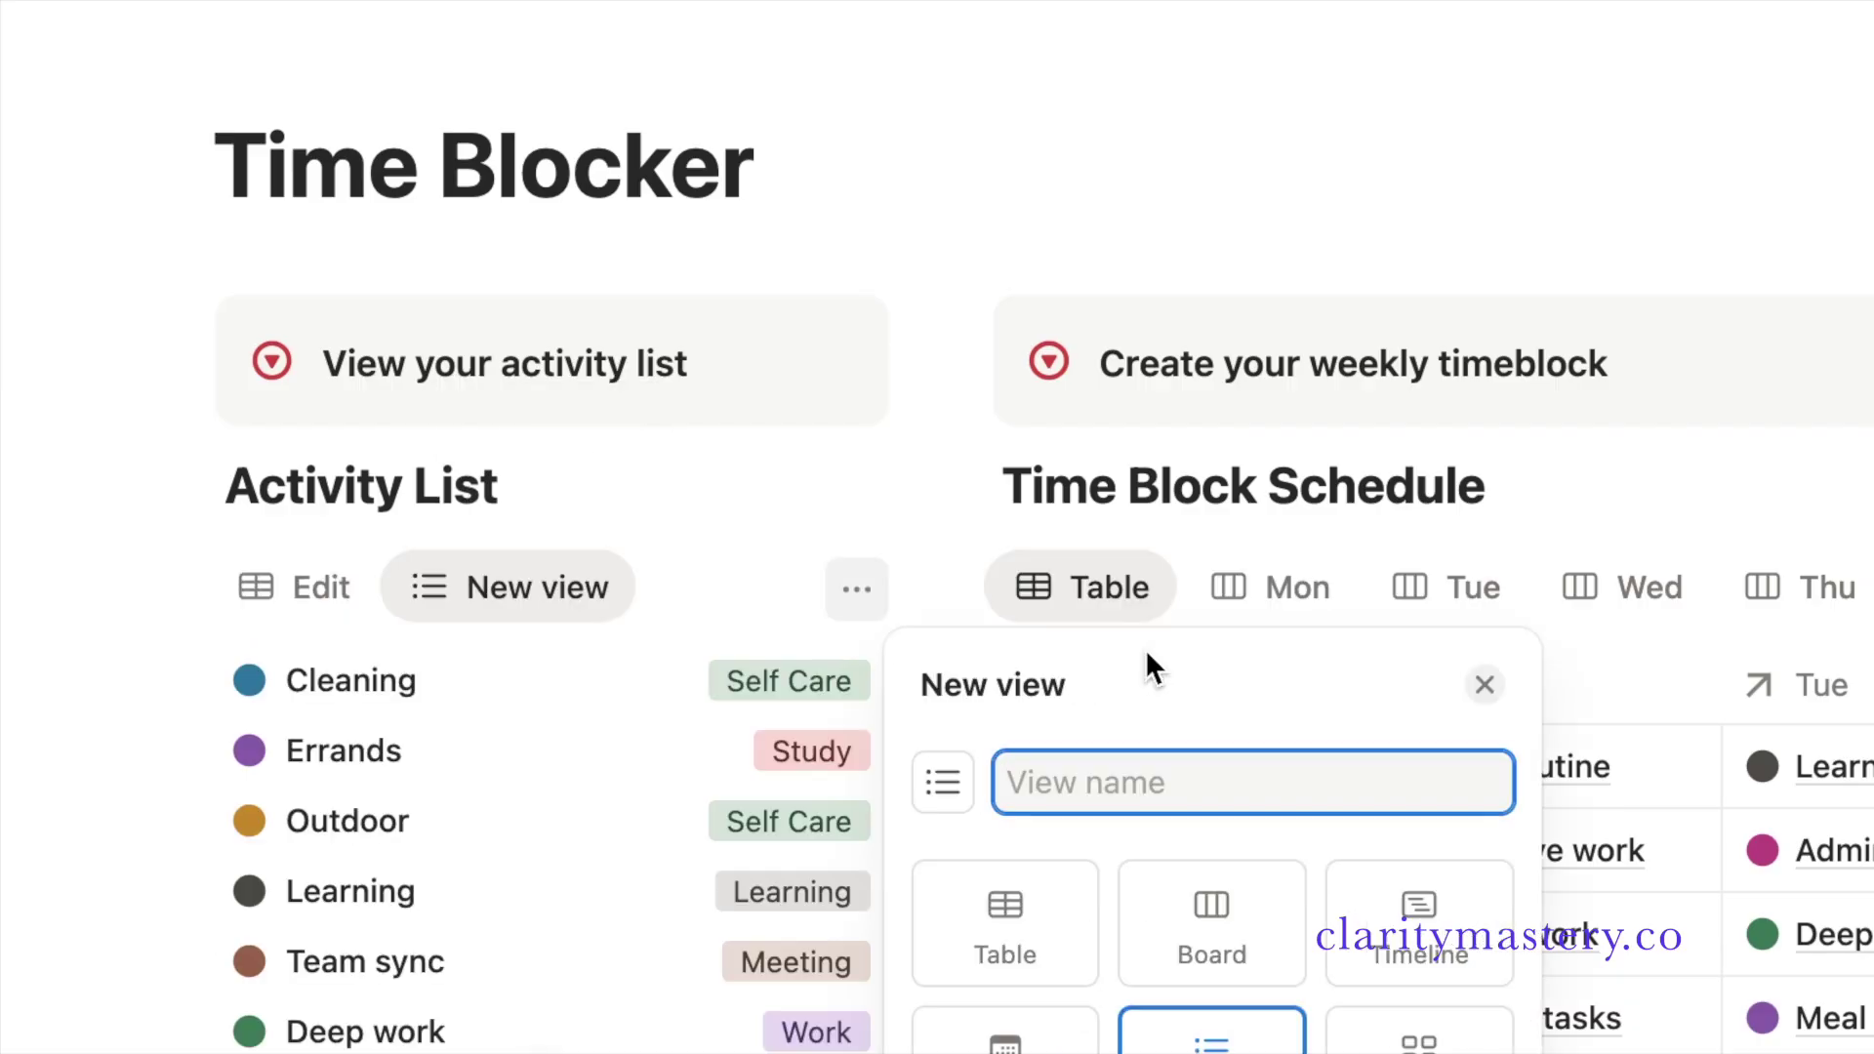
text(List)
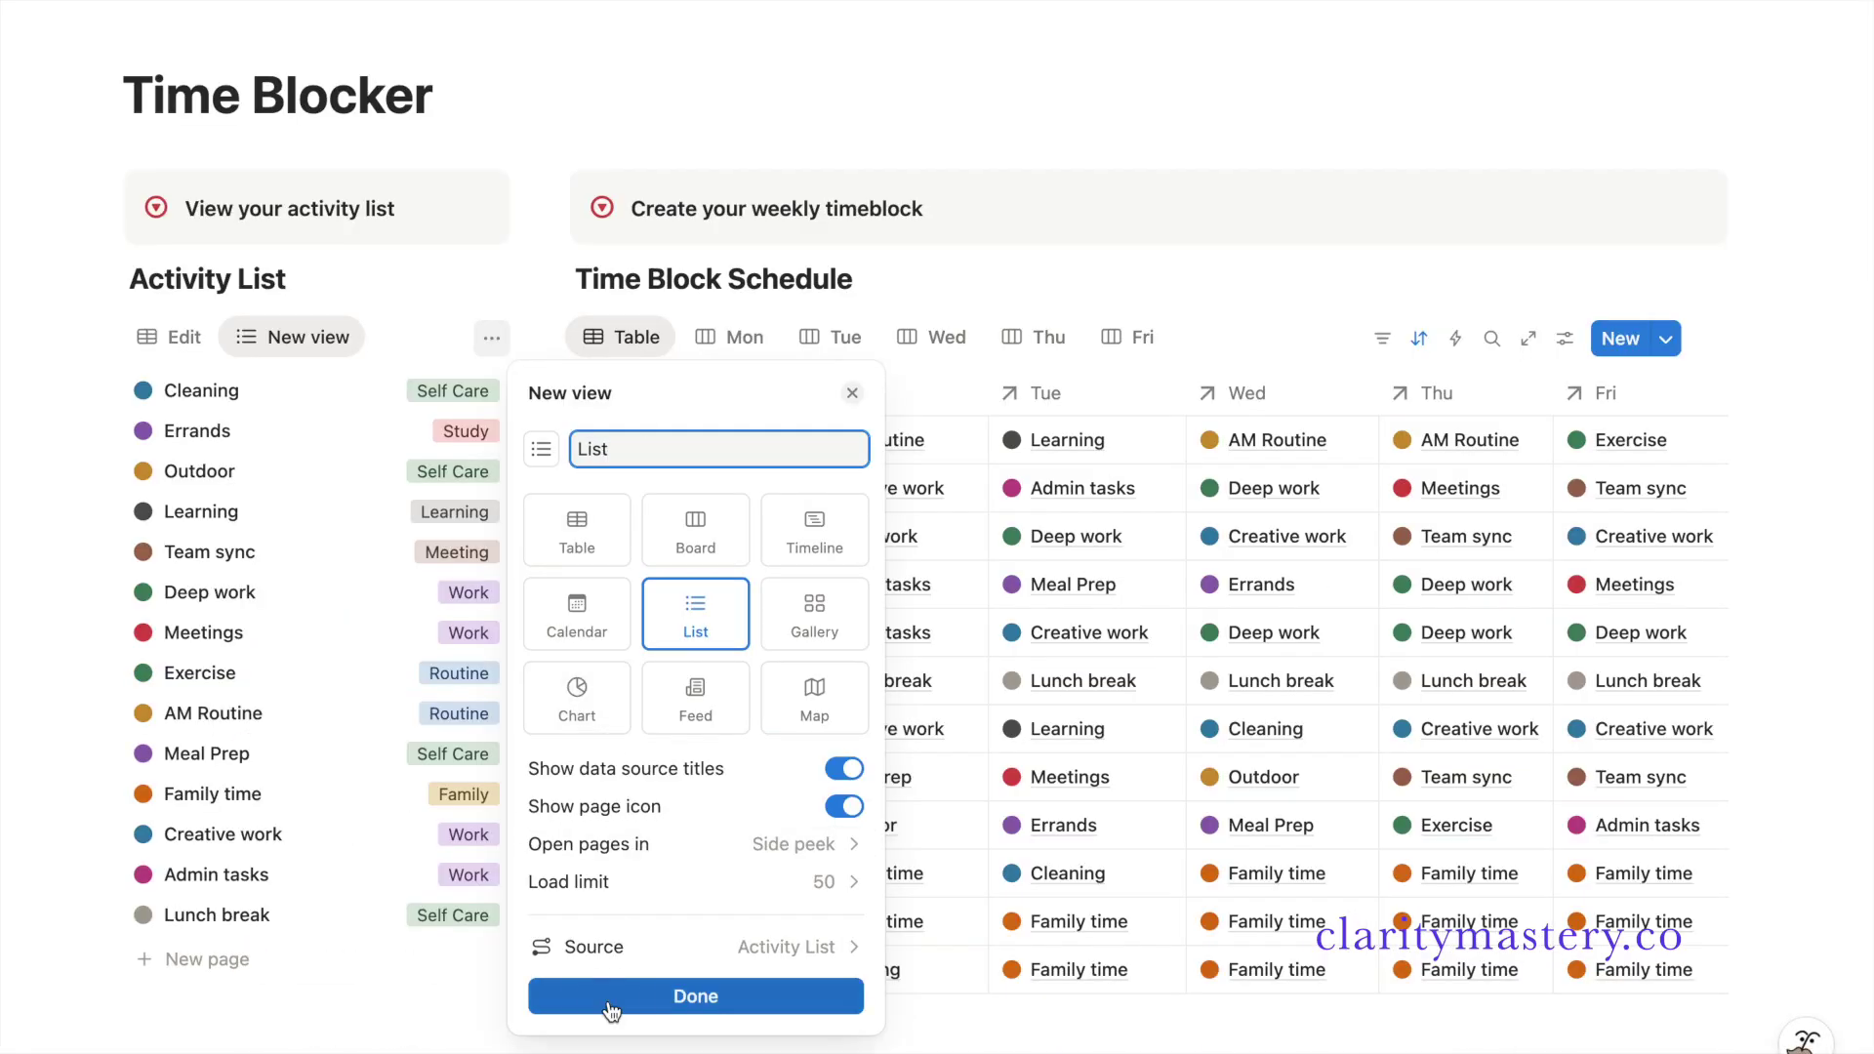
click(696, 996)
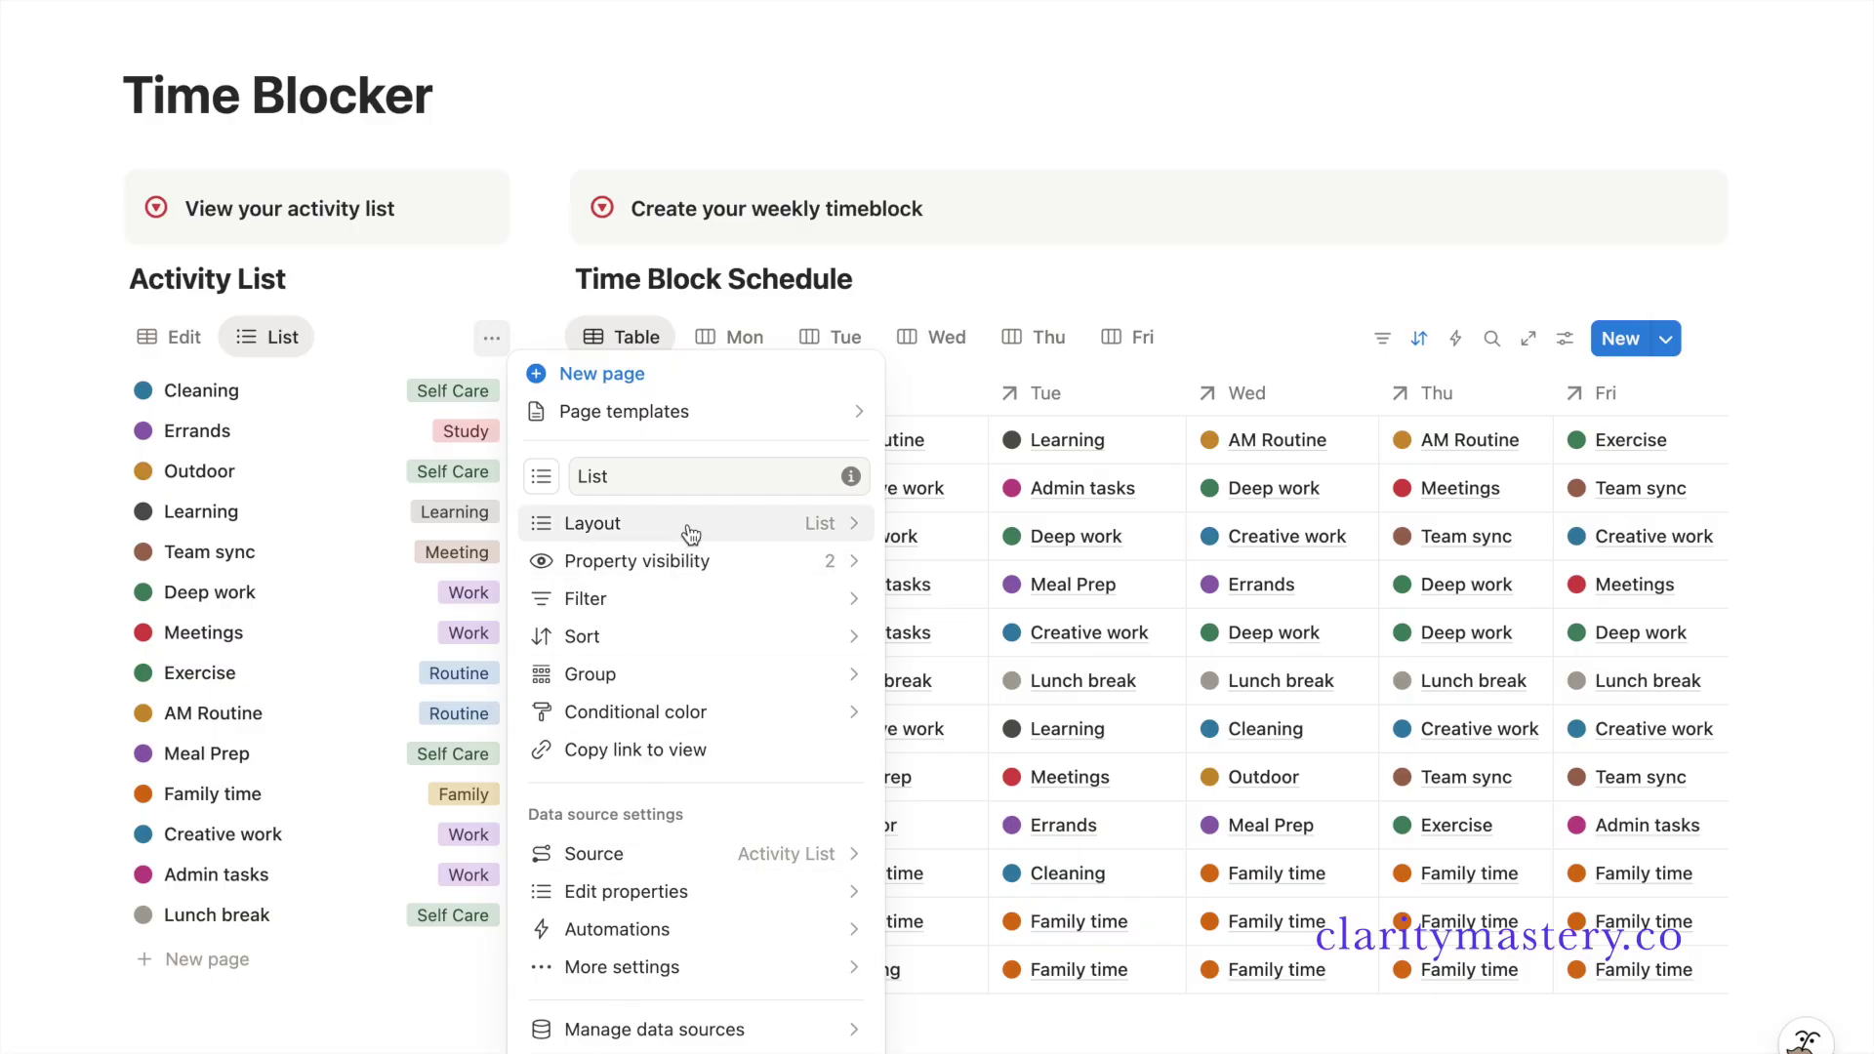
click(686, 560)
click(848, 582)
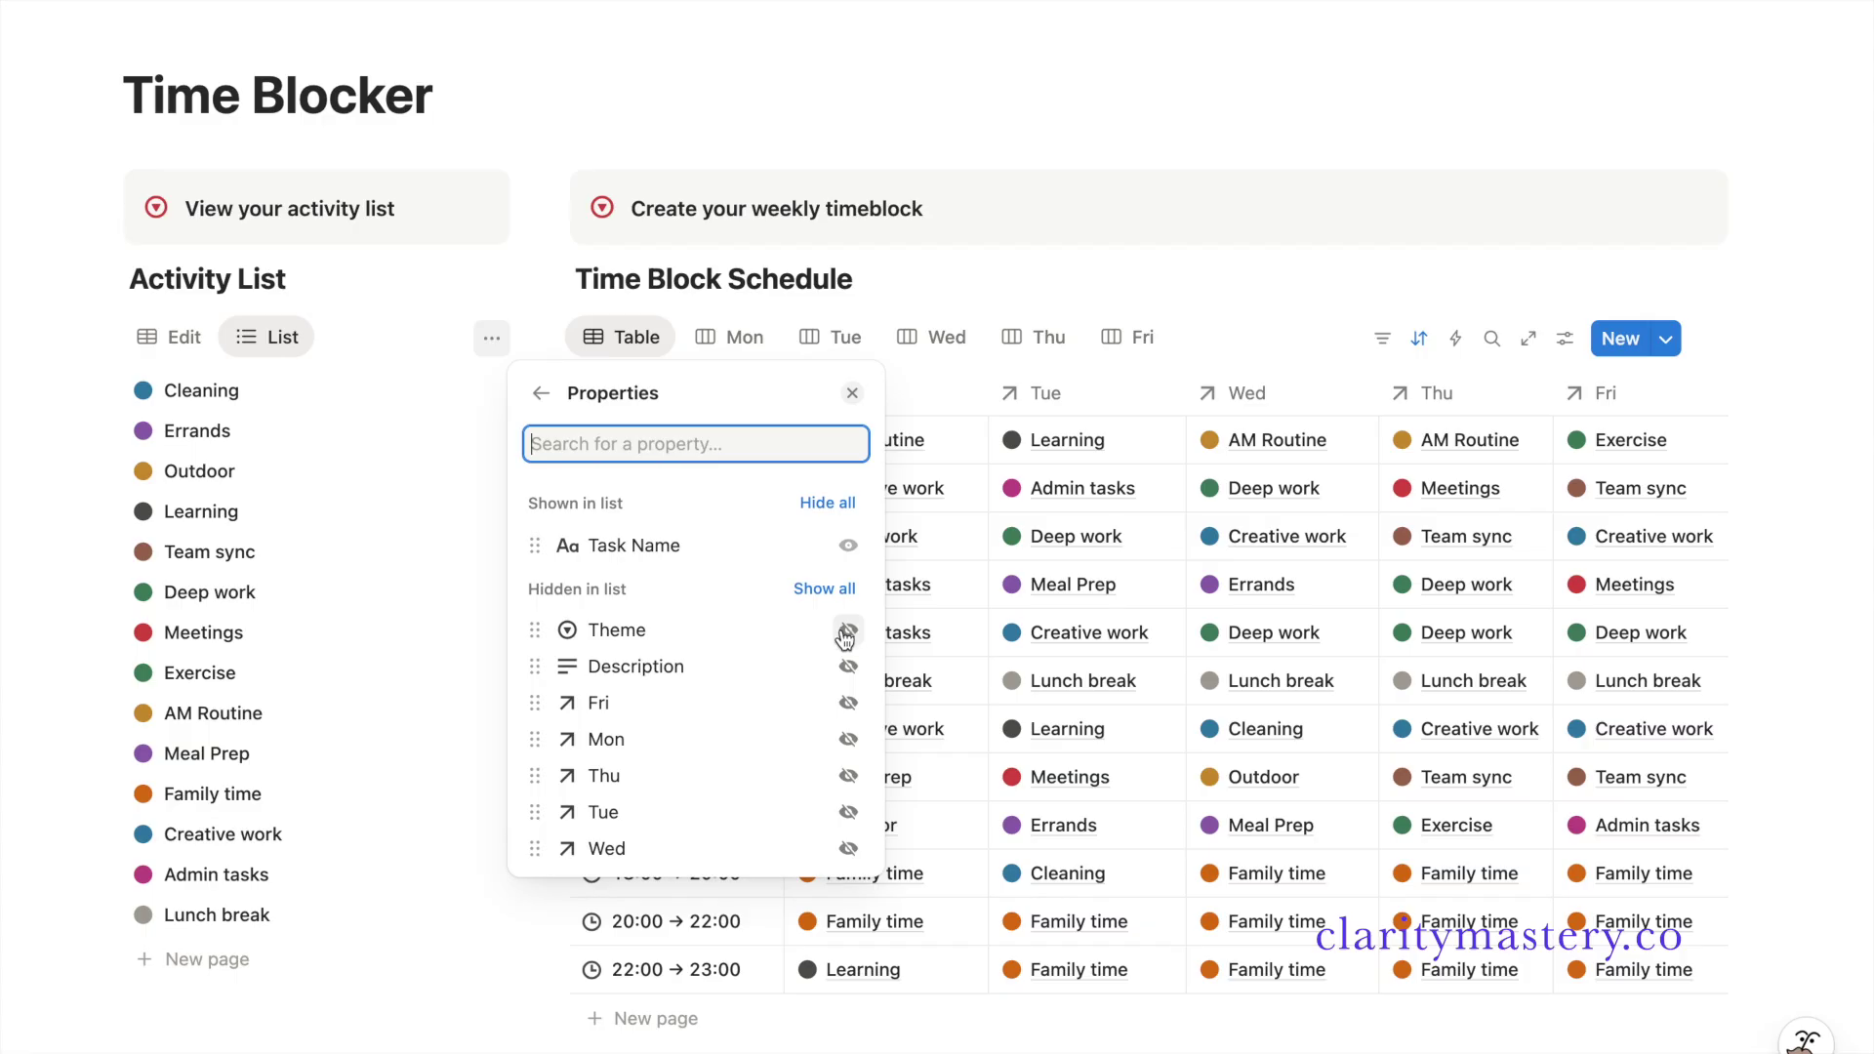
click(846, 631)
click(446, 271)
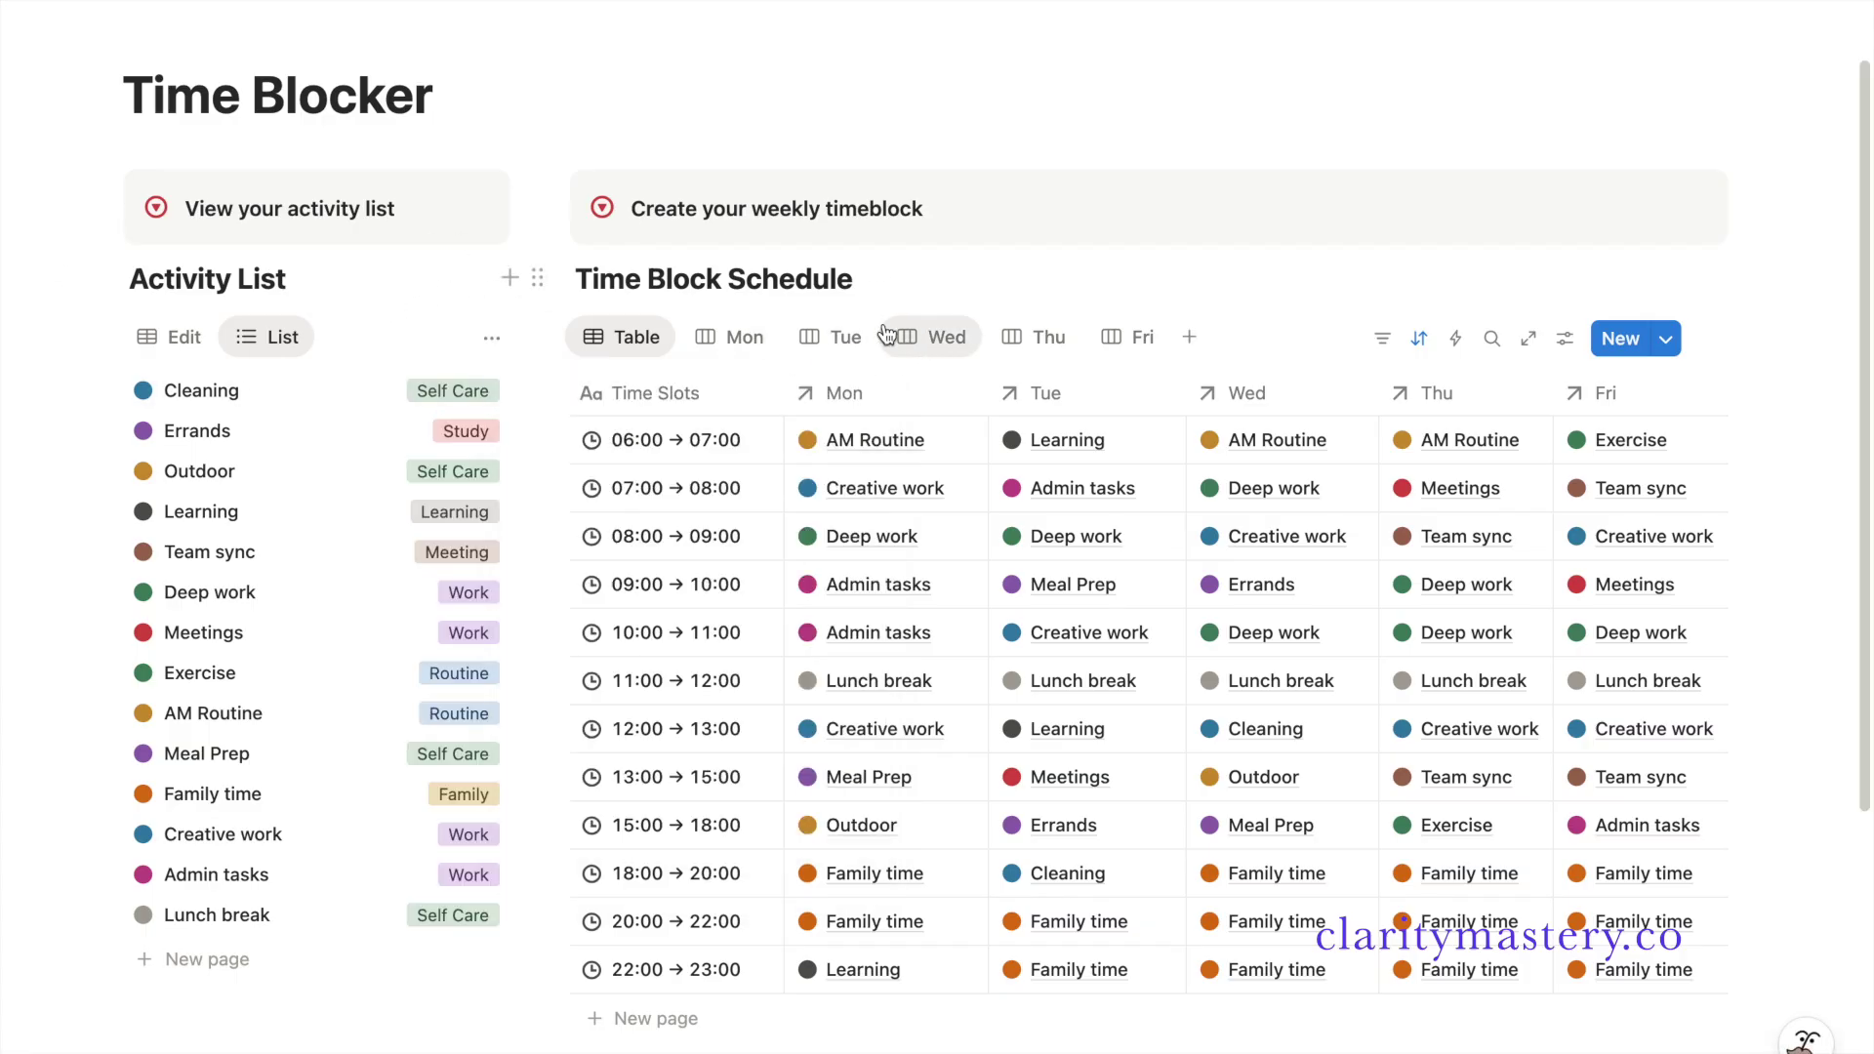
click(731, 334)
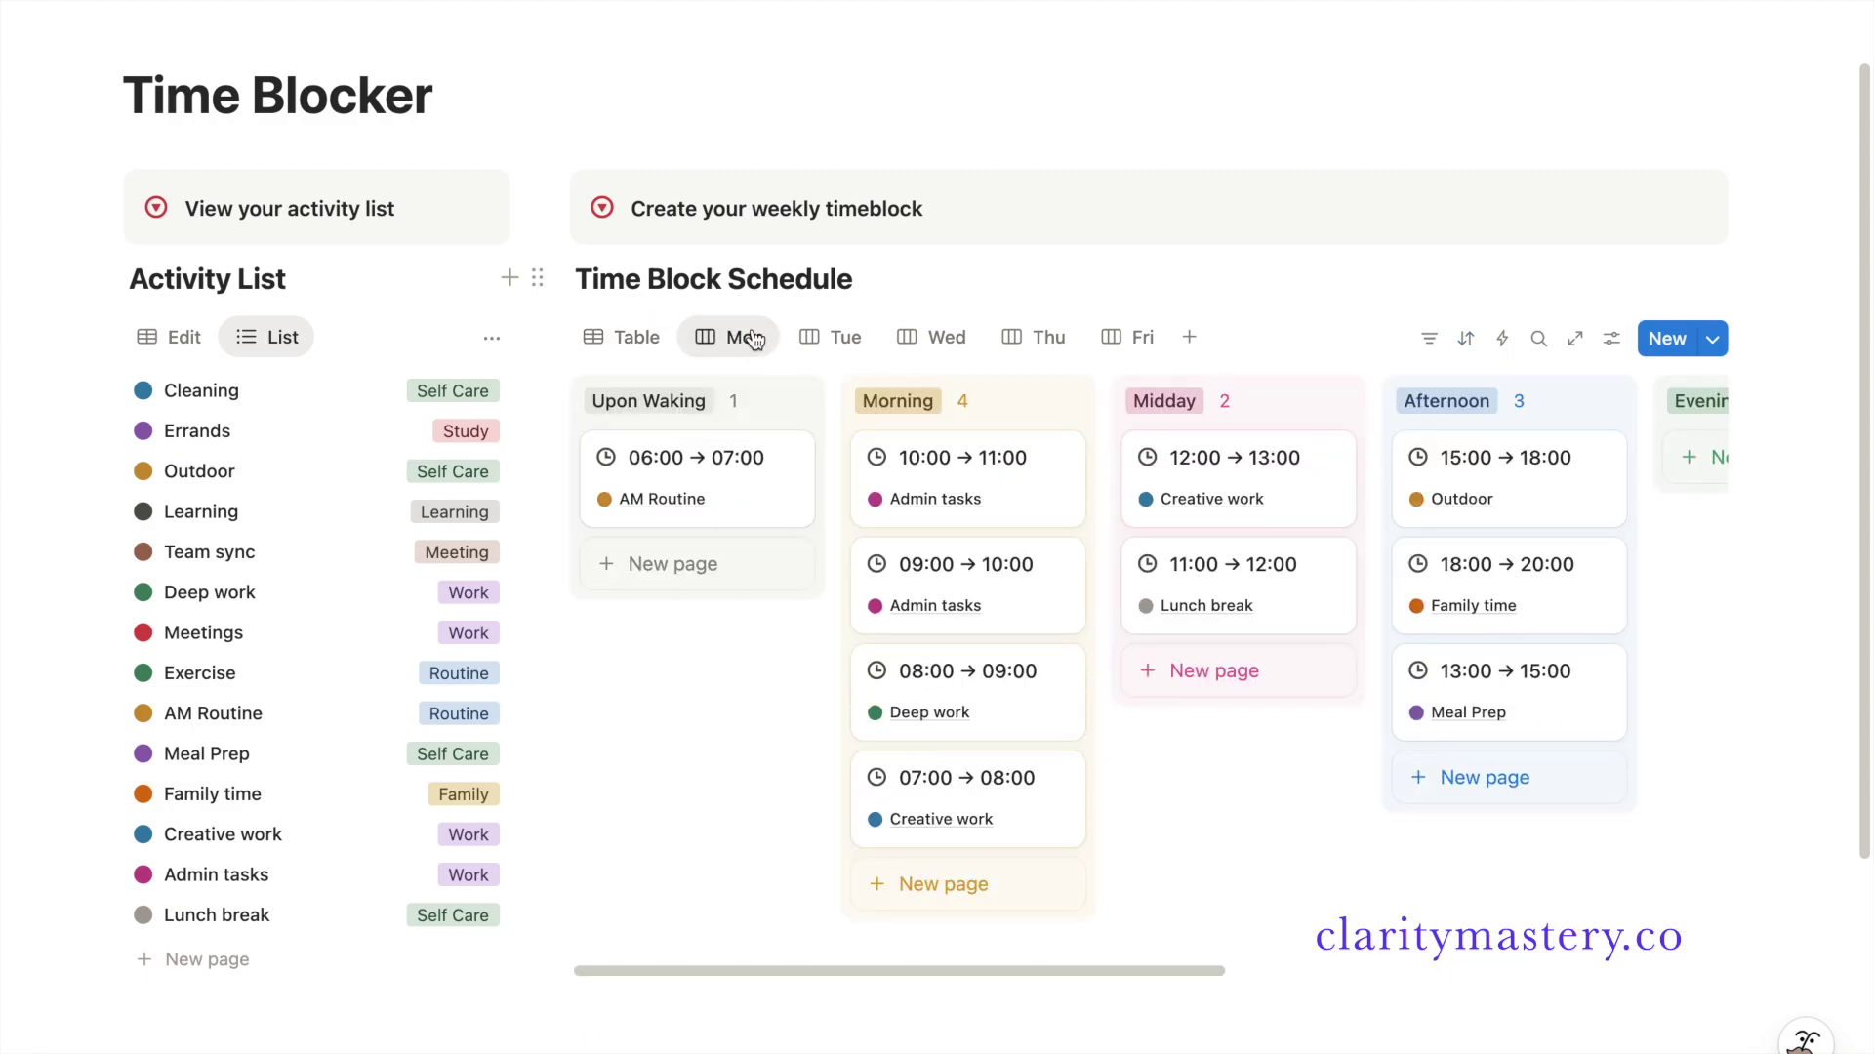
- Sort the Mon board cards by Number ascending
click(1471, 351)
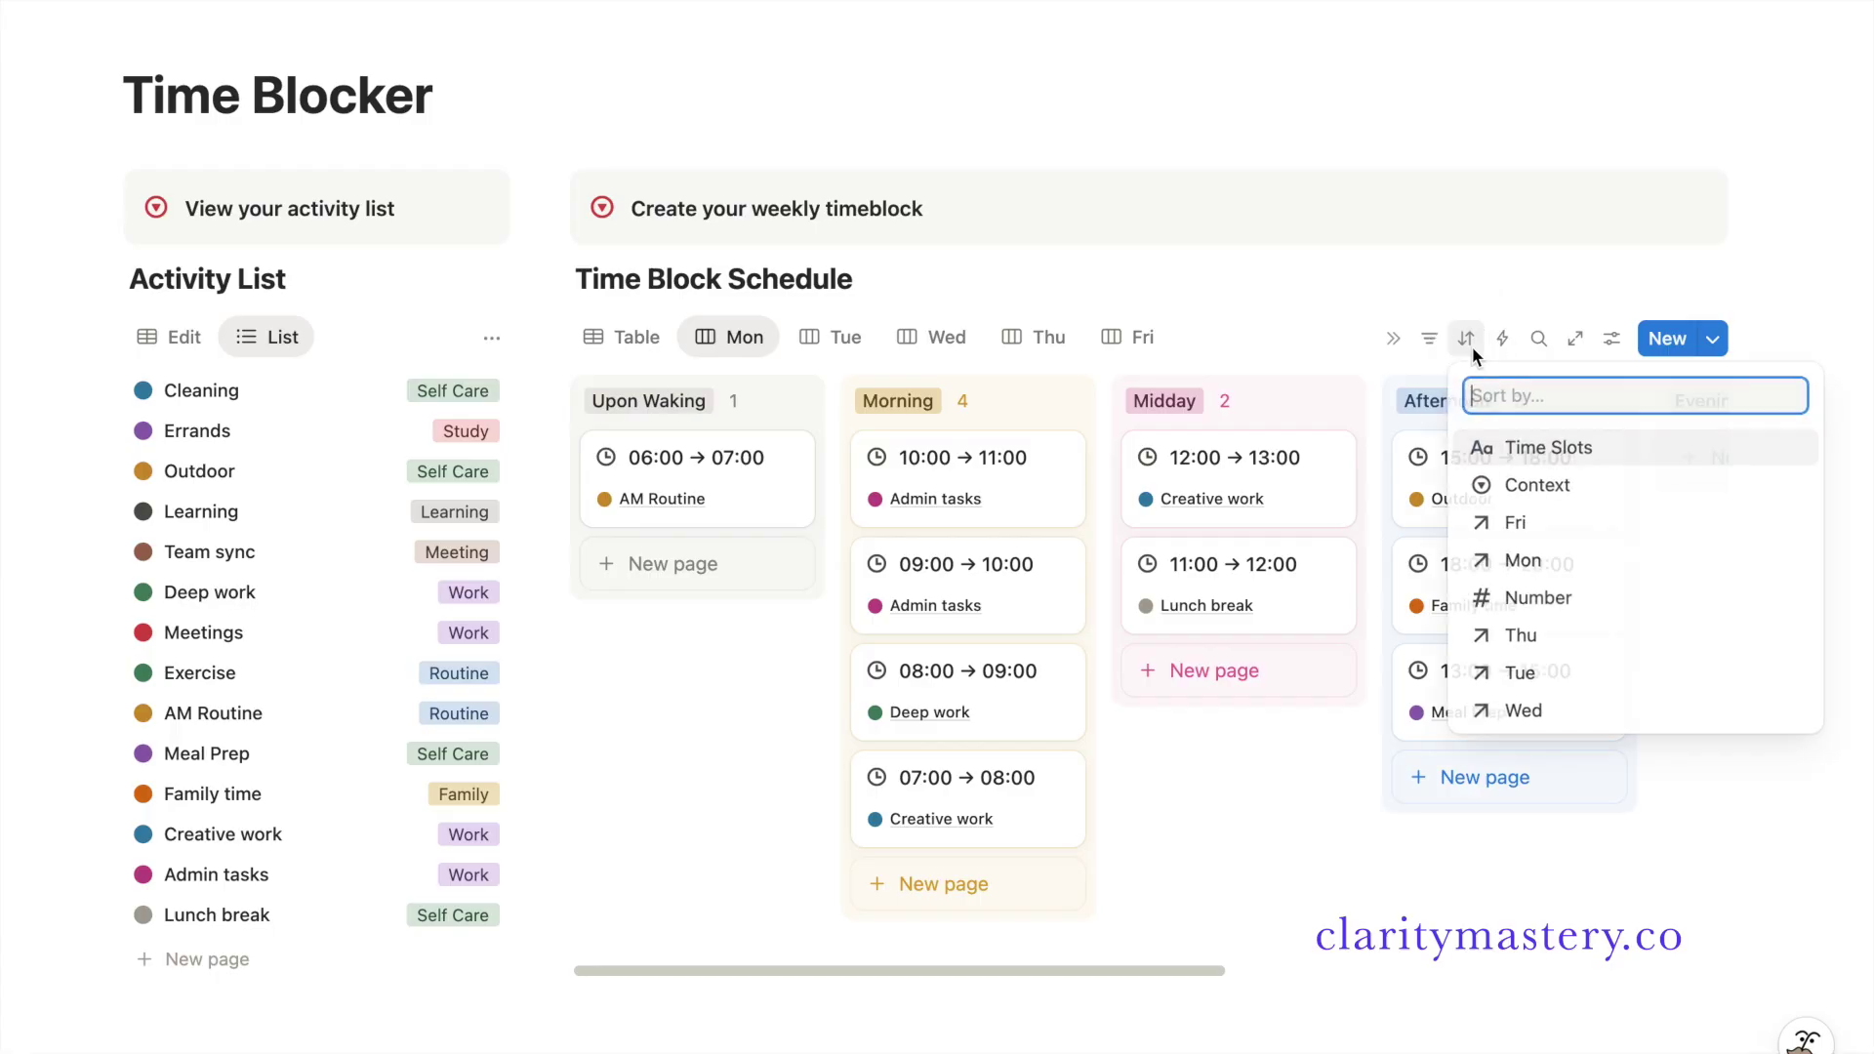
click(1547, 600)
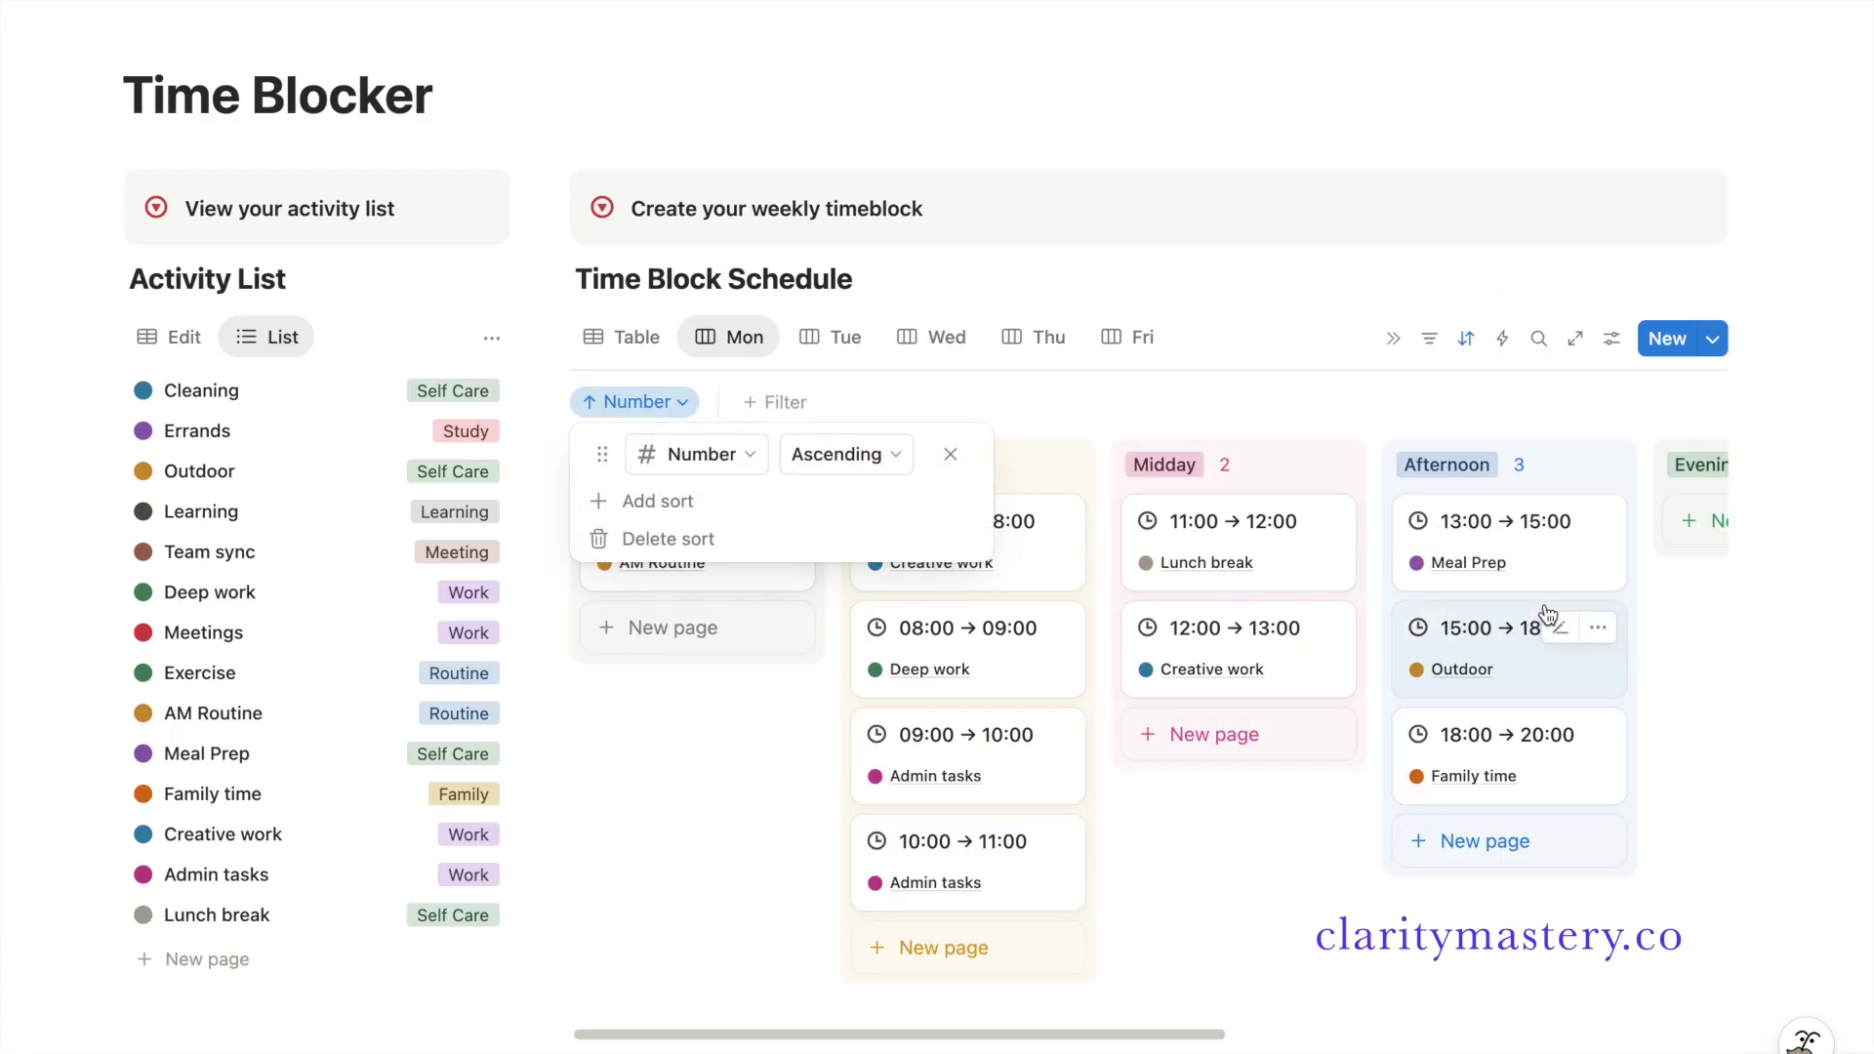
click(961, 392)
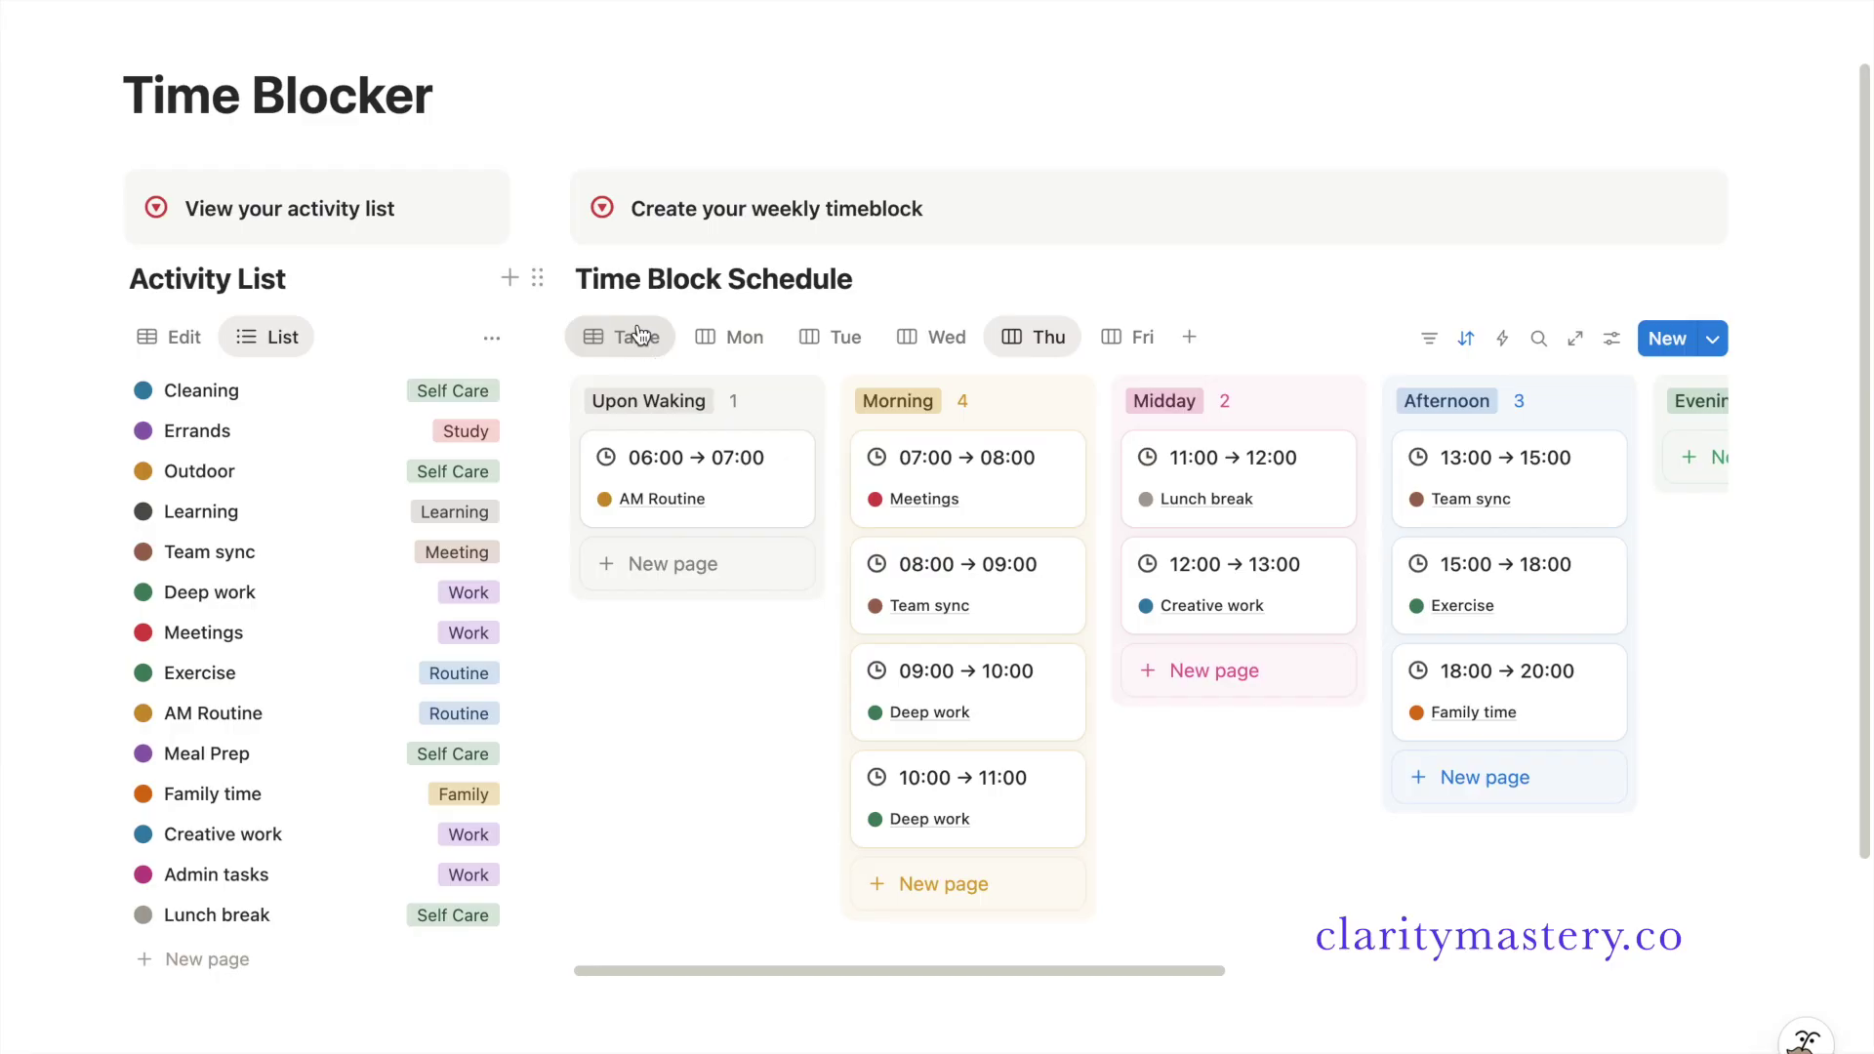
click(639, 335)
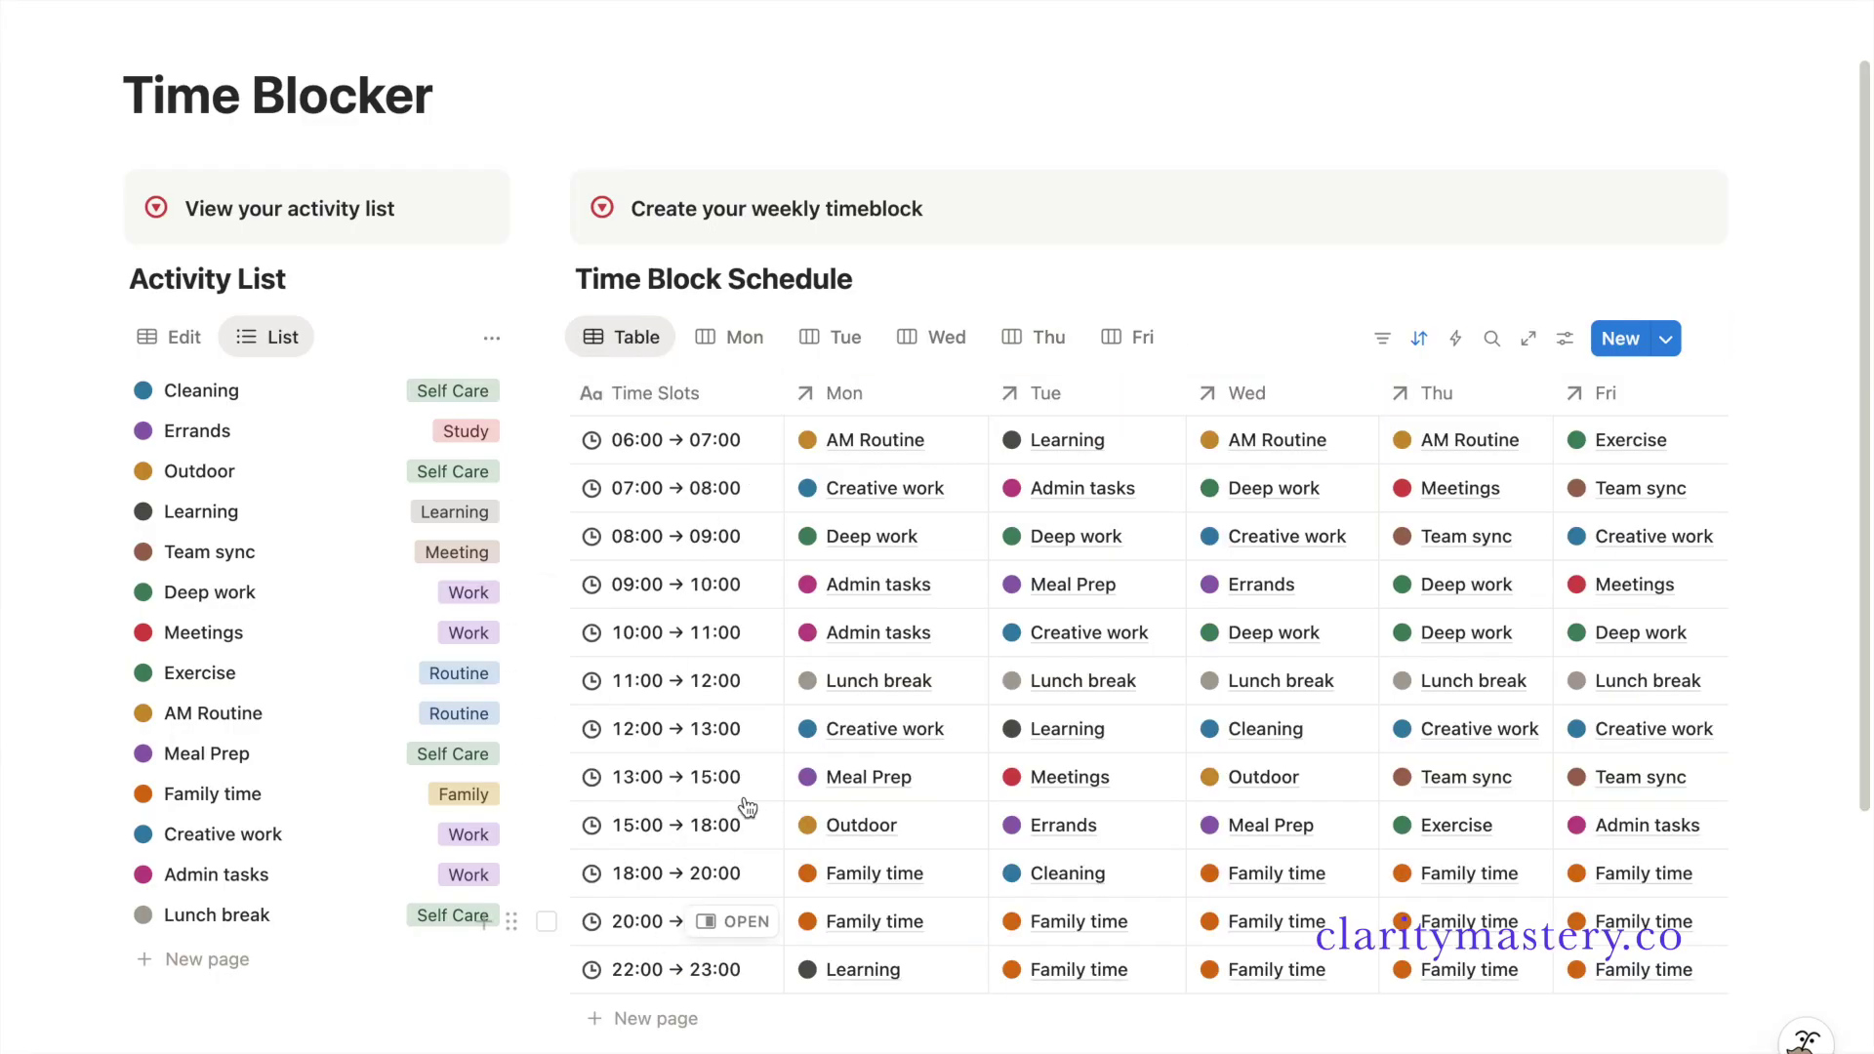
- Check the Number values of the first and fifth schedule rows
scroll(875, 716, right, 4)
scroll(975, 683, right, 3)
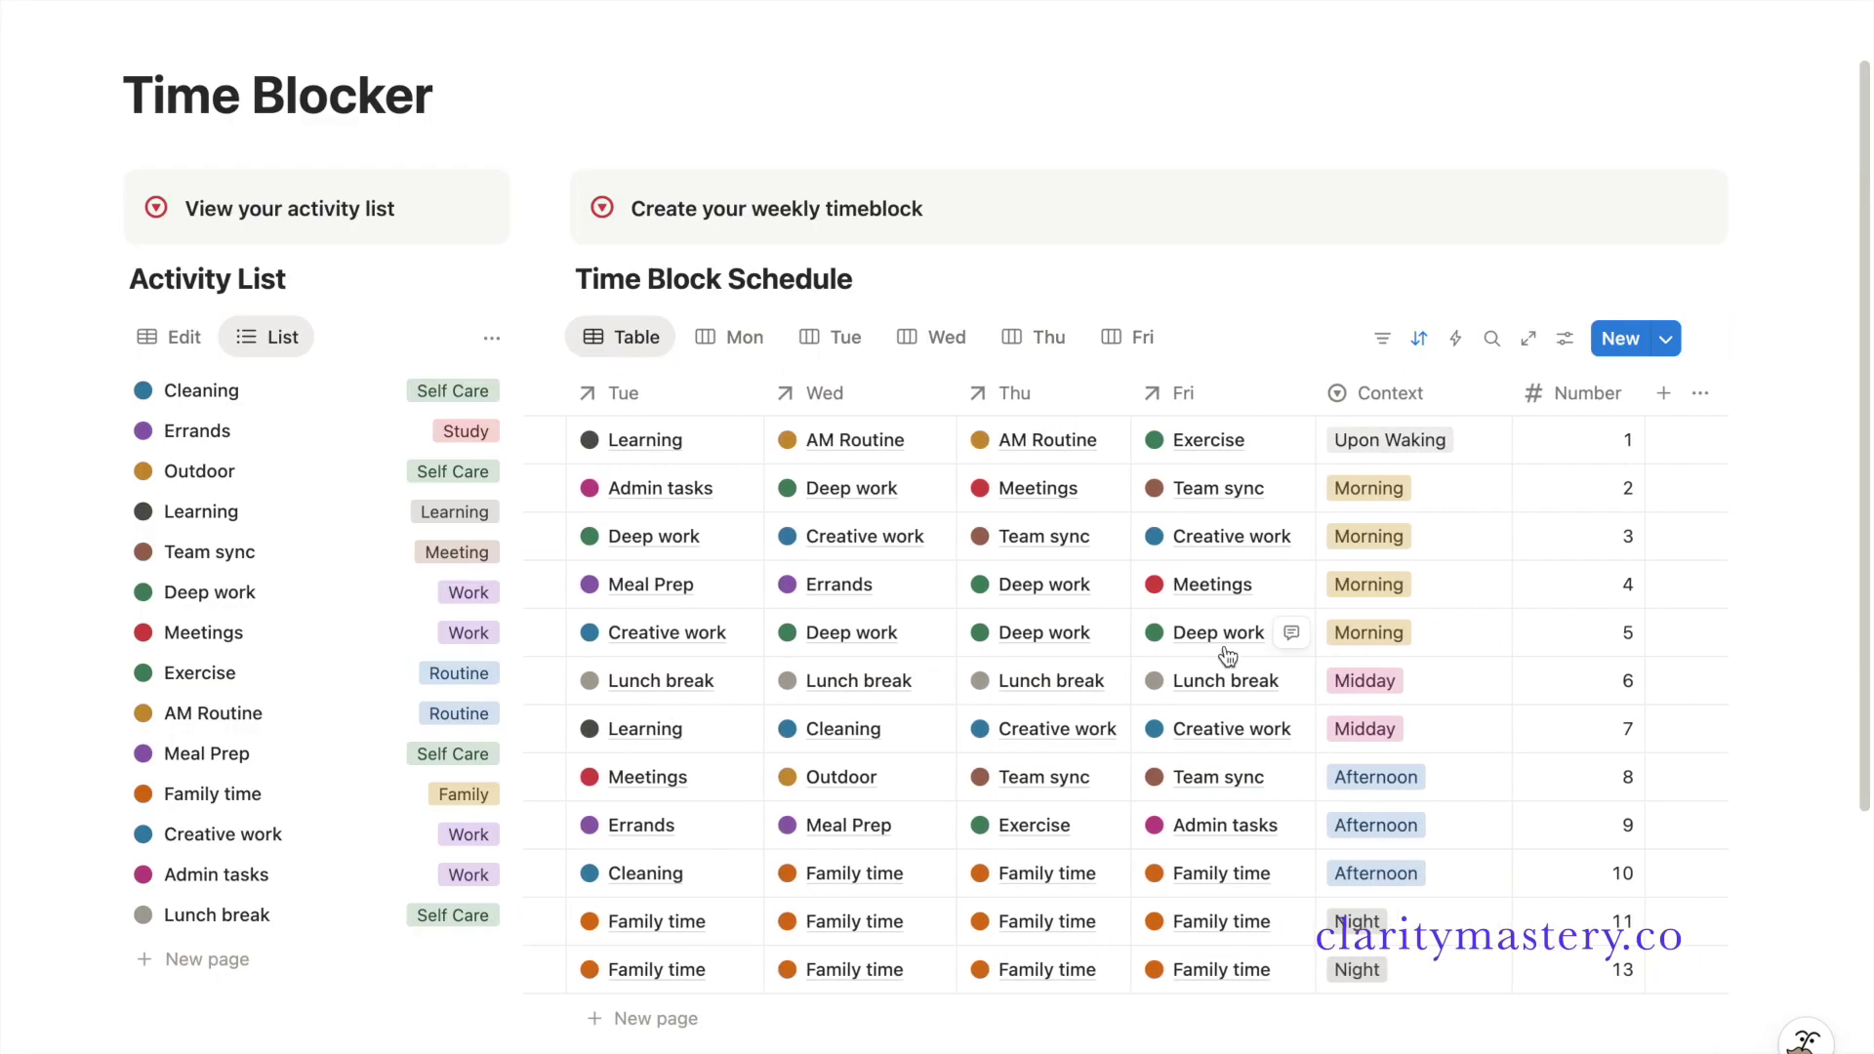
click(1610, 440)
key(Escape)
scroll(1562, 531, left, 5)
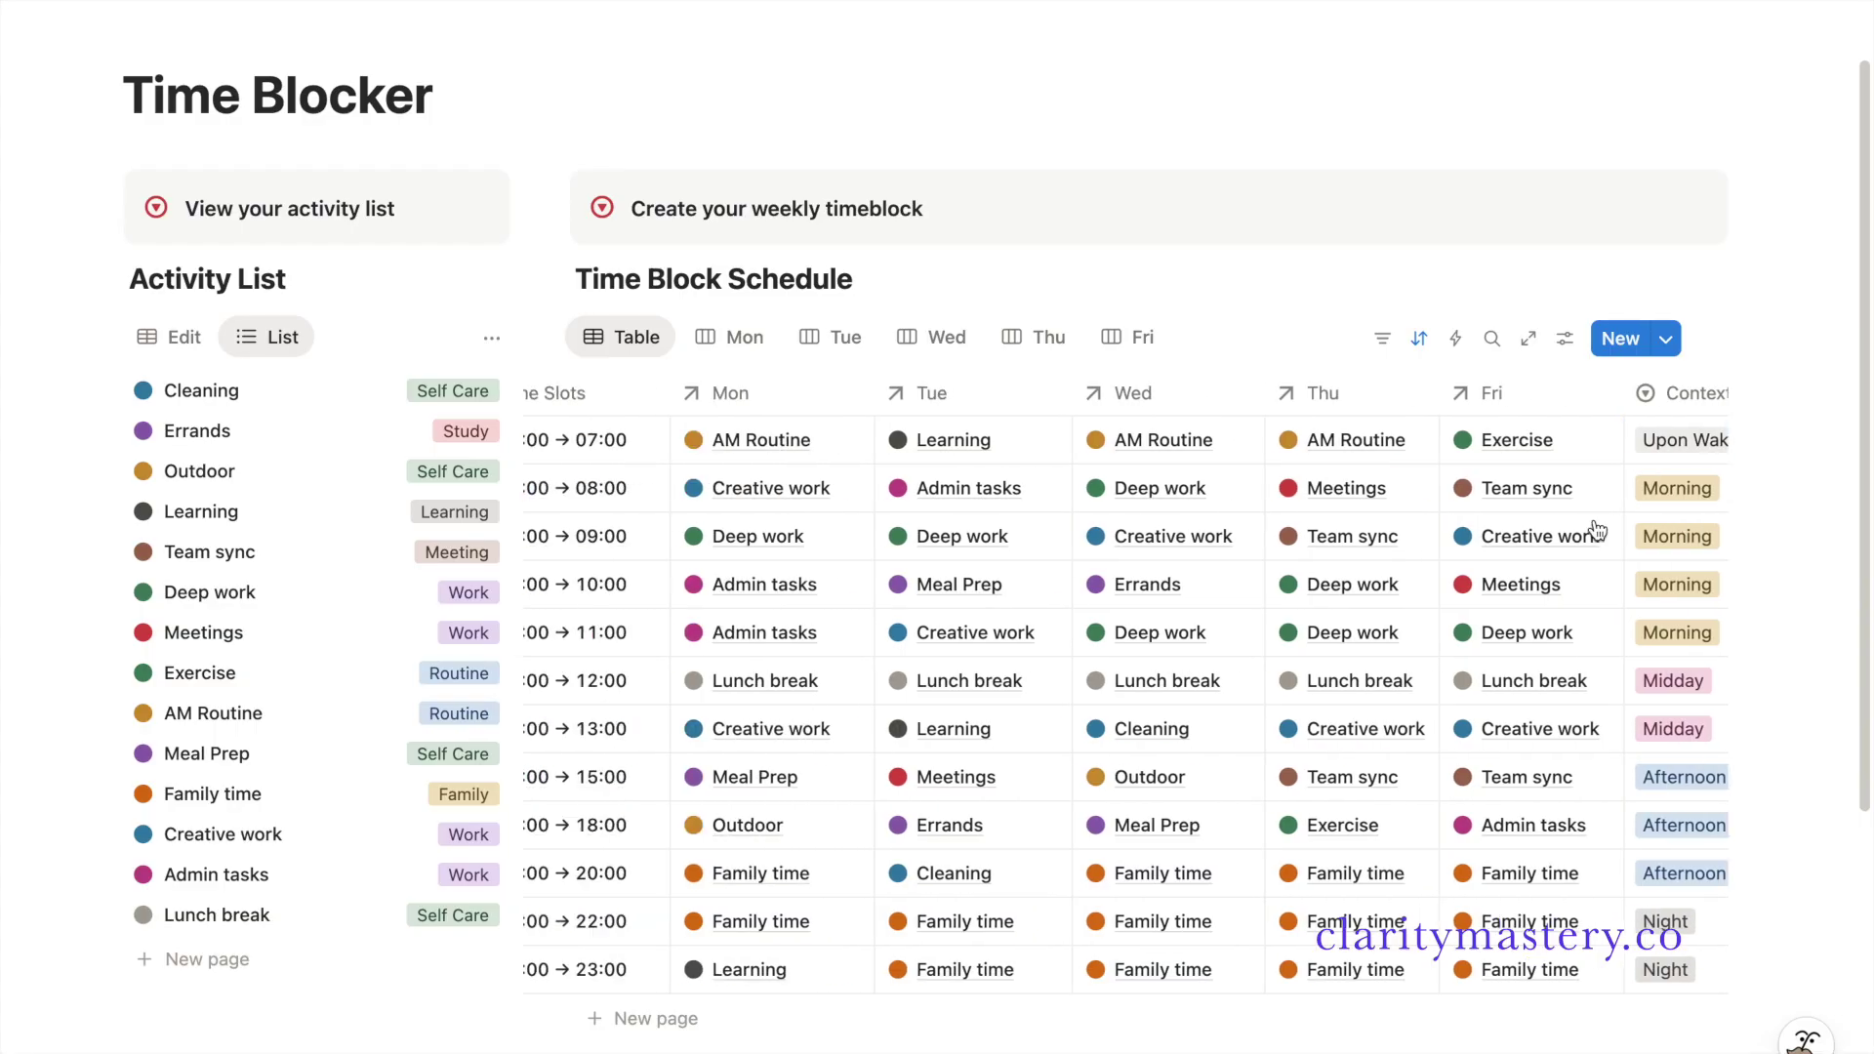
scroll(1659, 566, right, 2)
scroll(1659, 615, right, 3)
click(1591, 632)
key(Escape)
scroll(1594, 585, left, 3)
scroll(1493, 468, left, 2)
- Sort the Wed board cards by Number ascending
click(932, 336)
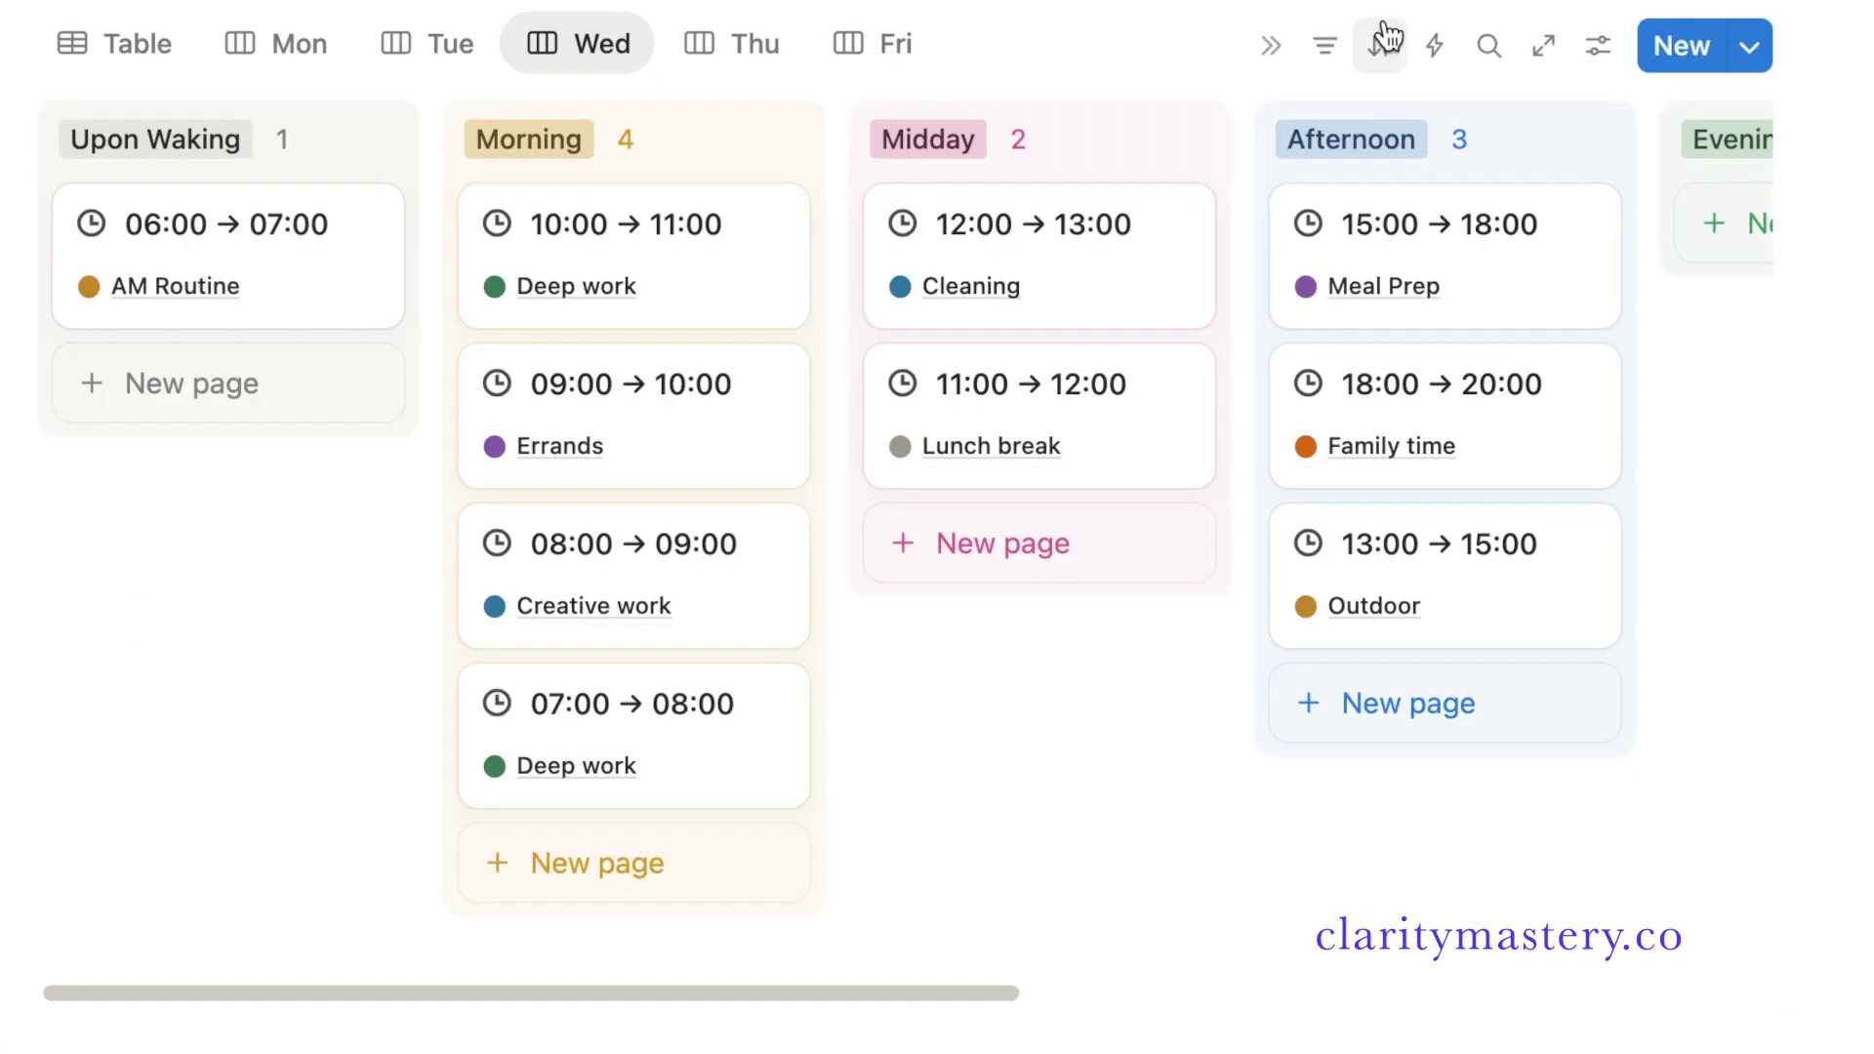
click(1419, 338)
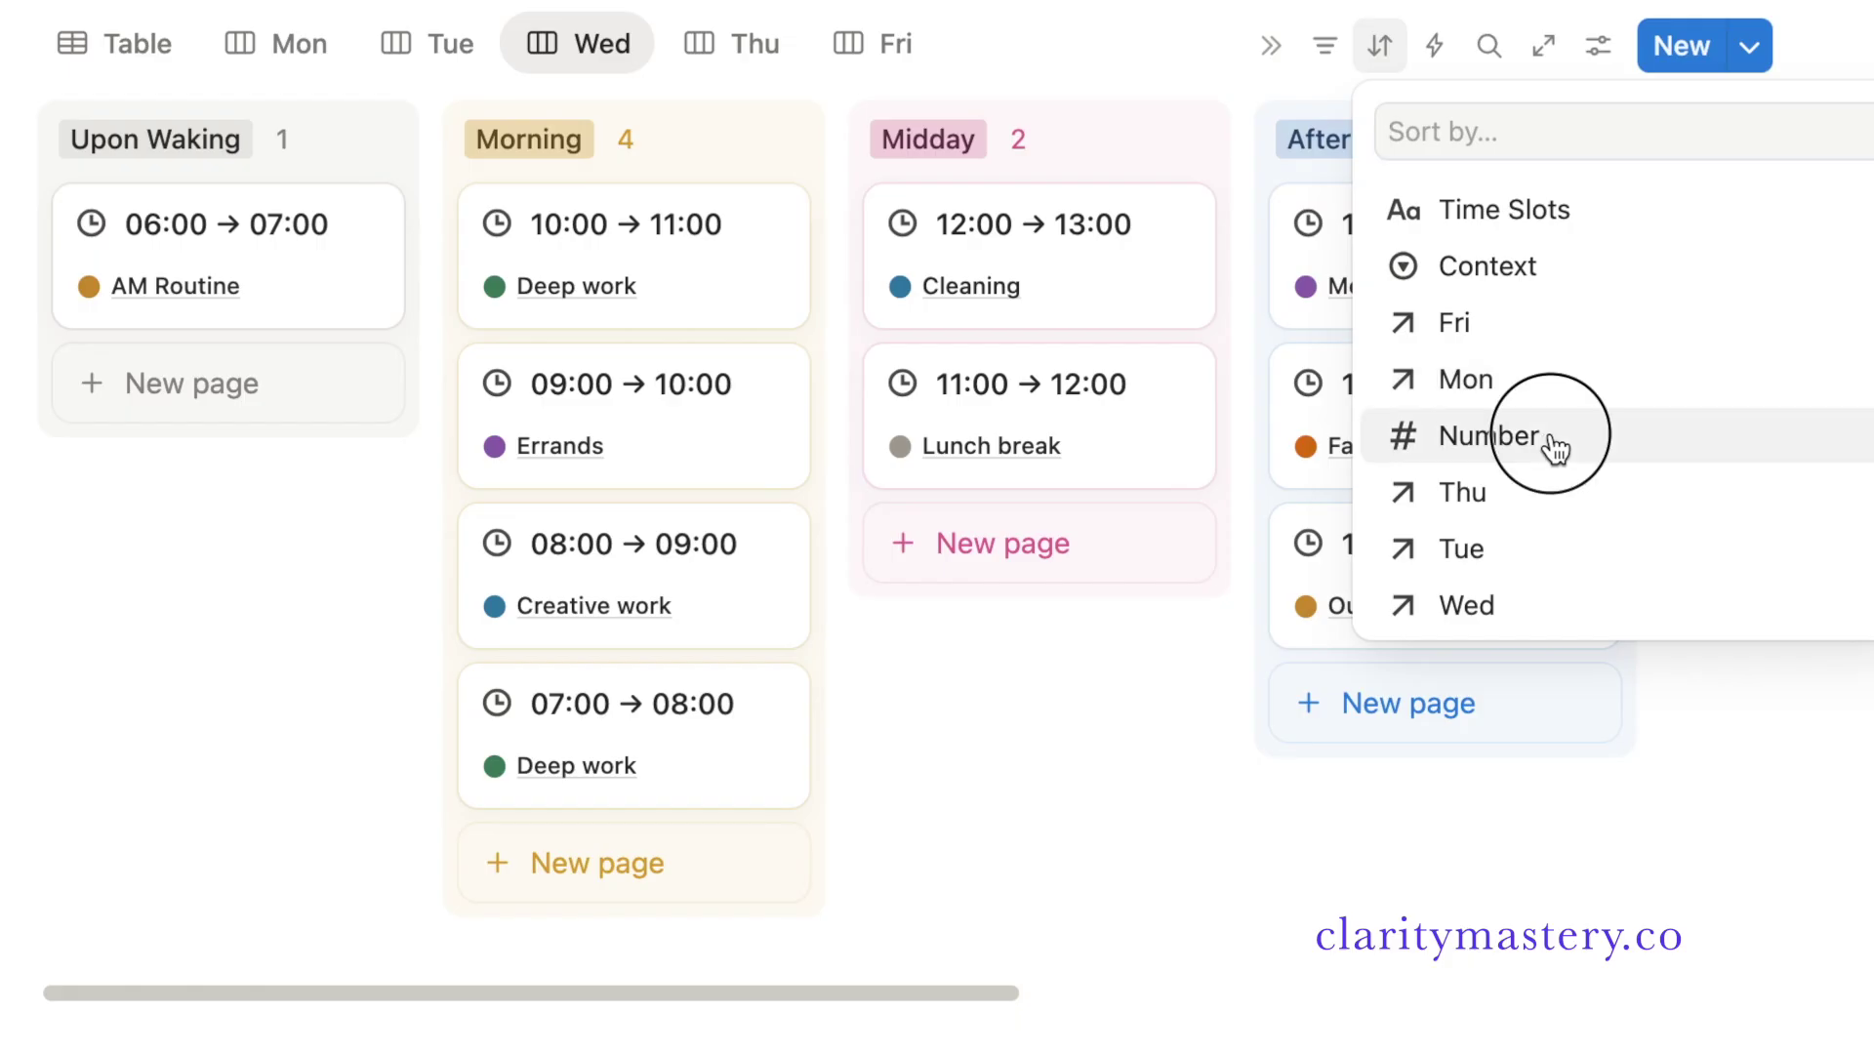
click(1553, 449)
key(Escape)
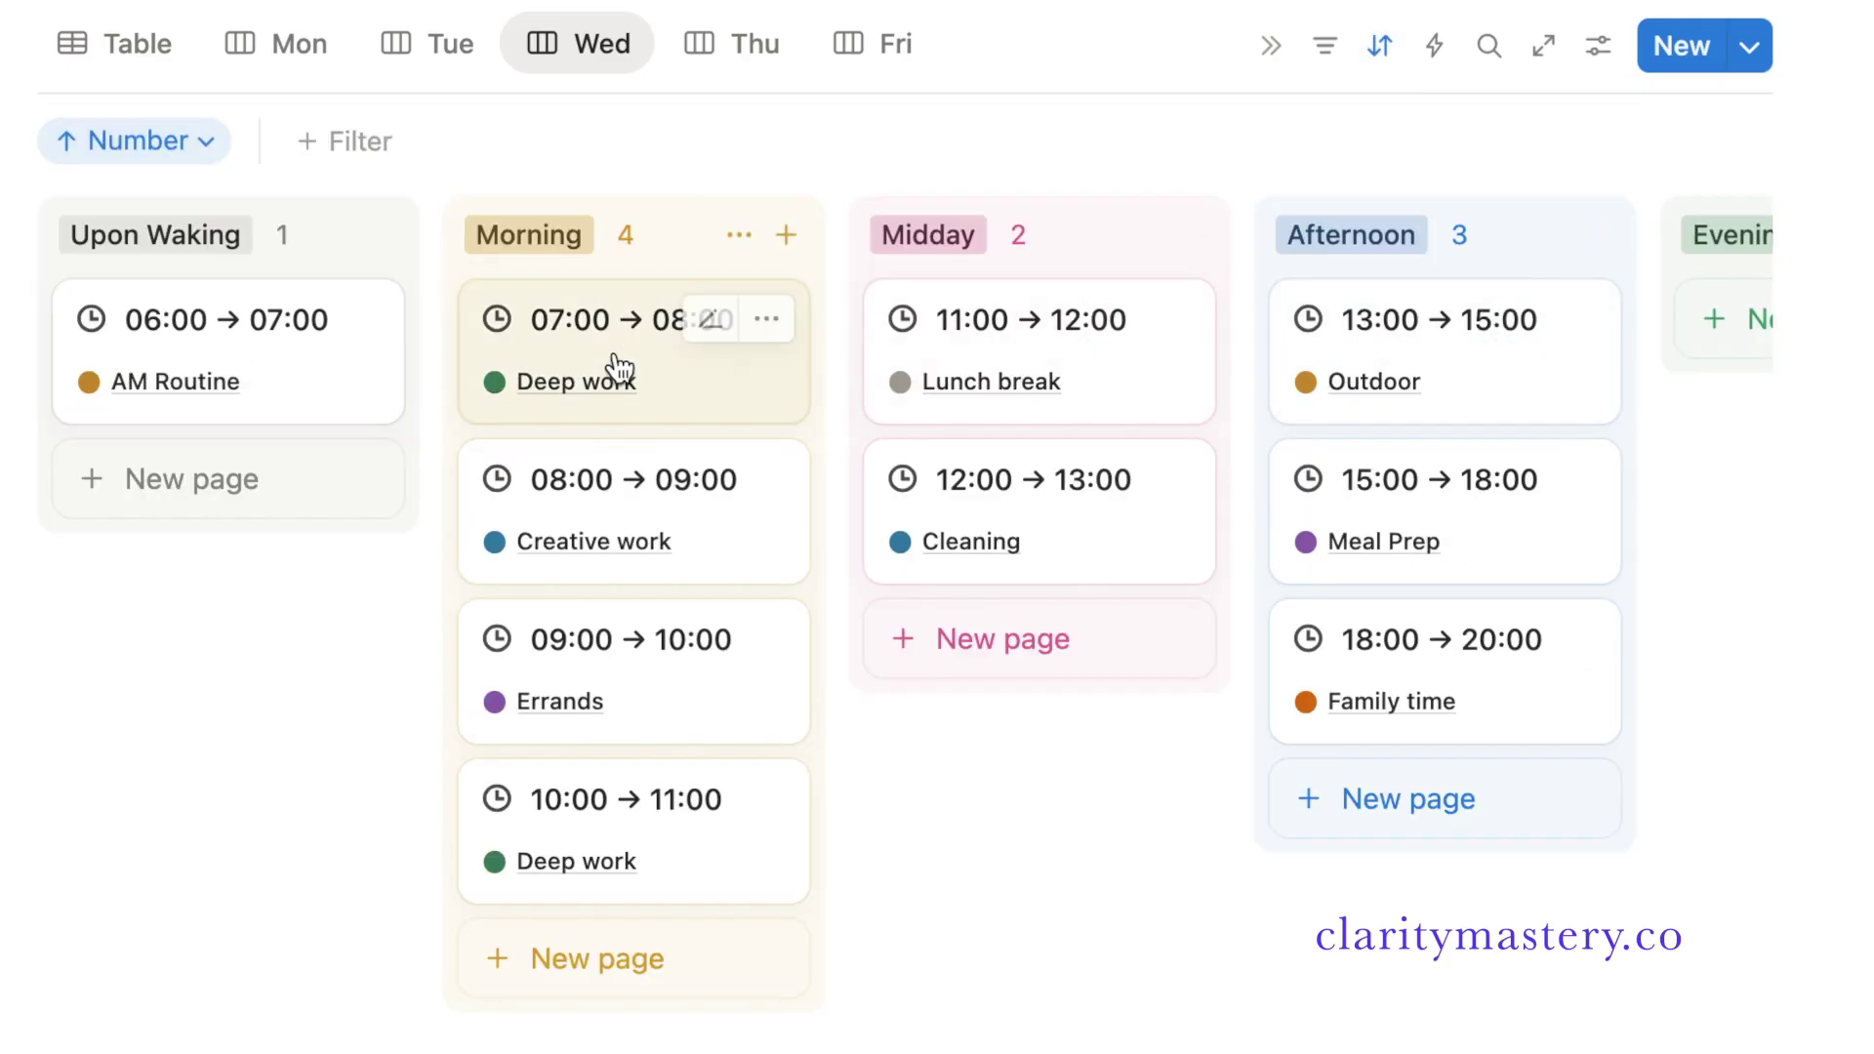
click(1380, 46)
- Move the 09:00 Deep work card to Morning's top and sort Thu cards by Number ascending
click(744, 46)
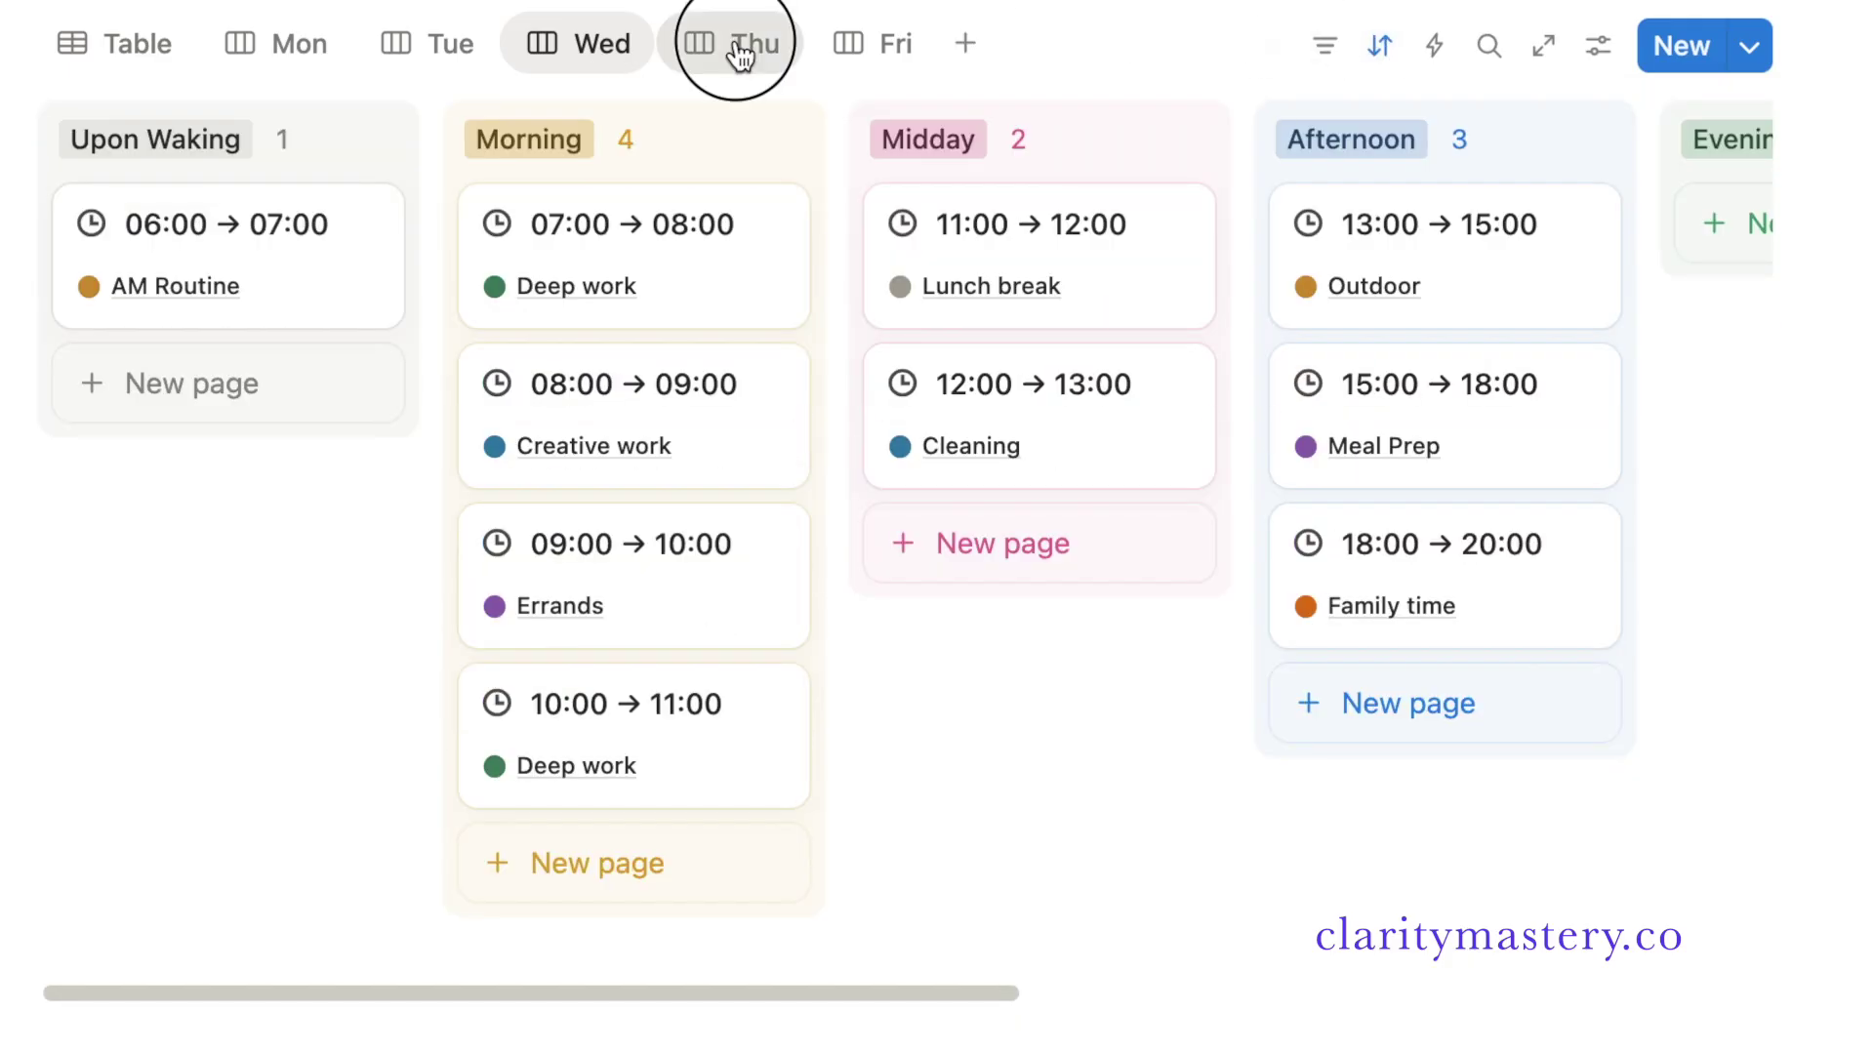
drag(636, 384, 652, 263)
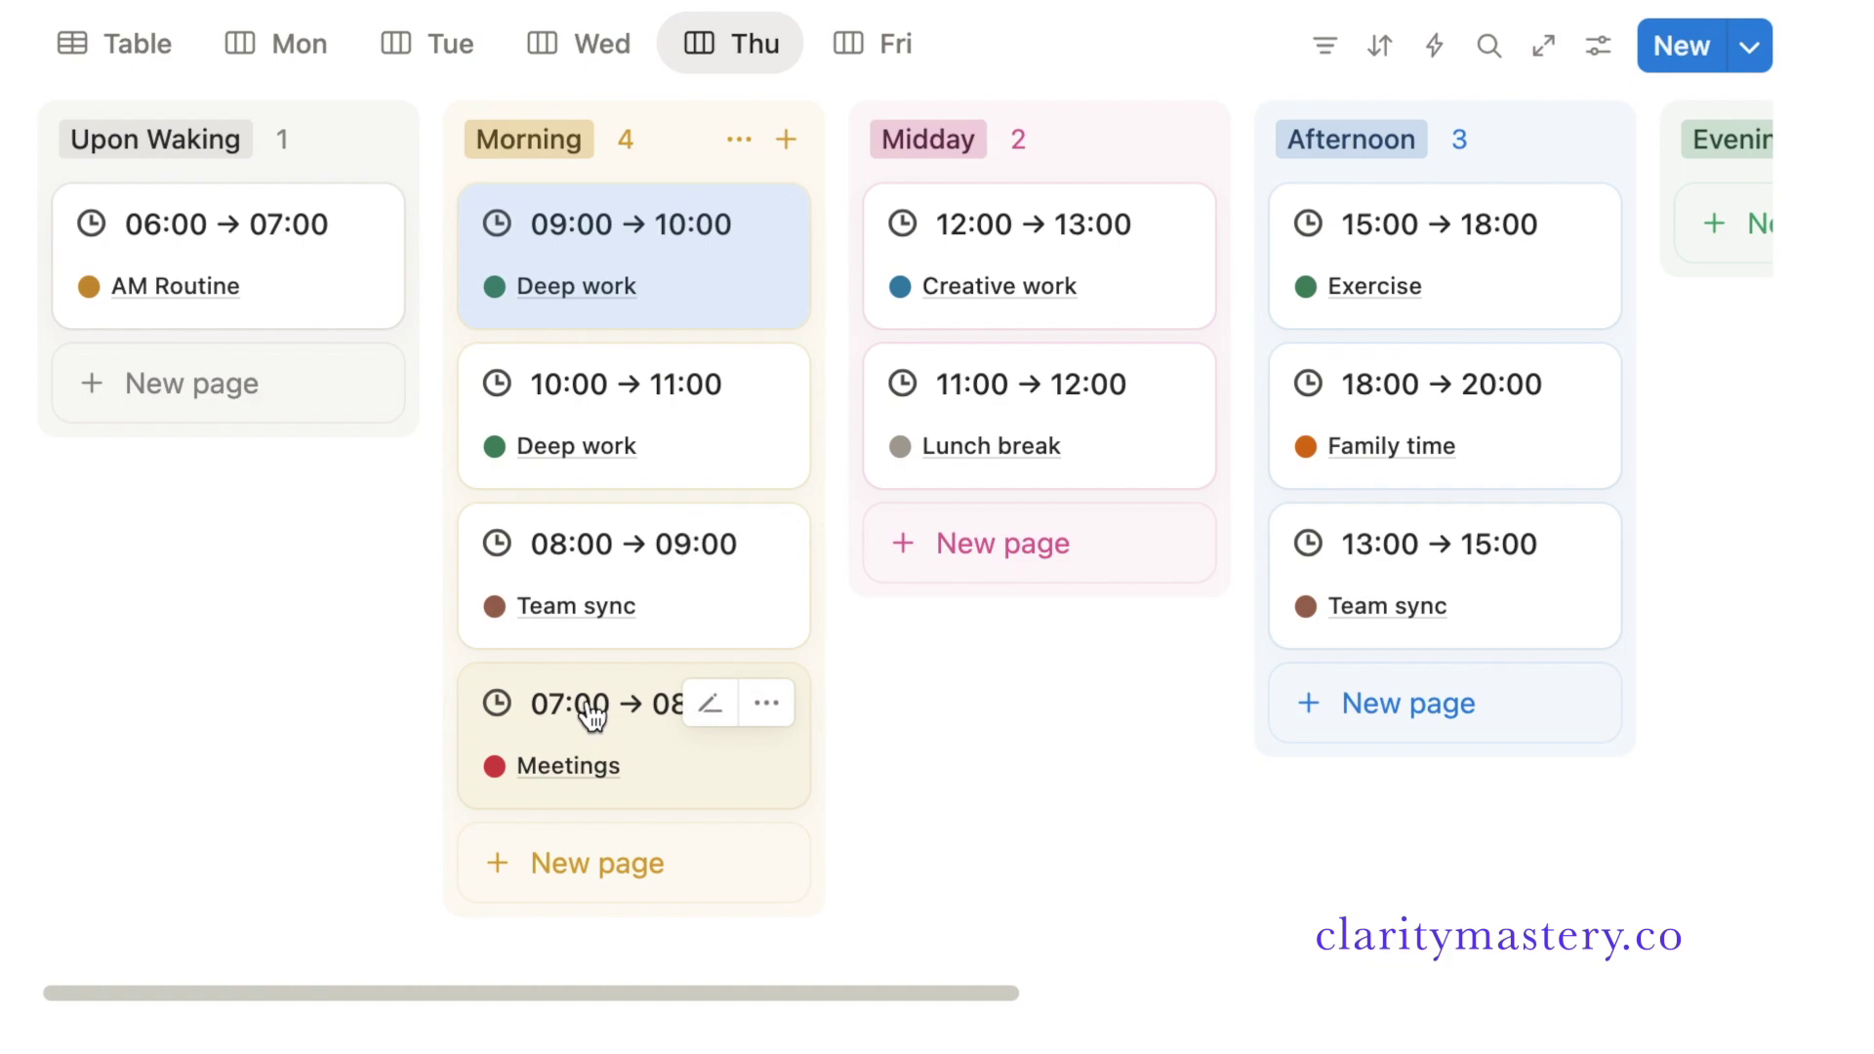
click(1379, 46)
click(1557, 444)
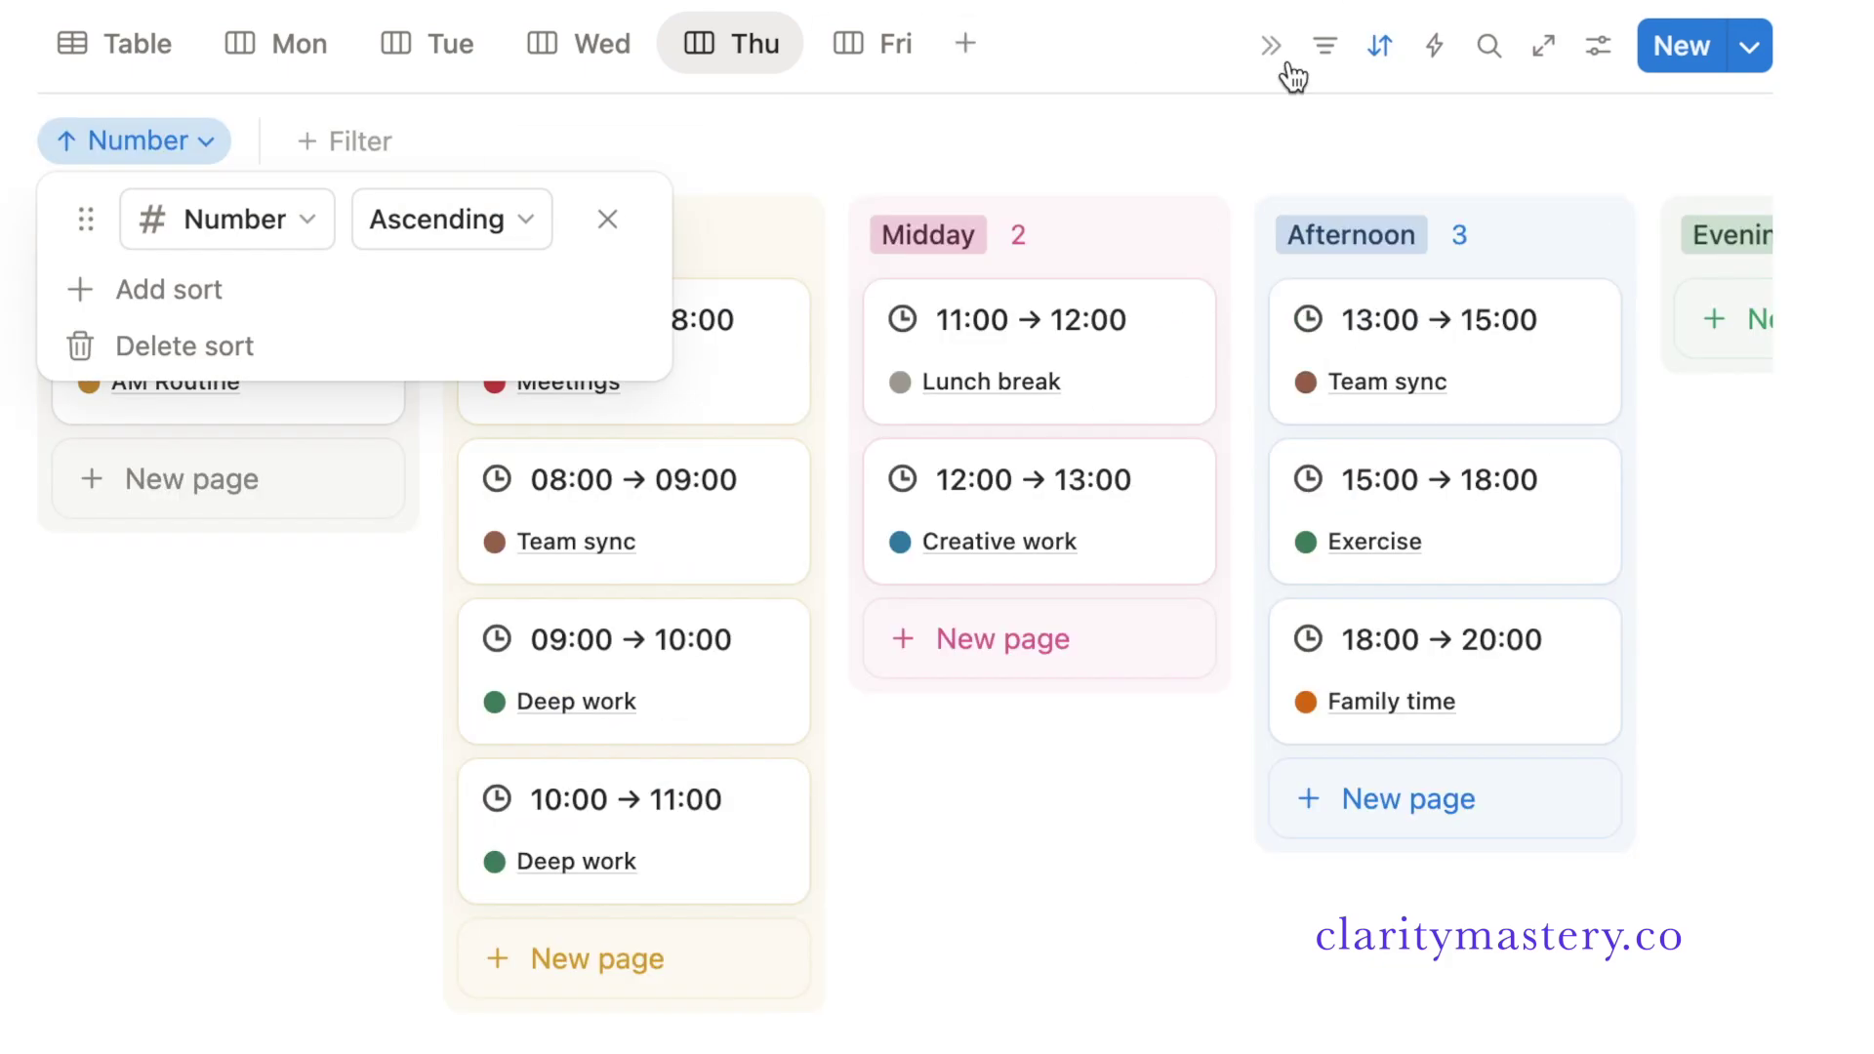
click(1376, 51)
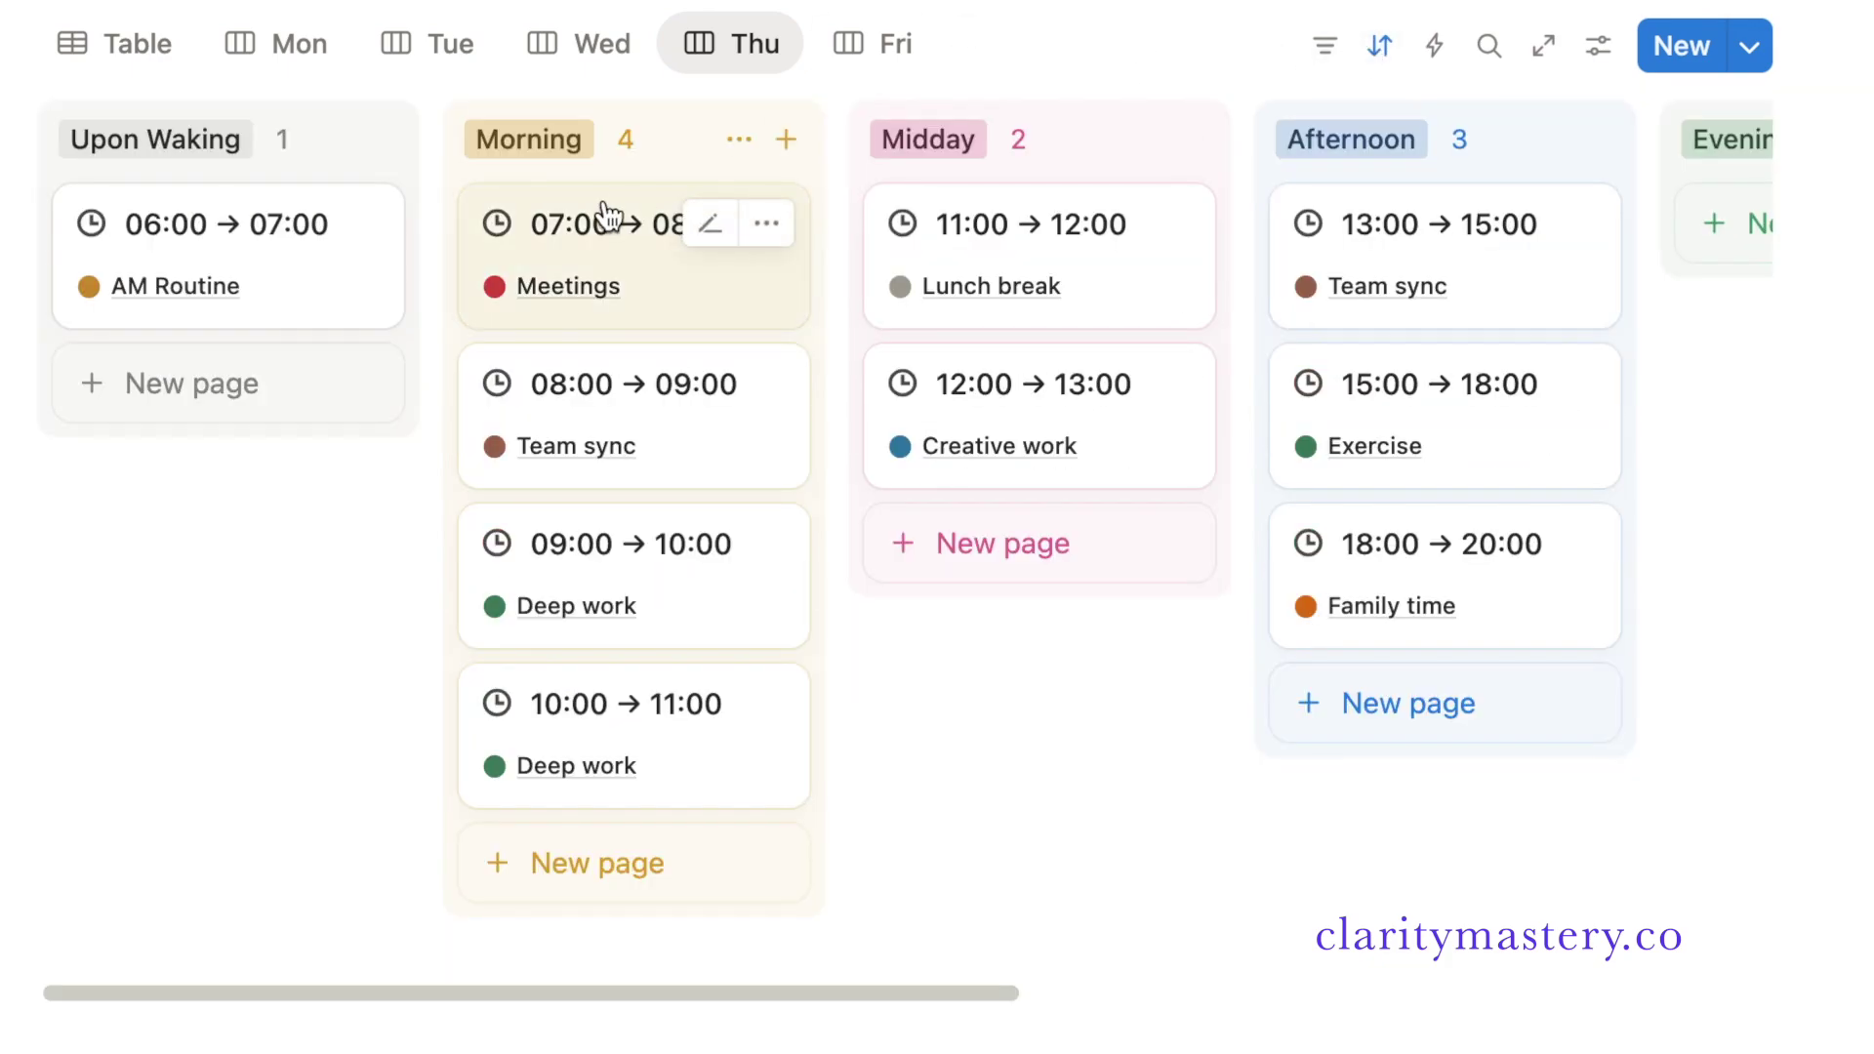
click(283, 43)
- Add a callout titled 'Board views' on a new line below the board
click(773, 728)
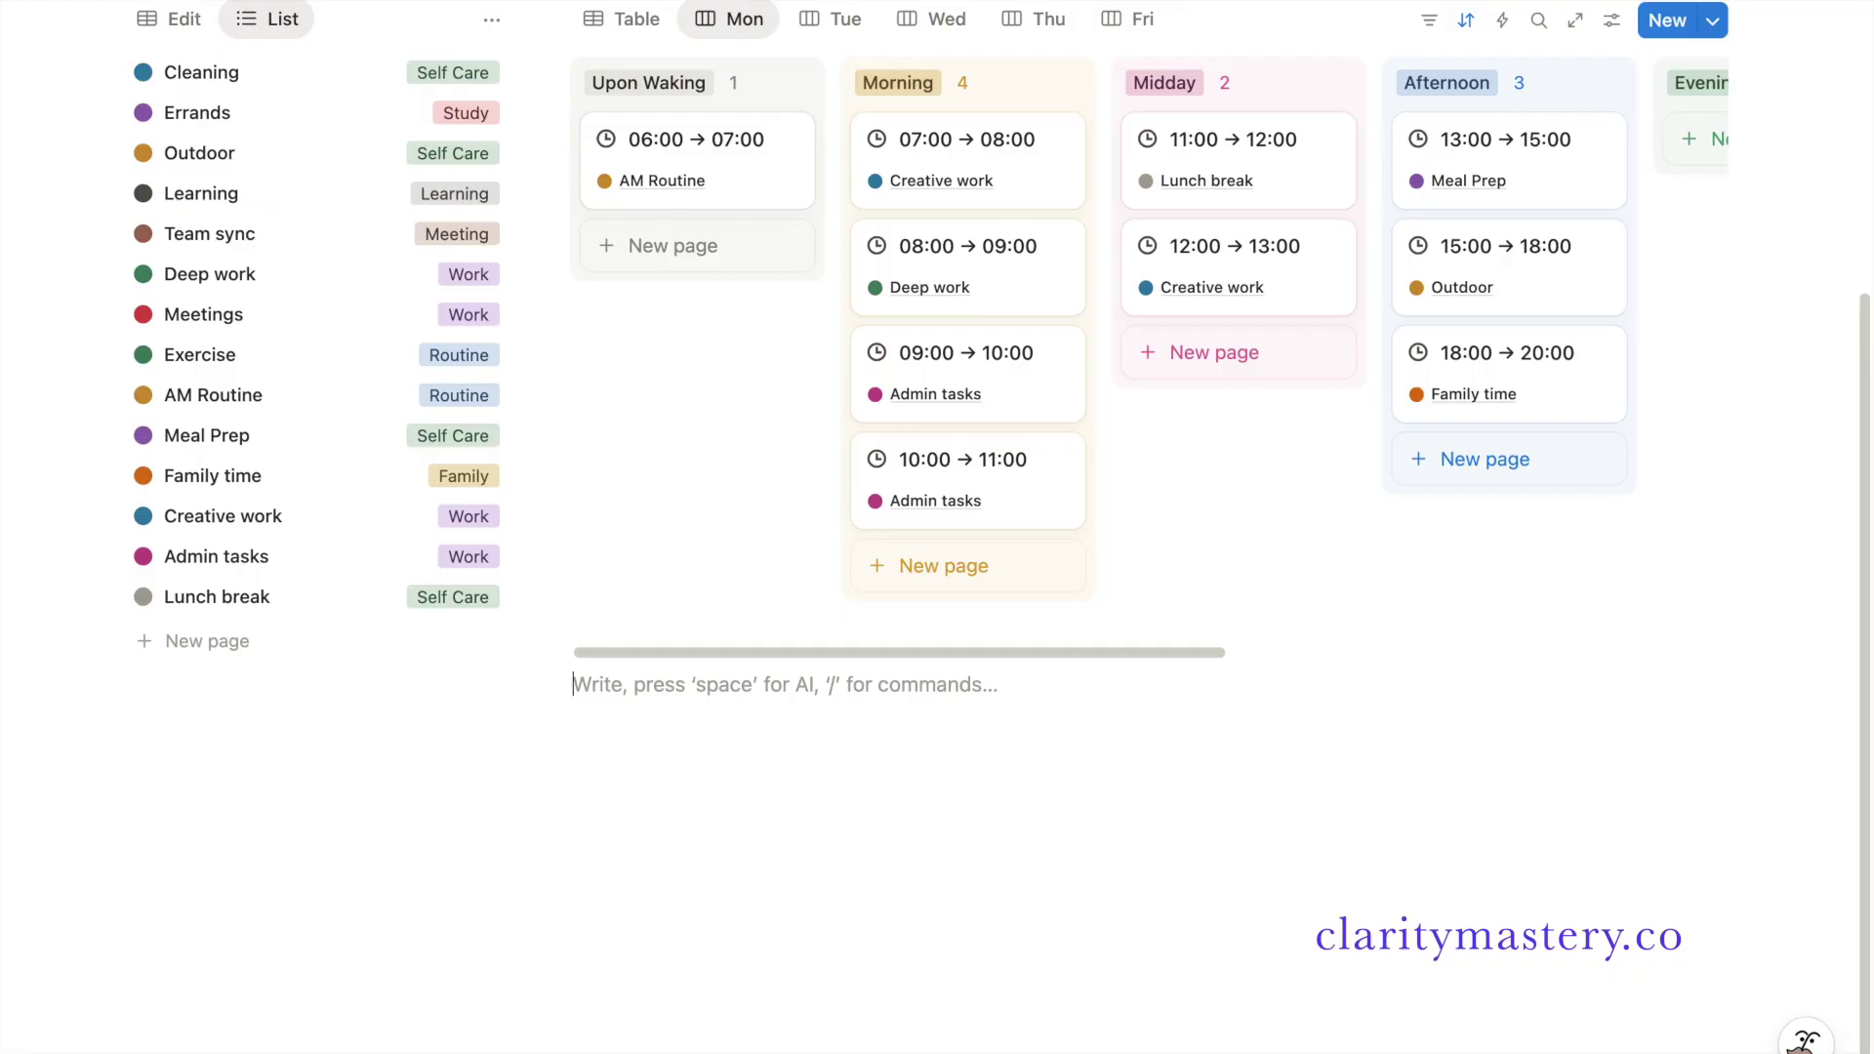
text(/call)
click(794, 544)
text(Board views)
- Copy the Mon view's link and paste it under the callout as a linked database view
scroll(765, 719, up, 2)
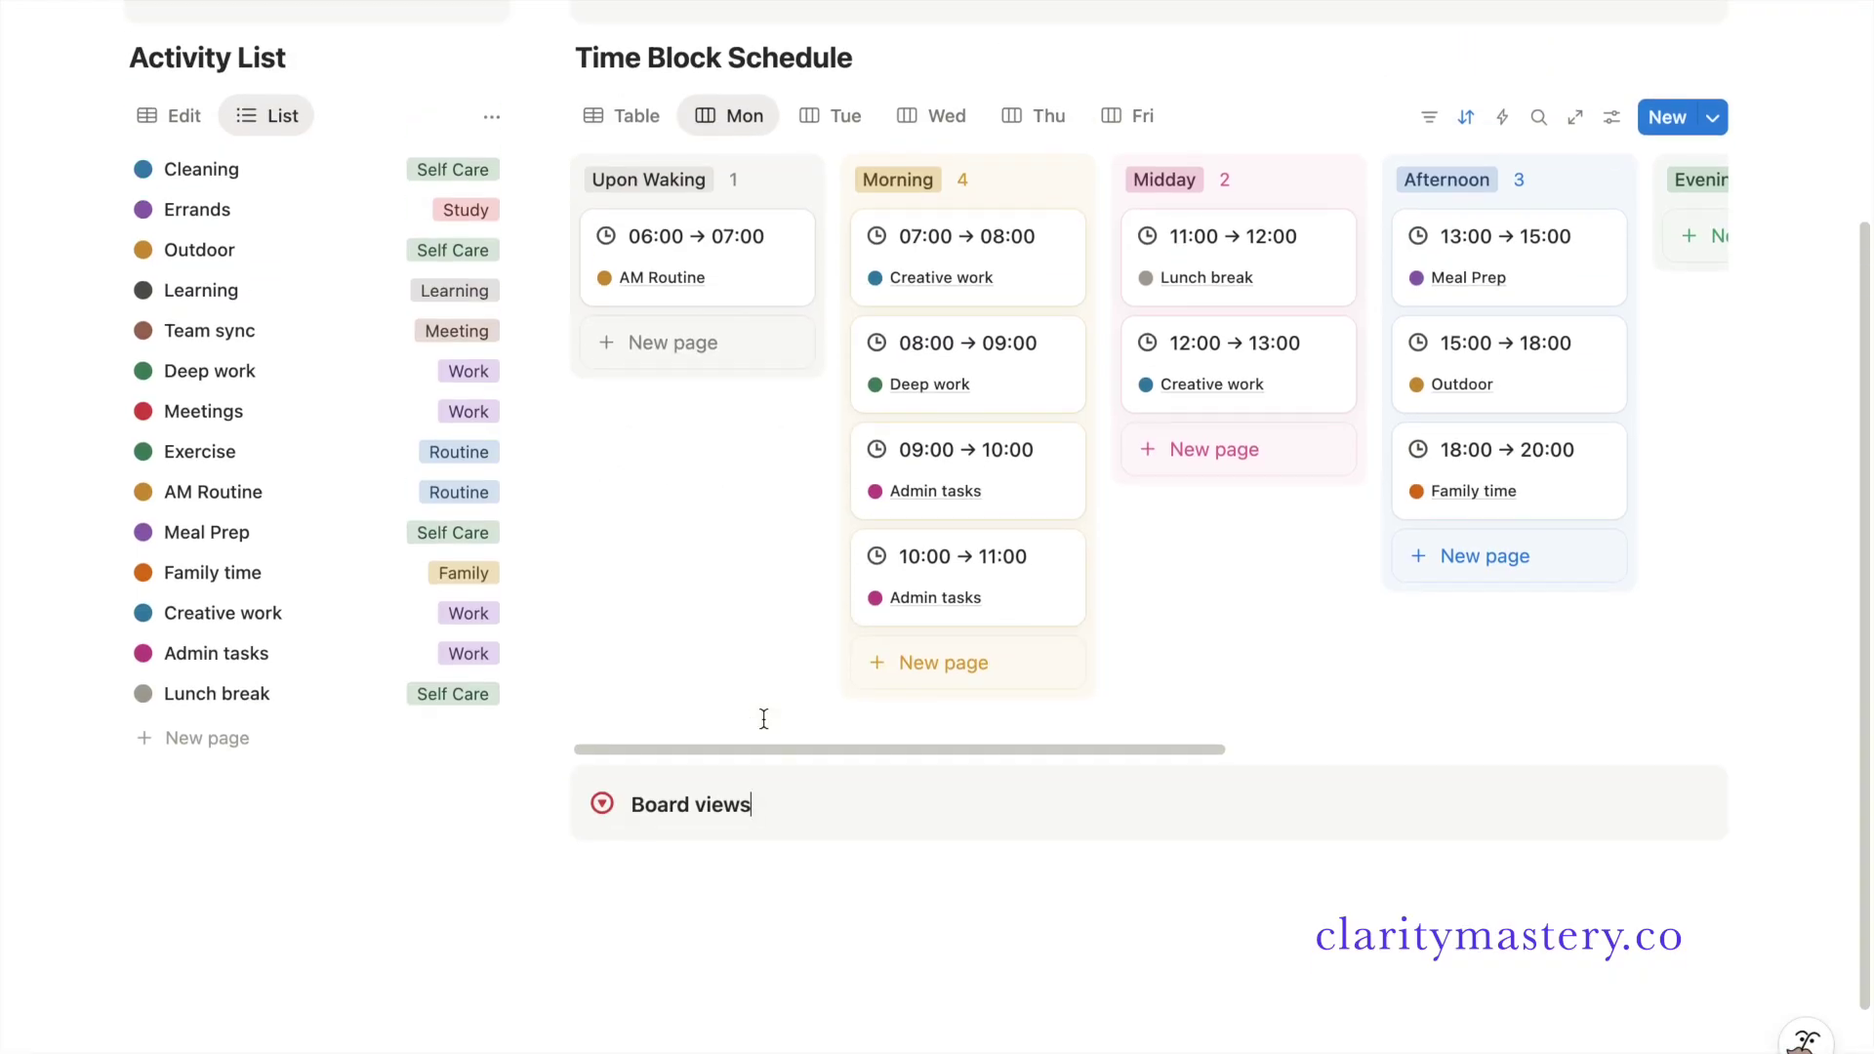
click(758, 125)
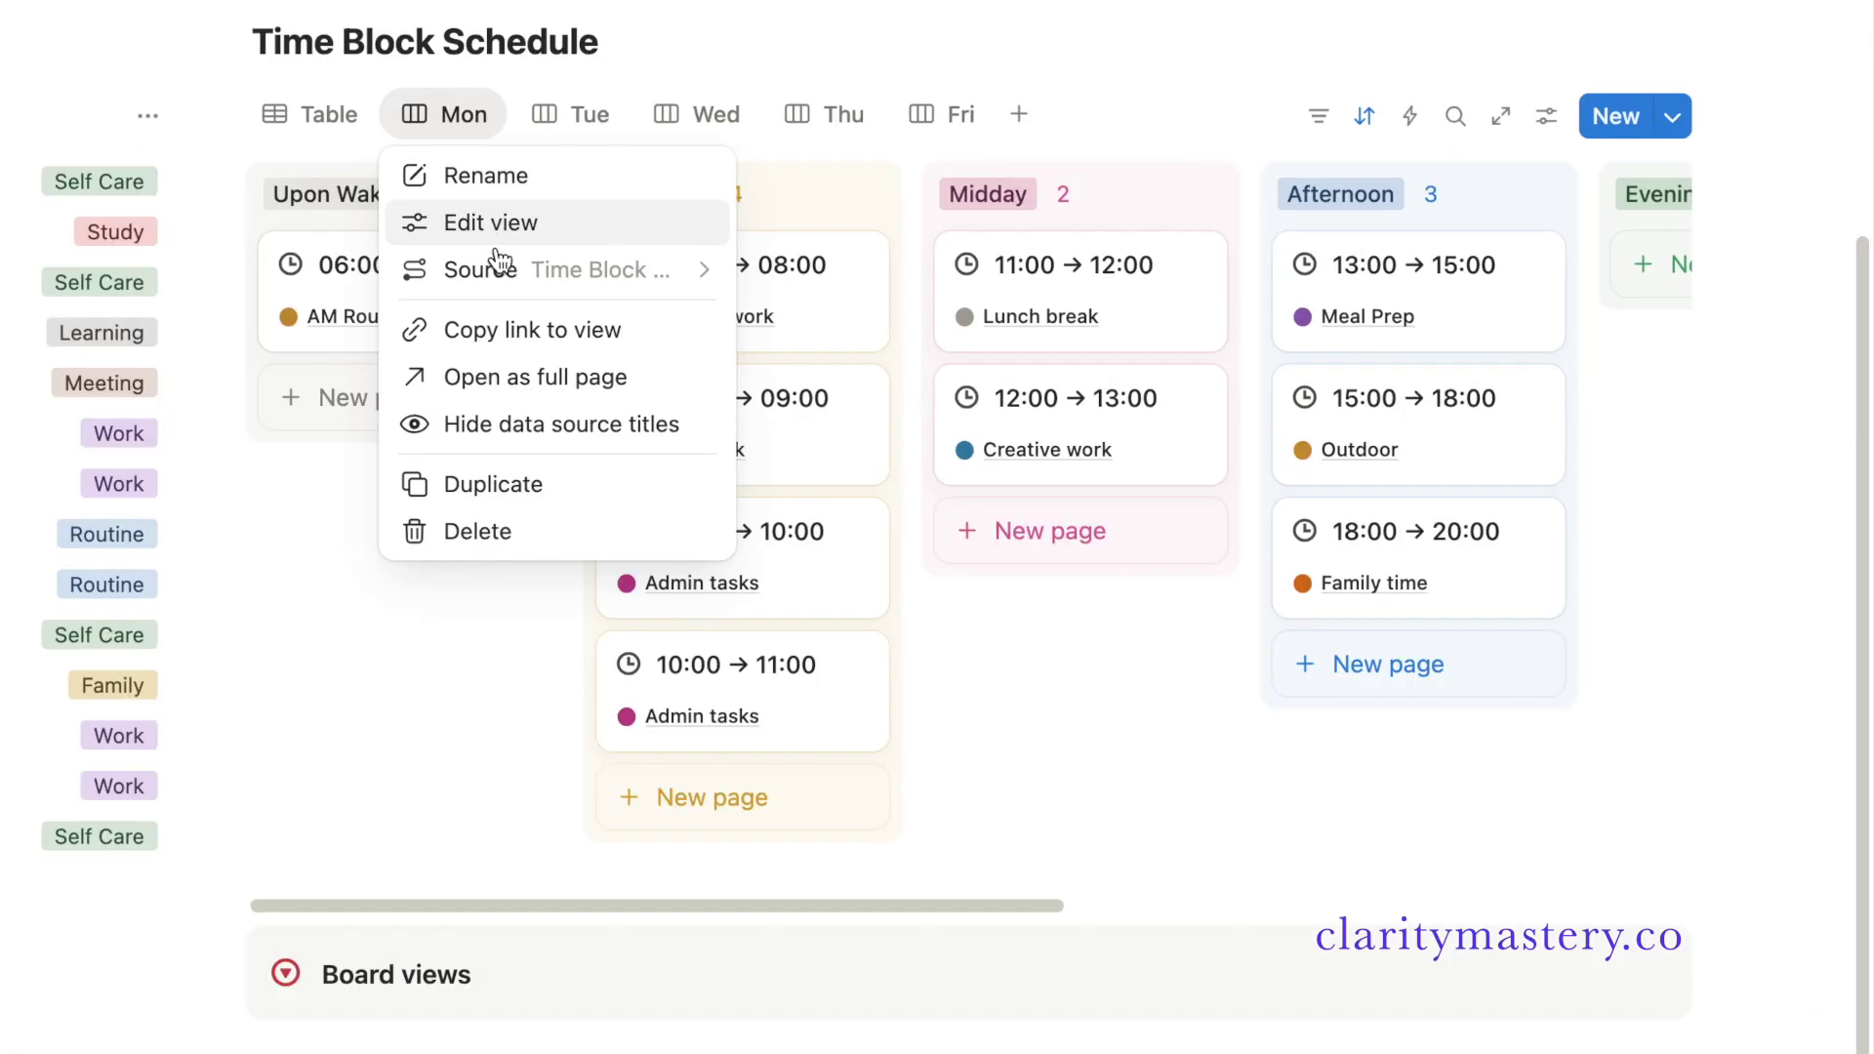
click(774, 293)
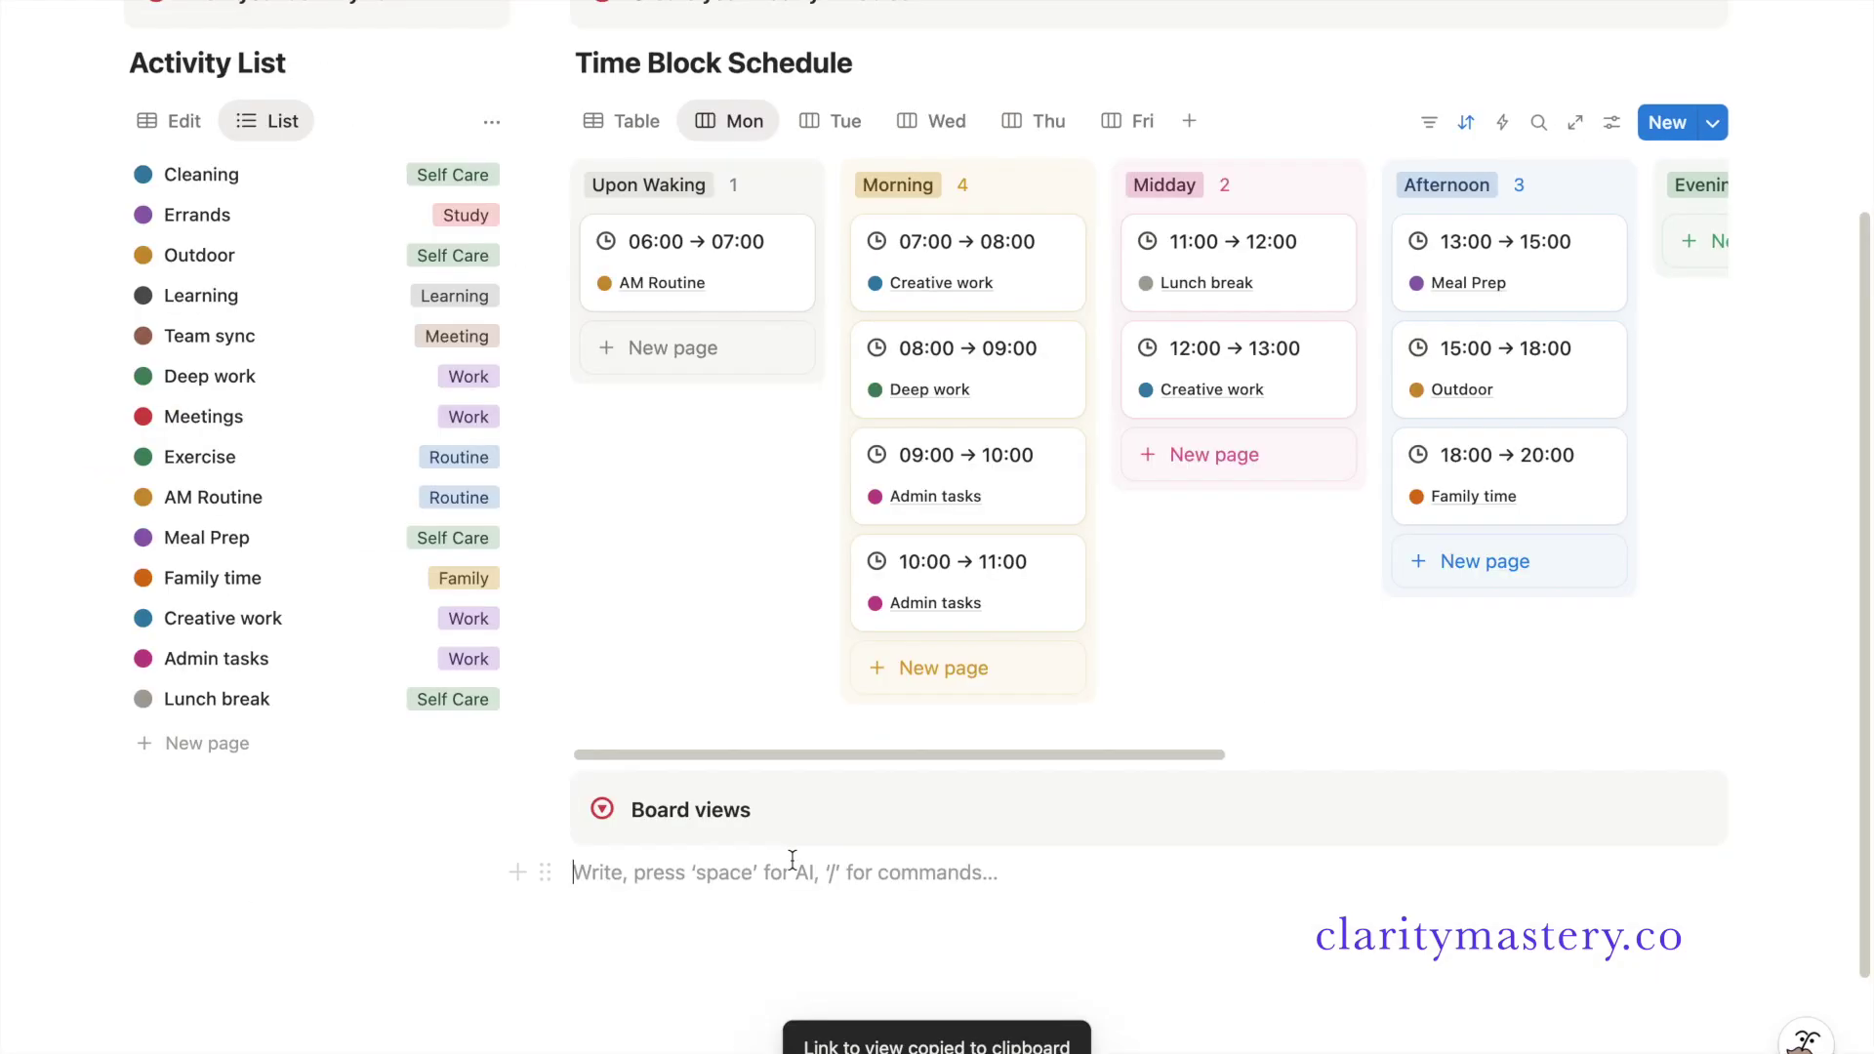
key(ctrl+v)
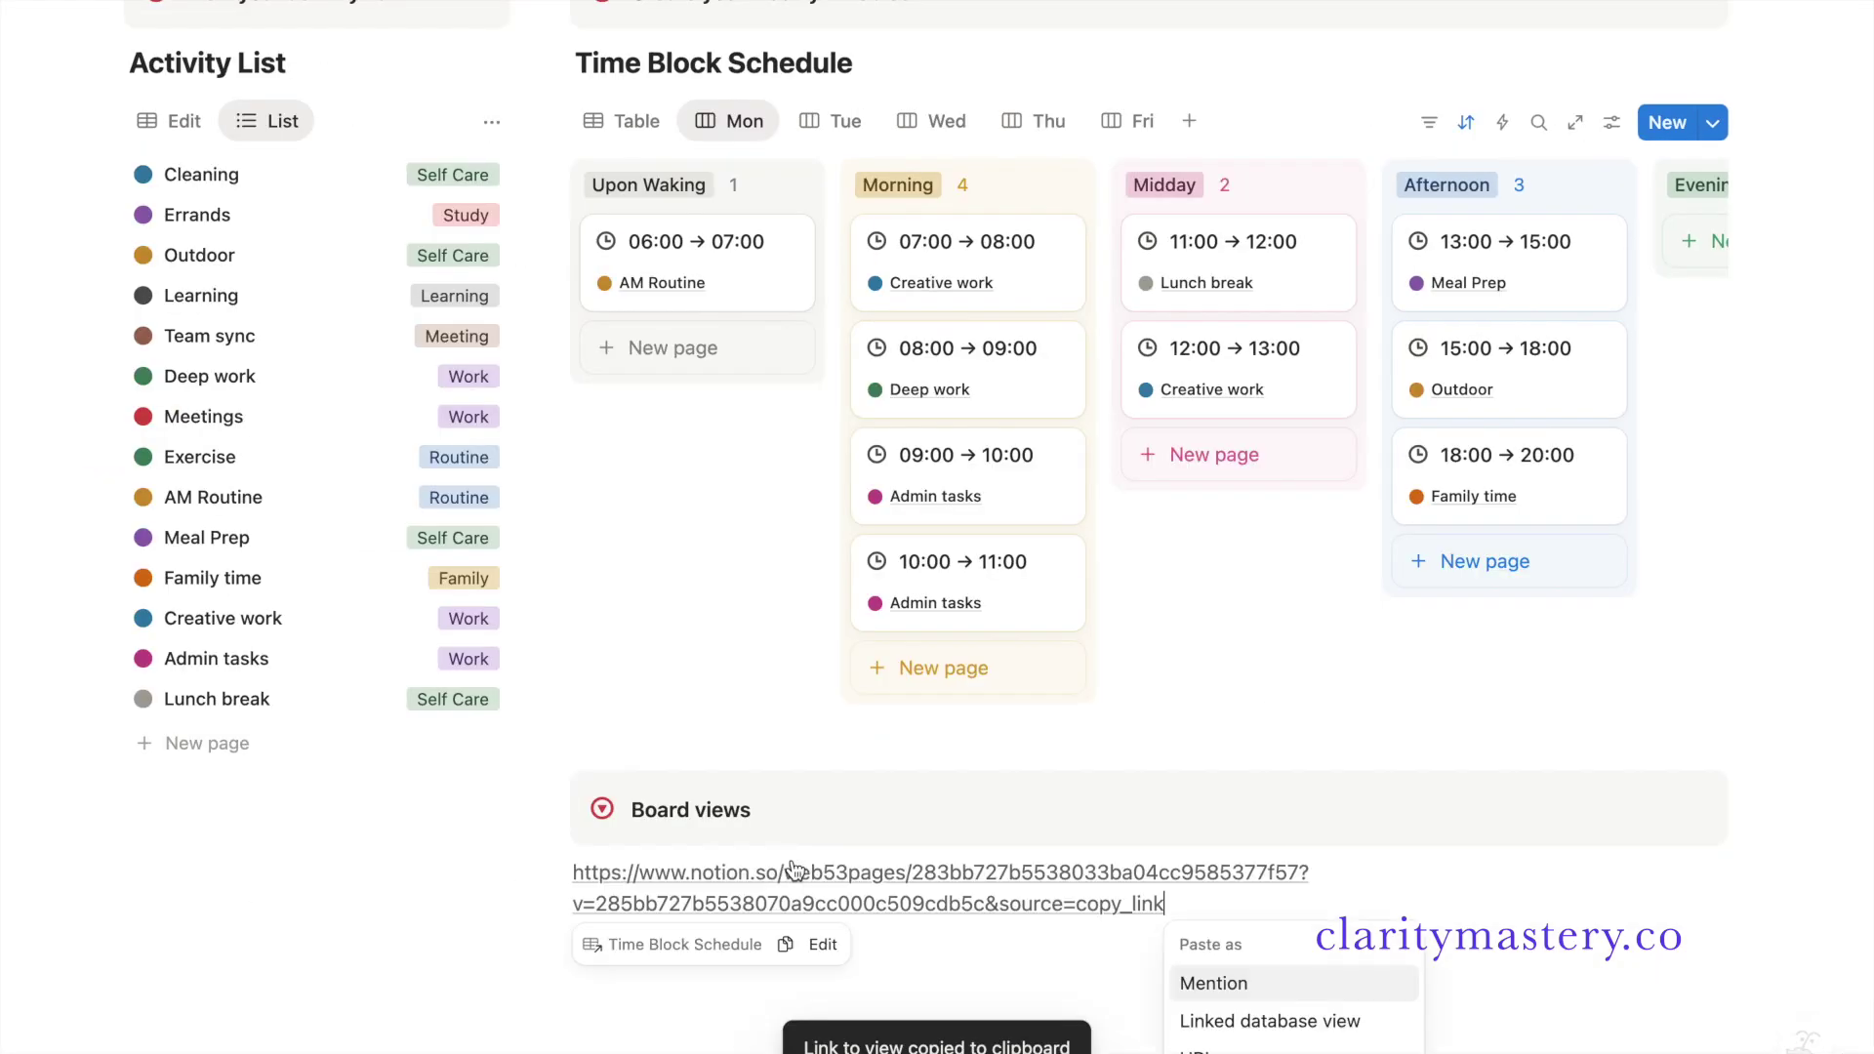
click(1307, 1020)
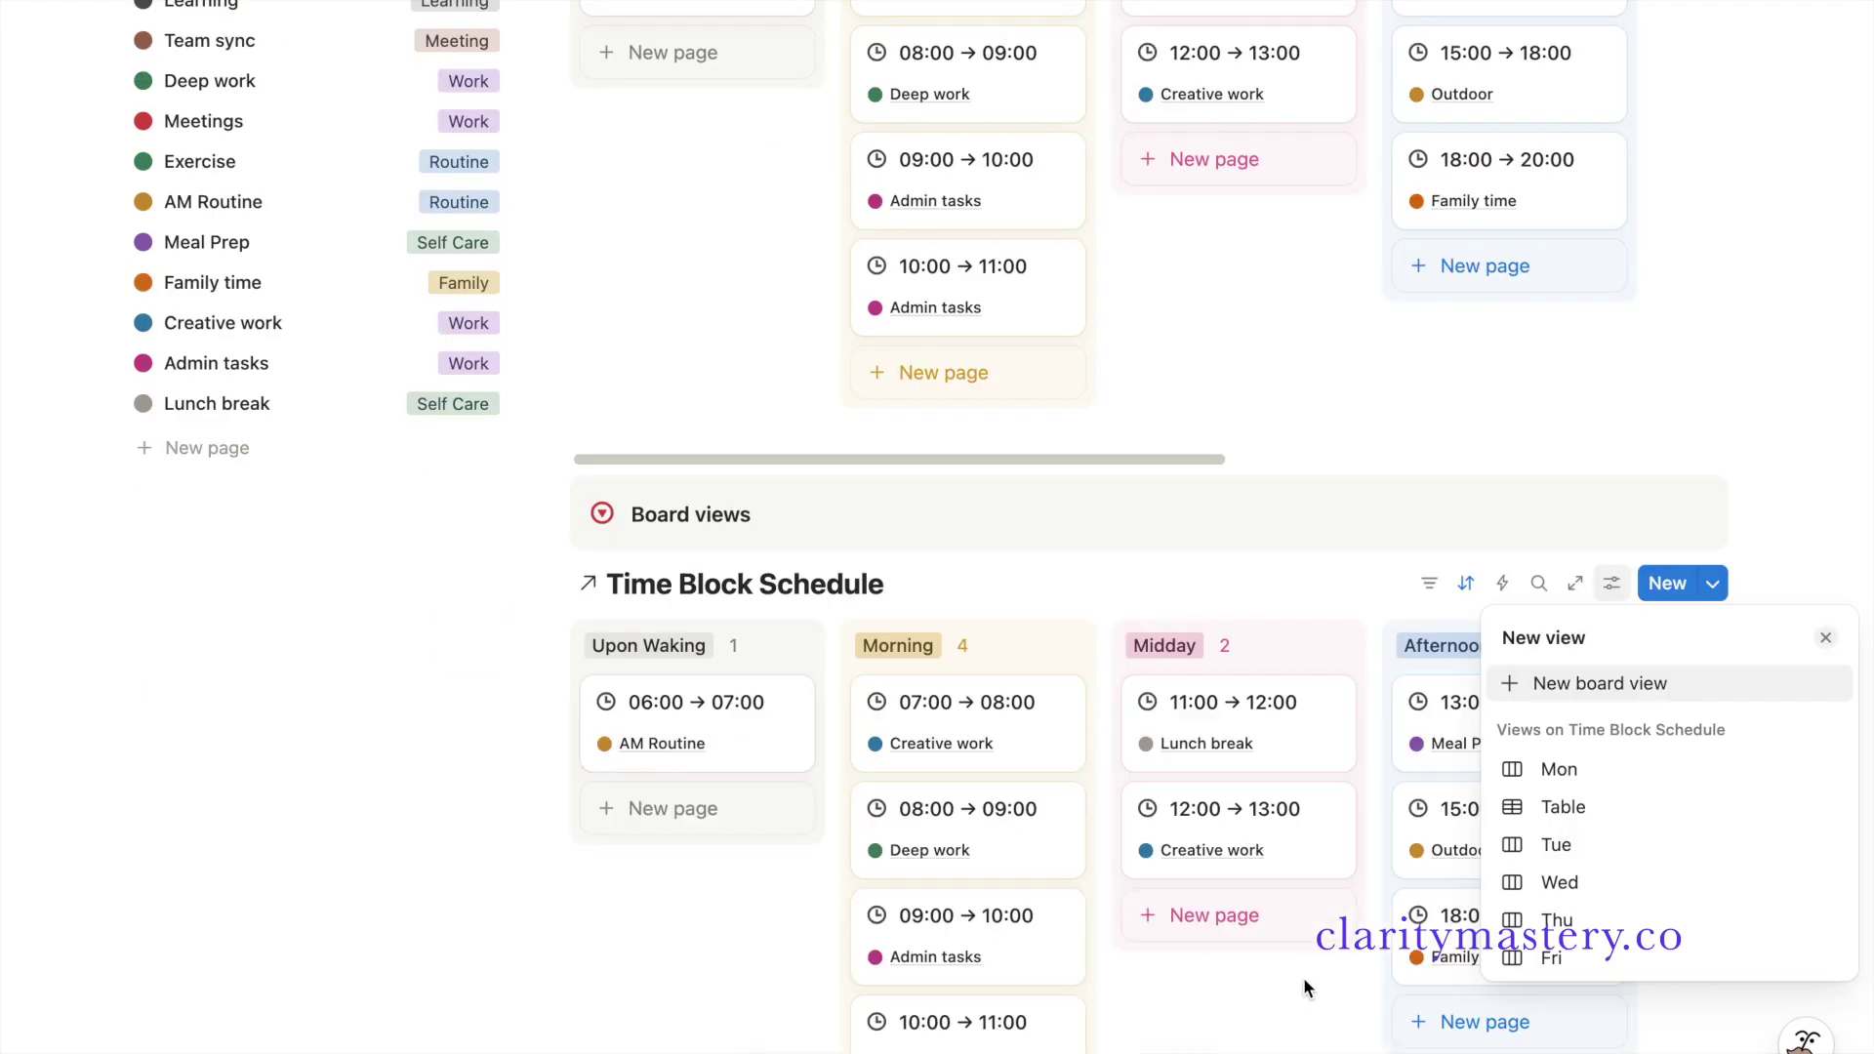
click(1072, 590)
- Switch the main Time Block Schedule back to its Table view
scroll(1077, 590, up, 5)
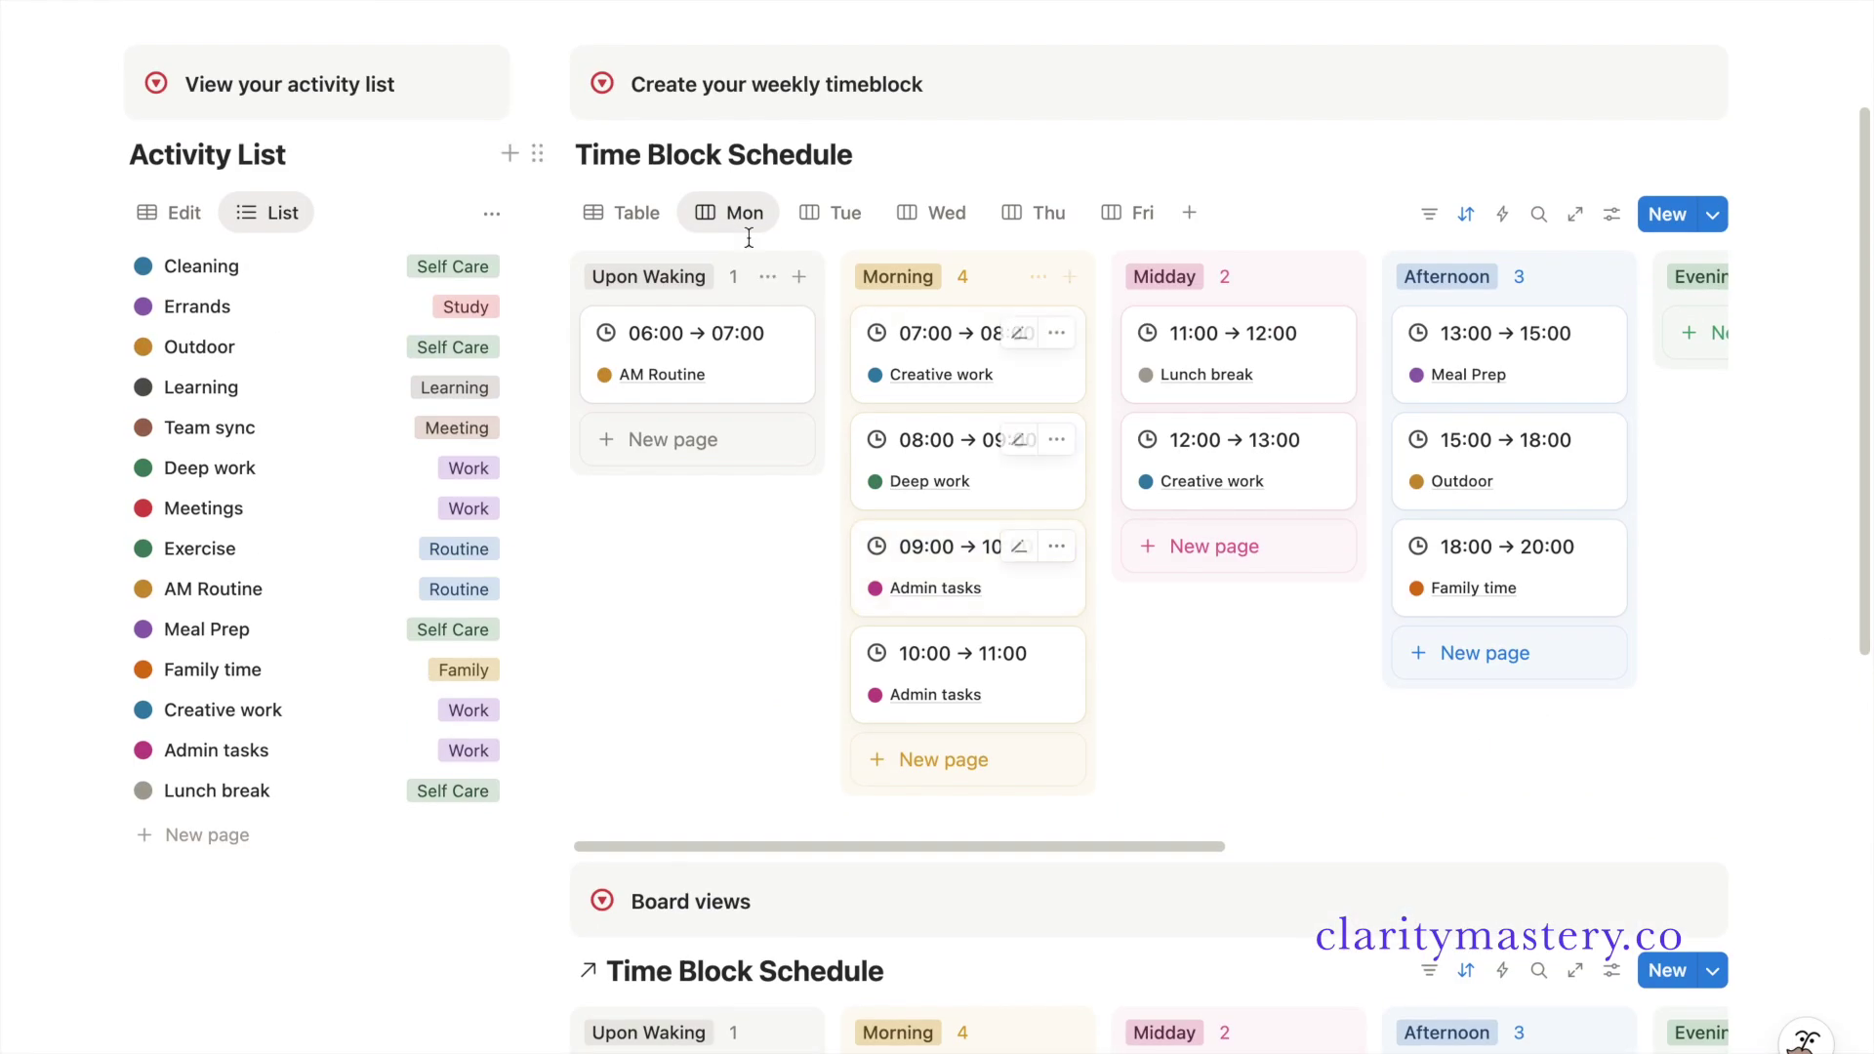
click(660, 220)
scroll(1012, 610, up, 2)
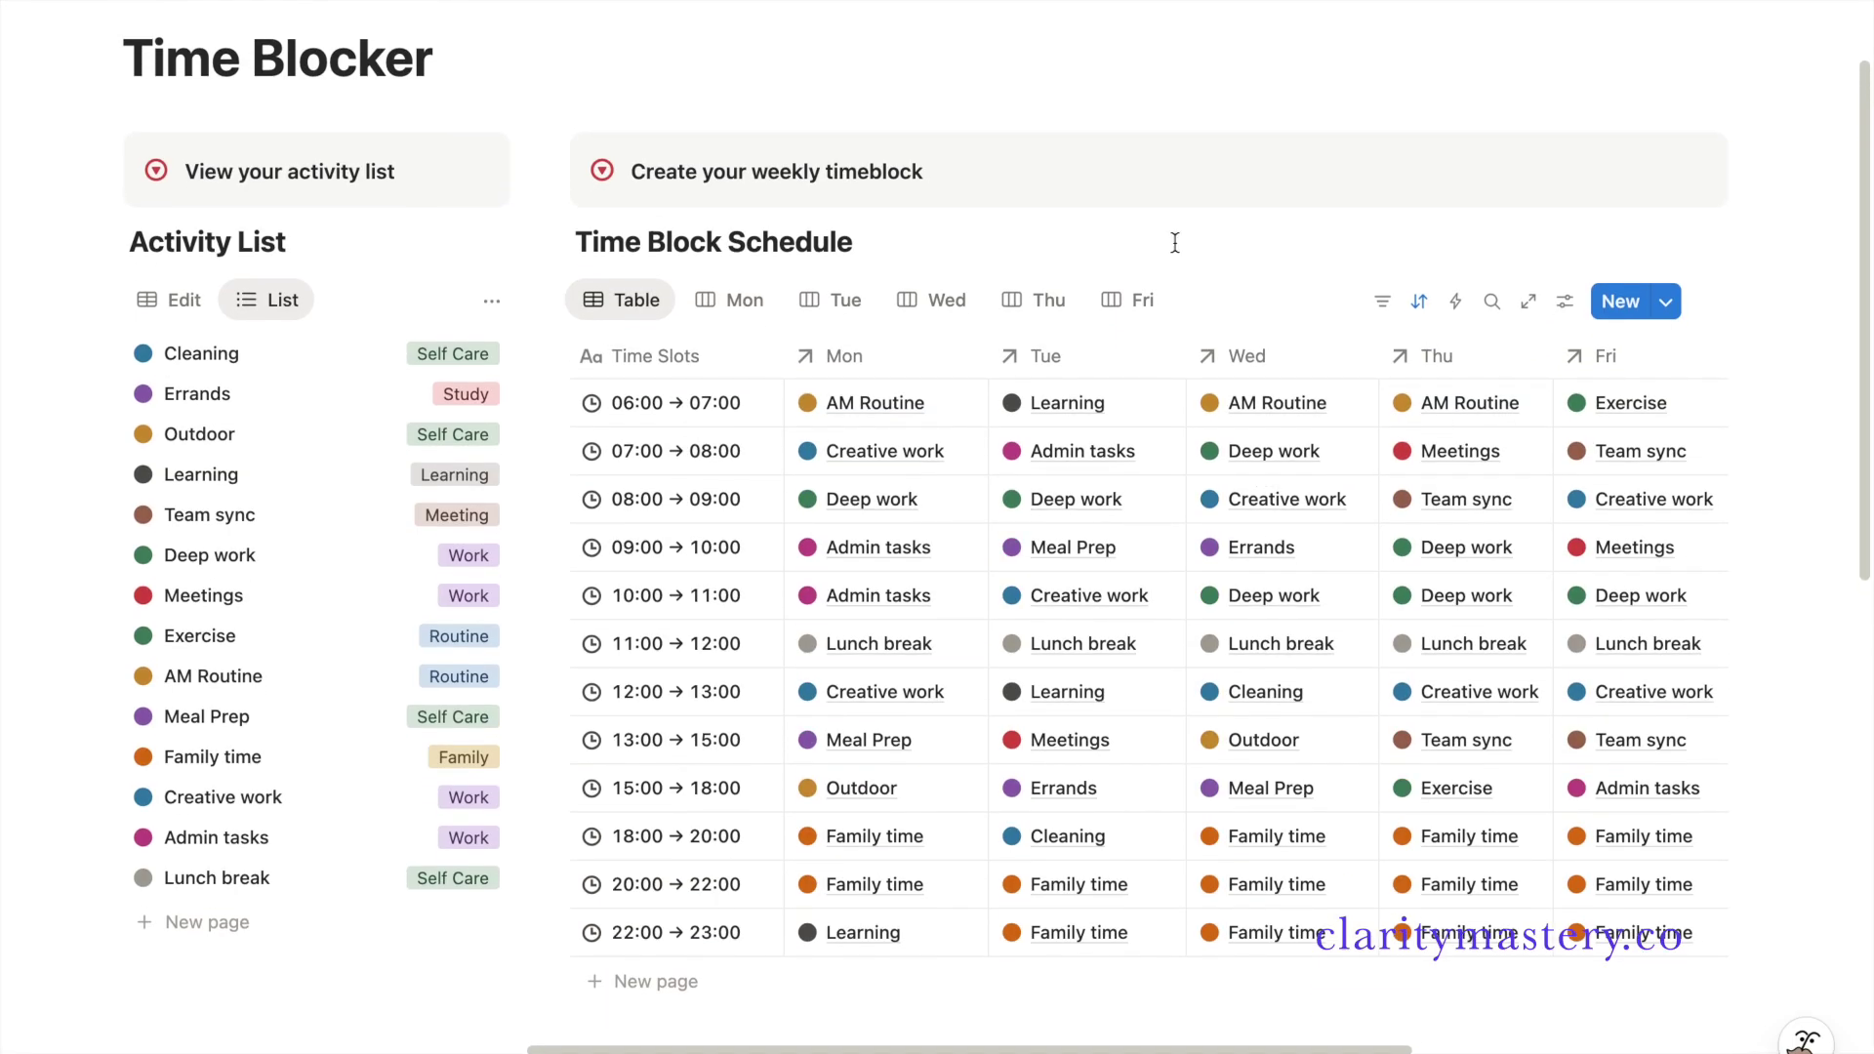
scroll(1327, 487, down, 6)
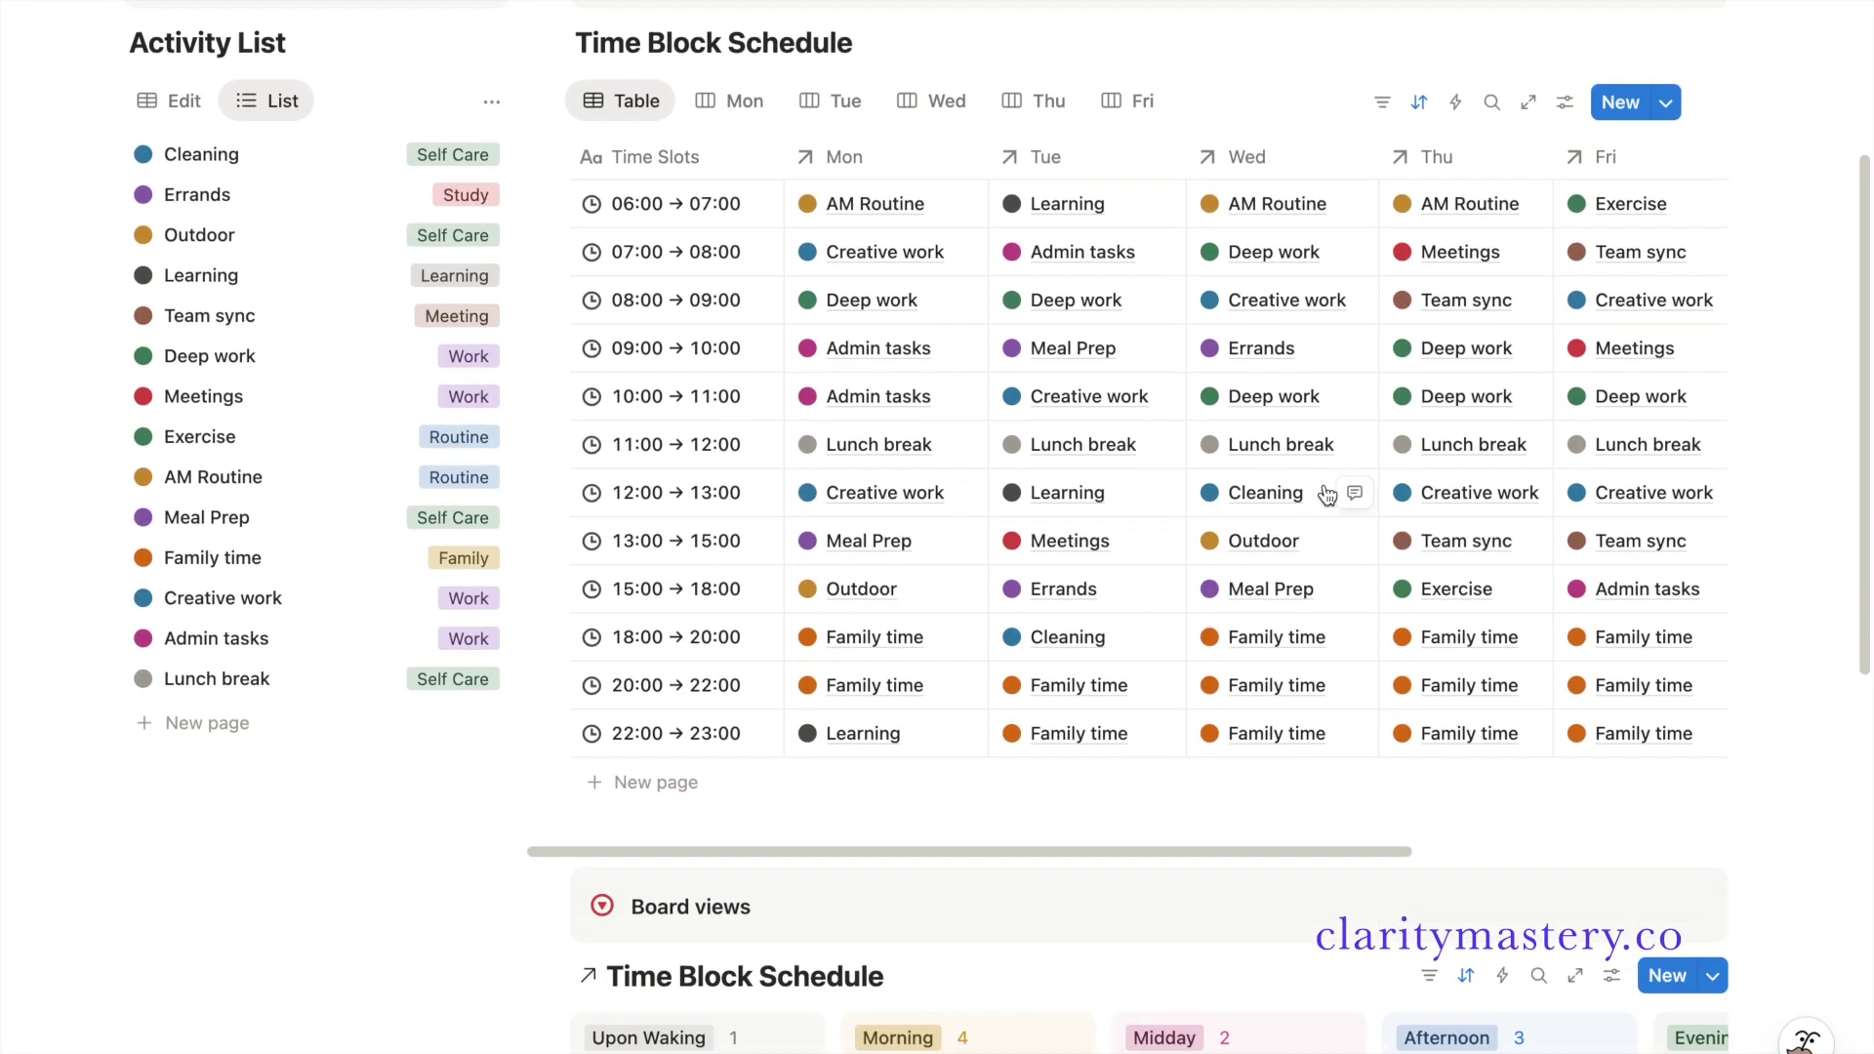
scroll(1327, 493, down, 2)
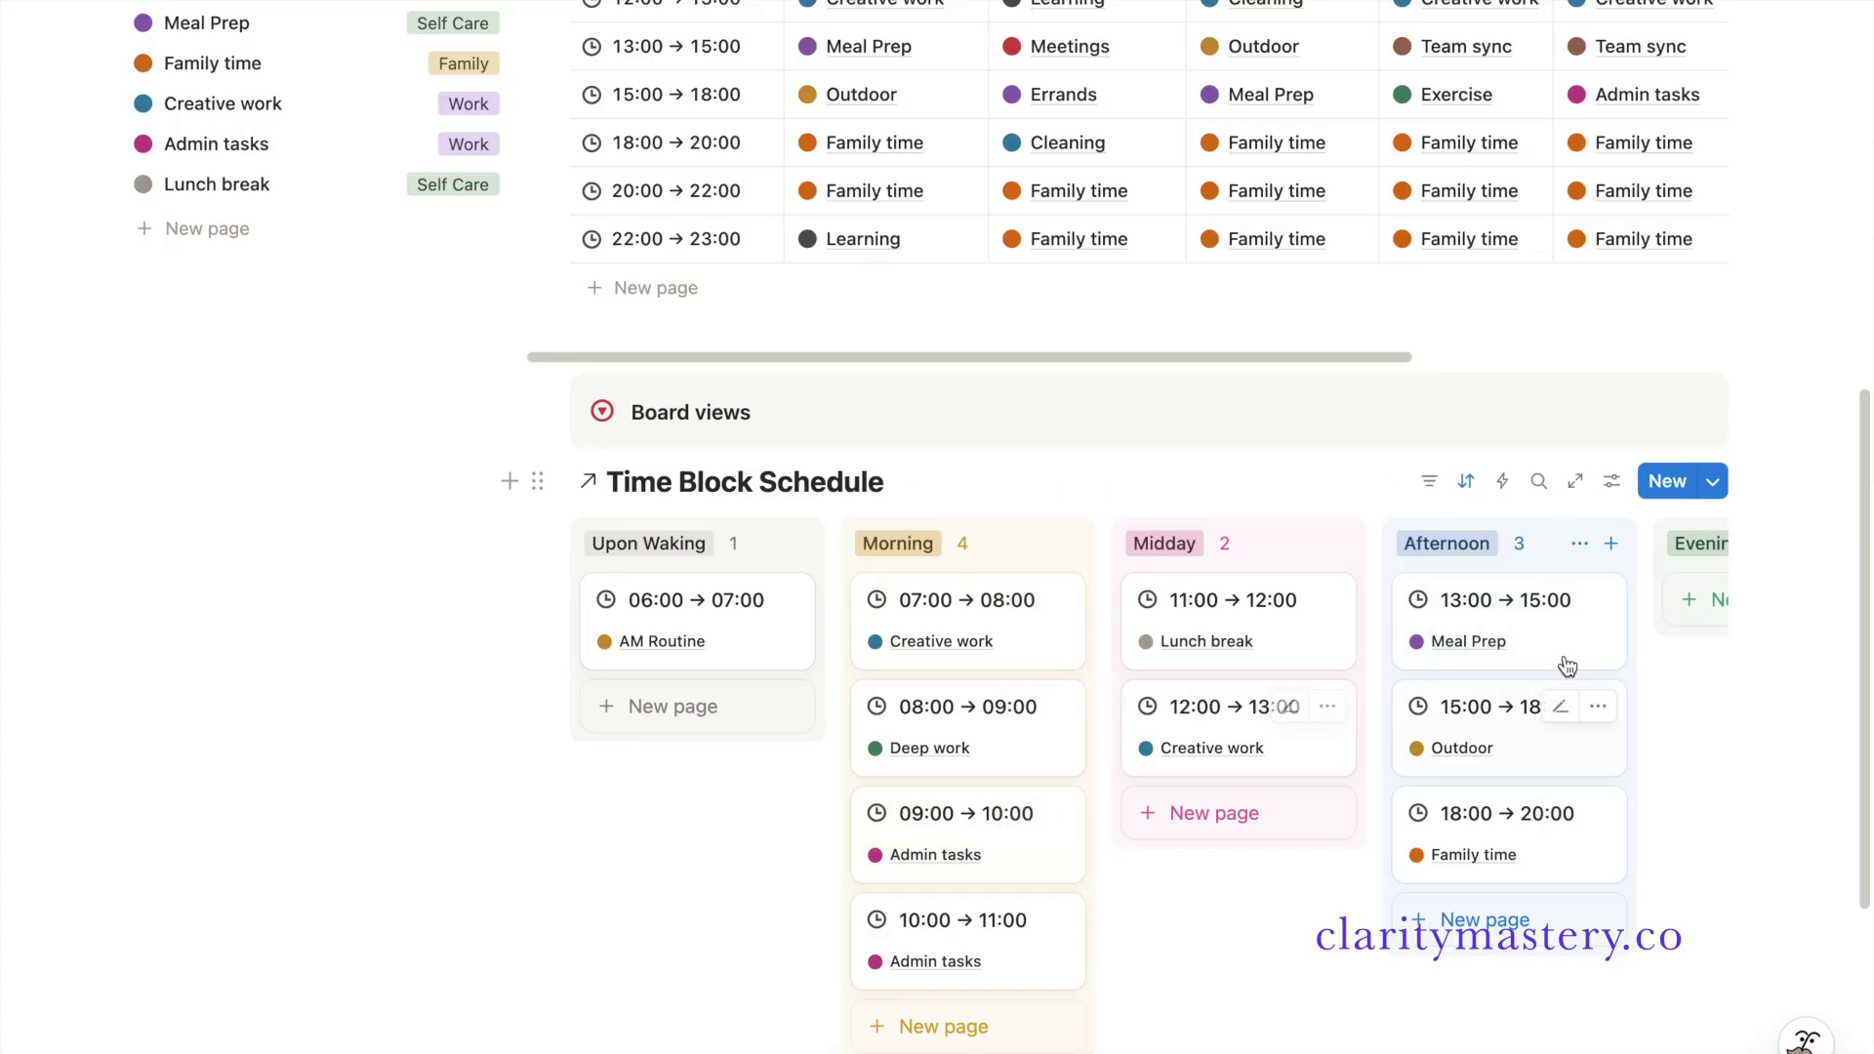
- Swap the linked board cards' visible day property from Mon to Tue, then to Wed
click(1612, 491)
click(1656, 521)
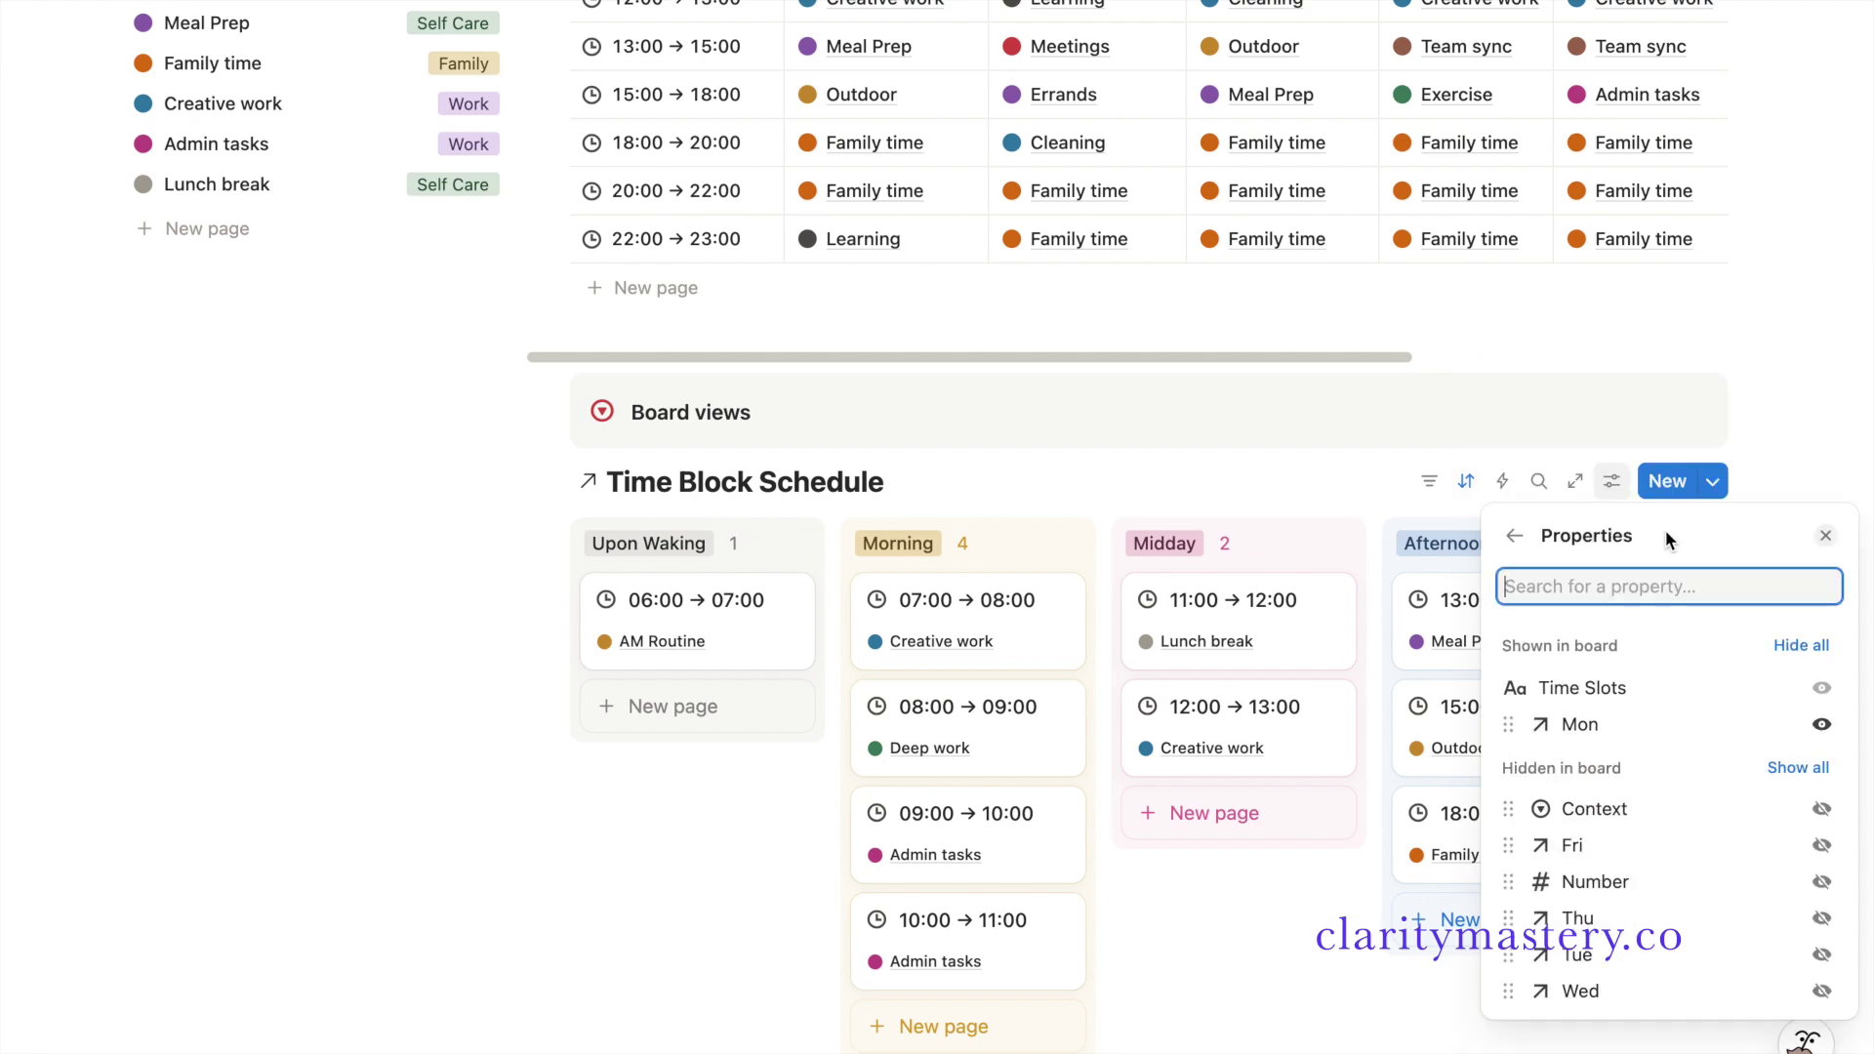
click(1817, 724)
click(1822, 954)
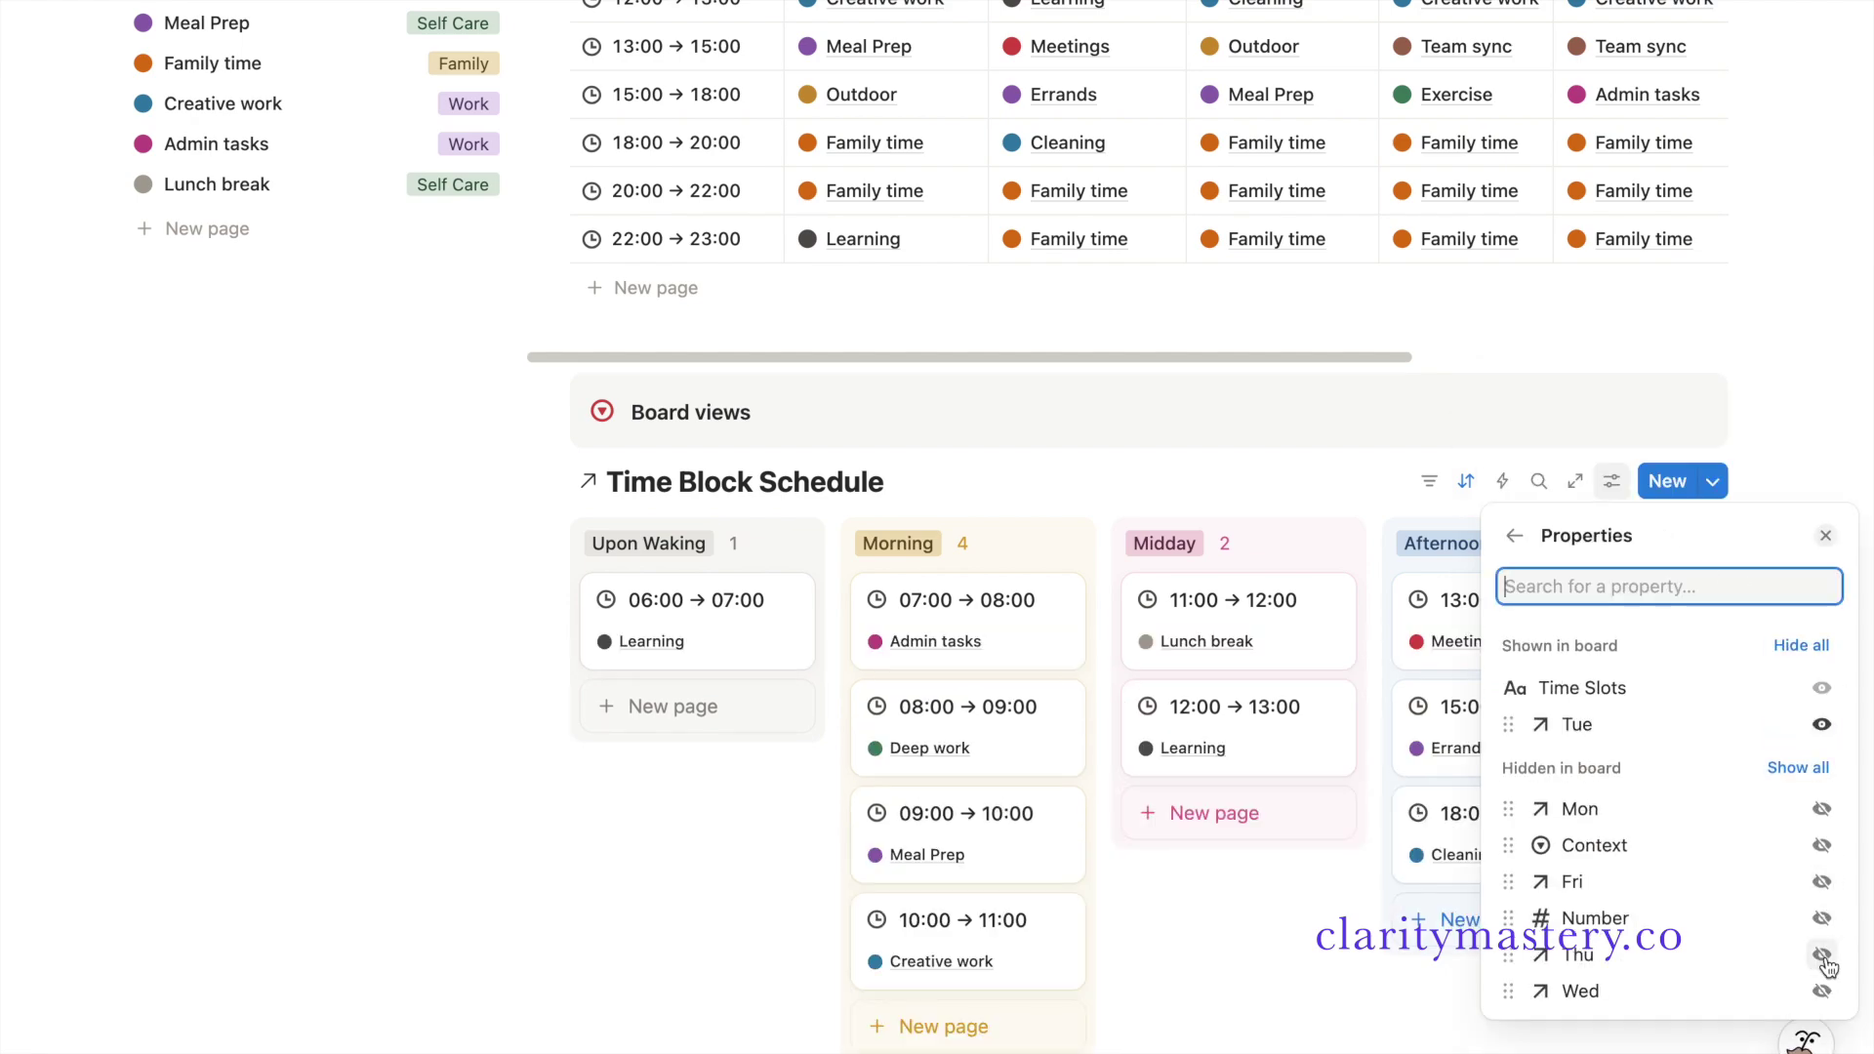
click(1821, 727)
click(1821, 991)
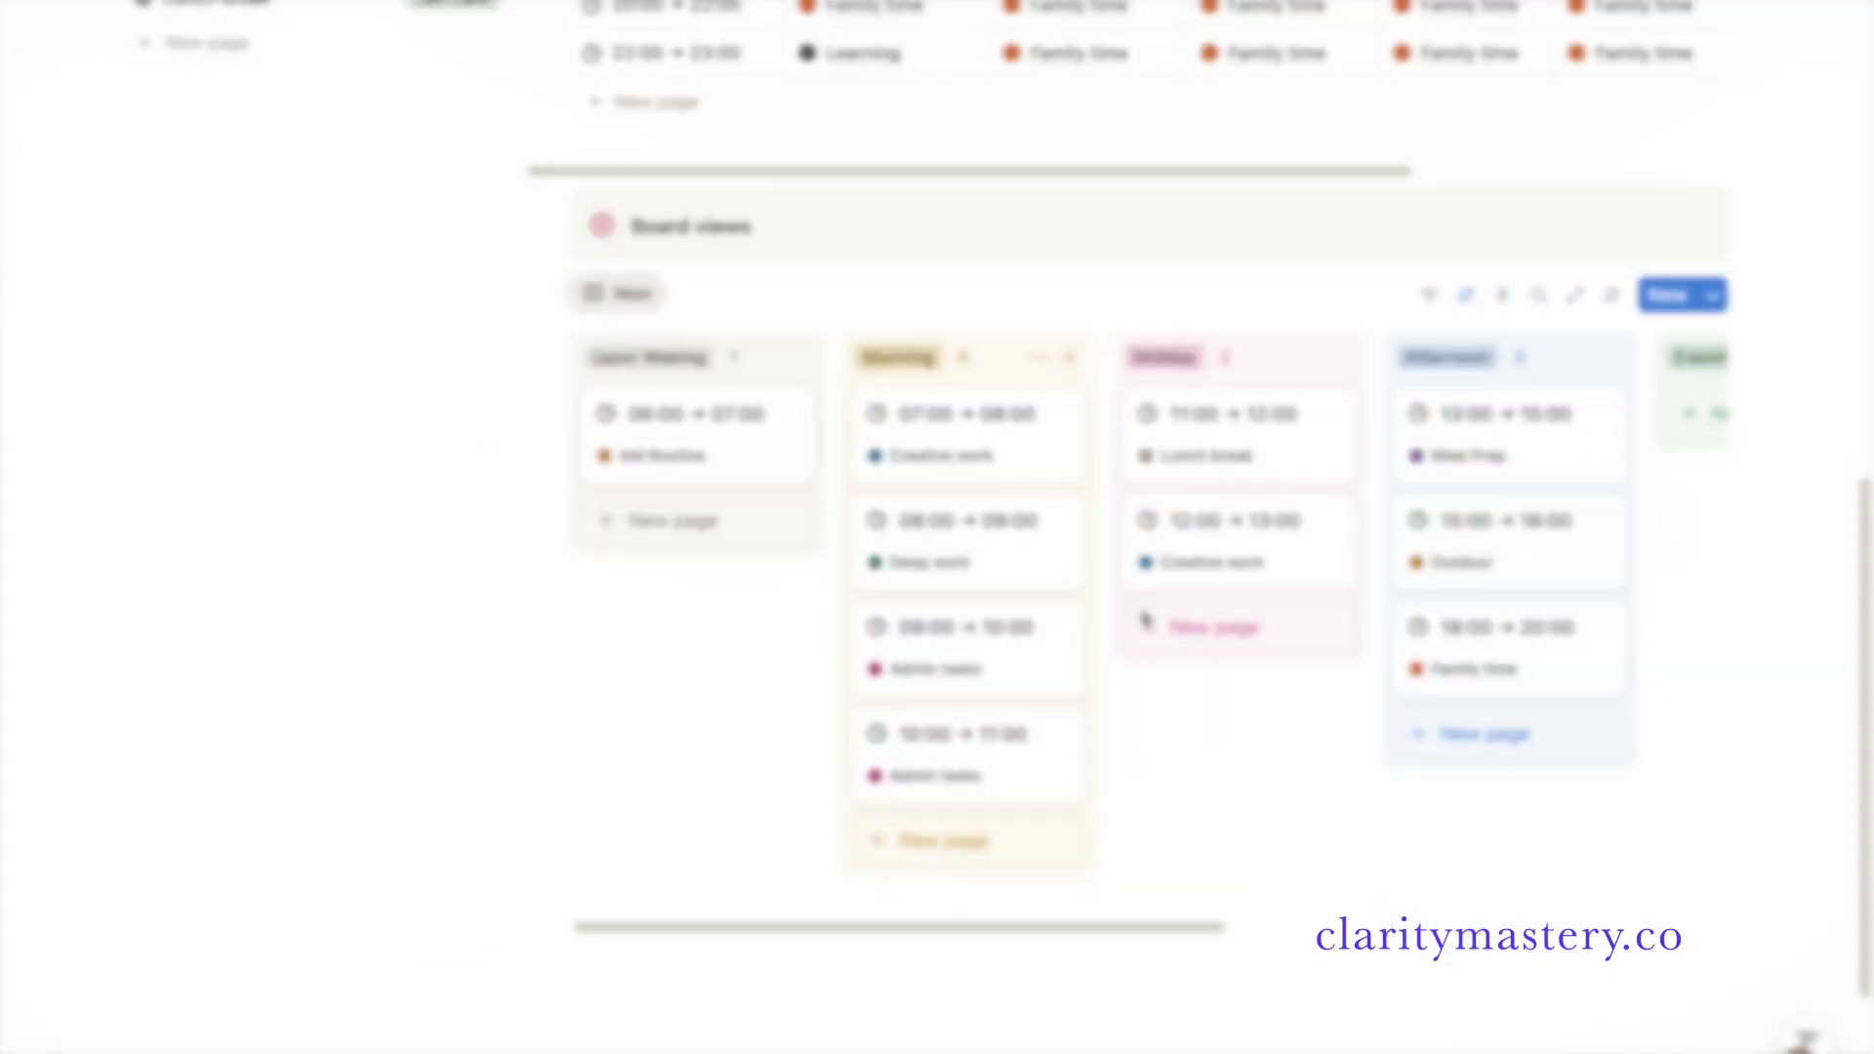
- Duplicate the Activity List view as a Gallery with card preview set to None
scroll(535, 546, up, 1)
click(283, 423)
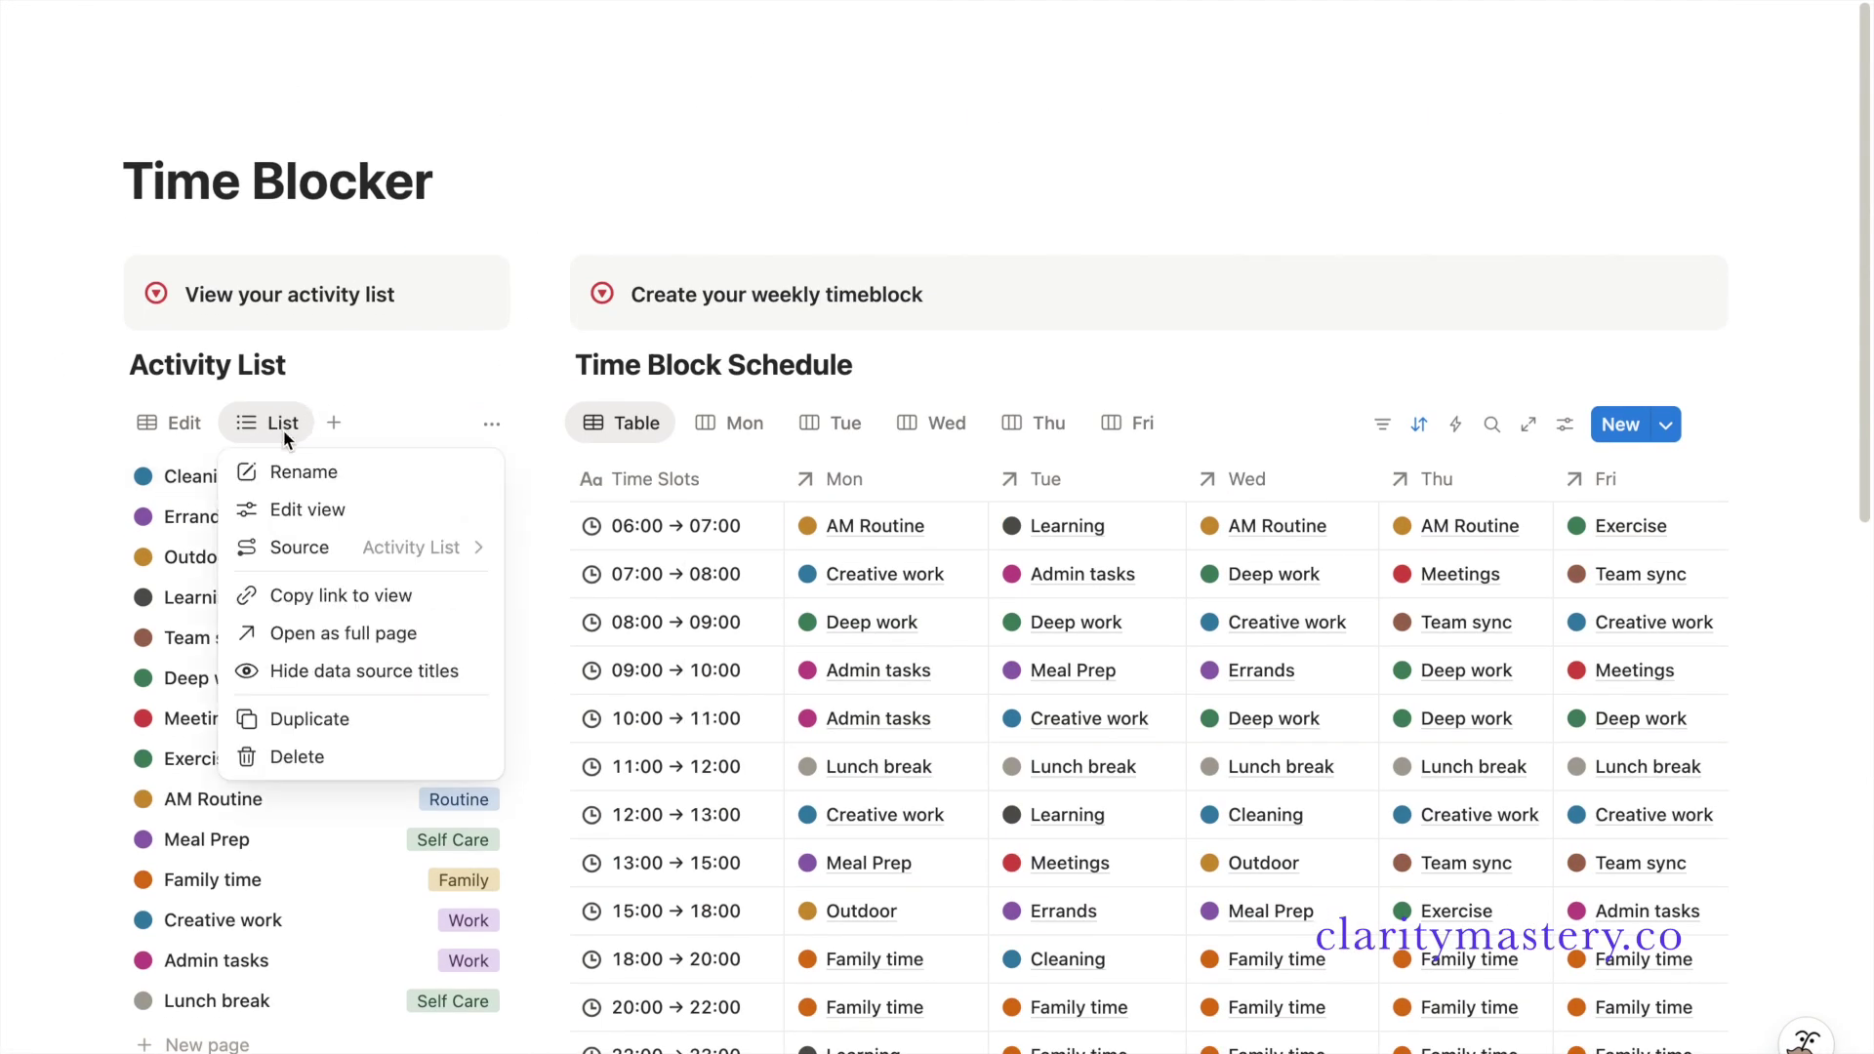
click(293, 715)
click(670, 525)
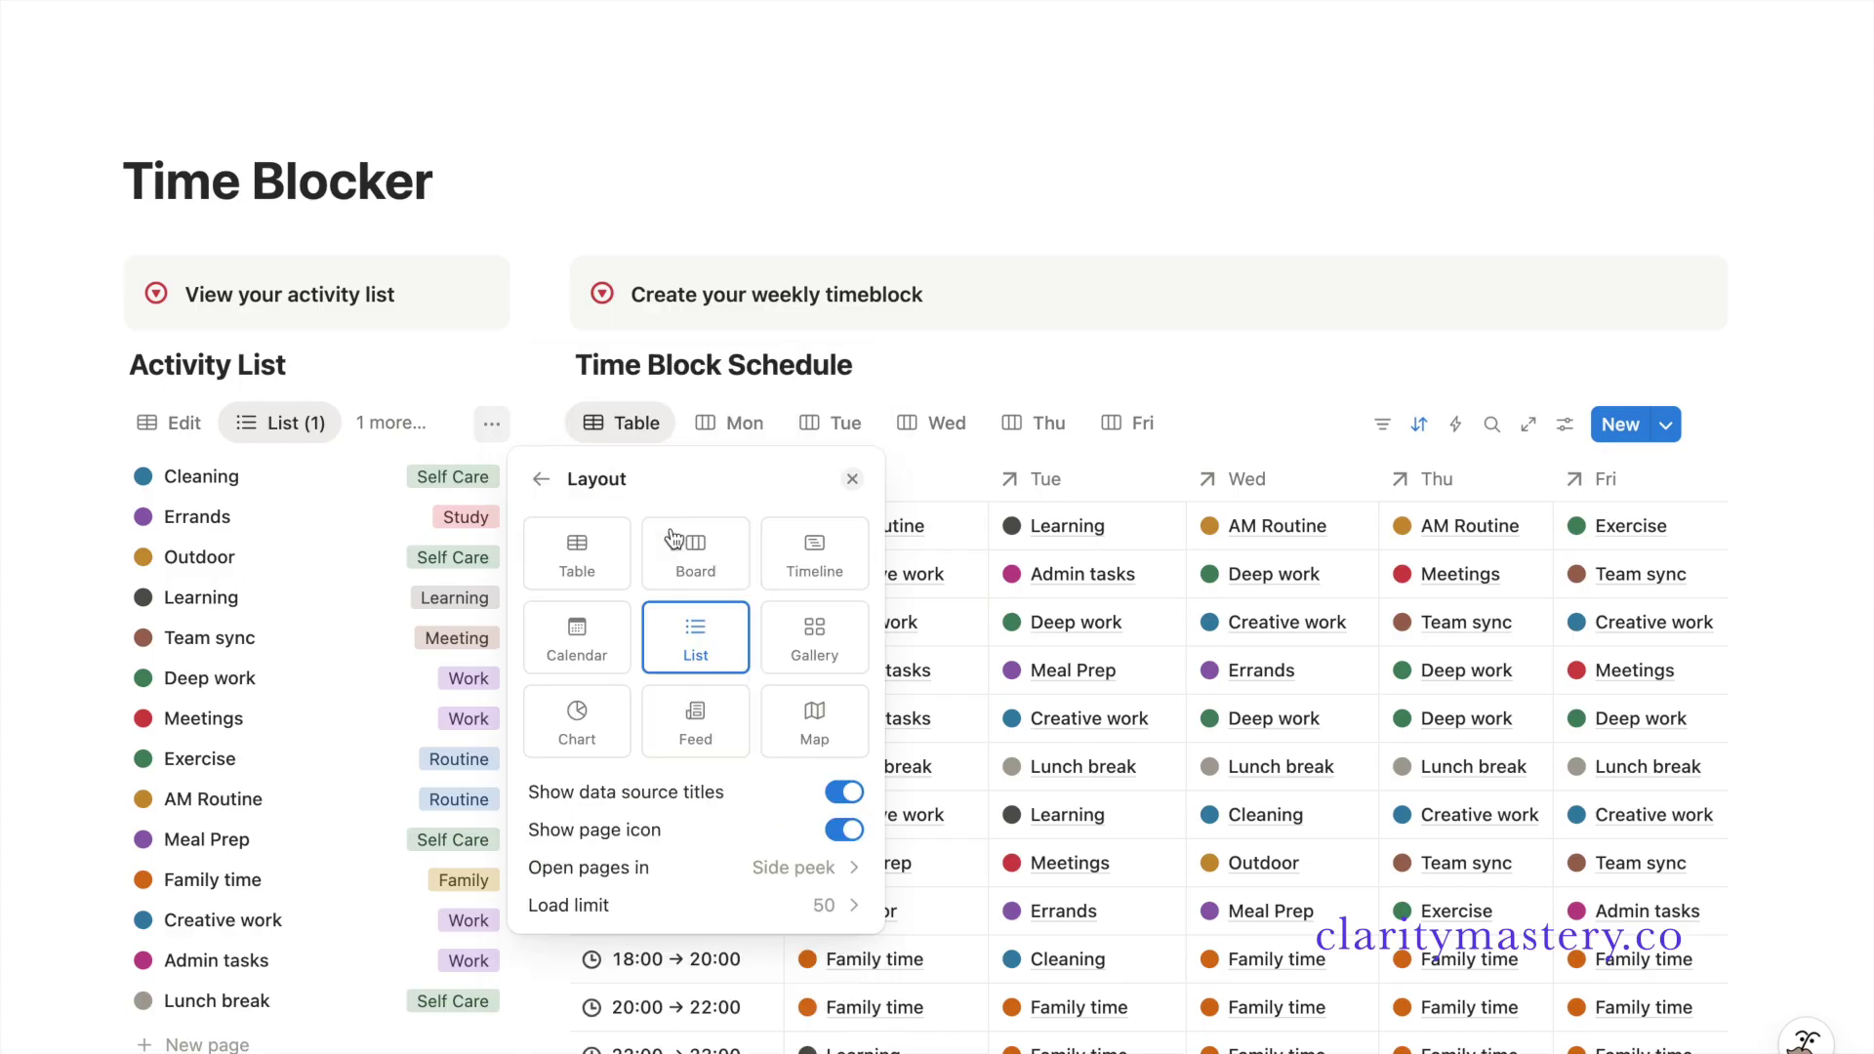
click(813, 632)
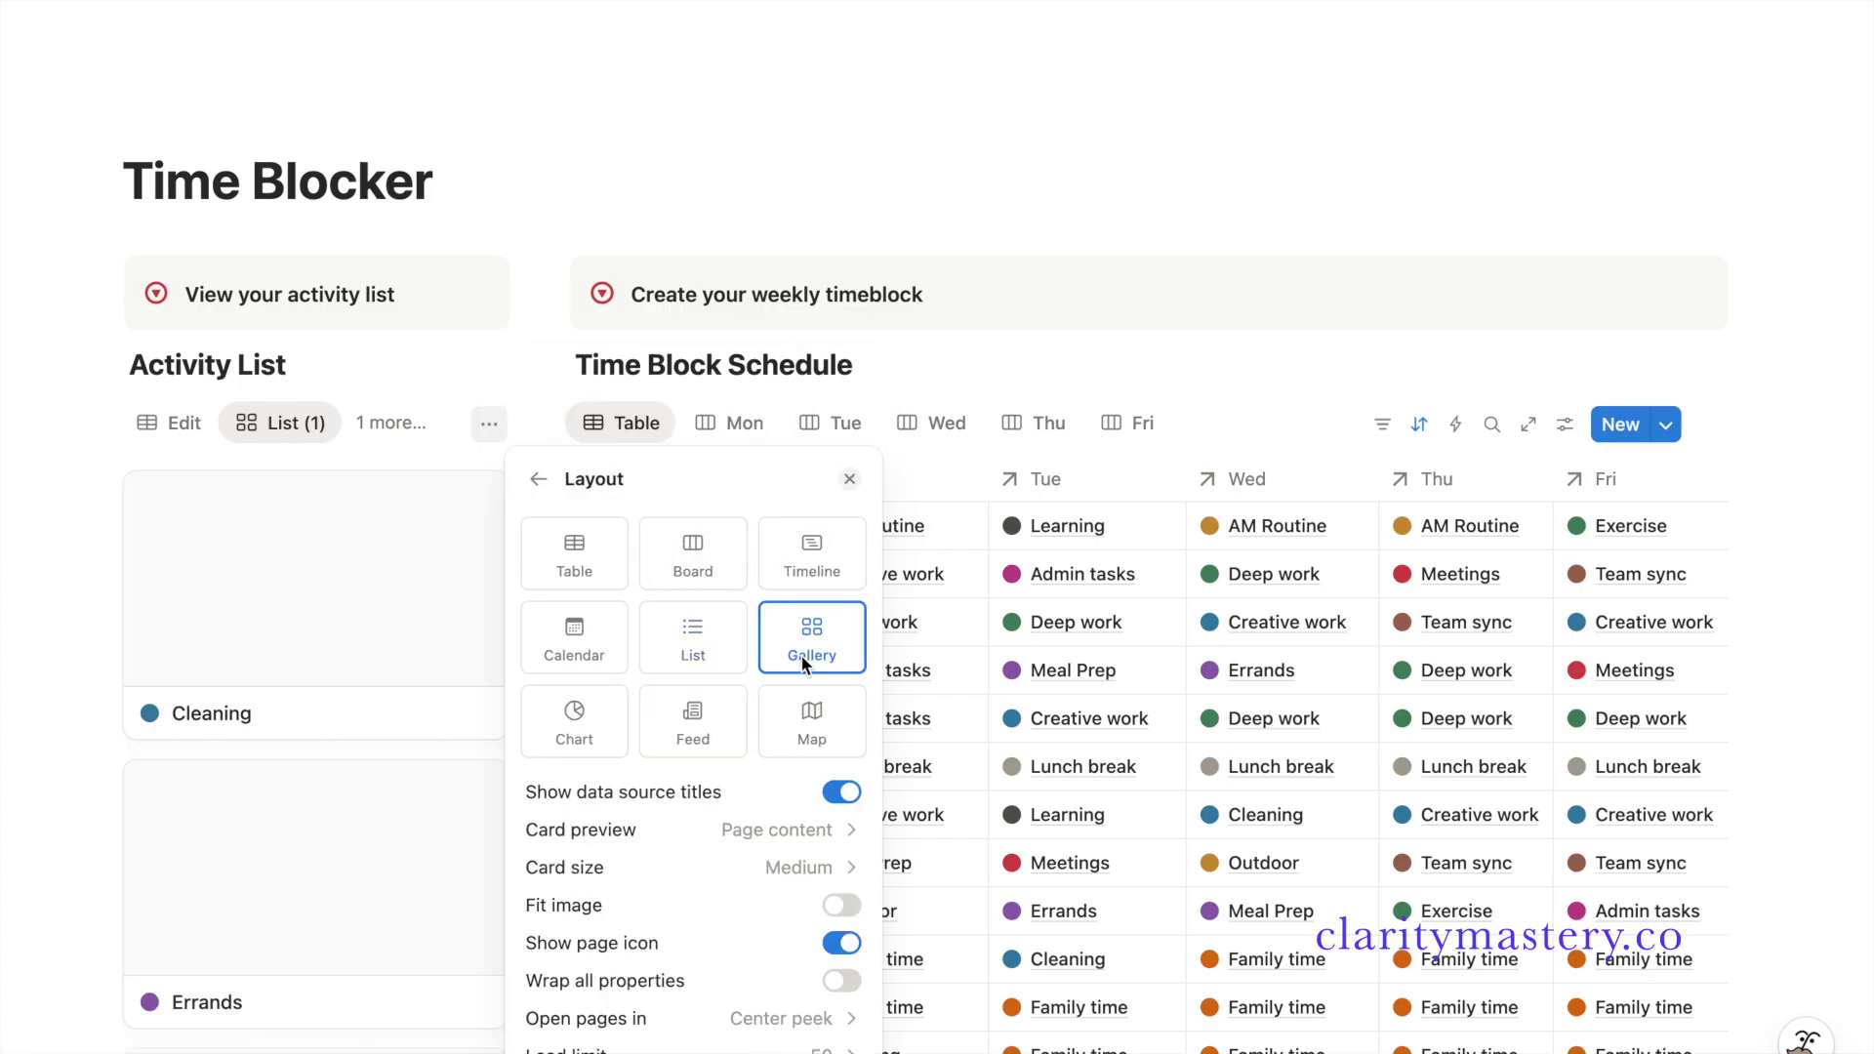
click(783, 829)
click(765, 866)
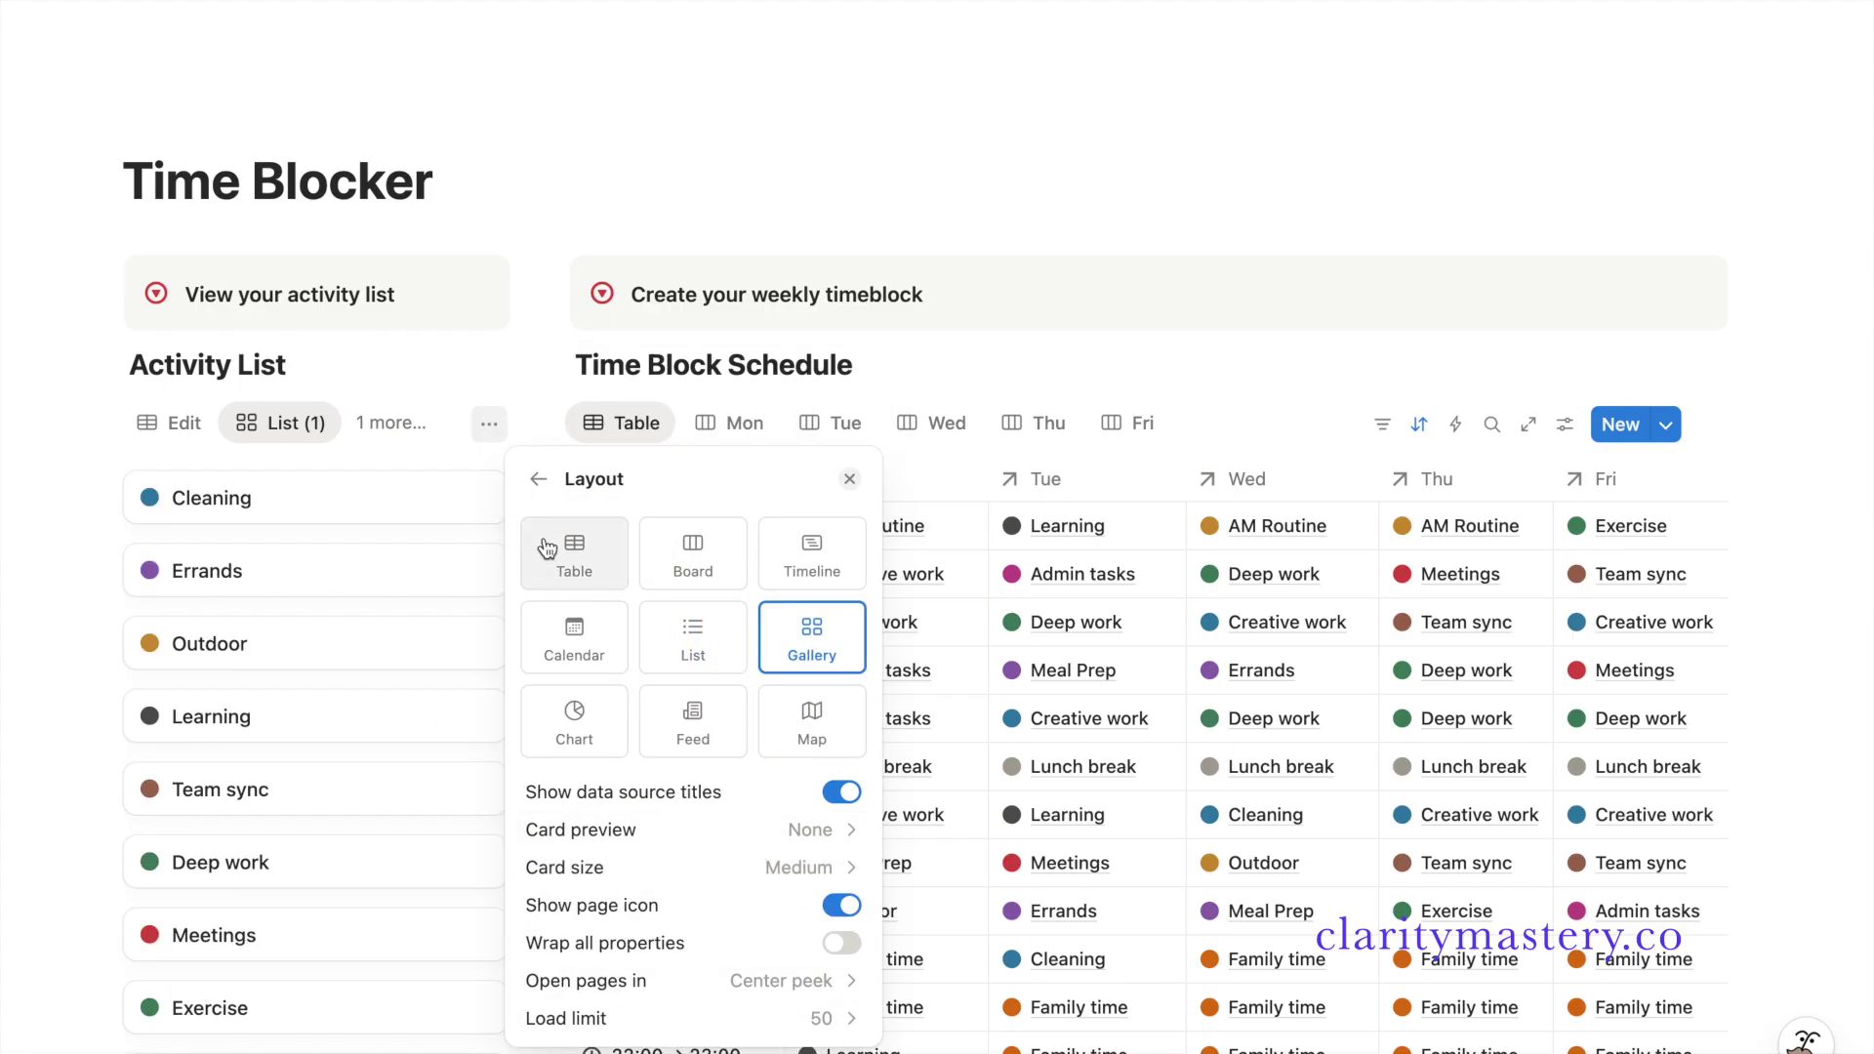
- Show the Description property on the gallery cards and turn on Wrap all properties
click(538, 478)
click(571, 557)
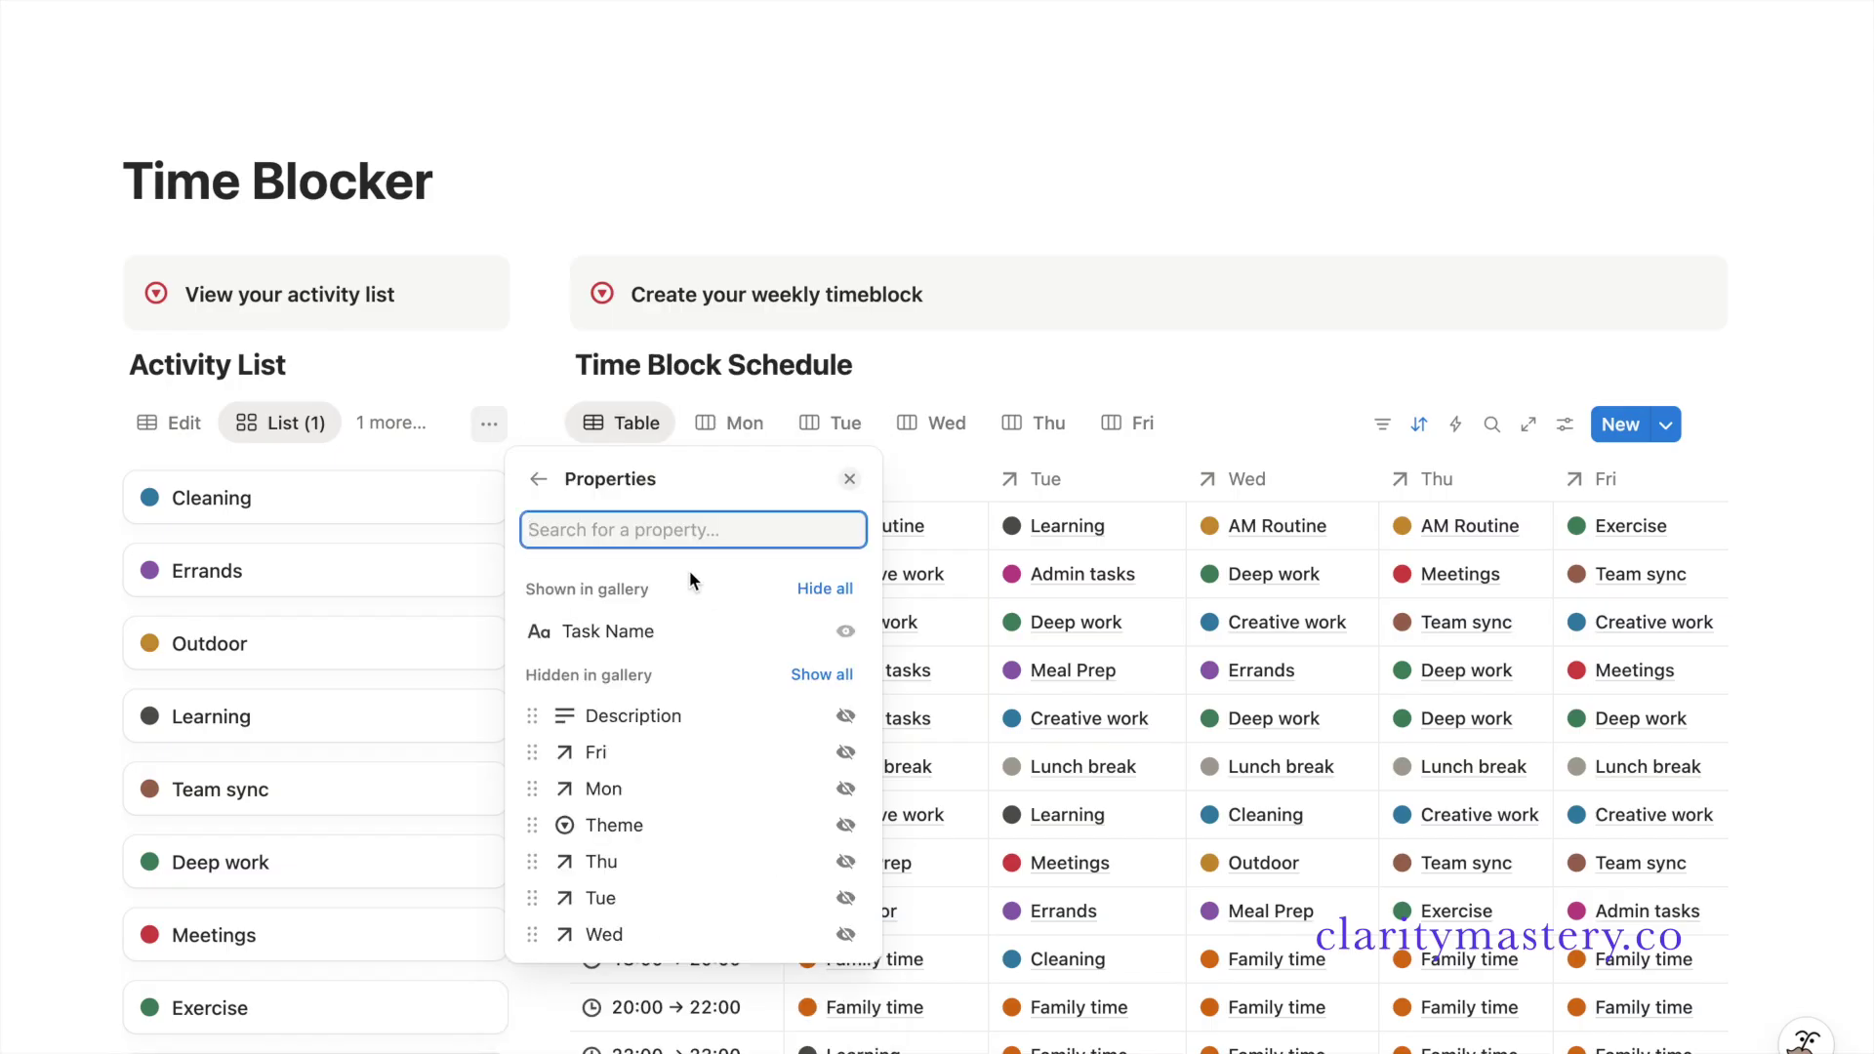
click(845, 719)
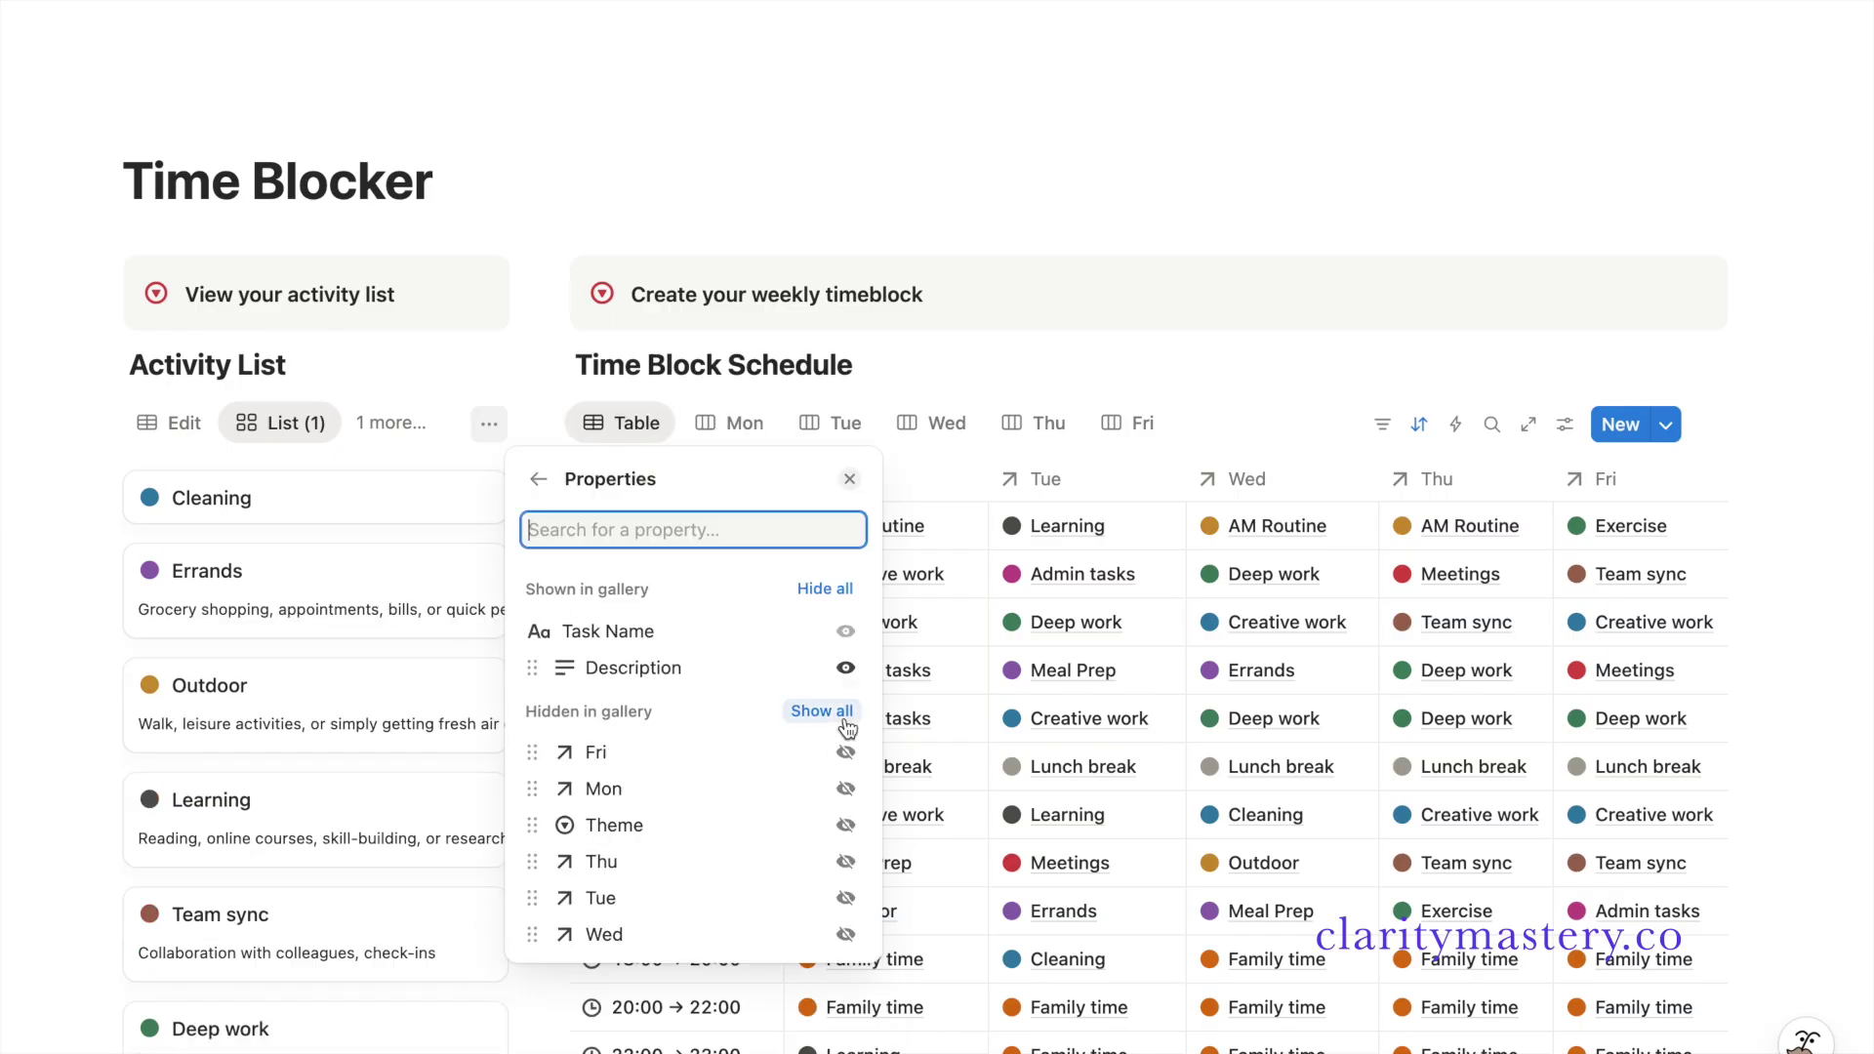
click(538, 480)
click(688, 525)
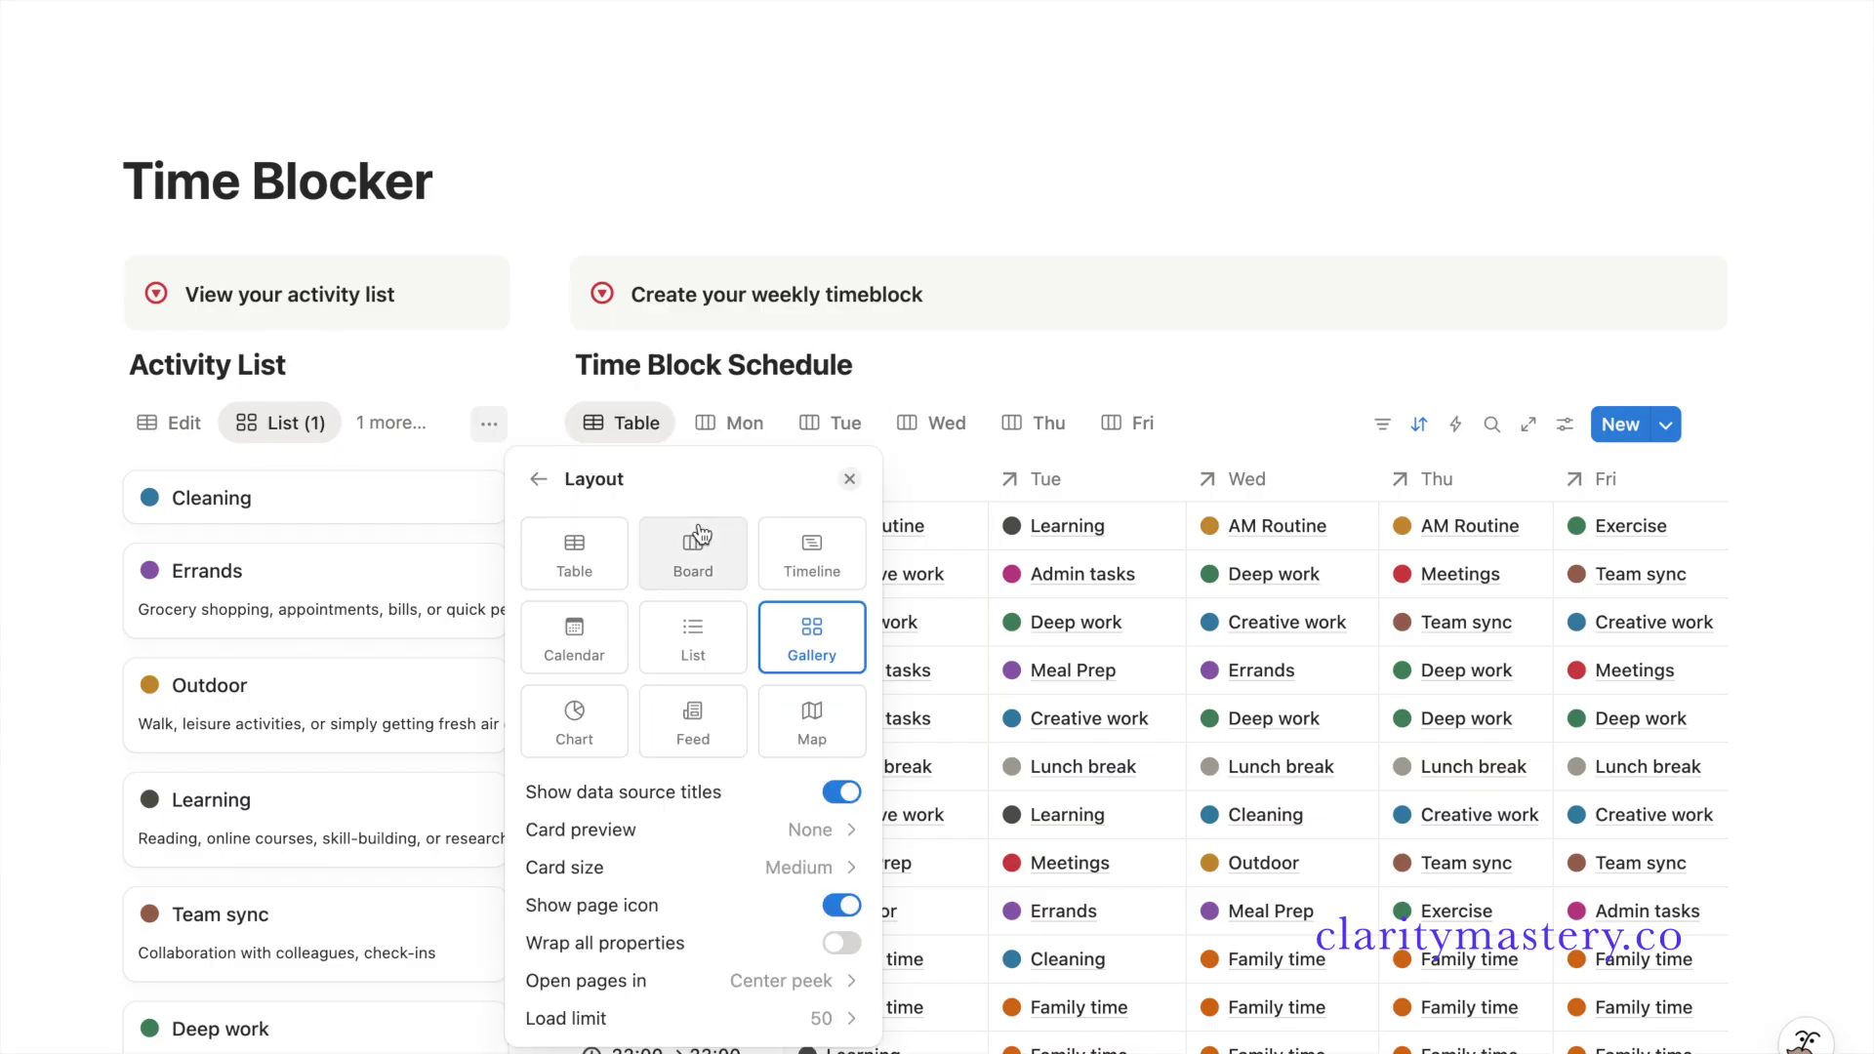
click(843, 943)
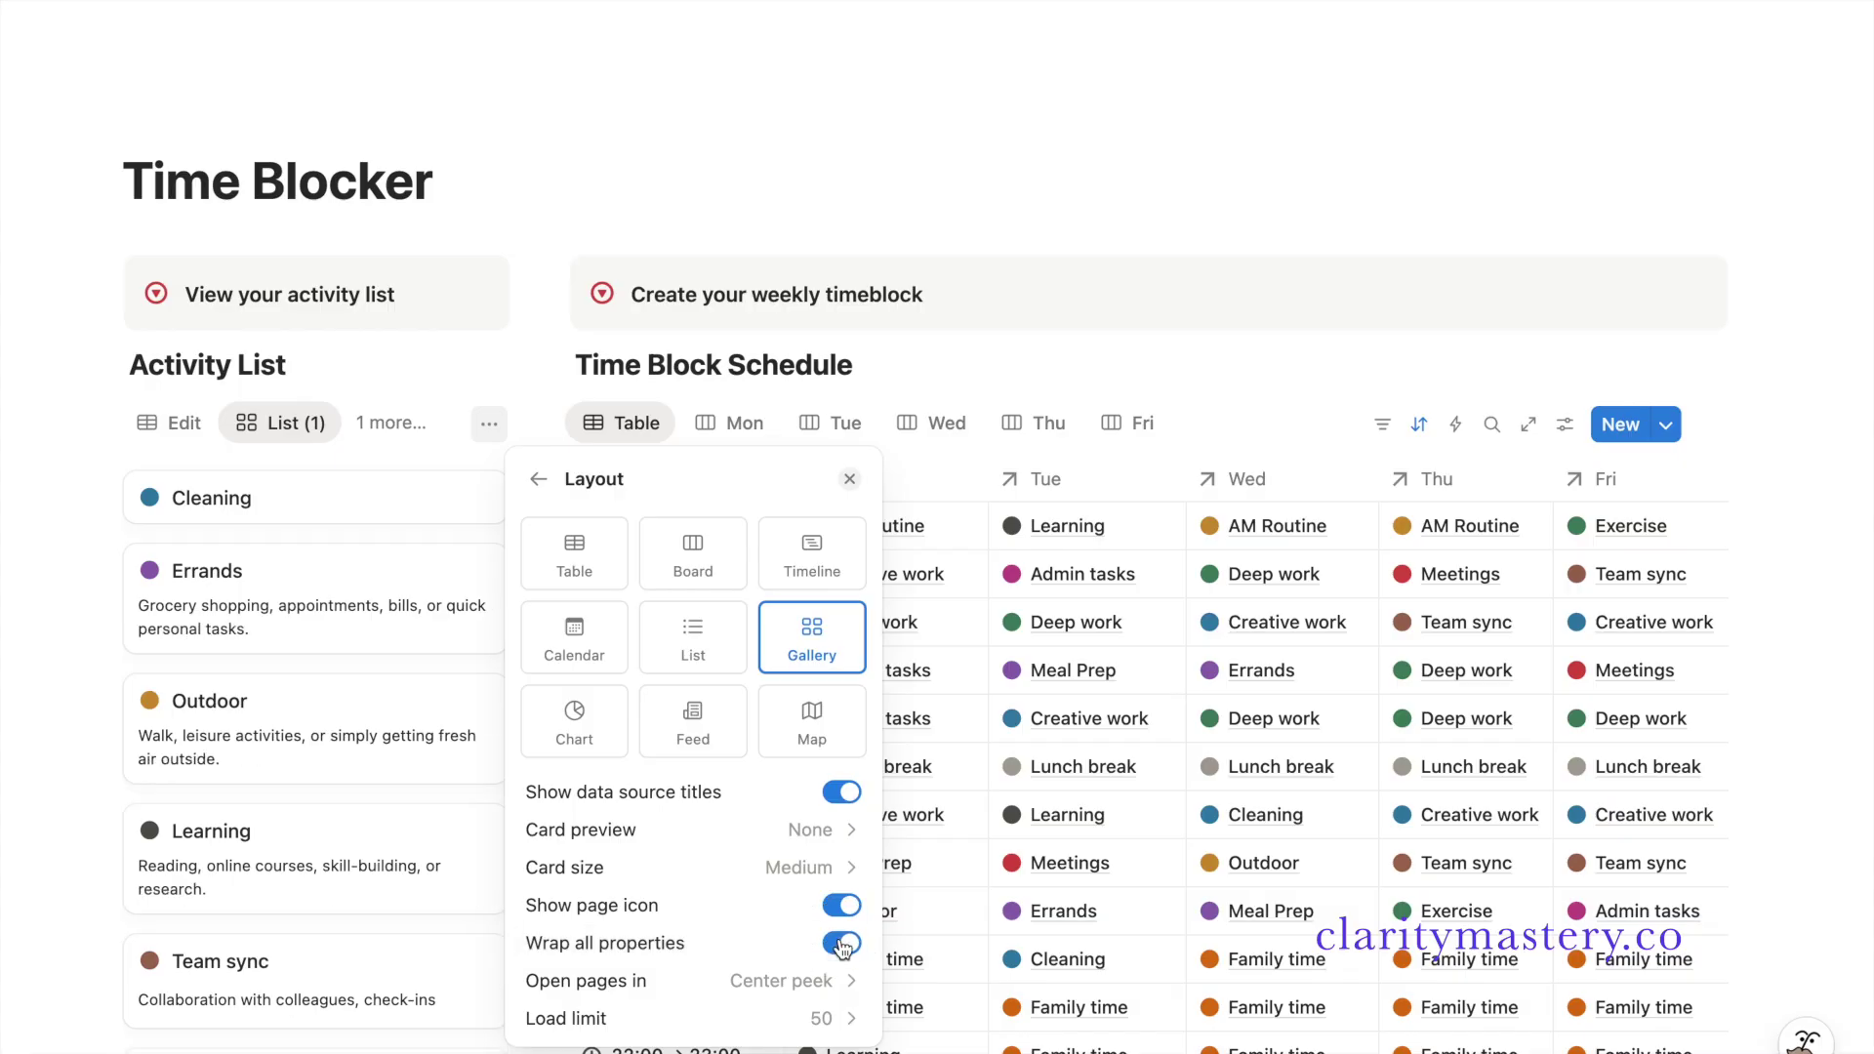
click(433, 669)
scroll(427, 664, down, 6)
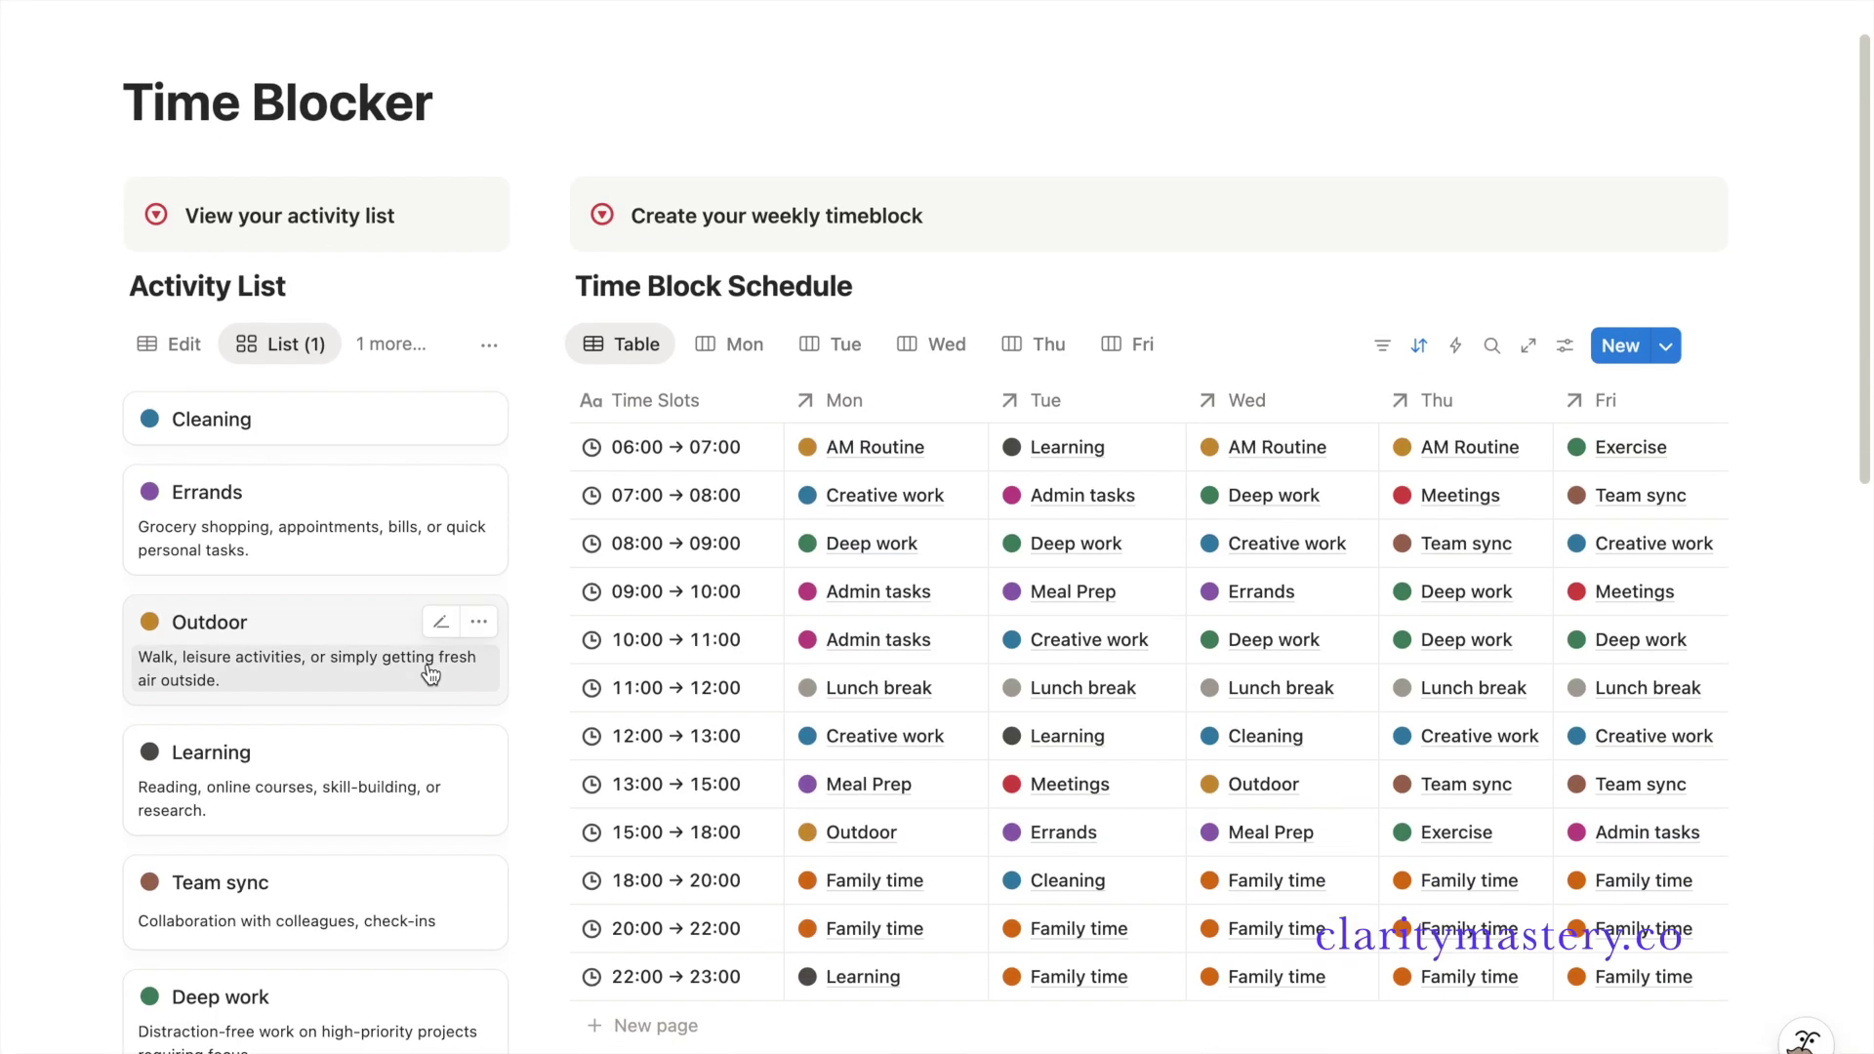
scroll(1074, 610, down, 5)
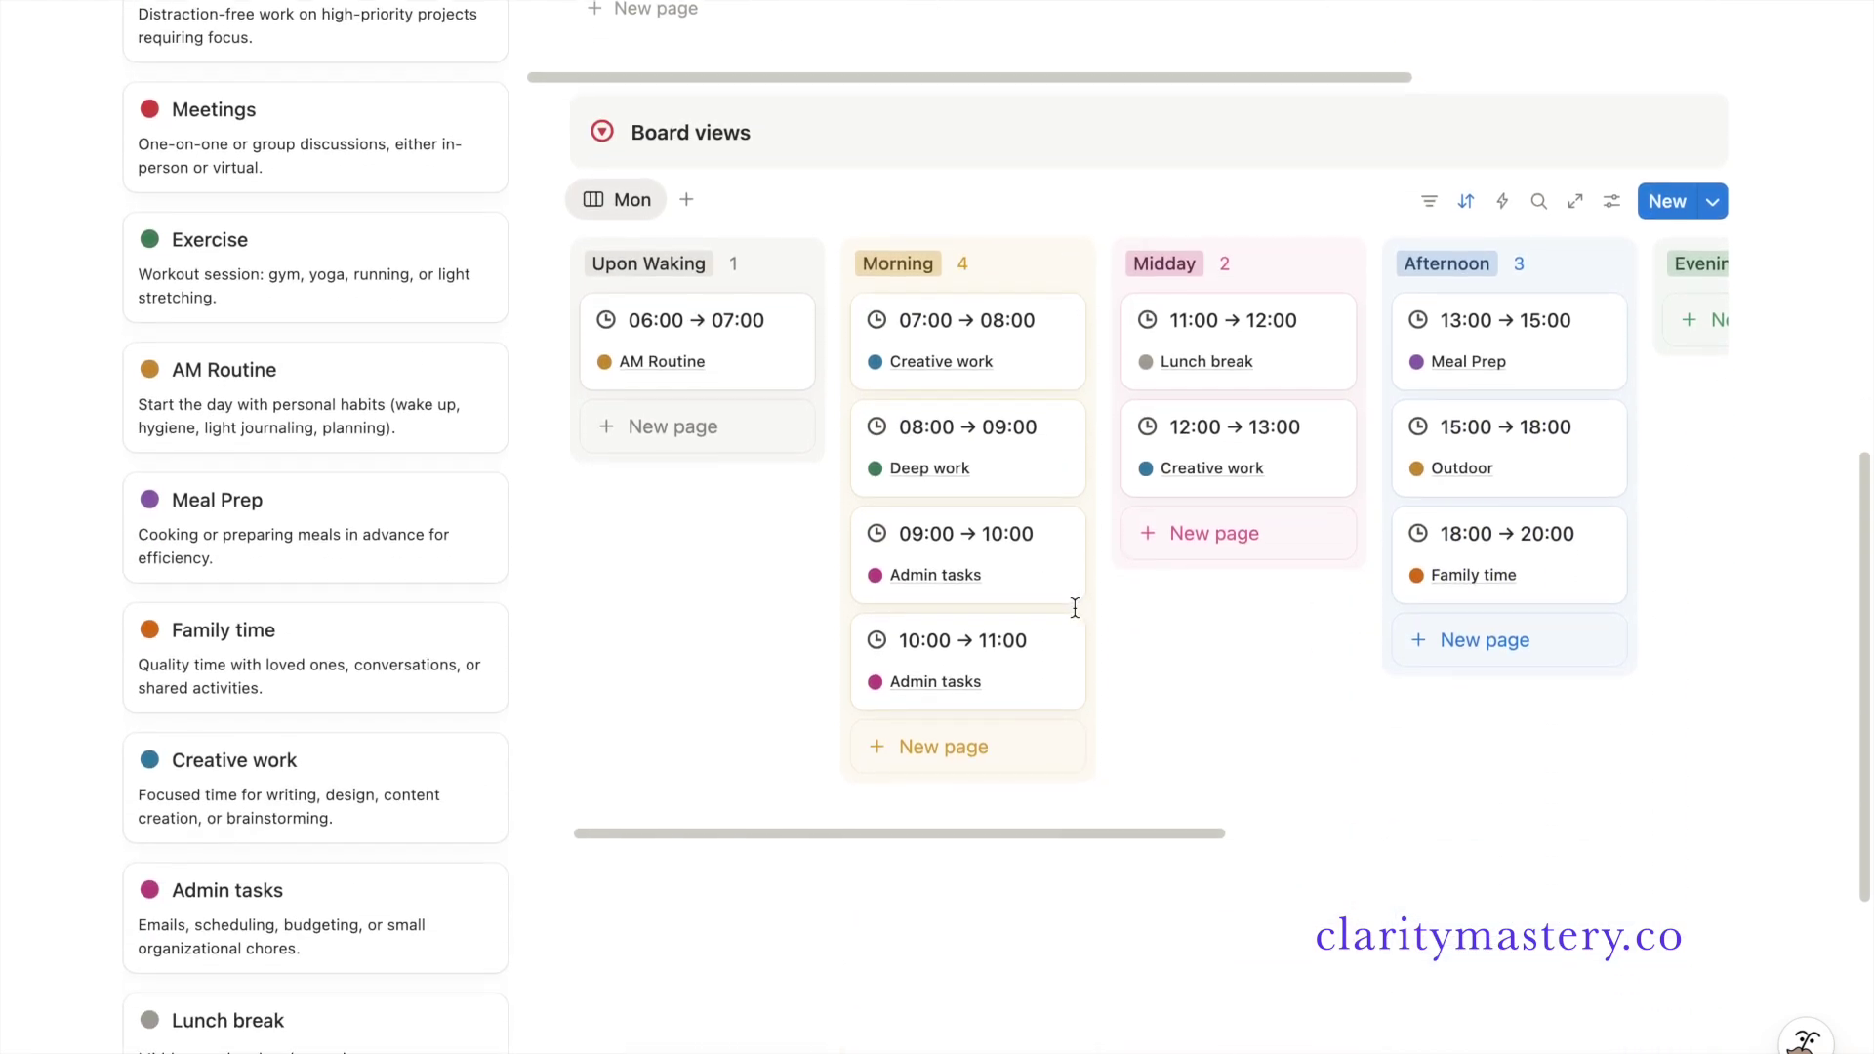
scroll(1077, 605, up, 4)
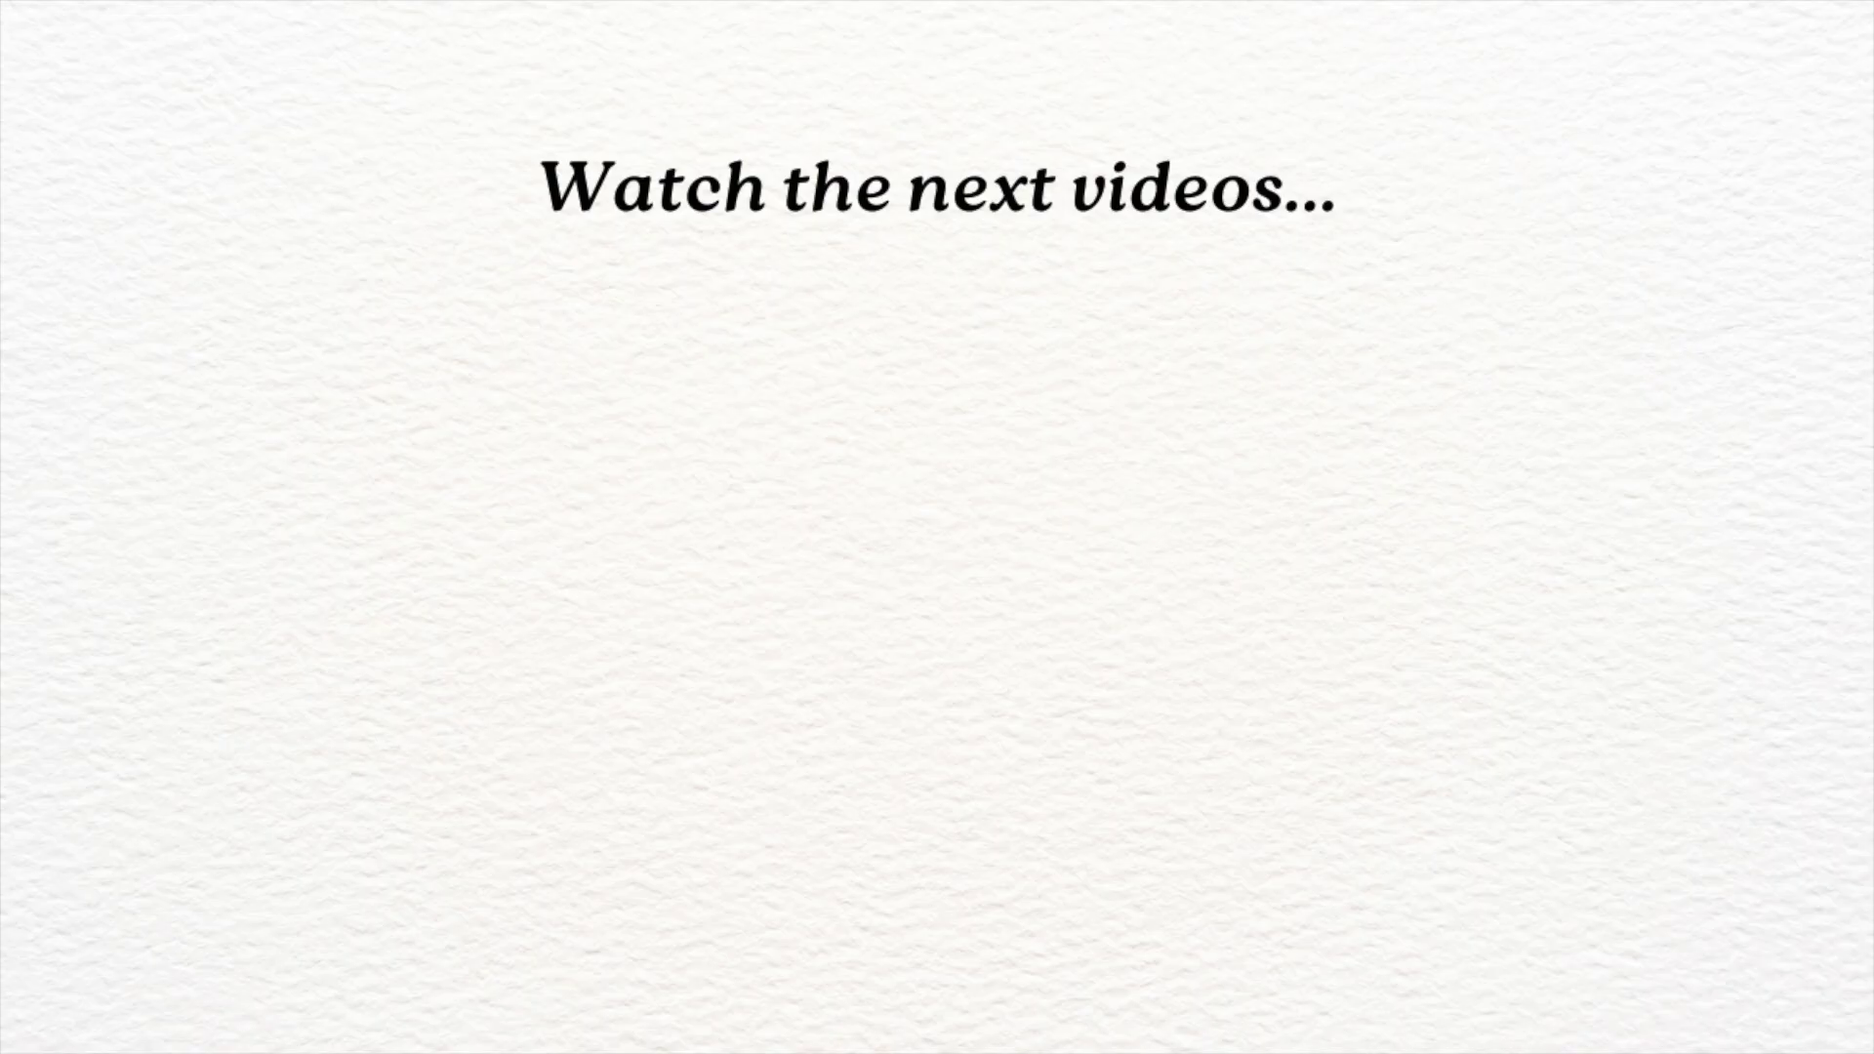